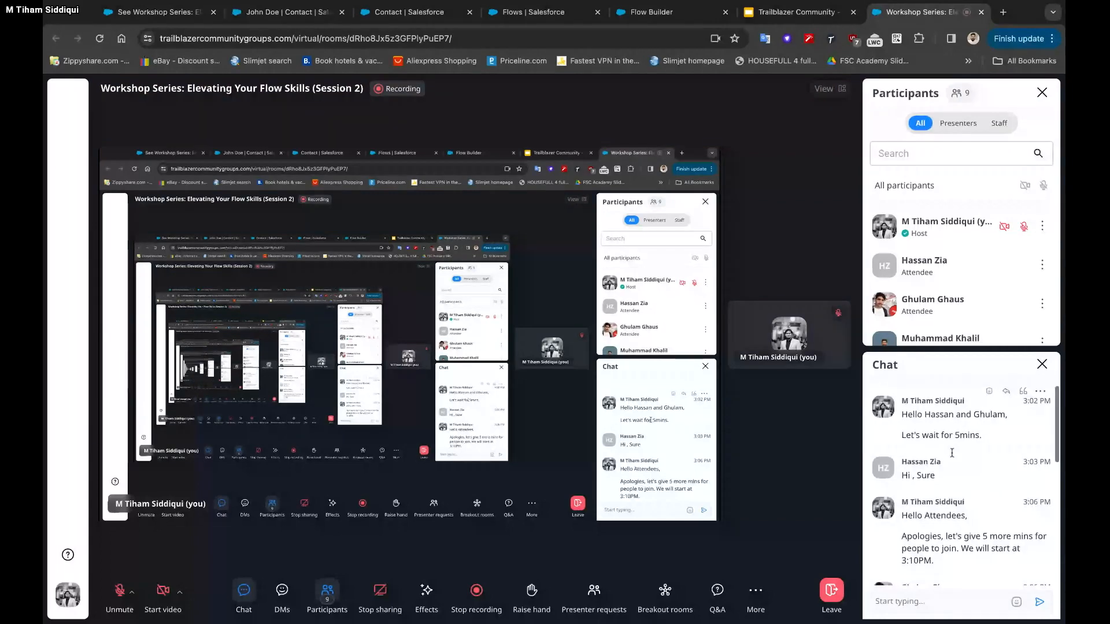
Read the latest meeting chat messages and review the Is Birthday Today? formula being defined on the Contact object
{"action": "scroll", "coordinate": [952, 454], "scroll_direction": "down", "scroll_amount": 5}
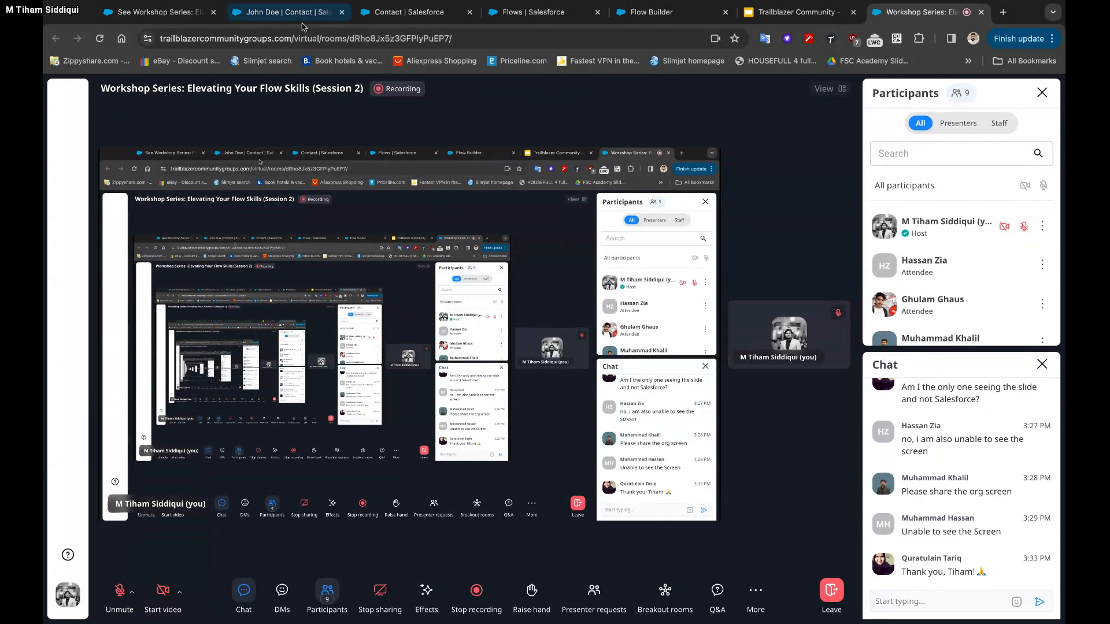
{"action": "left_click", "coordinate": [407, 23]}
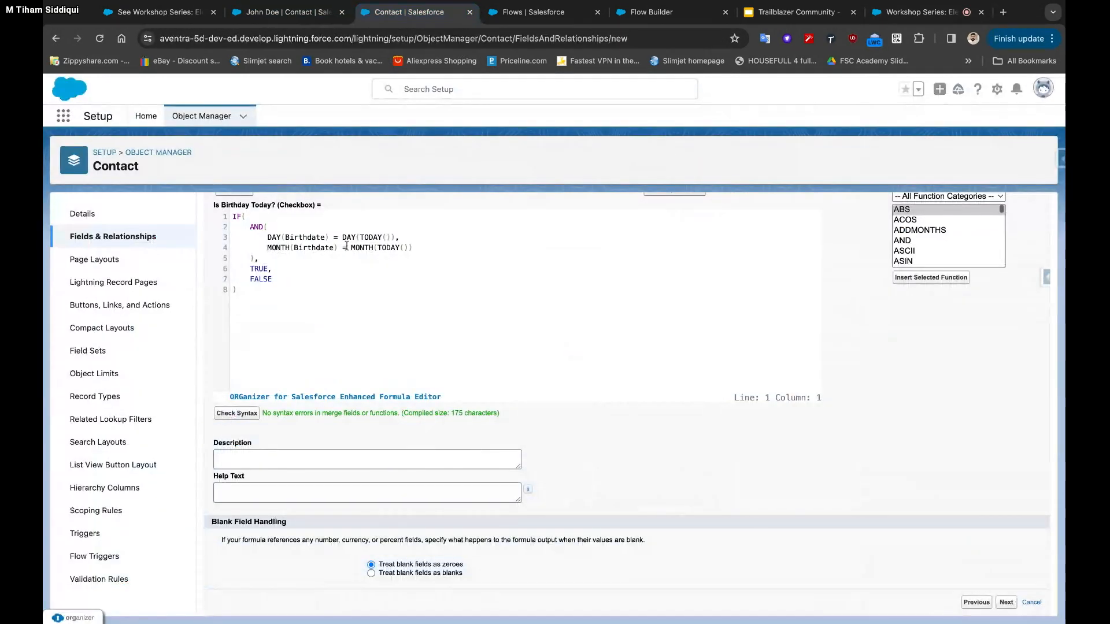
{"action": "scroll", "coordinate": [347, 246], "scroll_direction": "up", "scroll_amount": 1}
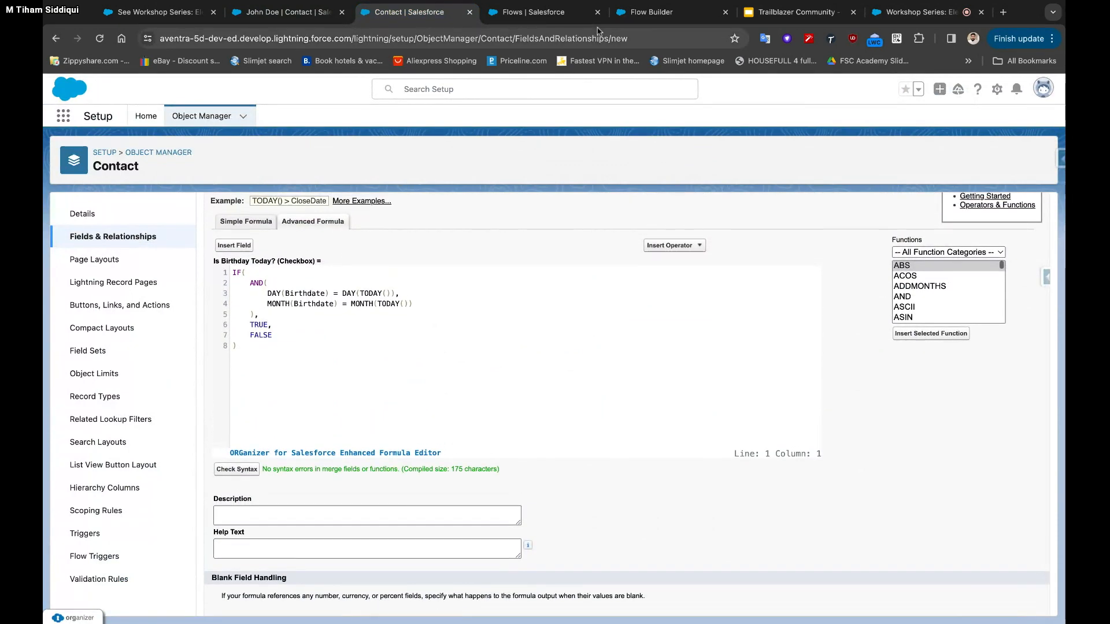
Switch to Flow Builder and review the scheduled flow's start date, start time, frequency and Contact filter conditions
{"action": "left_click", "coordinate": [627, 19]}
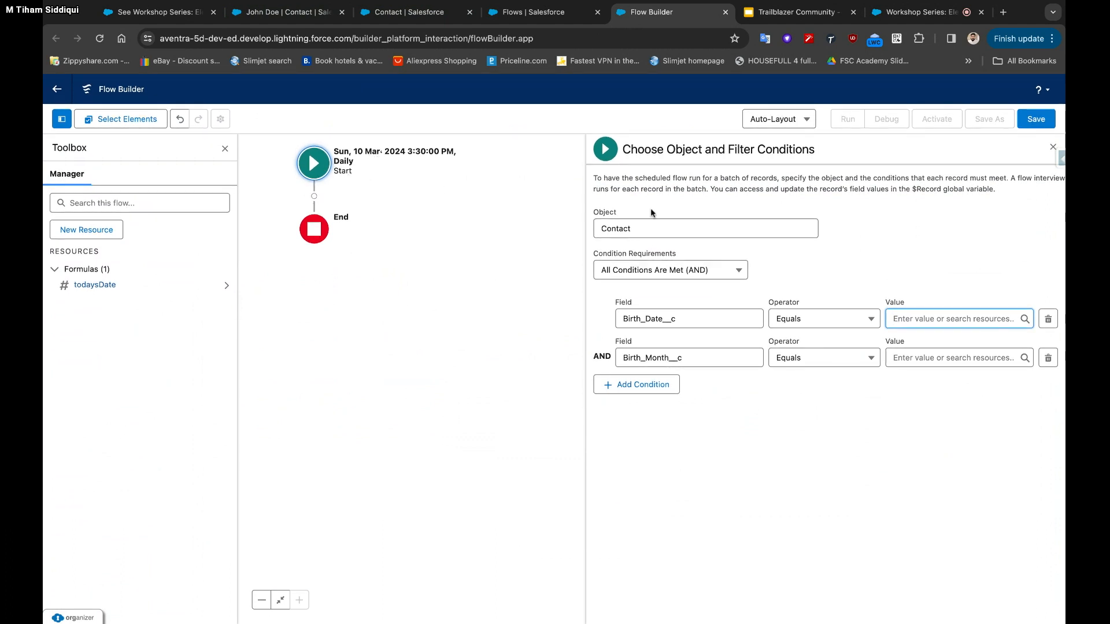
{"action": "left_click", "coordinate": [305, 172]}
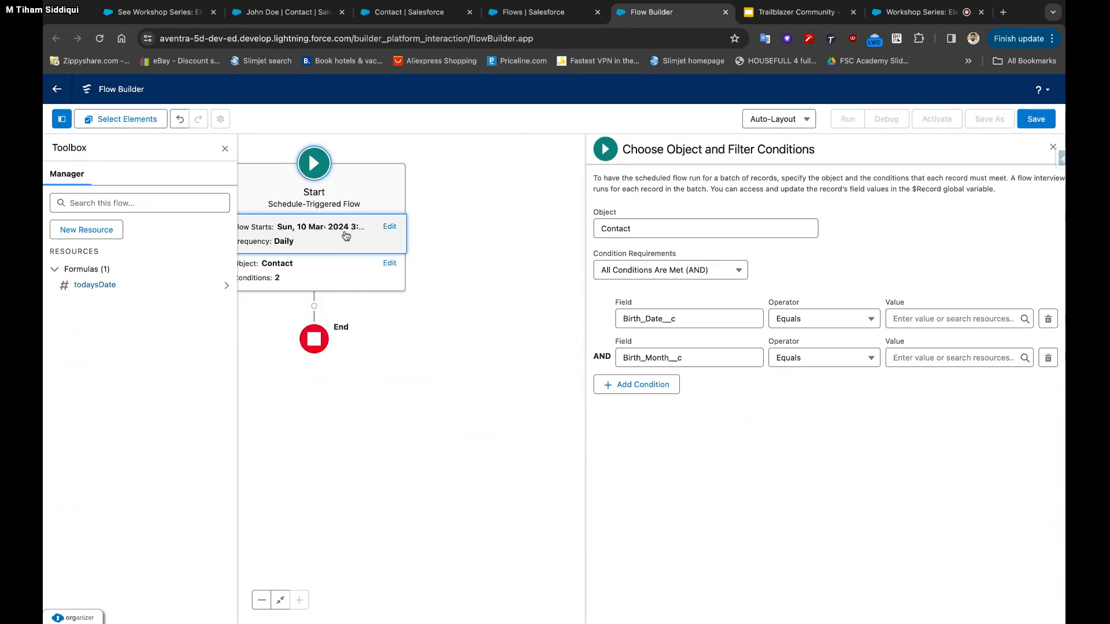
{"action": "left_click", "coordinate": [389, 226]}
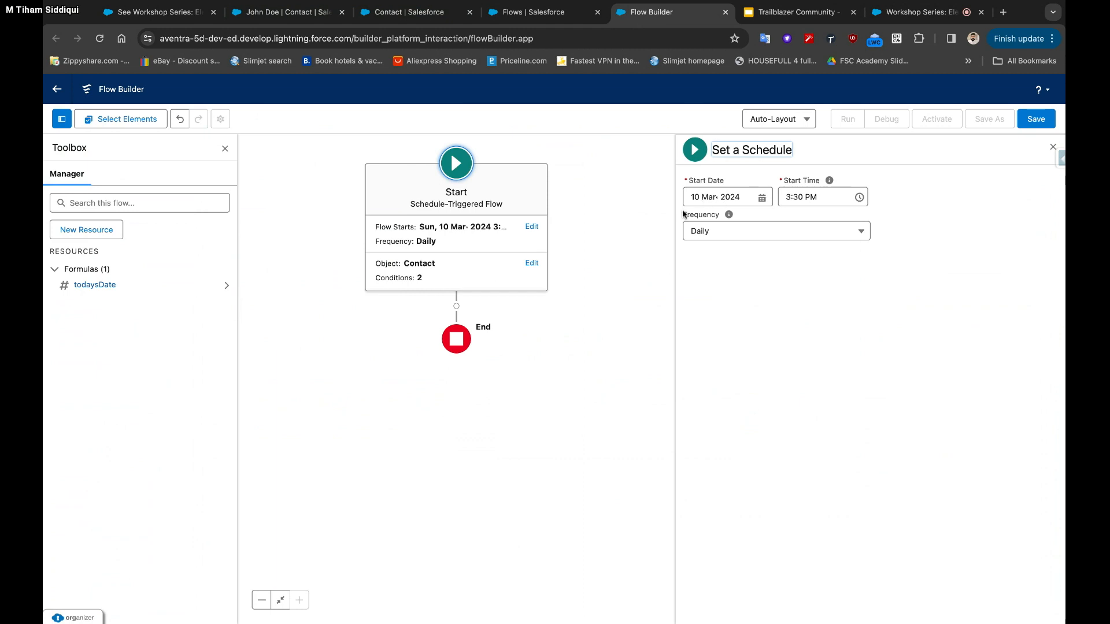
{"action": "left_click", "coordinate": [734, 197]}
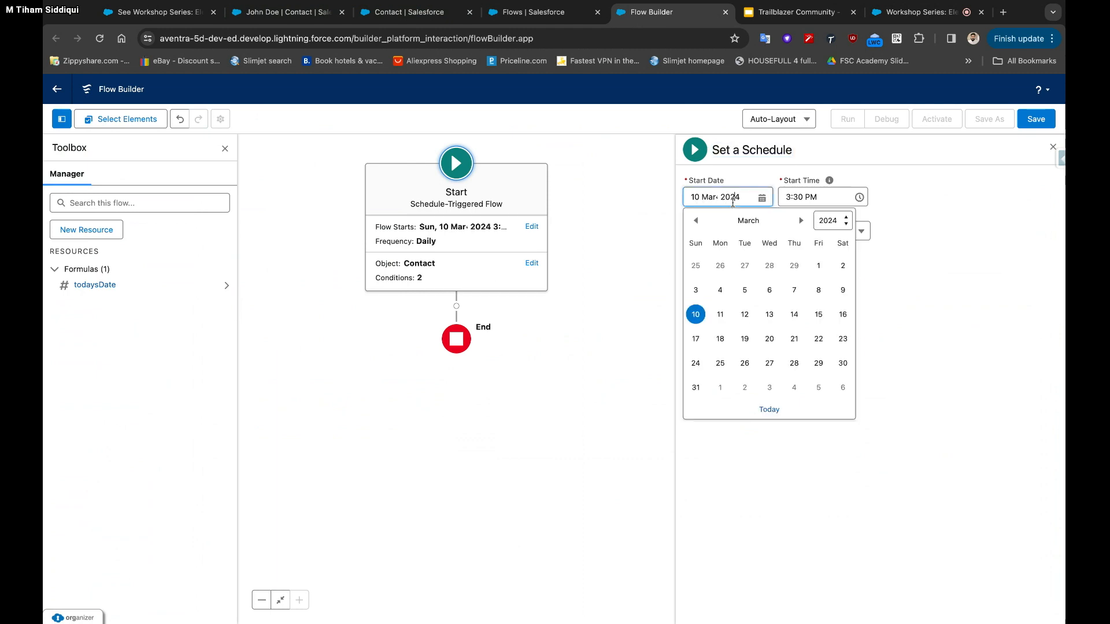
{"action": "left_click", "coordinate": [808, 197]}
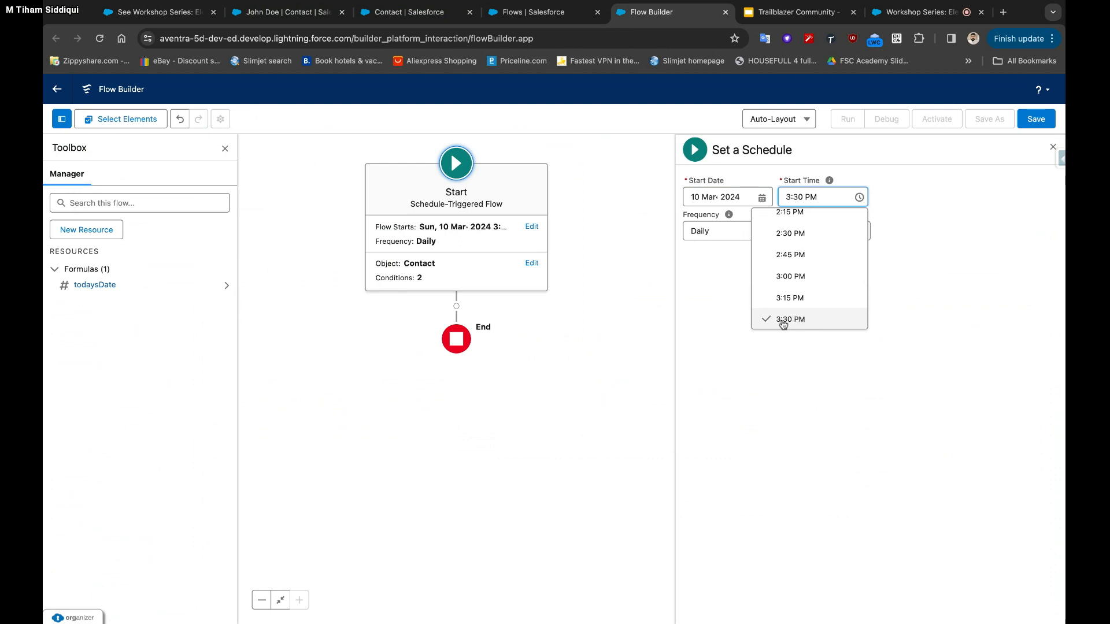
{"action": "left_click", "coordinate": [765, 373]}
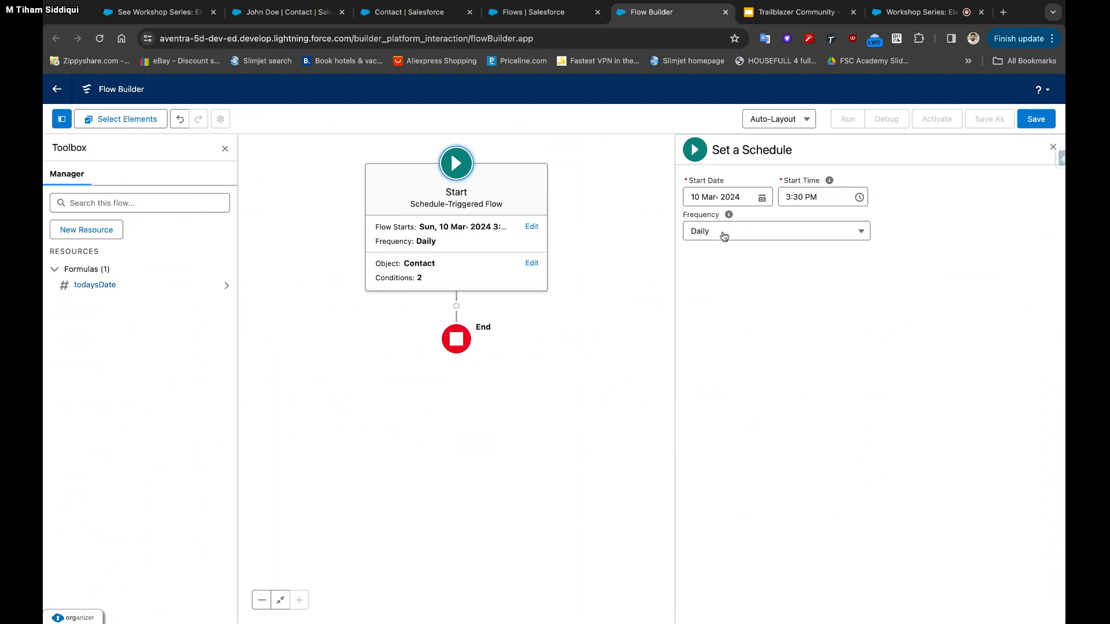
{"action": "left_click", "coordinate": [487, 276]}
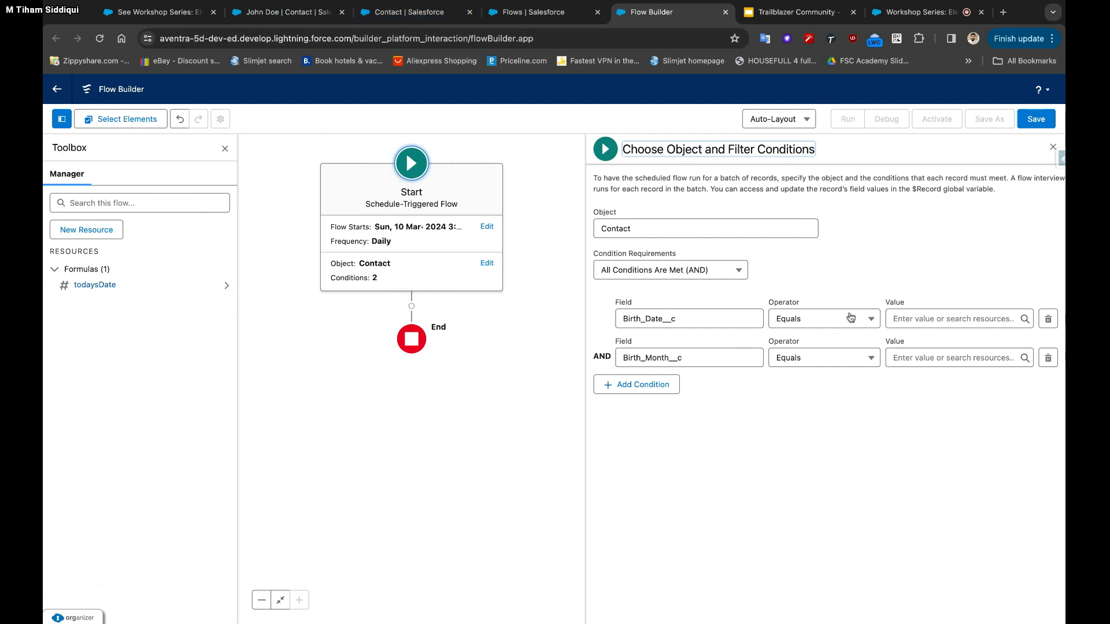
{"action": "left_click", "coordinate": [926, 318]}
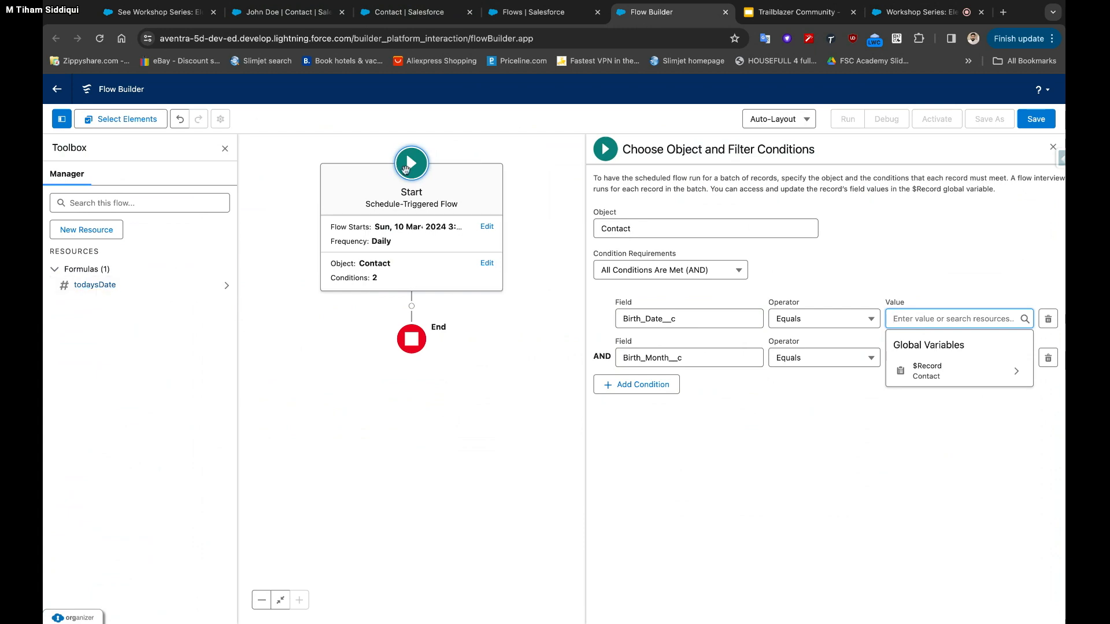
Examine the sample contact's Birth Month and Birth Date fields and compare them with the Is Birthday Today? checkbox formula
{"action": "left_click", "coordinate": [312, 21]}
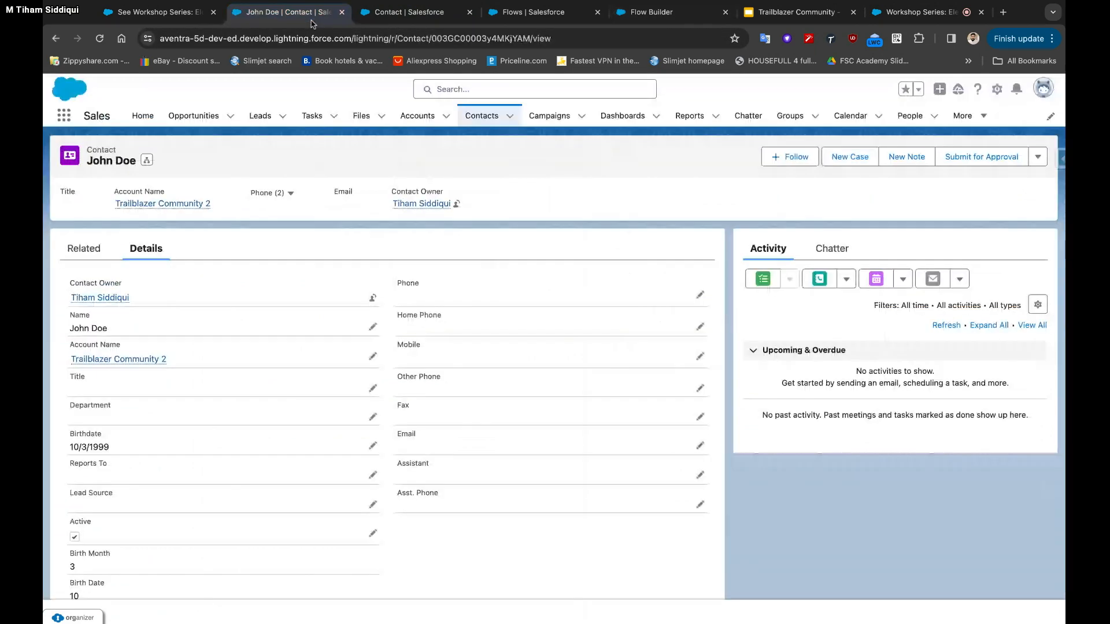
{"action": "scroll", "coordinate": [310, 297], "scroll_direction": "down", "scroll_amount": 3}
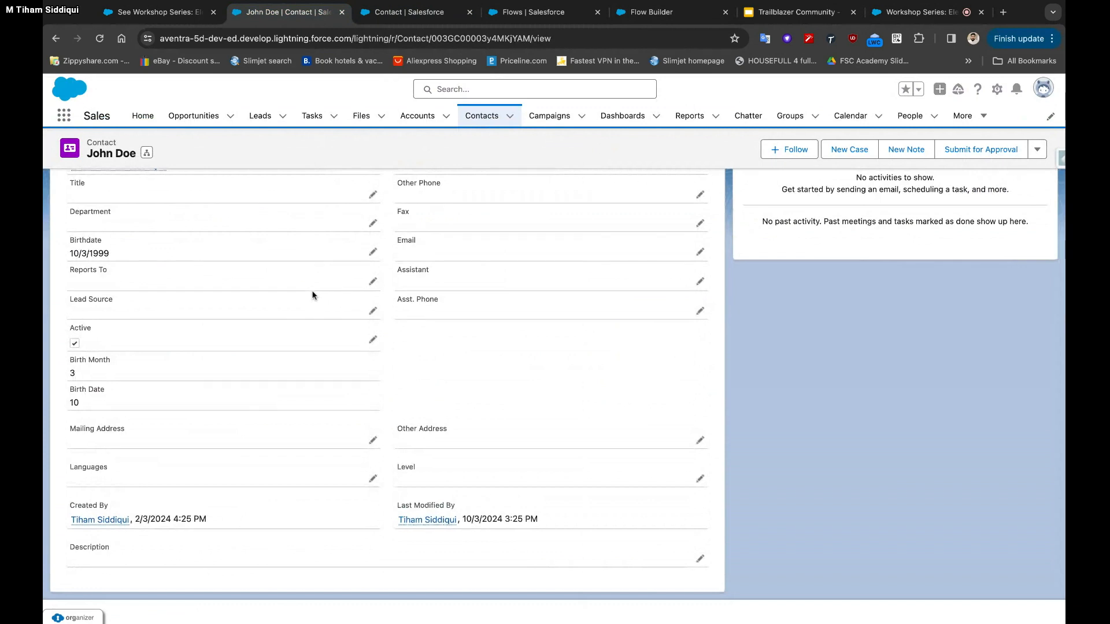
{"action": "left_click", "coordinate": [421, 19]}
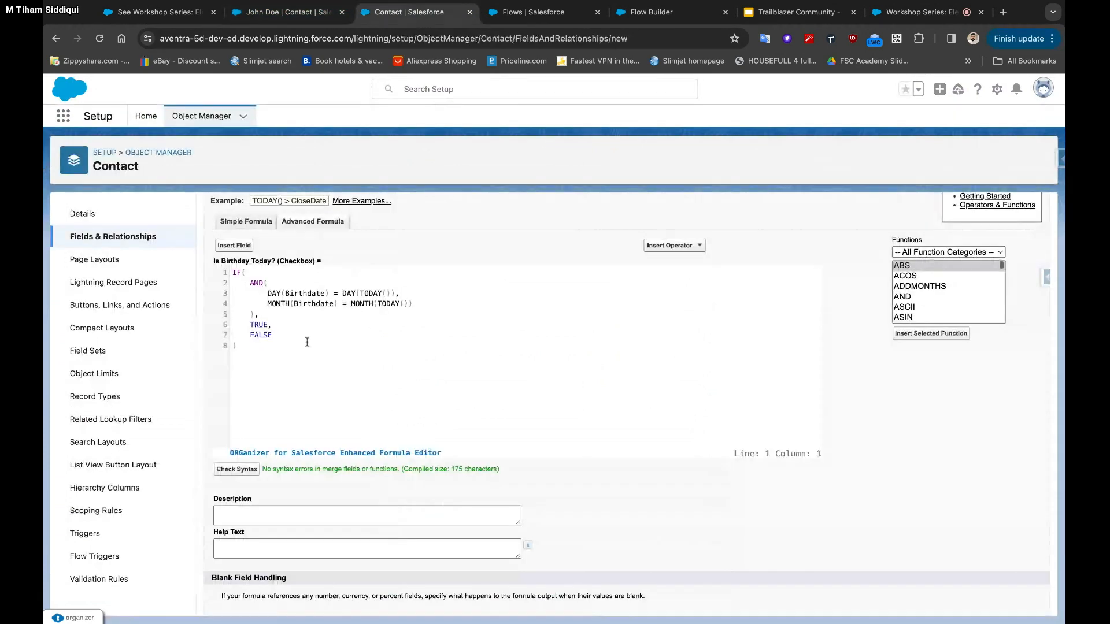
{"action": "left_click_drag", "start_coordinate": [234, 335], "coordinate": [237, 272]}
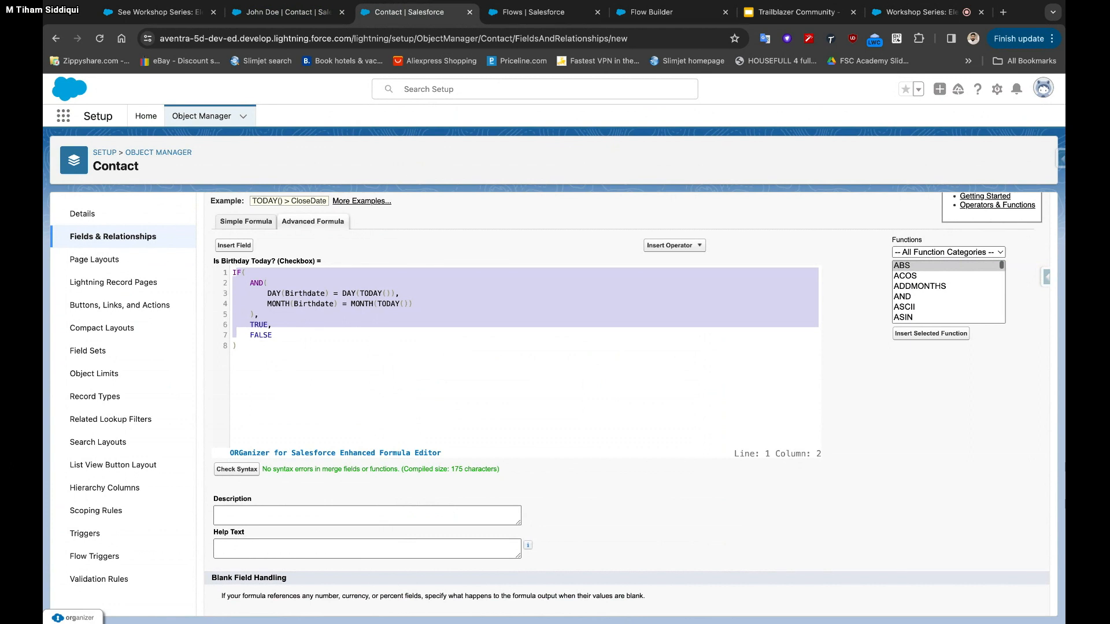
{"action": "left_click", "coordinate": [236, 333]}
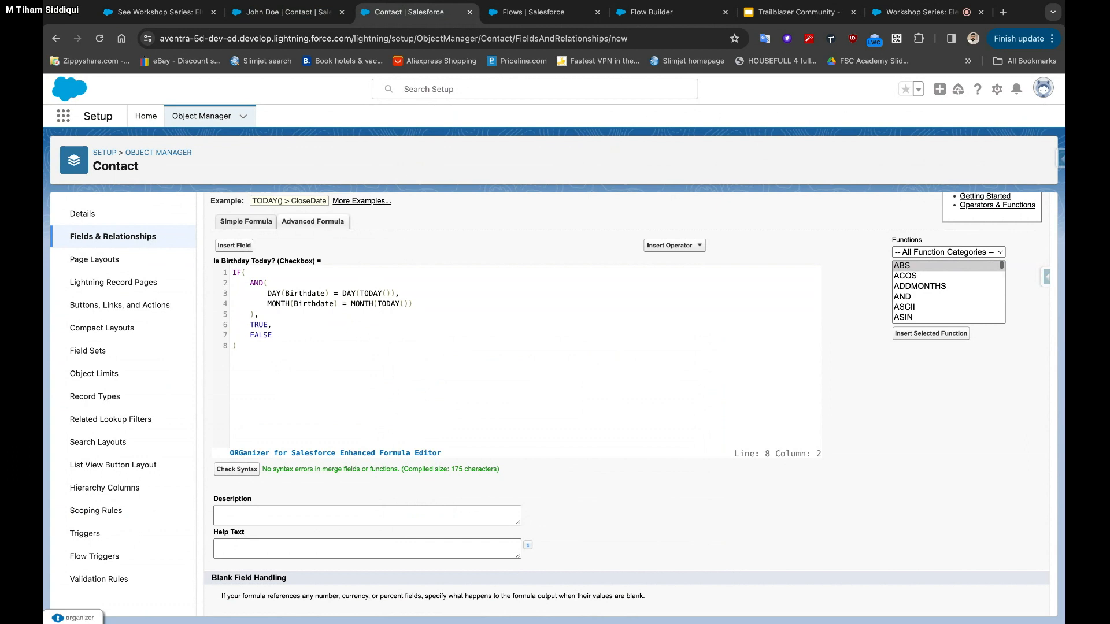
Finish creating the Is Birthday Today? formula field on Contact, accepting the preset field-level security, and save it
{"action": "scroll", "coordinate": [370, 356], "scroll_direction": "up", "scroll_amount": 4}
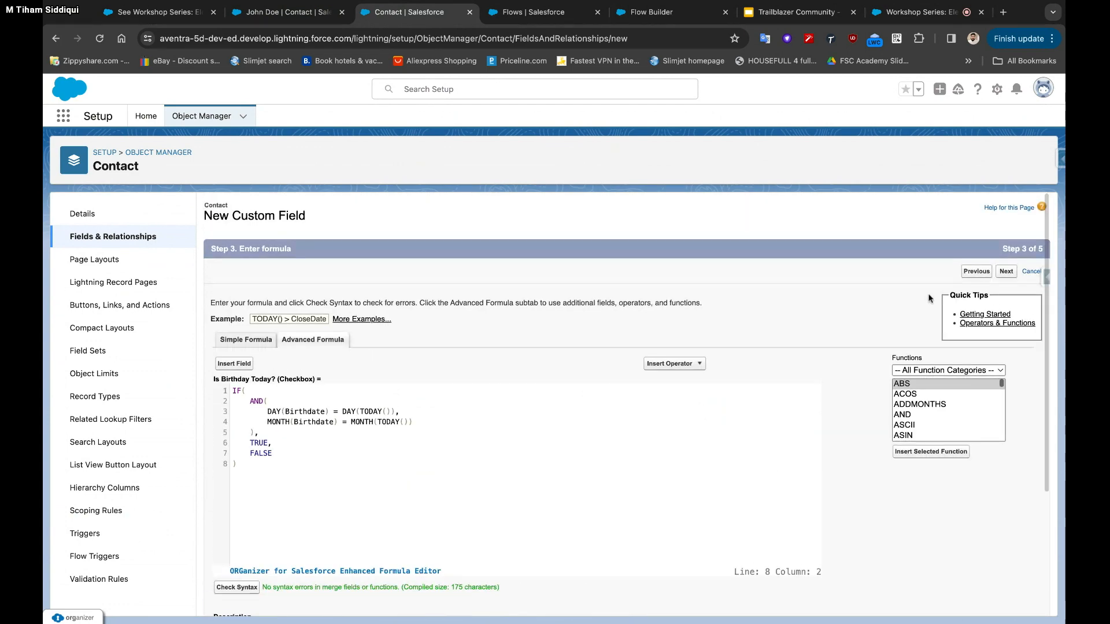
{"action": "left_click", "coordinate": [1009, 275]}
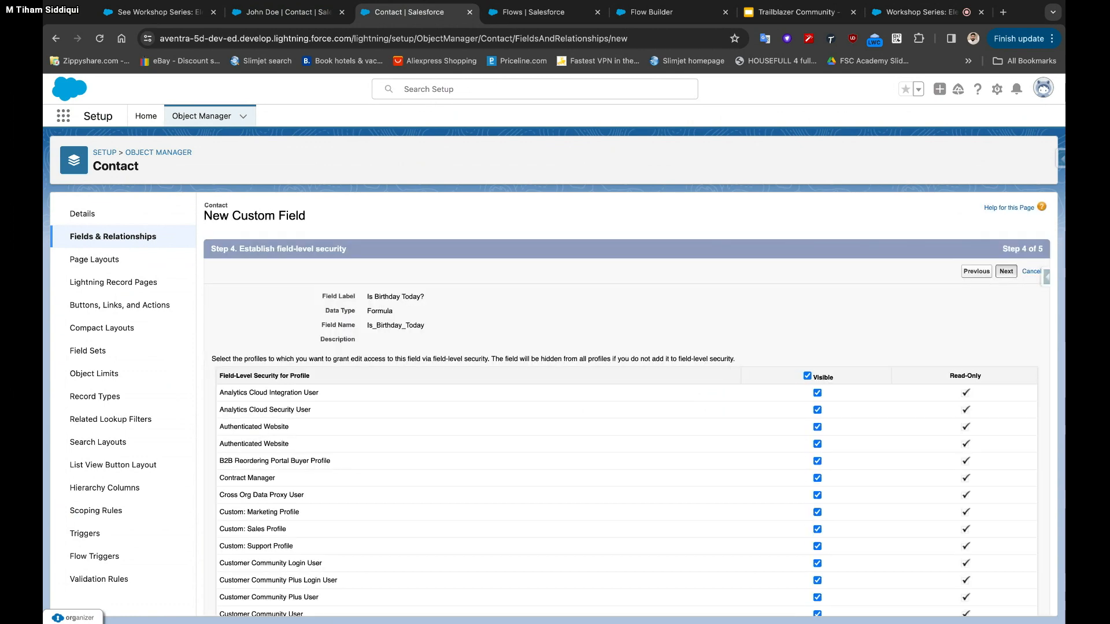
{"action": "left_click", "coordinate": [1007, 272]}
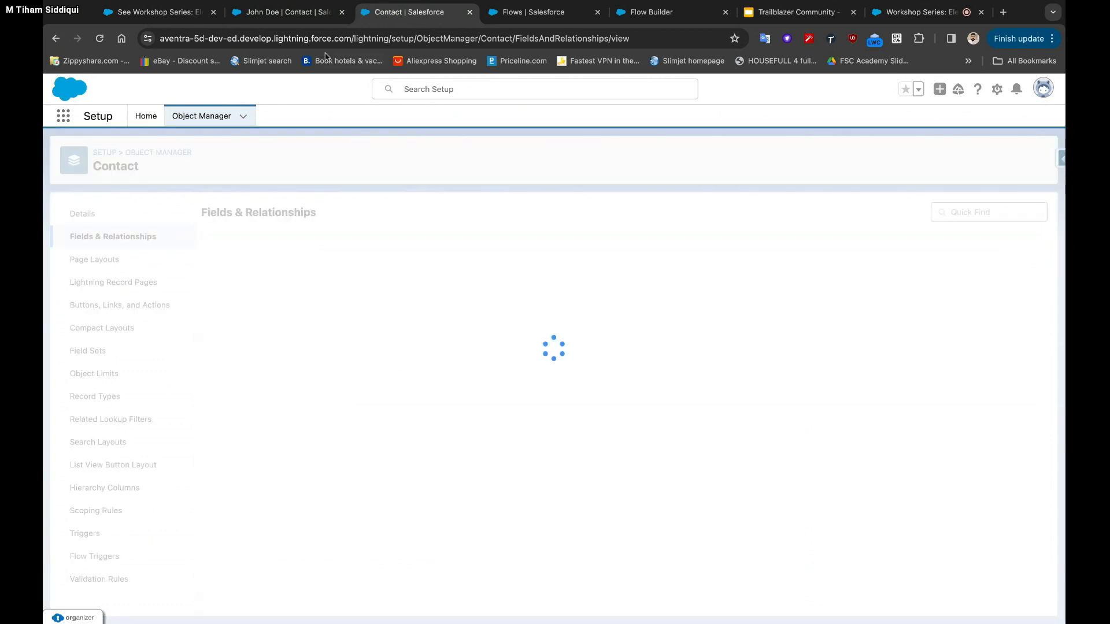
Reload the sample contact's record and check the Is Birthday Today? checkbox in its details
{"action": "left_click", "coordinate": [293, 13]}
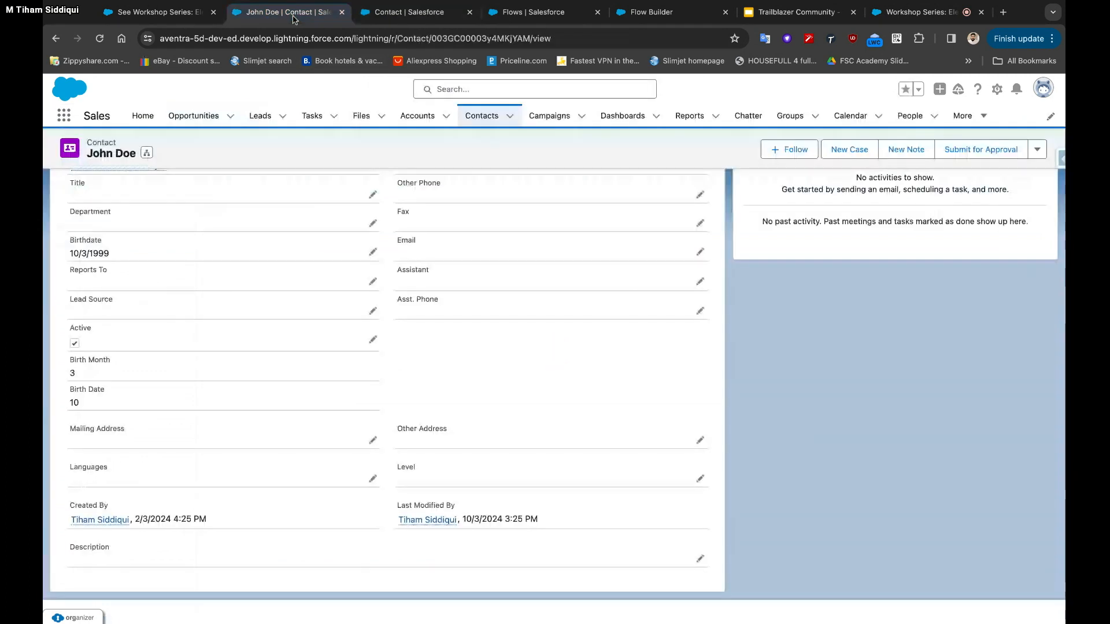
{"action": "left_click", "coordinate": [101, 39]}
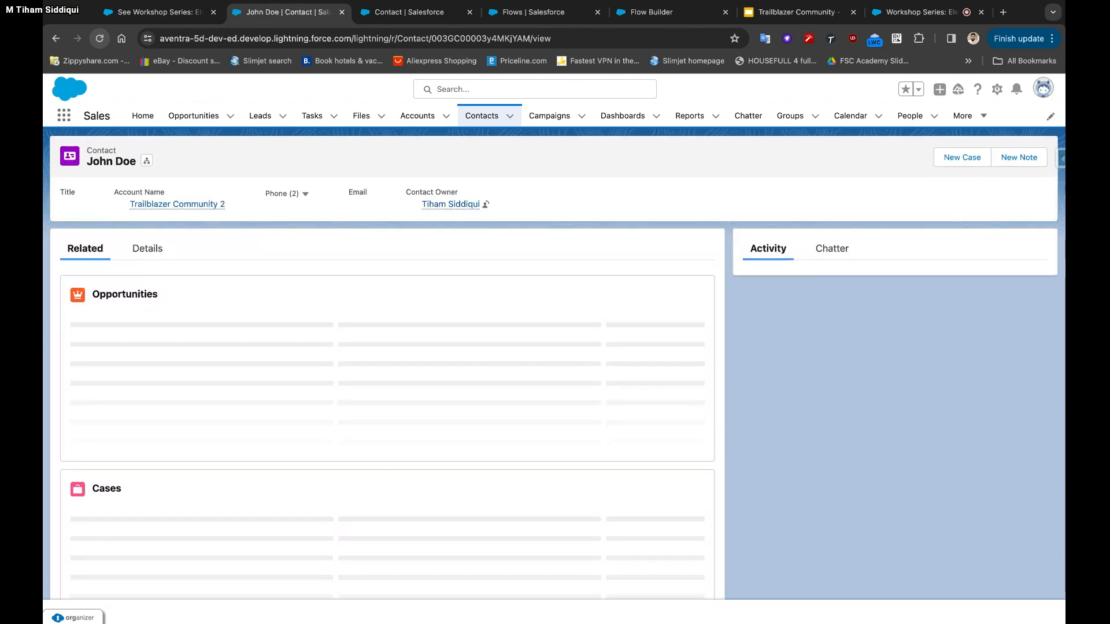
{"action": "left_click", "coordinate": [148, 248]}
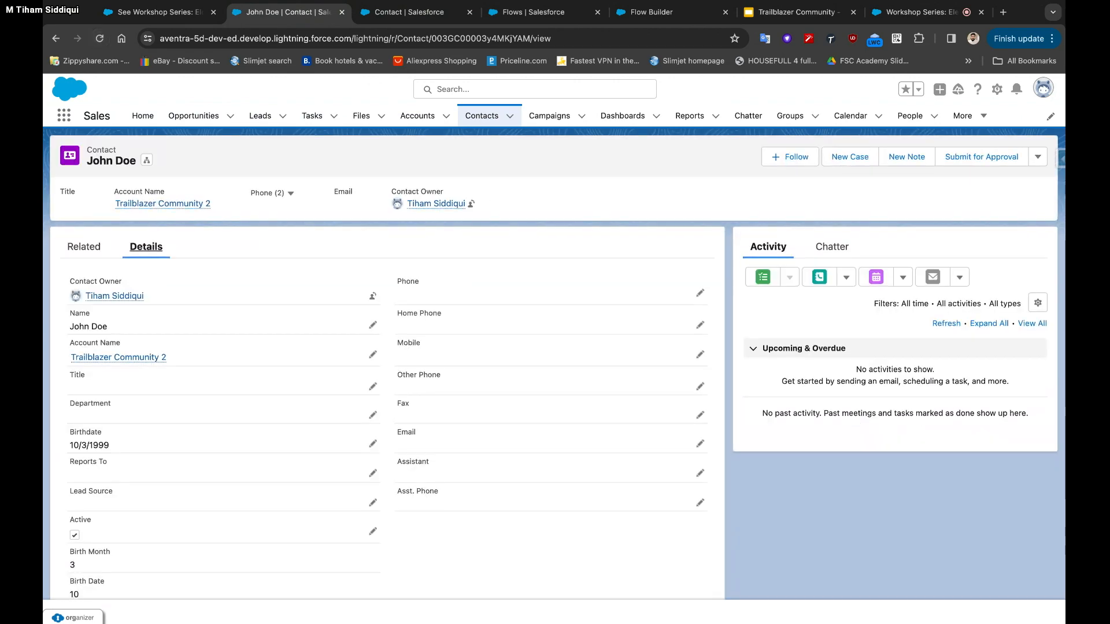
{"action": "scroll", "coordinate": [224, 365], "scroll_direction": "down", "scroll_amount": 5}
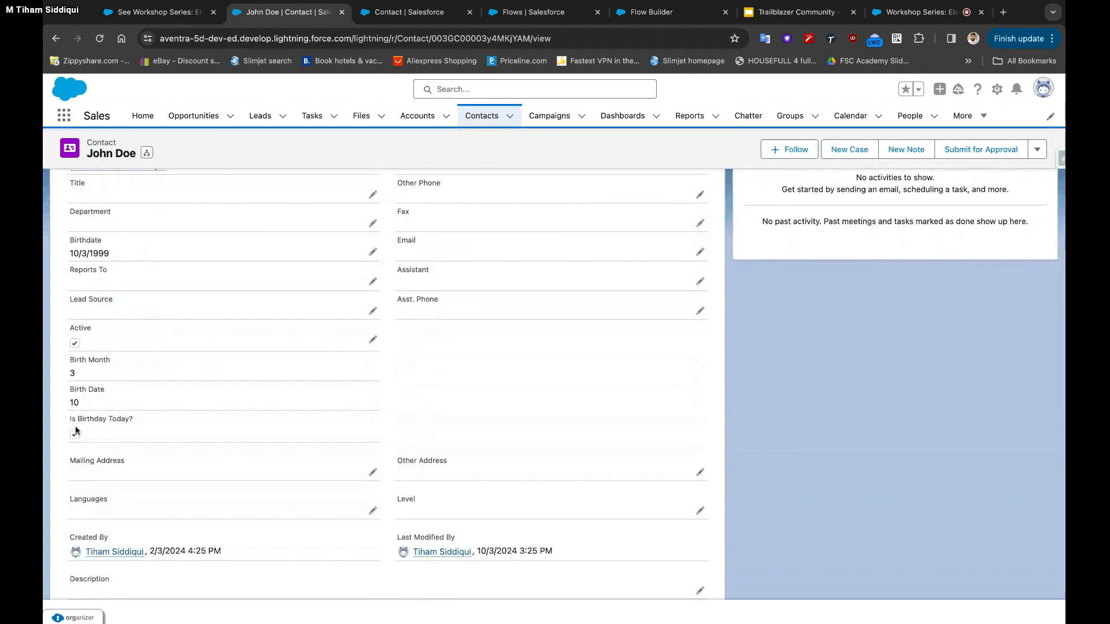
{"action": "left_click_drag", "start_coordinate": [69, 421], "coordinate": [136, 421]}
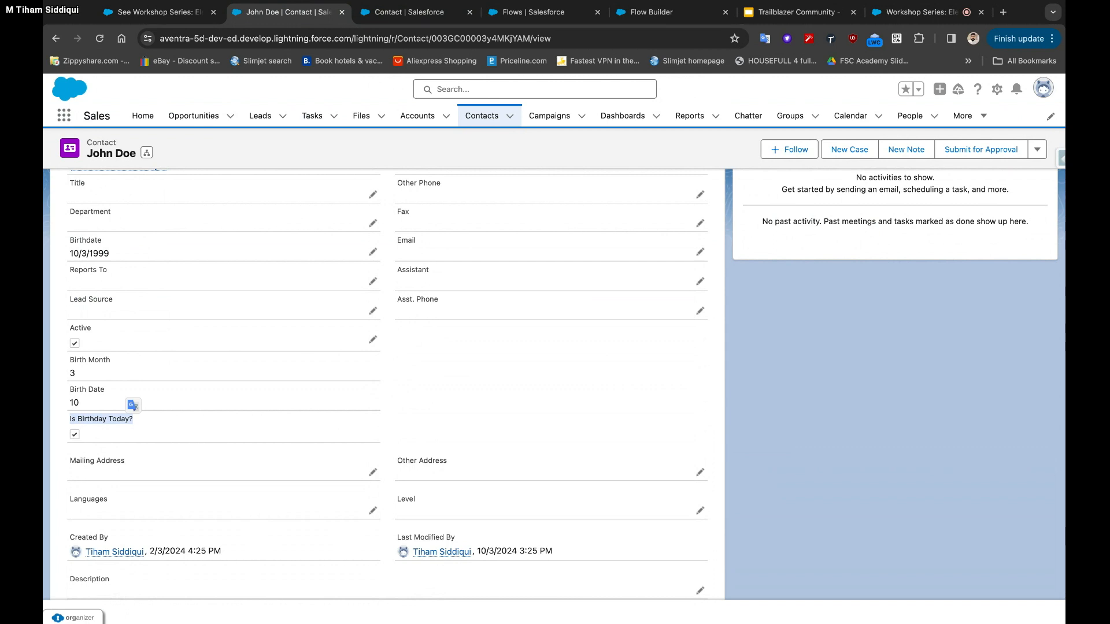
{"action": "left_click", "coordinate": [432, 416]}
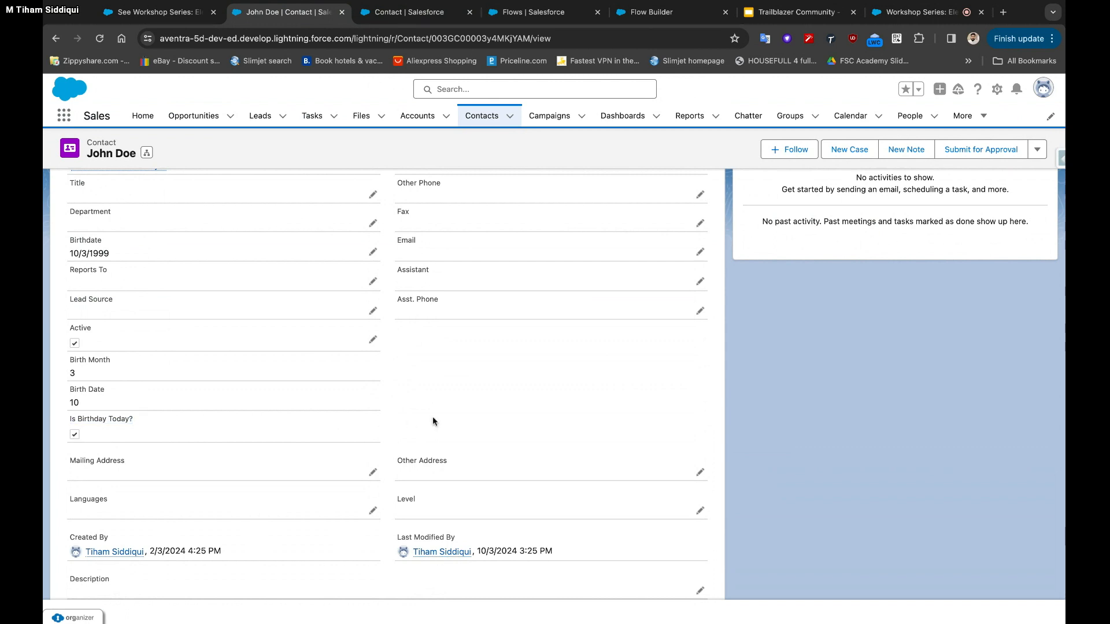
{"action": "scroll", "coordinate": [336, 441], "scroll_direction": "up", "scroll_amount": 3}
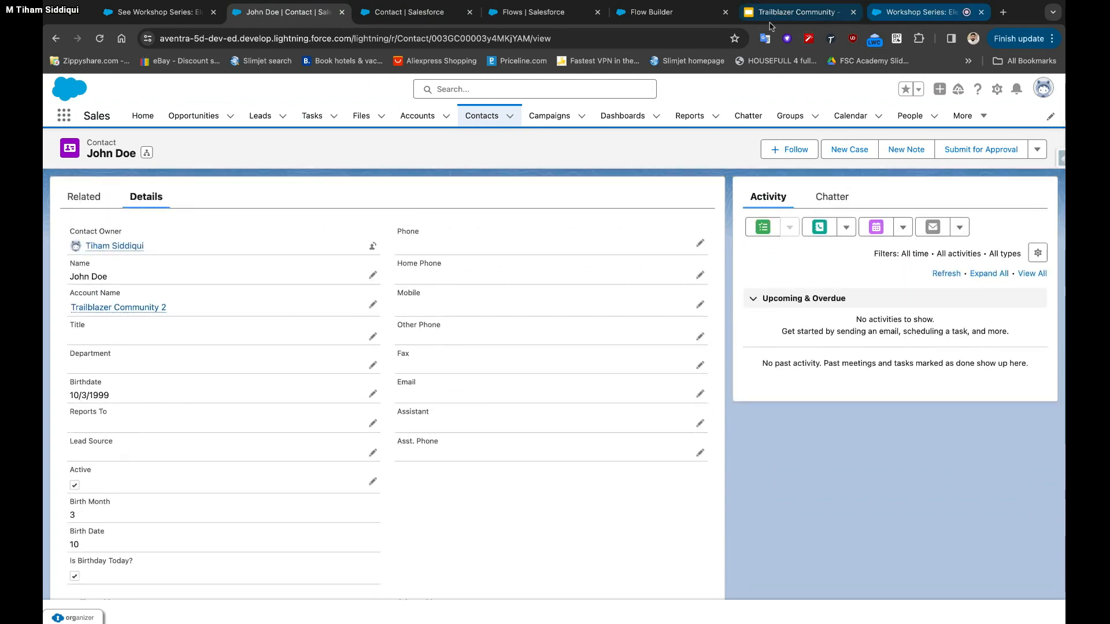
Remove the flow's Birth_Month__c condition and try to replace Birth_Date__c with the Is Birthday Today? field by searching for "is"
{"action": "left_click", "coordinate": [634, 17]}
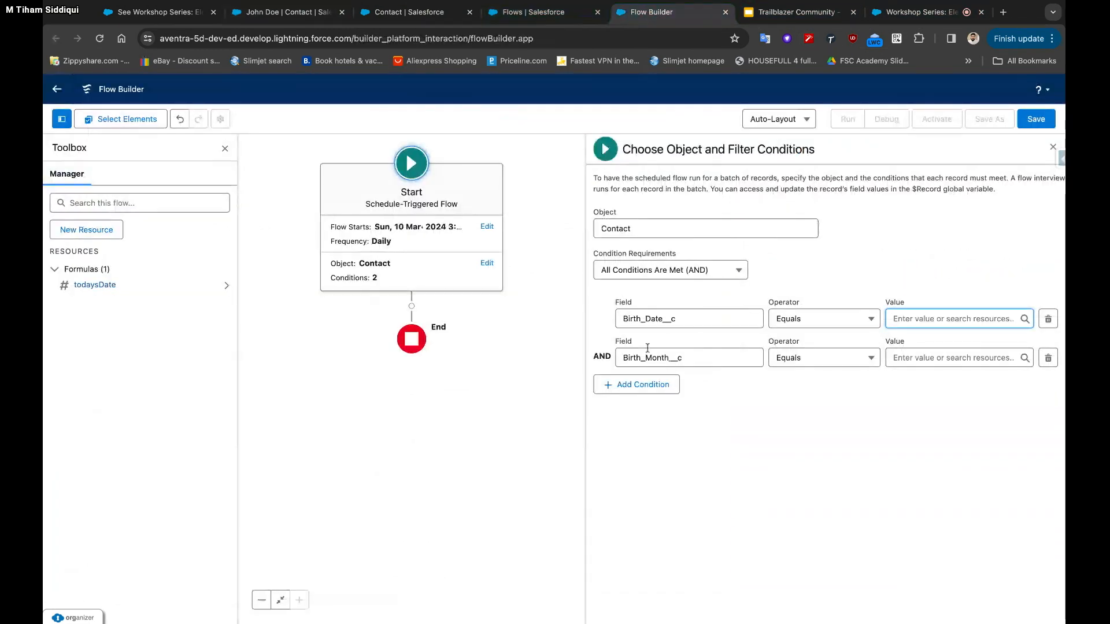
{"action": "left_click", "coordinate": [1049, 358]}
{"action": "left_click", "coordinate": [705, 319]}
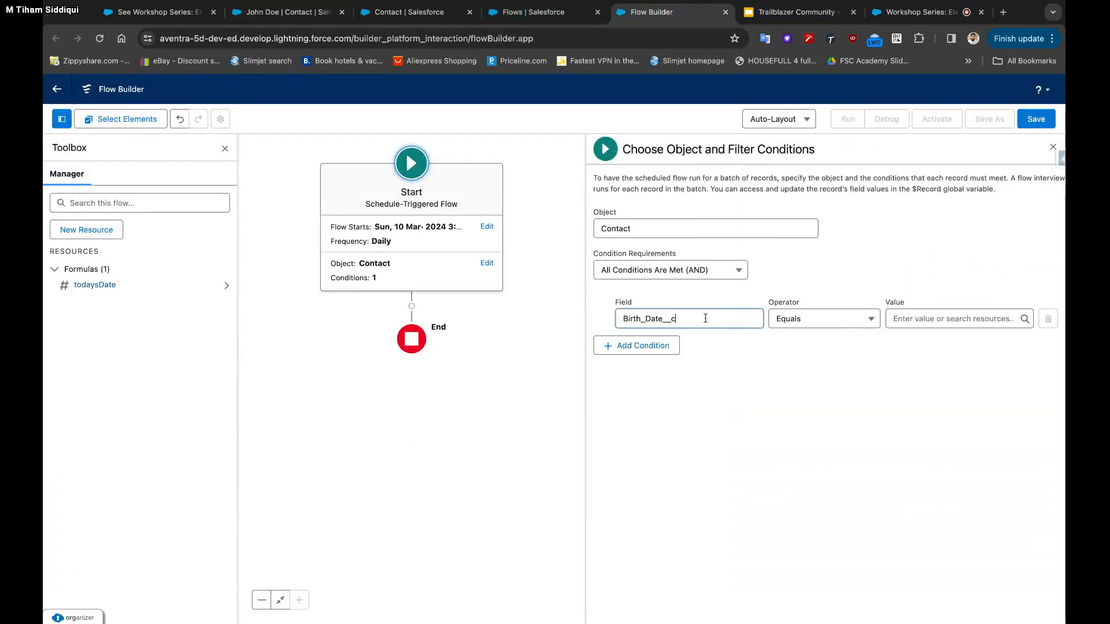
{"action": "left_click_drag", "start_coordinate": [705, 319], "coordinate": [614, 318]}
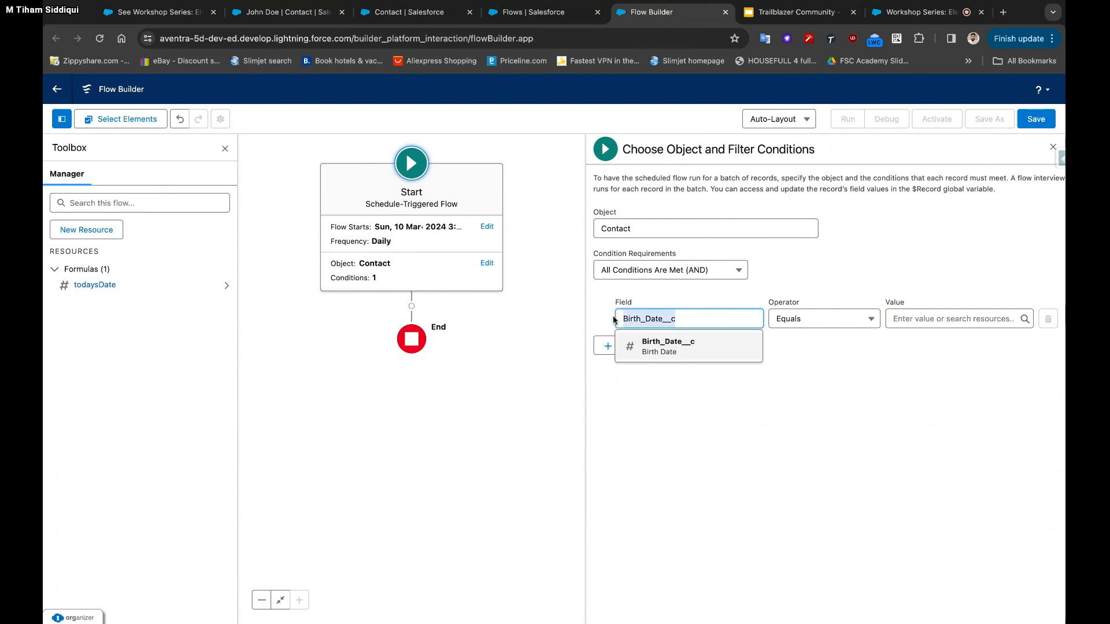
{"action": "key", "text": "BackSpace"}
{"action": "type", "text": "is"}
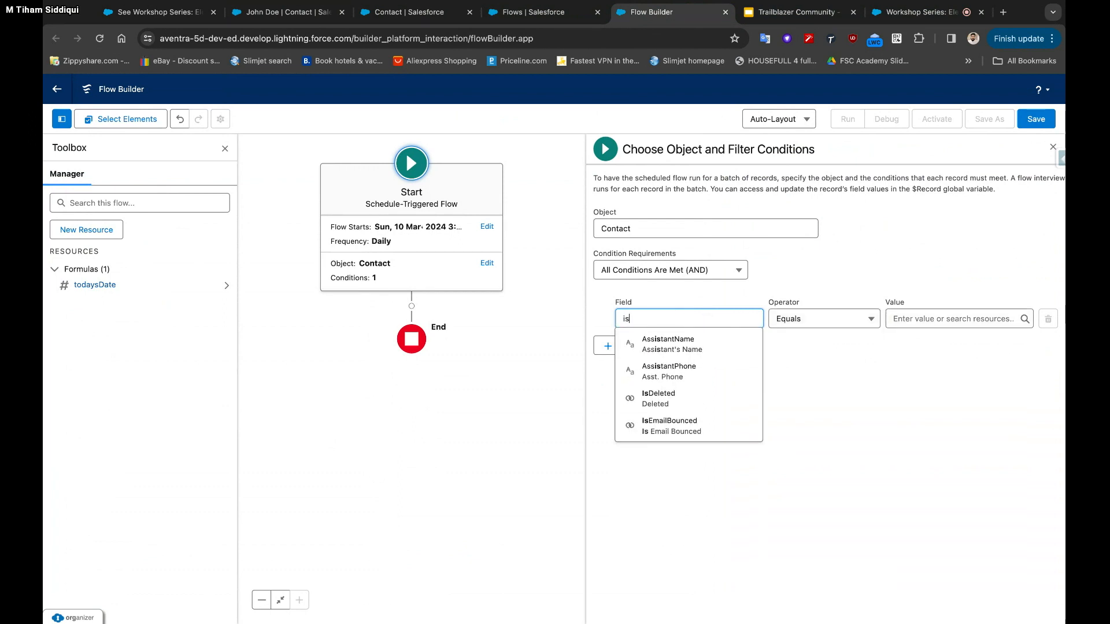
{"action": "left_click", "coordinate": [781, 385]}
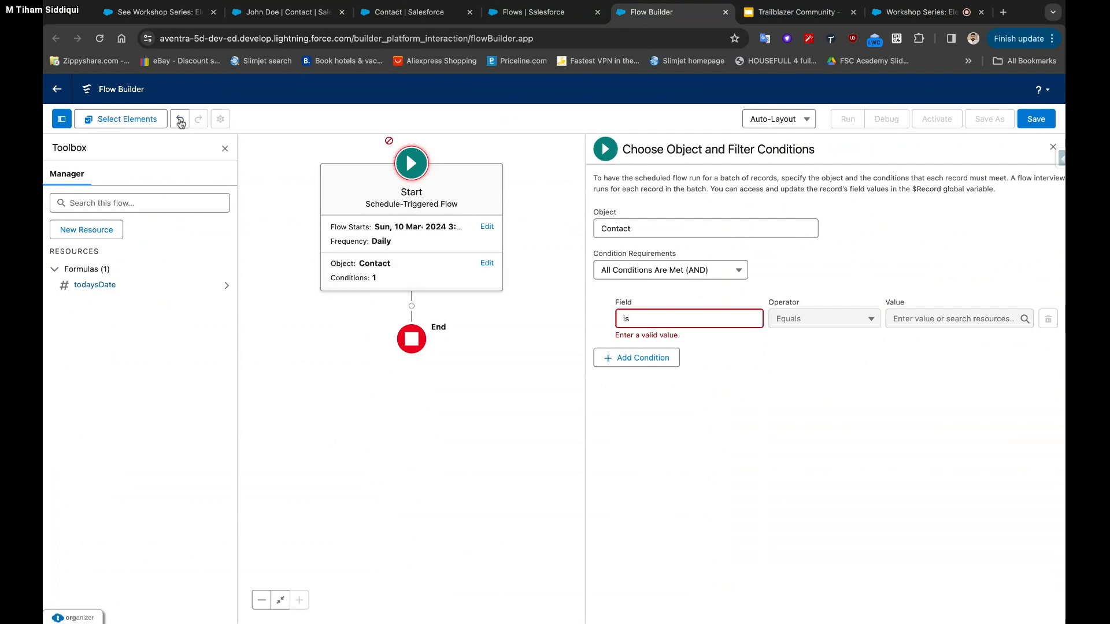
Reload Flow Builder and create a new Schedule-Triggered Flow
{"action": "left_click", "coordinate": [100, 38]}
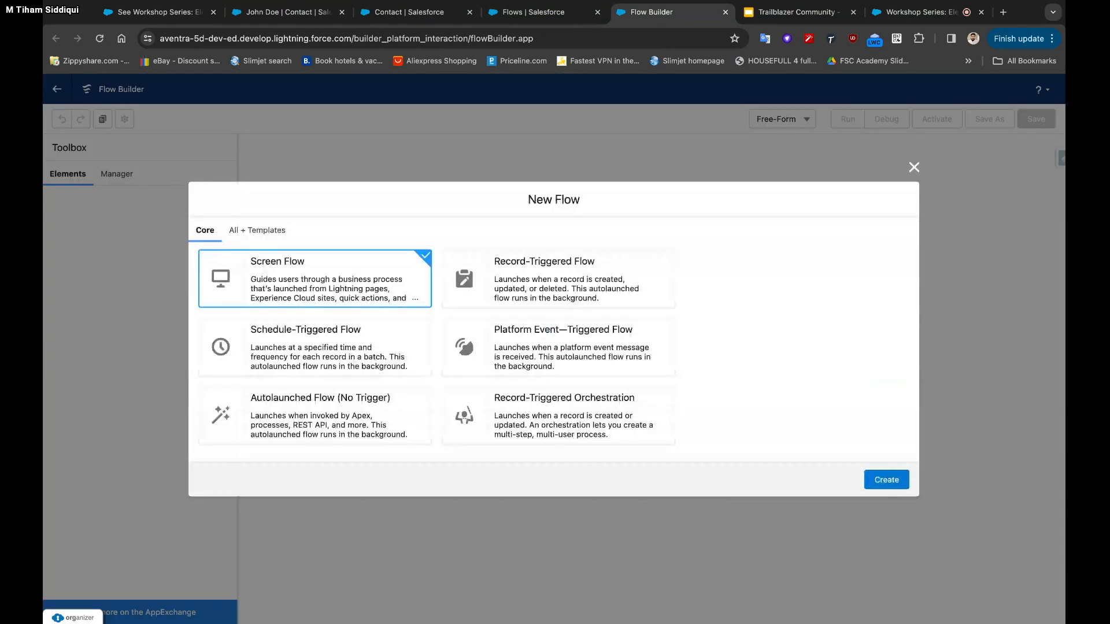
{"action": "left_click", "coordinate": [397, 346]}
{"action": "left_click", "coordinate": [873, 479]}
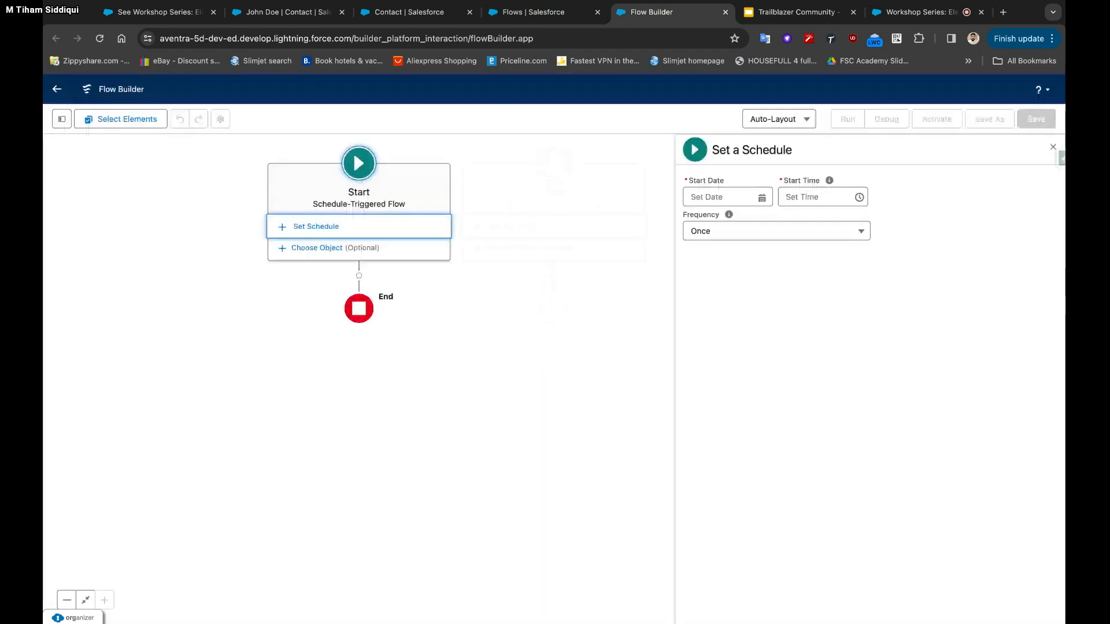
Schedule the flow to start on 10 March 2024 at 3:30 PM with a Daily frequency
{"action": "left_click", "coordinate": [721, 198]}
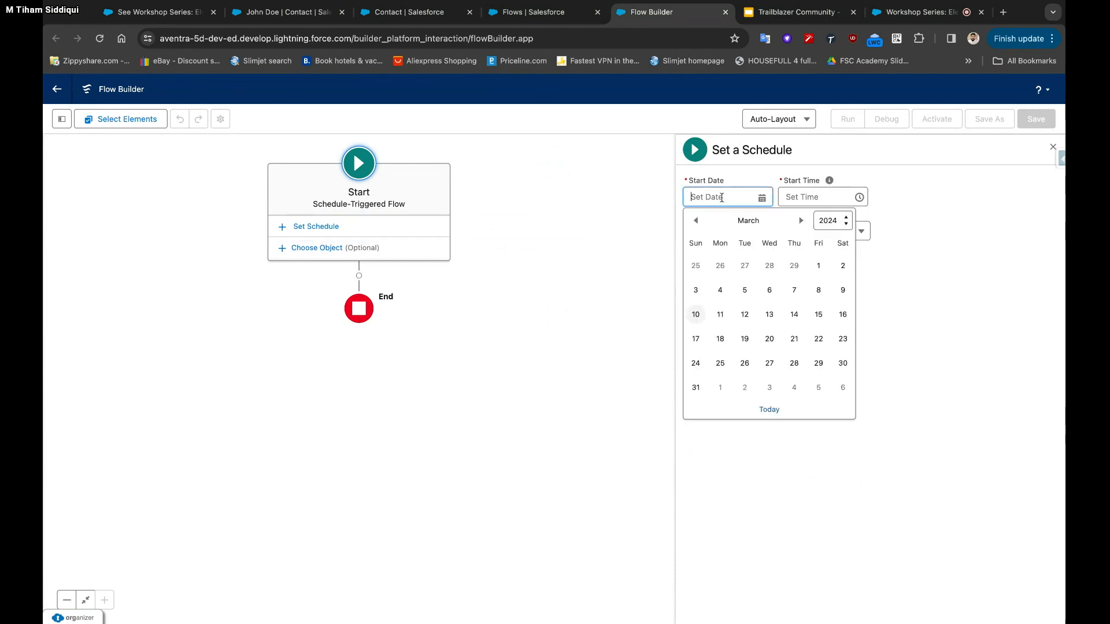
{"action": "left_click", "coordinate": [697, 315]}
{"action": "left_click", "coordinate": [816, 199]}
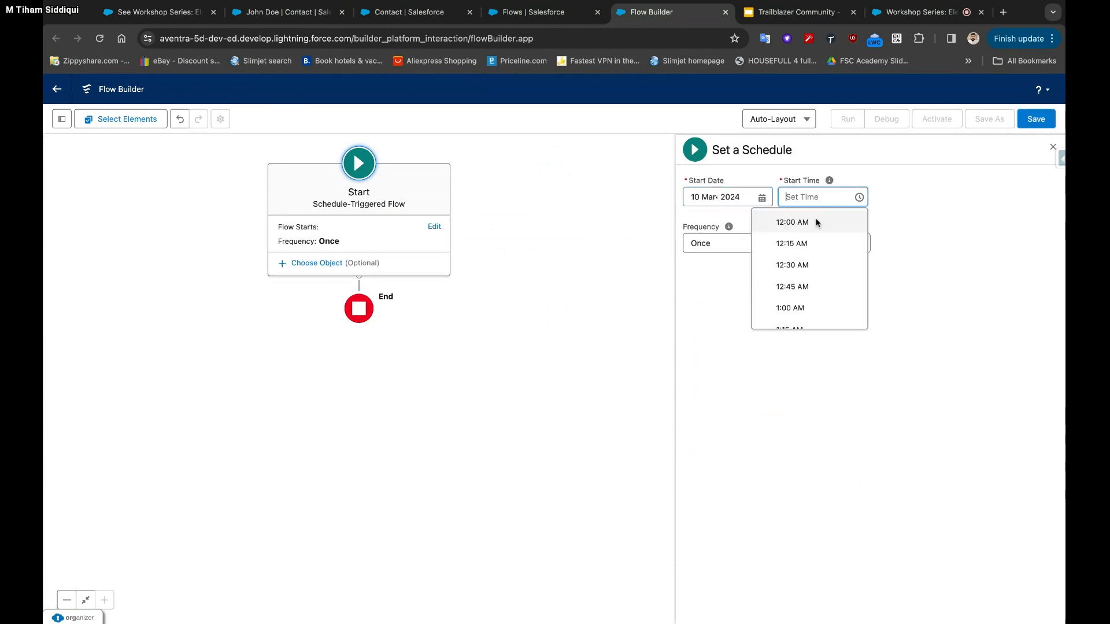
{"action": "scroll", "coordinate": [812, 258], "scroll_direction": "down", "scroll_amount": 3}
{"action": "scroll", "coordinate": [817, 267], "scroll_direction": "down", "scroll_amount": 5}
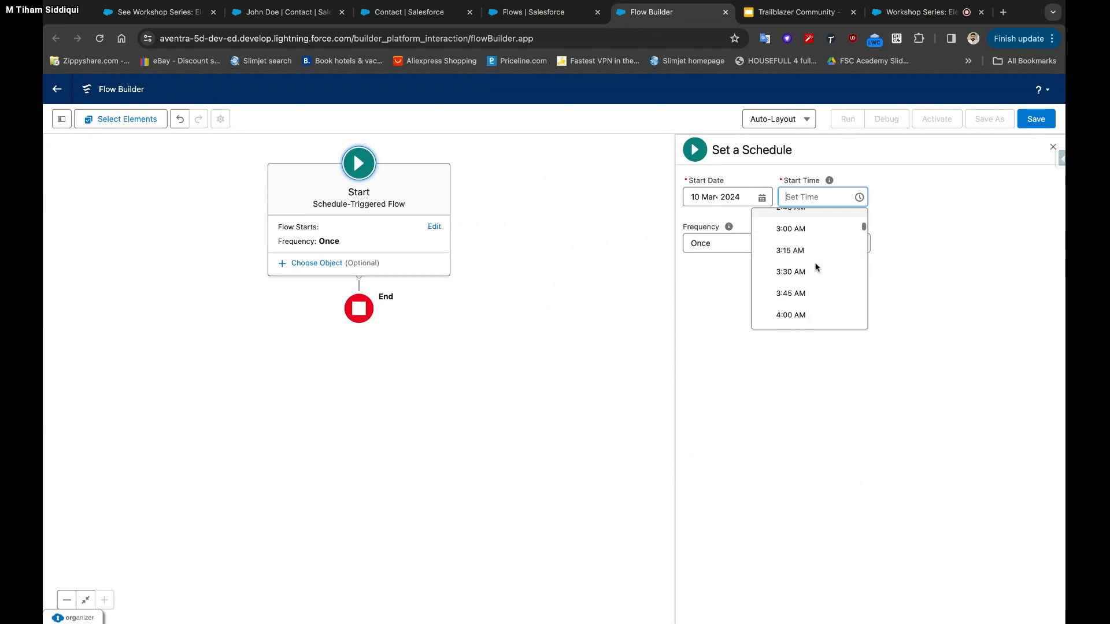
{"action": "scroll", "coordinate": [810, 269], "scroll_direction": "down", "scroll_amount": 10}
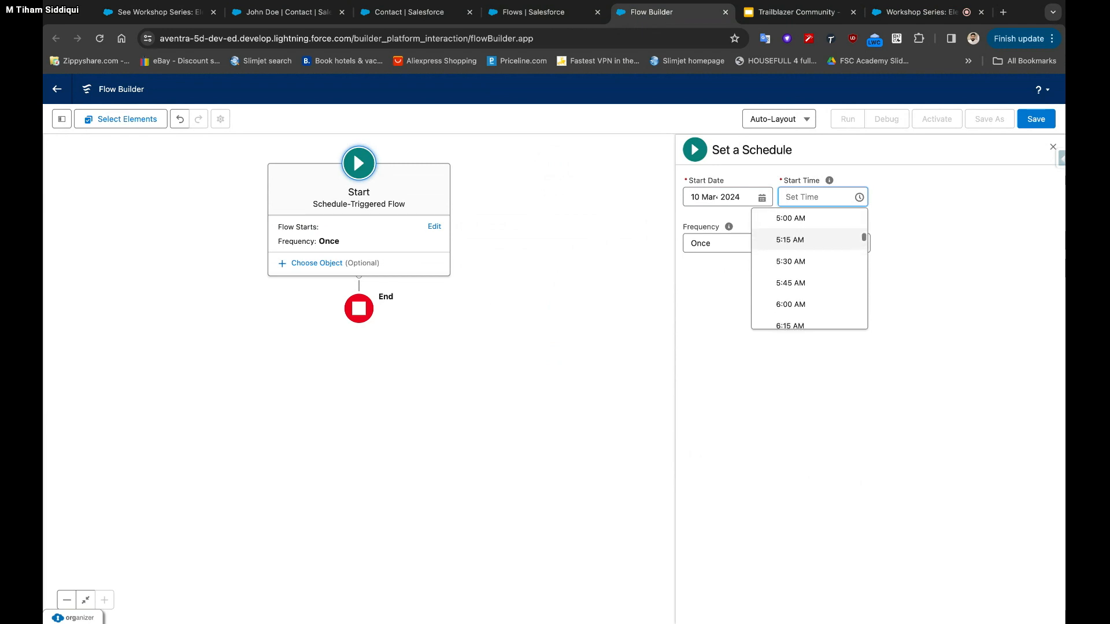
{"action": "scroll", "coordinate": [810, 269], "scroll_direction": "down", "scroll_amount": 6}
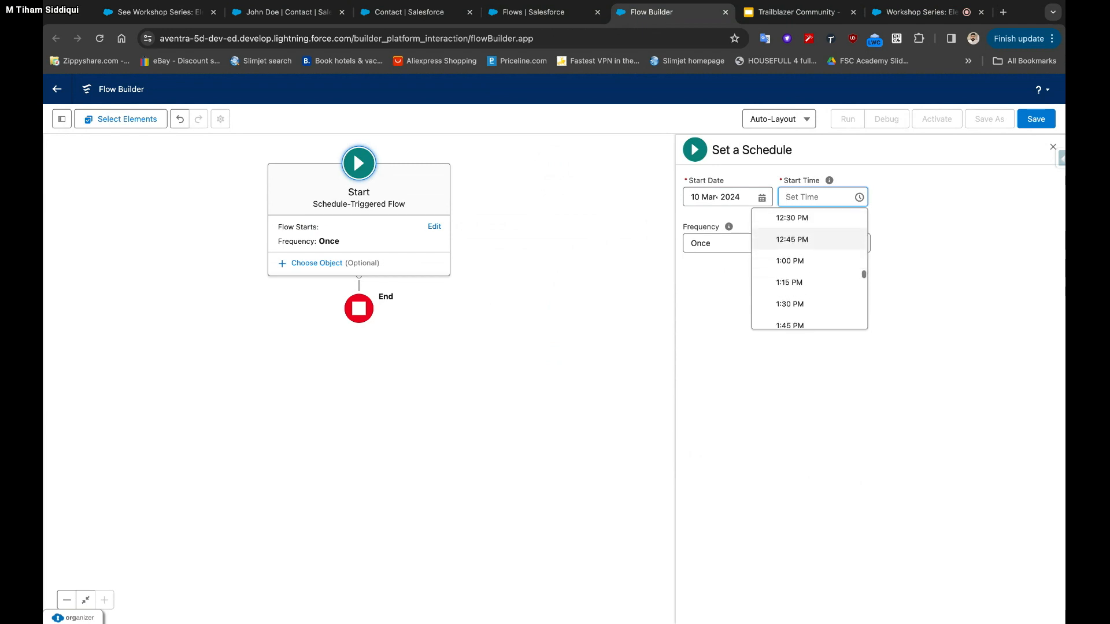
{"action": "scroll", "coordinate": [809, 268], "scroll_direction": "down", "scroll_amount": 3}
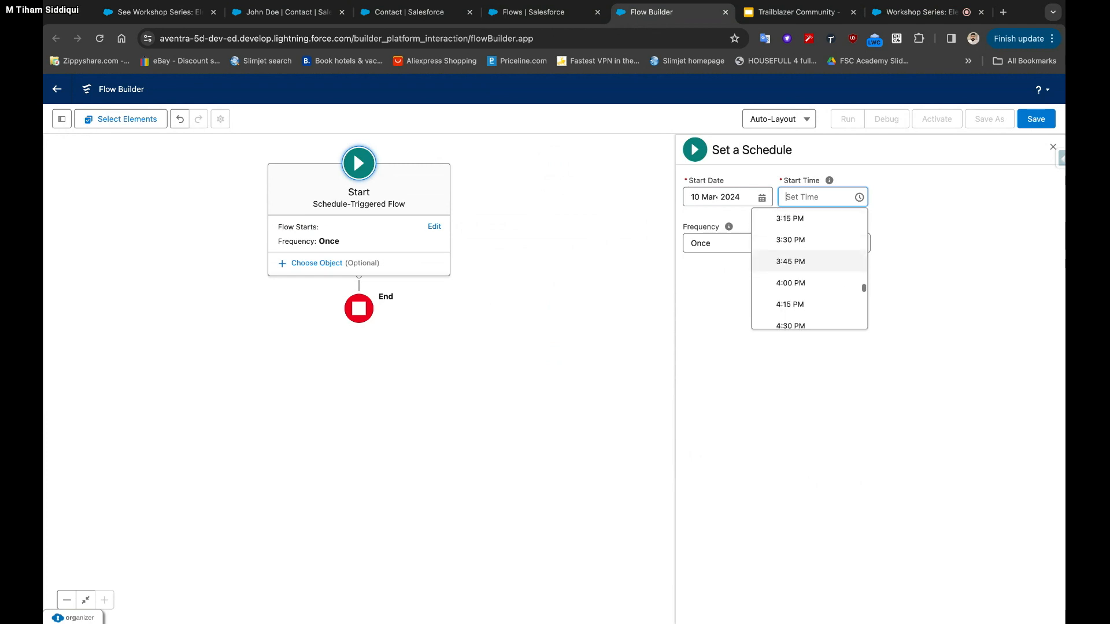
{"action": "left_click", "coordinate": [810, 231]}
{"action": "left_click", "coordinate": [771, 237]}
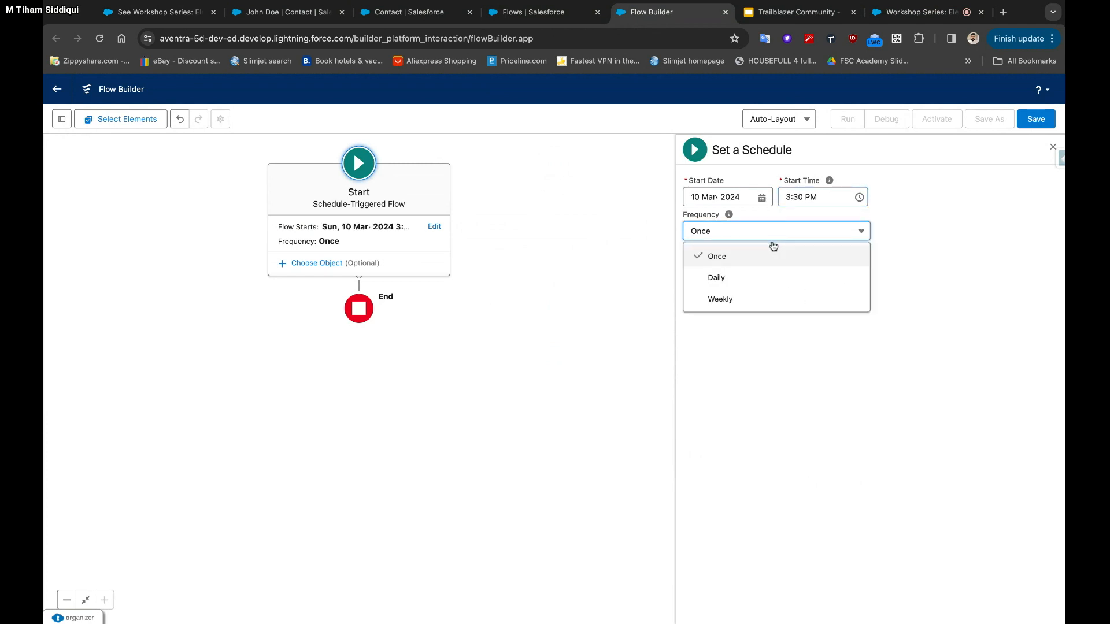
{"action": "left_click", "coordinate": [761, 280]}
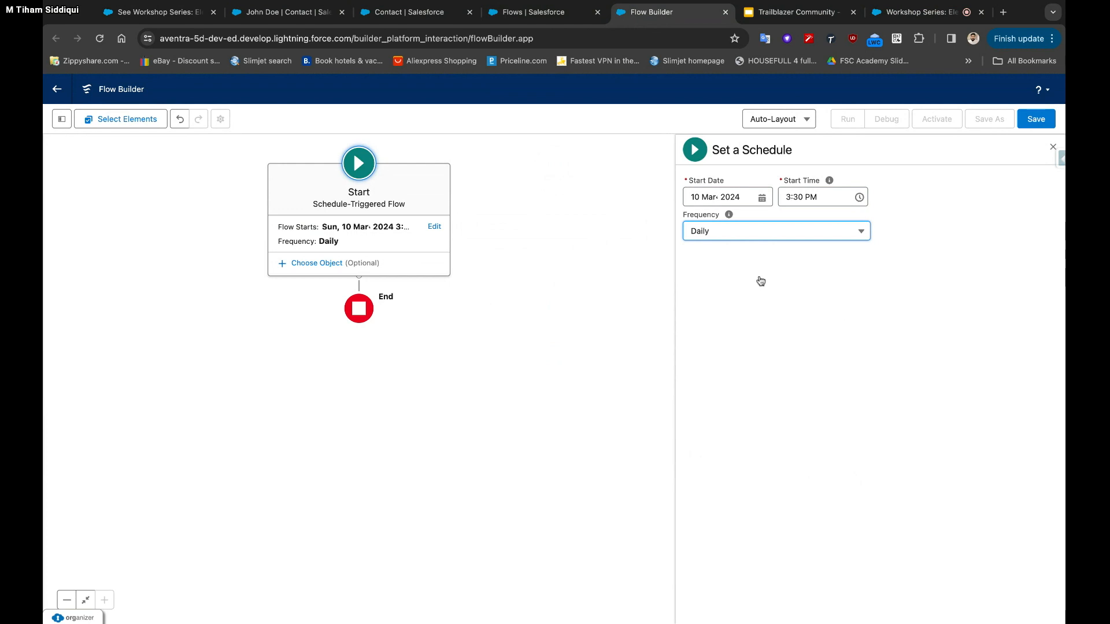
Choose Contact as the object whose records the scheduled flow runs for
{"action": "left_click", "coordinate": [295, 265]}
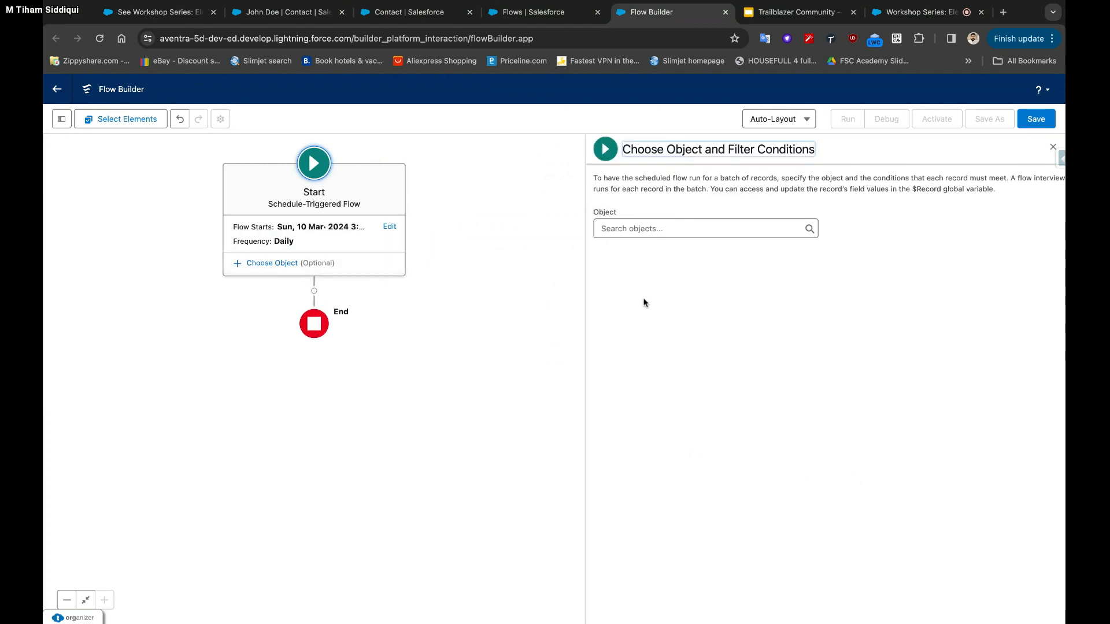
{"action": "left_click", "coordinate": [649, 229]}
{"action": "type", "text": "Co"}
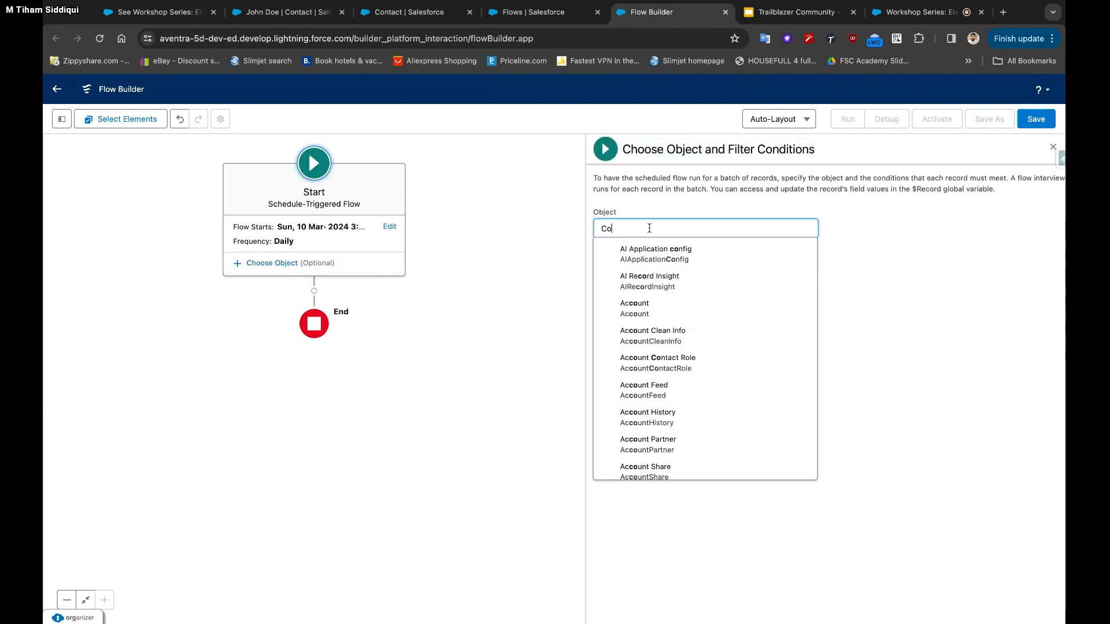
{"action": "type", "text": "ntact"}
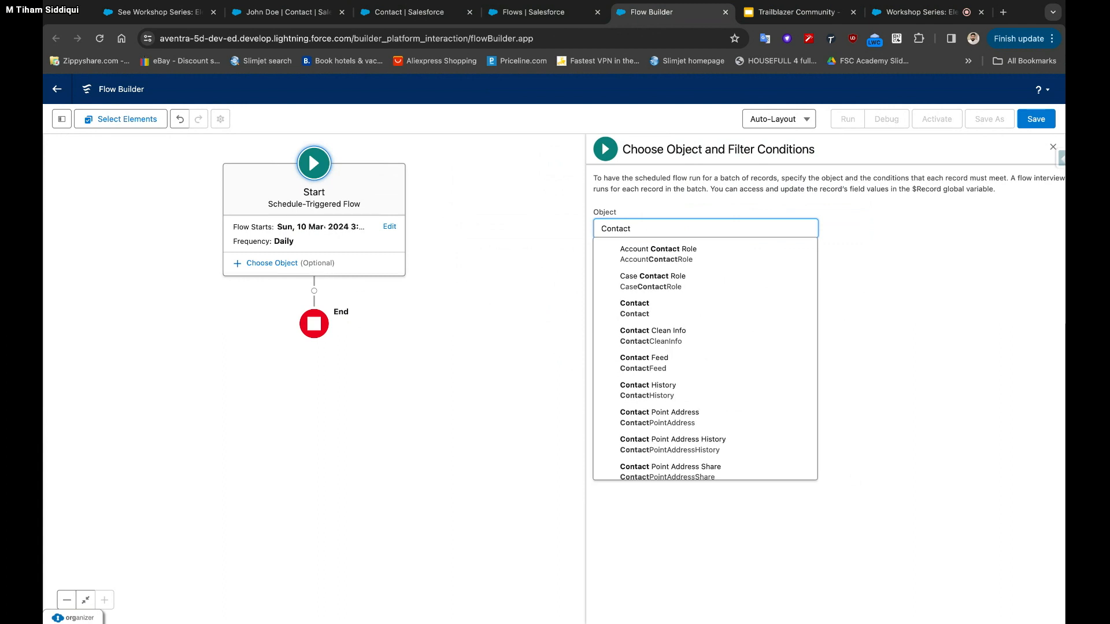
{"action": "left_click", "coordinate": [673, 305]}
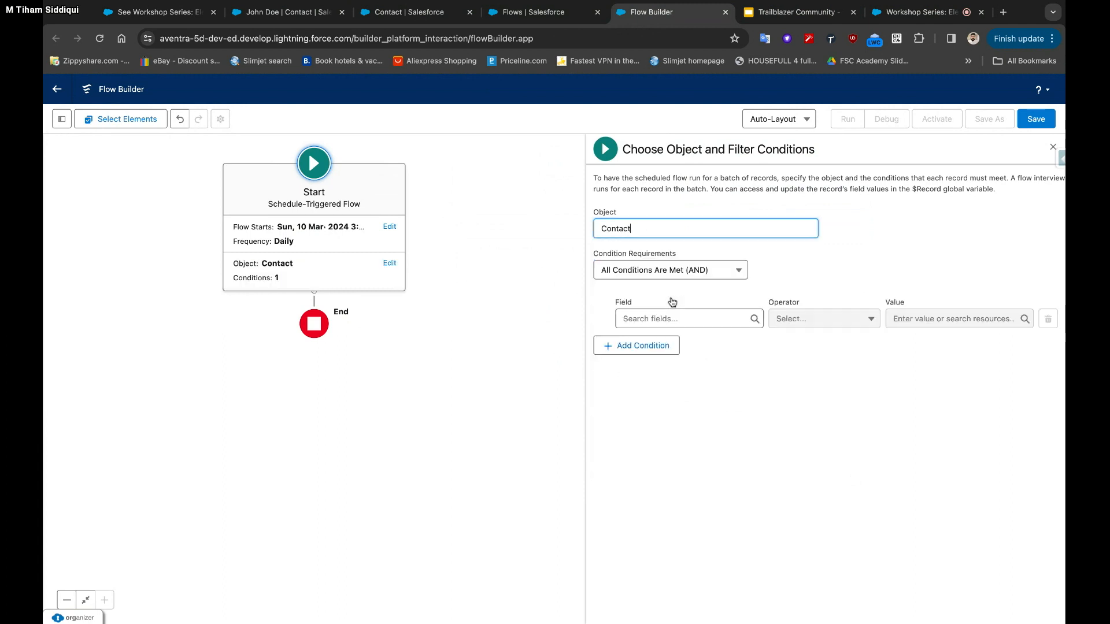
Add the filter condition Is_Birthday_Today__c Equals $GlobalConstant.True to the flow's start element
{"action": "left_click", "coordinate": [694, 318]}
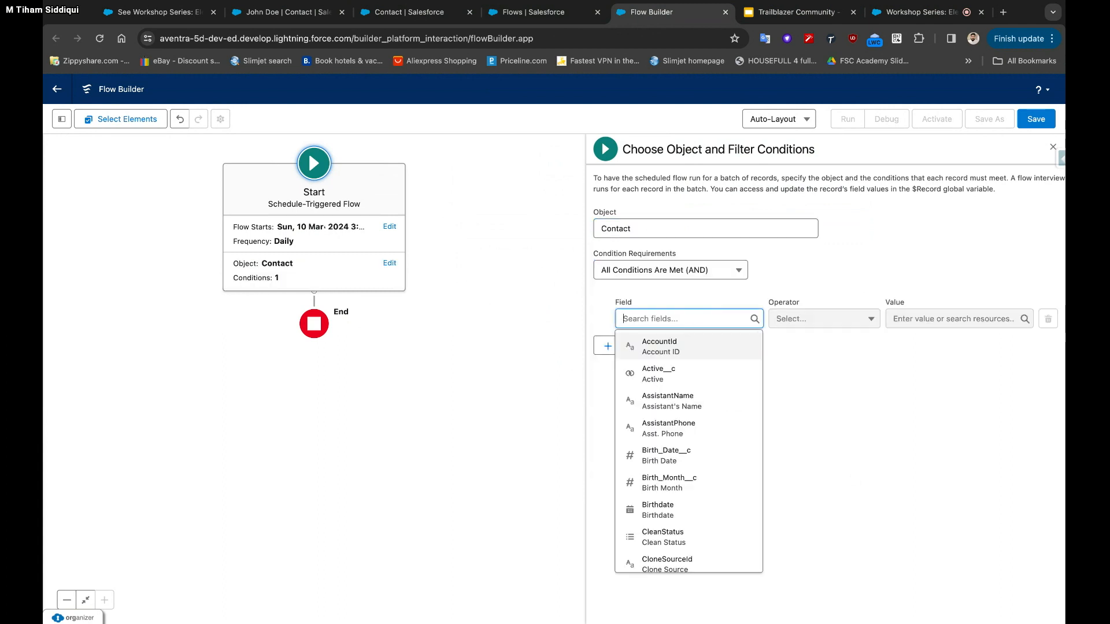
{"action": "type", "text": "is"}
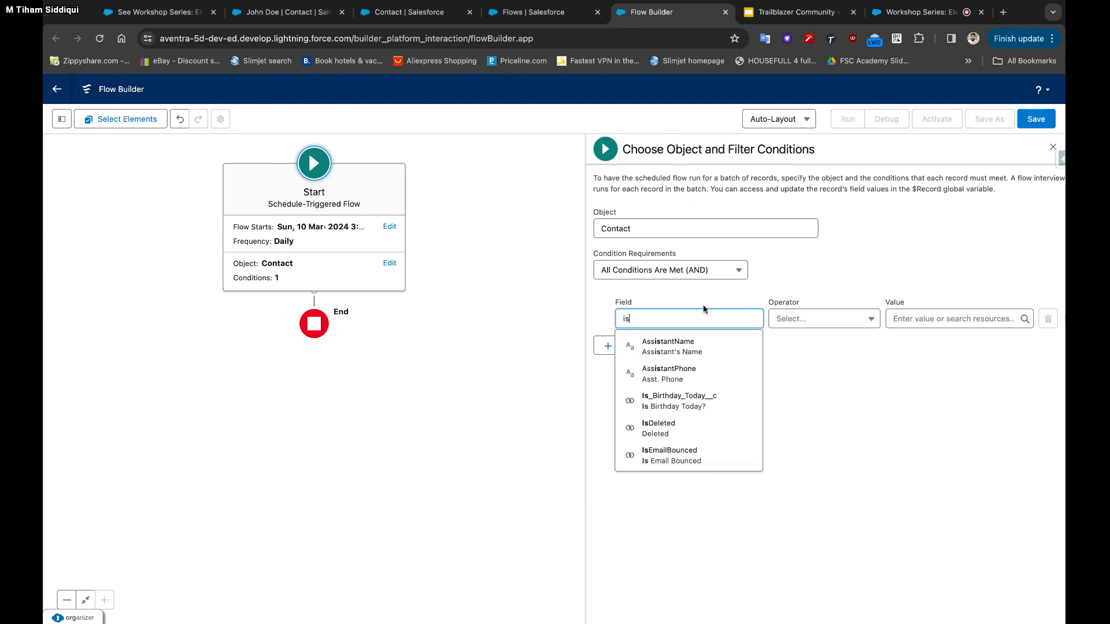
{"action": "left_click", "coordinate": [727, 401]}
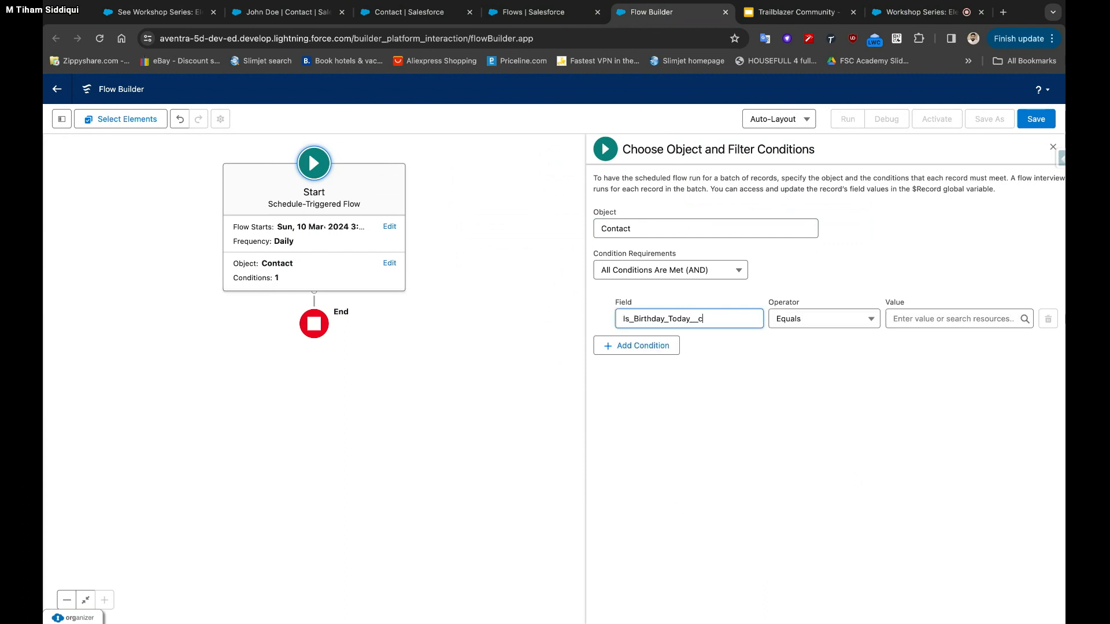
{"action": "left_click", "coordinate": [914, 315]}
{"action": "type", "text": "TRUE"}
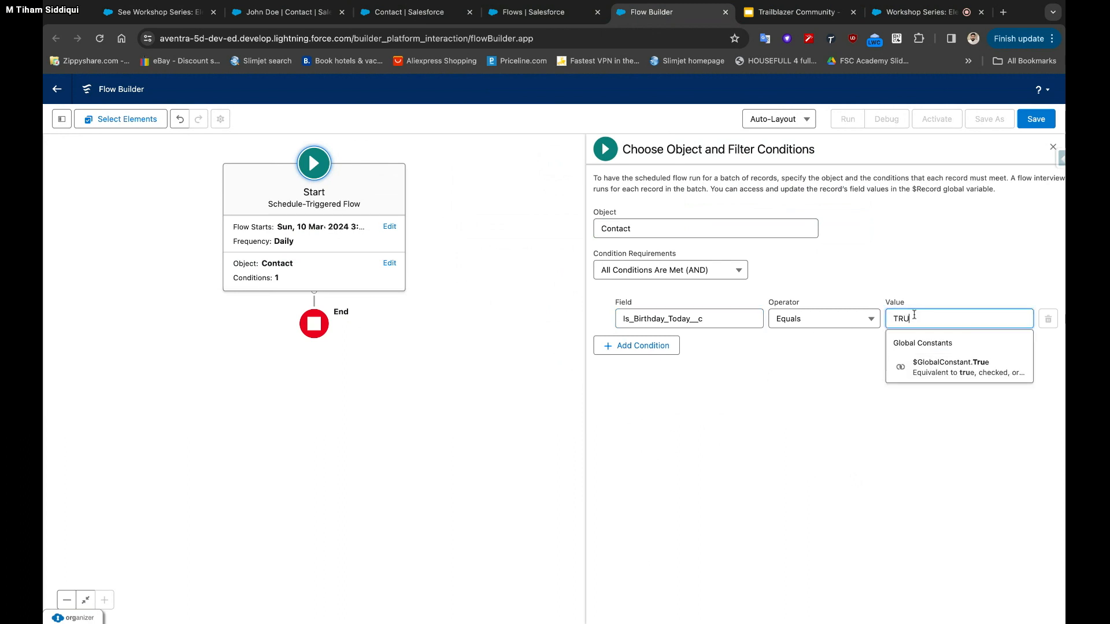
{"action": "left_click", "coordinate": [941, 366]}
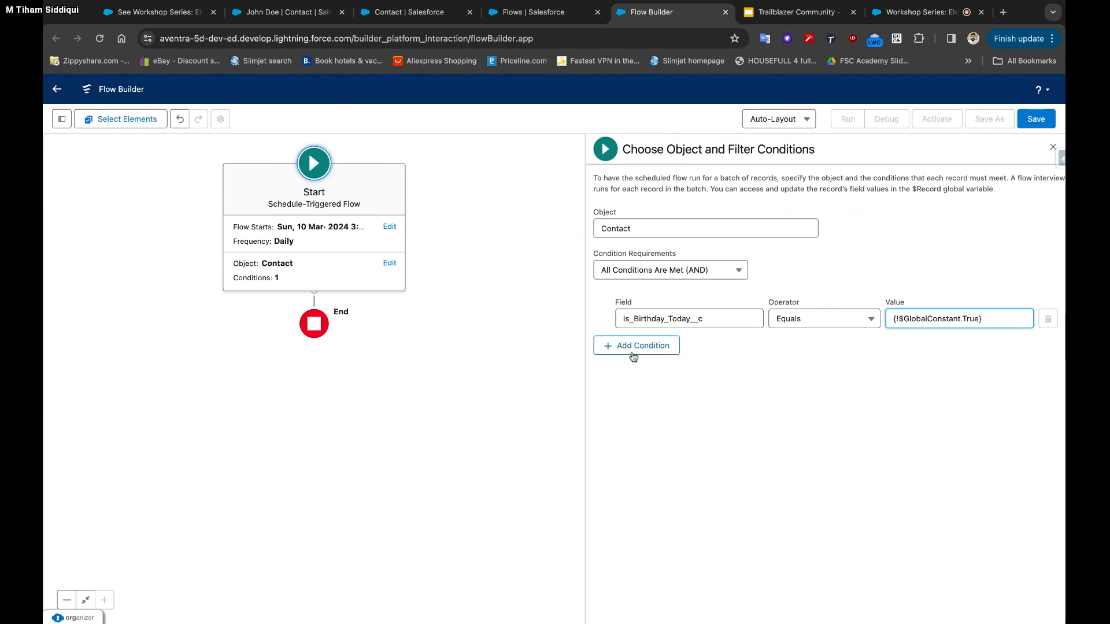
Save the flow with the label Send Birthday Wishes and the API name Send_Birthday_Wishes
{"action": "left_click", "coordinate": [1046, 120]}
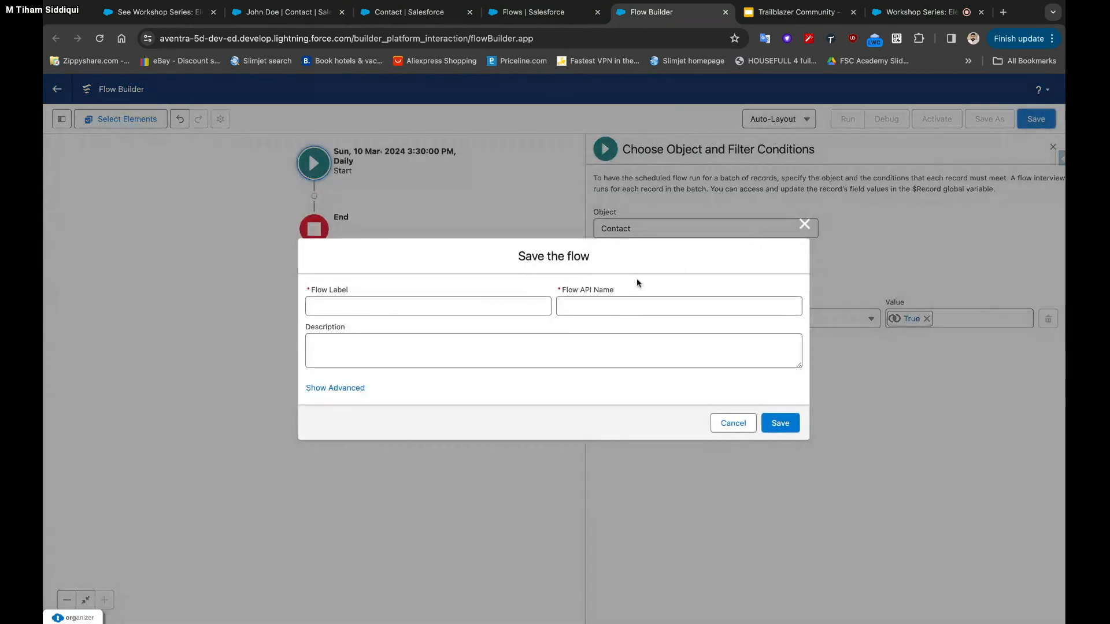
{"action": "left_click", "coordinate": [513, 312]}
{"action": "type", "text": "Se"}
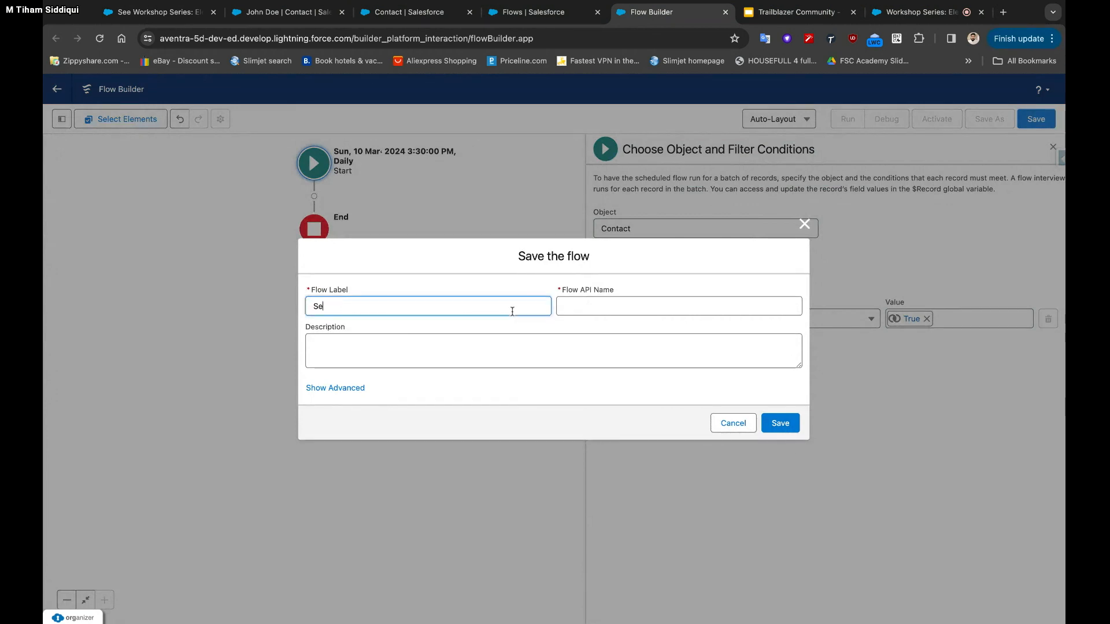
{"action": "type", "text": "nd Birthdat"}
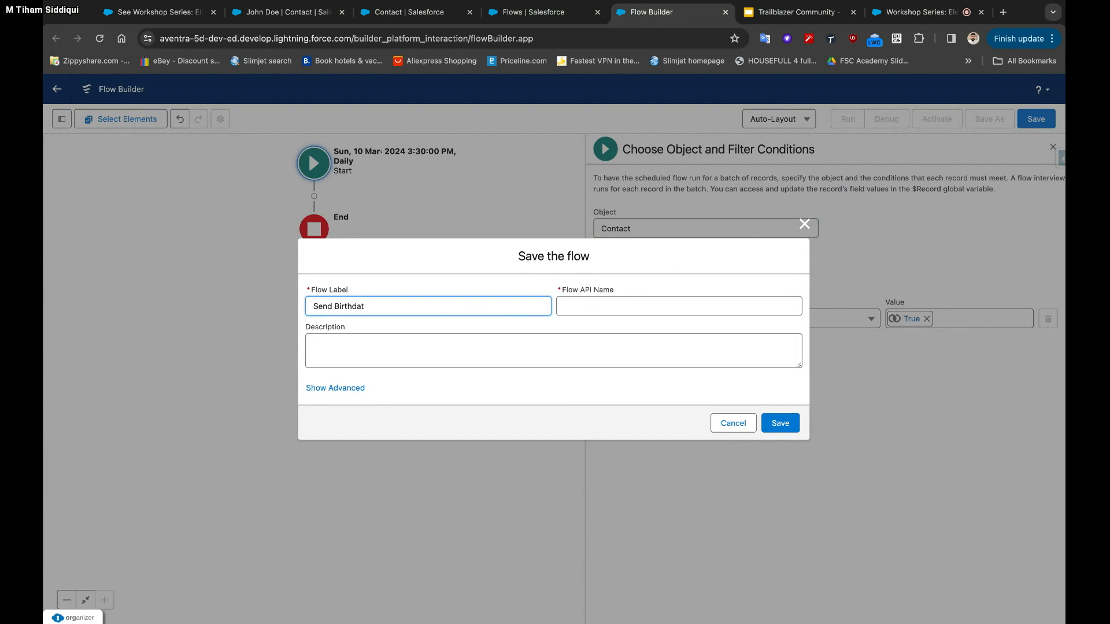
{"action": "key", "text": "BackSpace"}
{"action": "type", "text": "y Wishes"}
{"action": "left_click", "coordinate": [709, 329]}
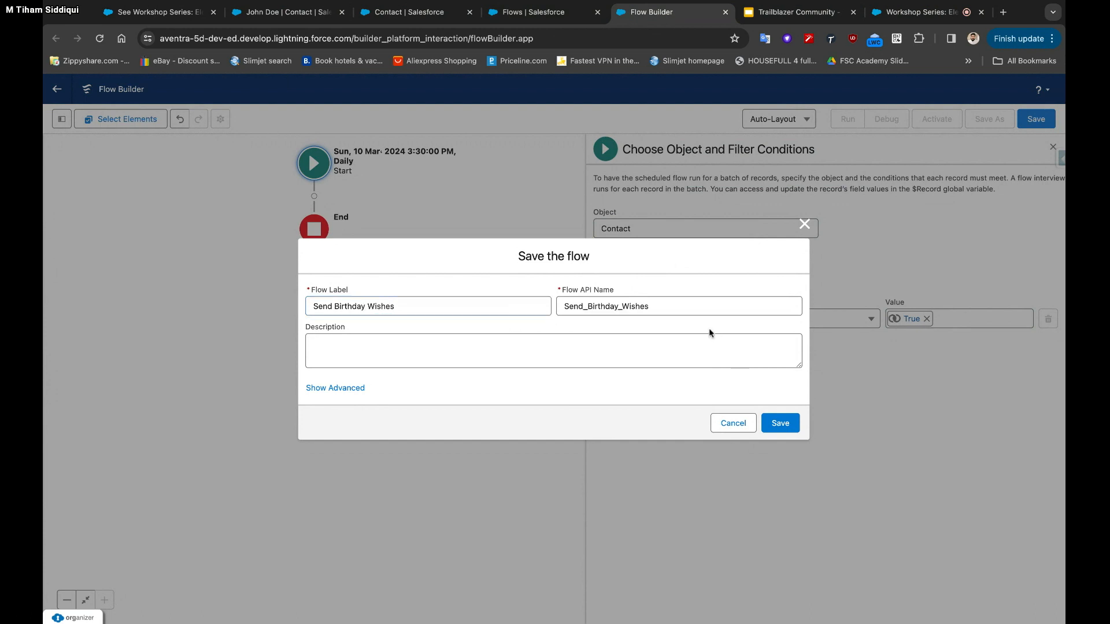
{"action": "left_click", "coordinate": [795, 427]}
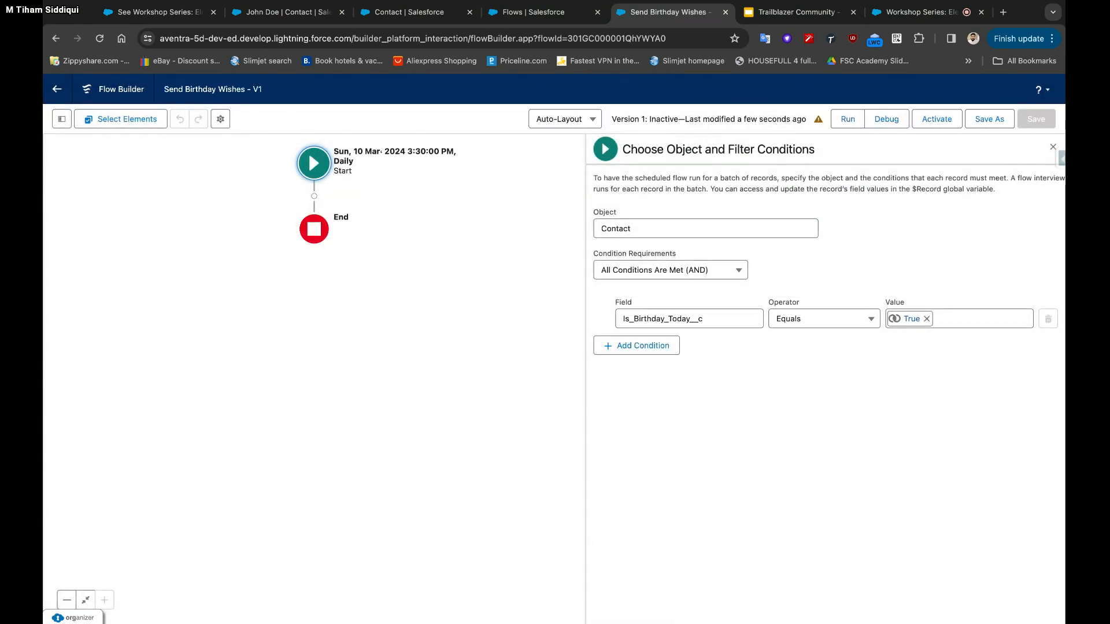
Find Classic Email Templates in Setup by searching for "Email", and start a new text email template
{"action": "left_click", "coordinate": [537, 12]}
{"action": "double_click", "coordinate": [65, 146]}
{"action": "type", "text": "Email"}
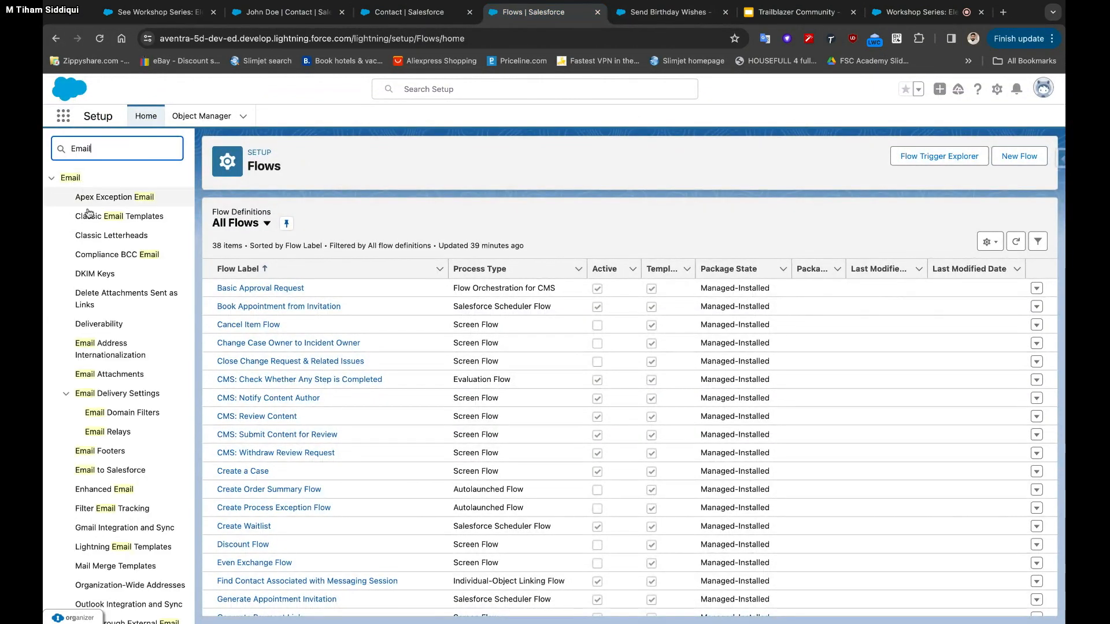
{"action": "left_click", "coordinate": [100, 219]}
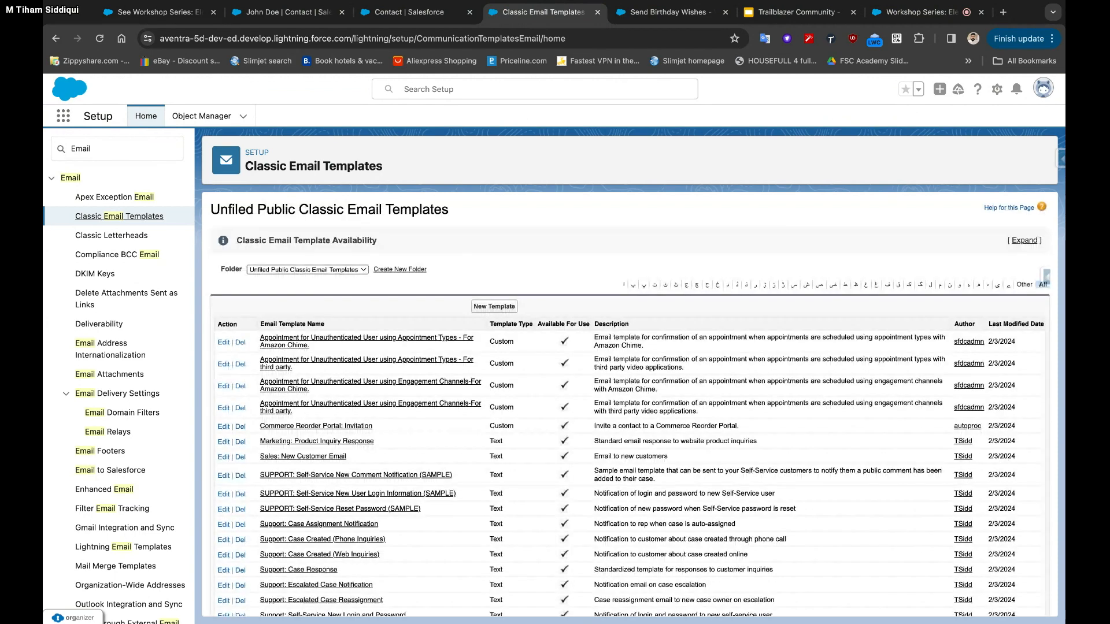
{"action": "left_click", "coordinate": [487, 308]}
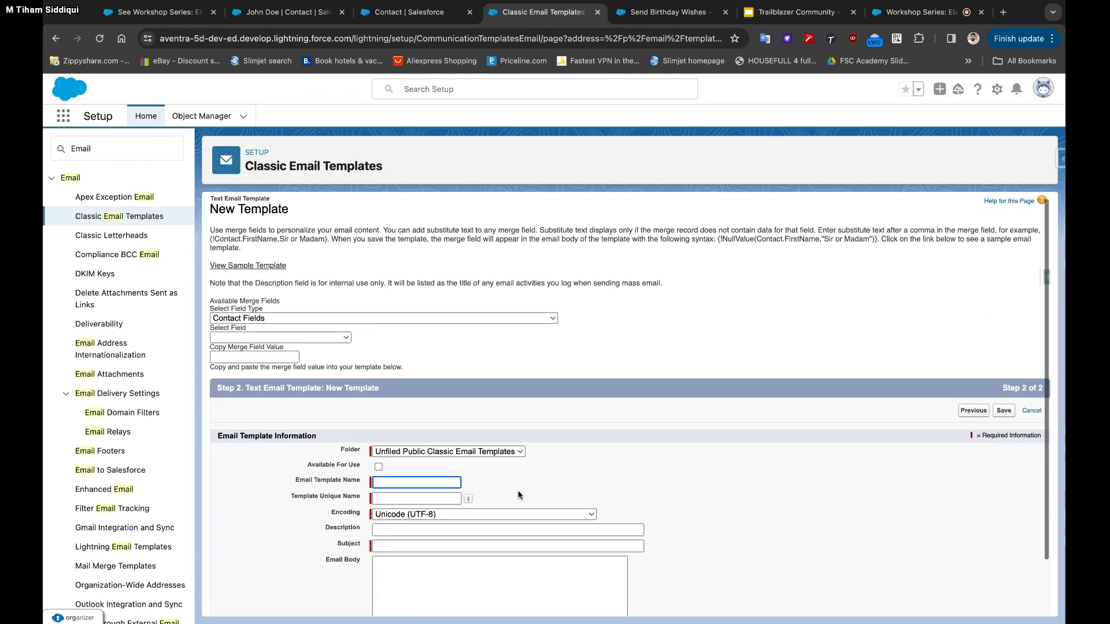
Mark the new email template as available for use and name it Birthday Greetings
{"action": "scroll", "coordinate": [519, 495], "scroll_direction": "down", "scroll_amount": 2}
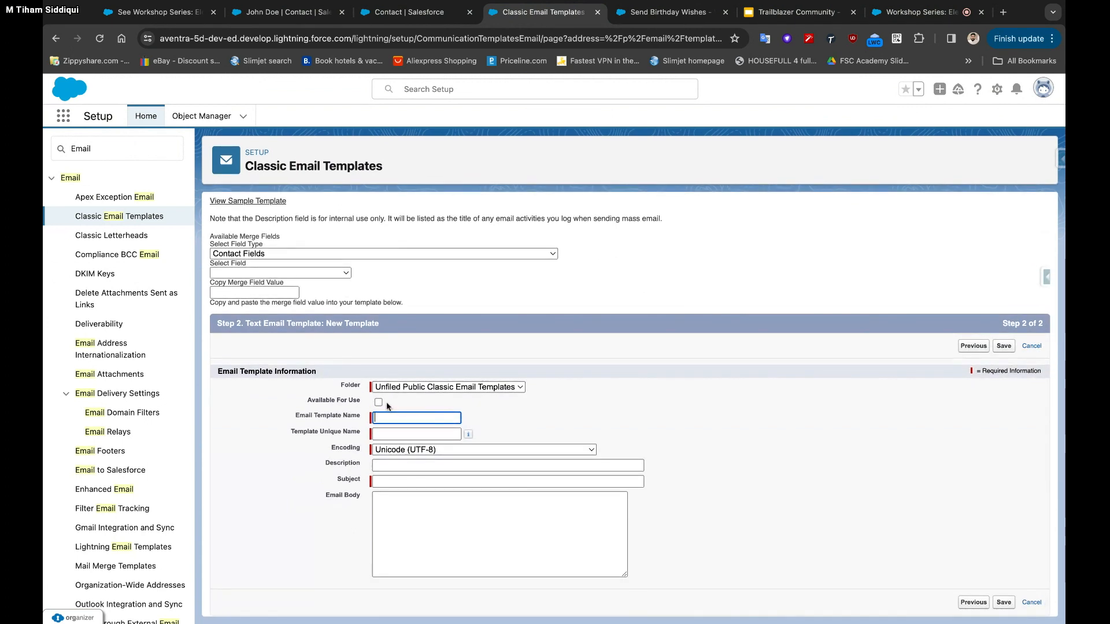
{"action": "left_click", "coordinate": [379, 402]}
{"action": "left_click", "coordinate": [385, 416]}
{"action": "type", "text": "Birh"}
{"action": "type", "text": "hda"}
{"action": "type", "text": "y Greetin"}
{"action": "type", "text": "gs"}
Unmute the microphone in the workshop meeting room and return to the Send Birthday Wishes flow
{"action": "left_click", "coordinate": [889, 18]}
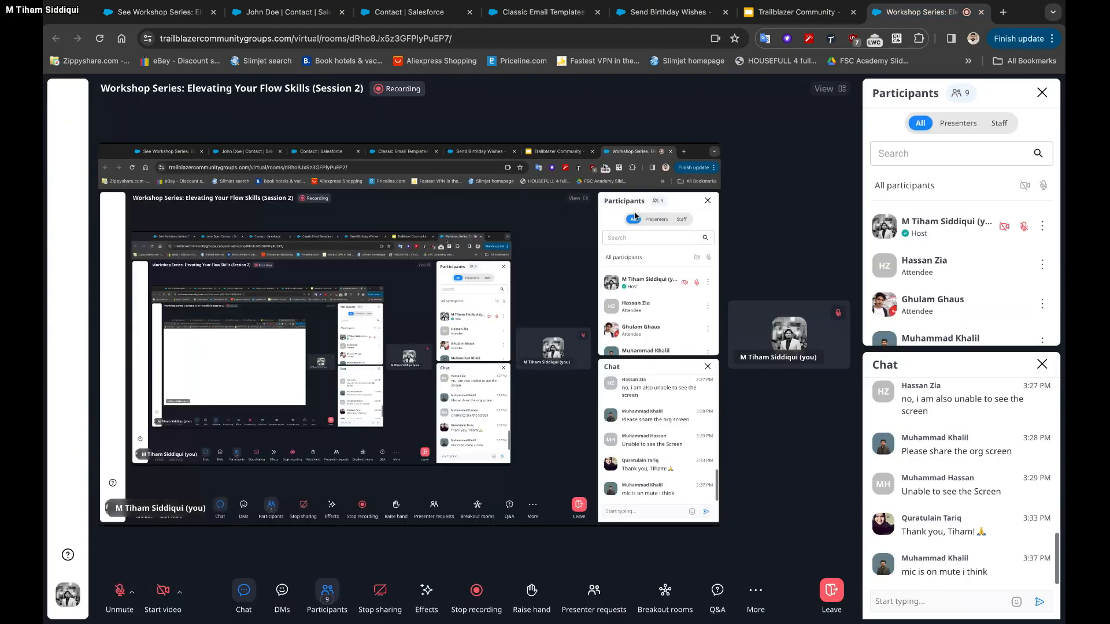
{"action": "left_click", "coordinate": [114, 597]}
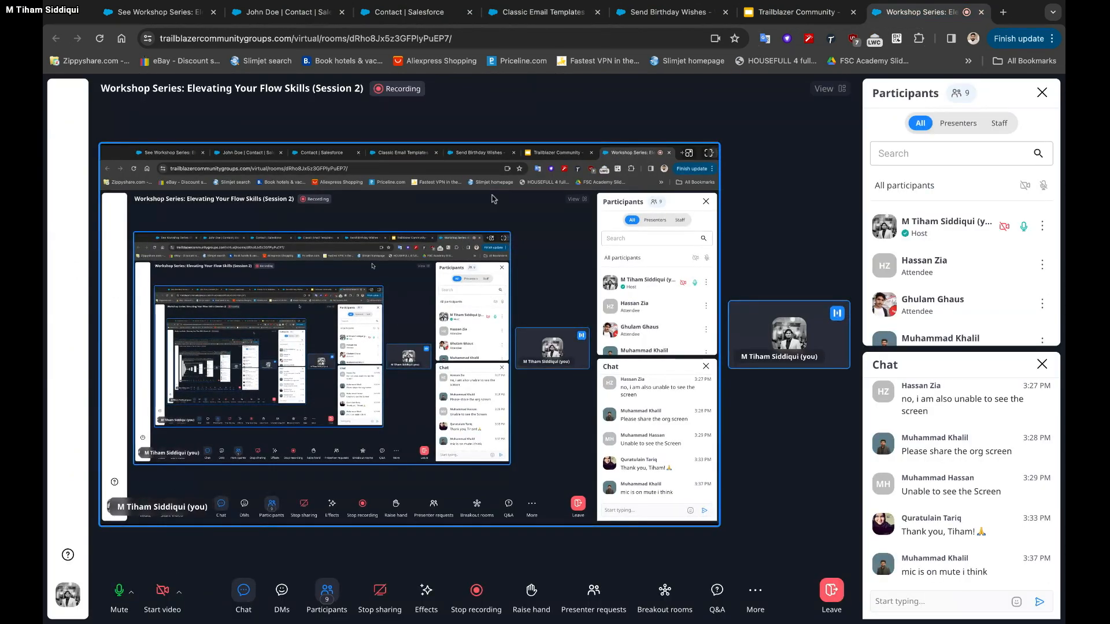
{"action": "left_click", "coordinate": [652, 17]}
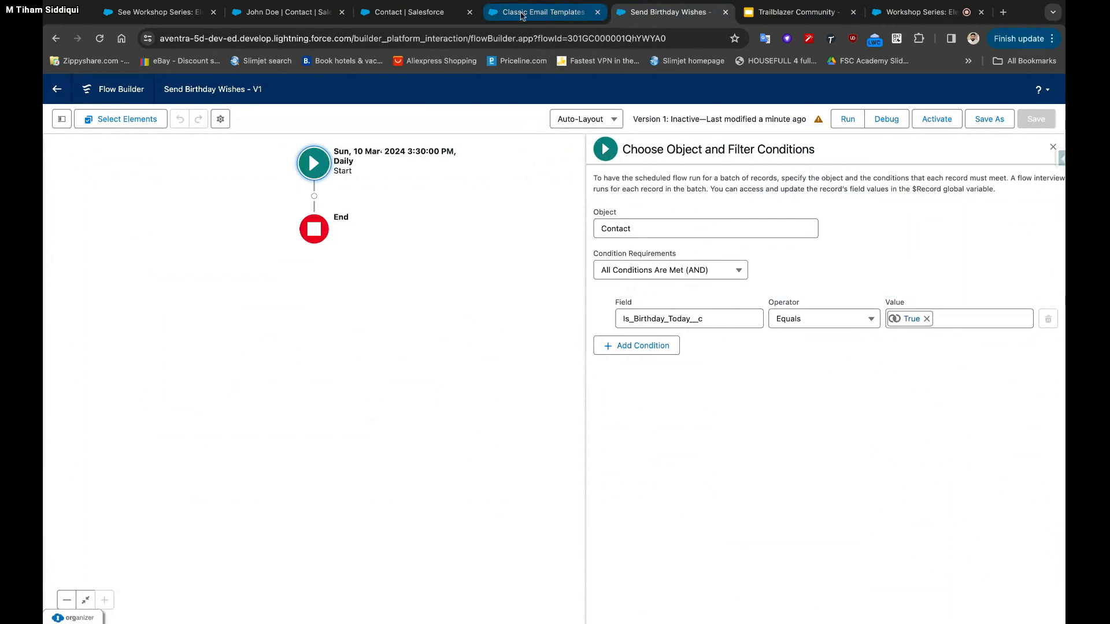
Open the Is Birthday Today? field among Contact's fields and review the formula's day and month comparisons
{"action": "left_click", "coordinate": [388, 13]}
{"action": "left_click", "coordinate": [686, 213]}
{"action": "type", "text": "Is"}
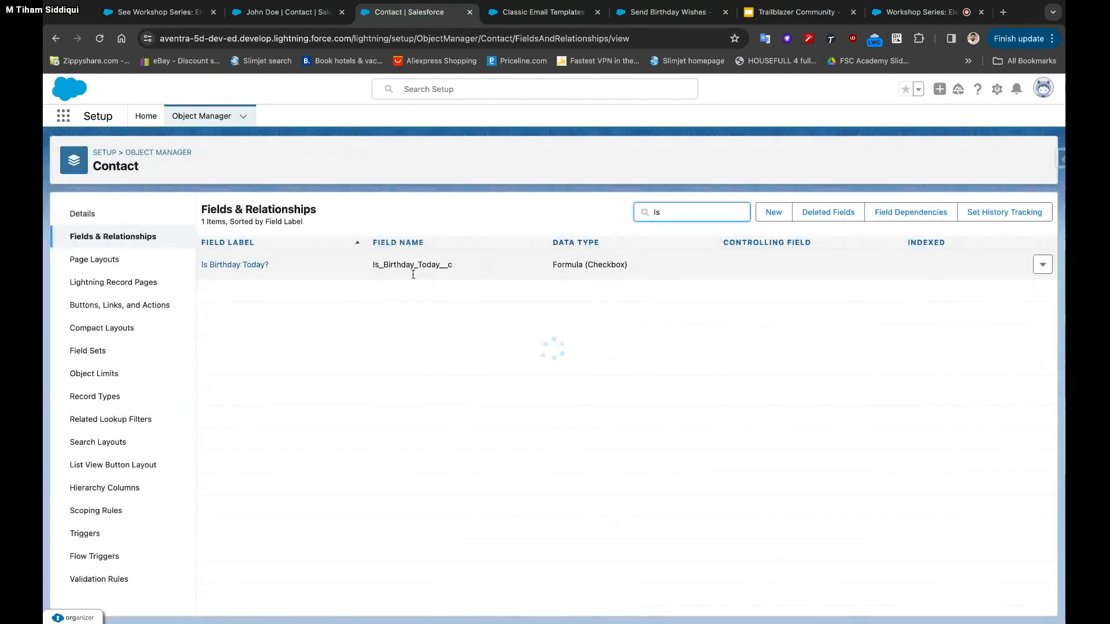
{"action": "left_click", "coordinate": [243, 266]}
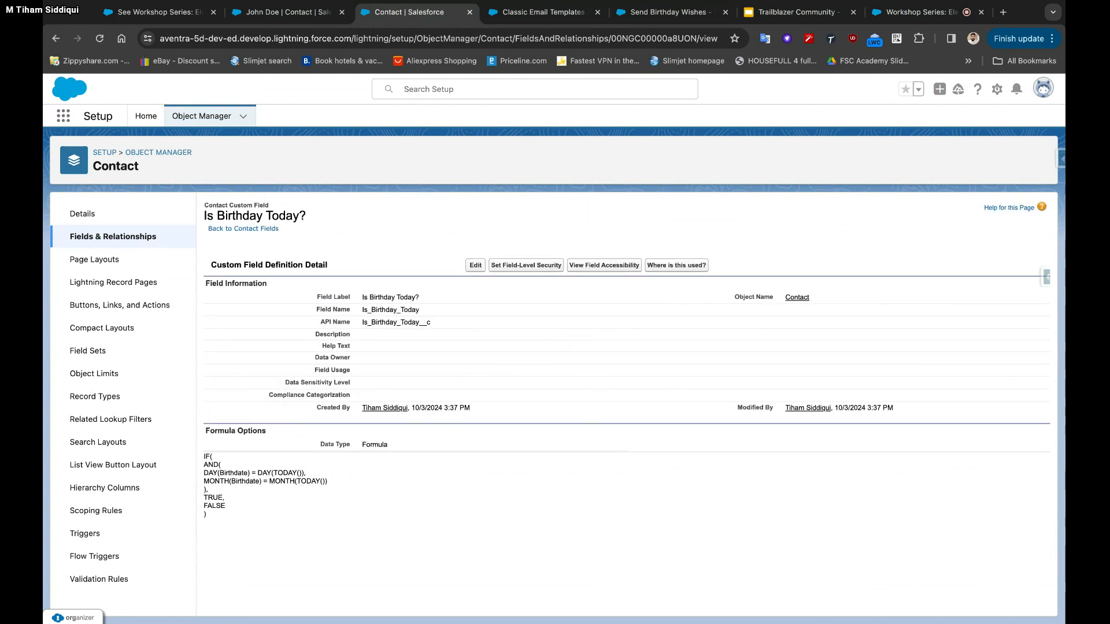
{"action": "mouse_move", "coordinate": [204, 453]}
{"action": "left_mouse_down"}
{"action": "mouse_move", "coordinate": [309, 476]}
{"action": "mouse_move", "coordinate": [204, 474]}
{"action": "left_mouse_up"}
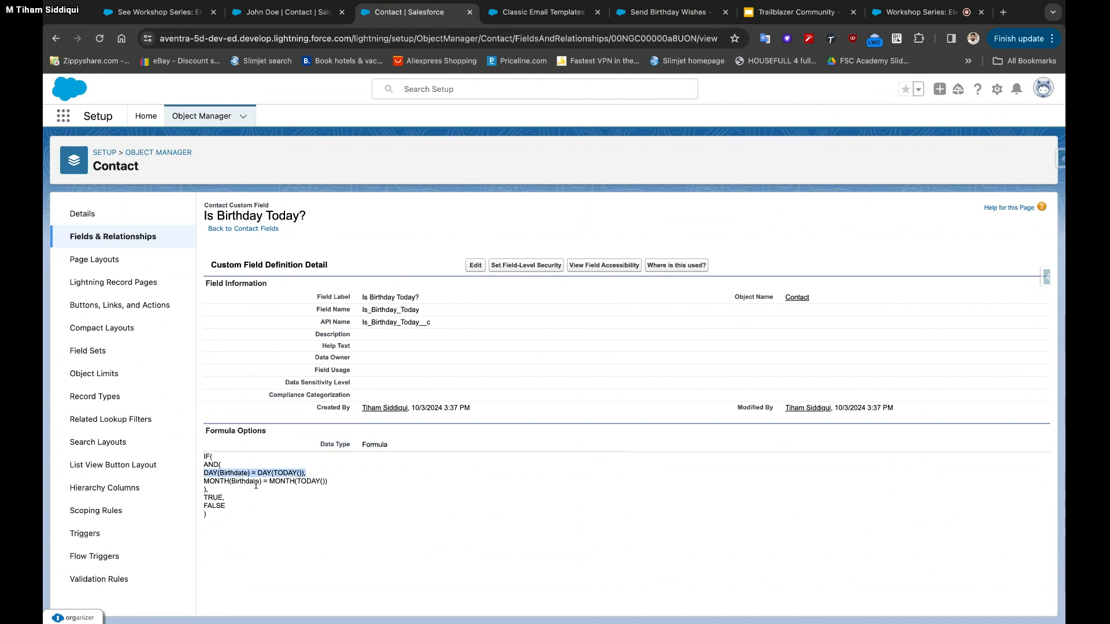
{"action": "left_click_drag", "start_coordinate": [337, 483], "coordinate": [204, 482]}
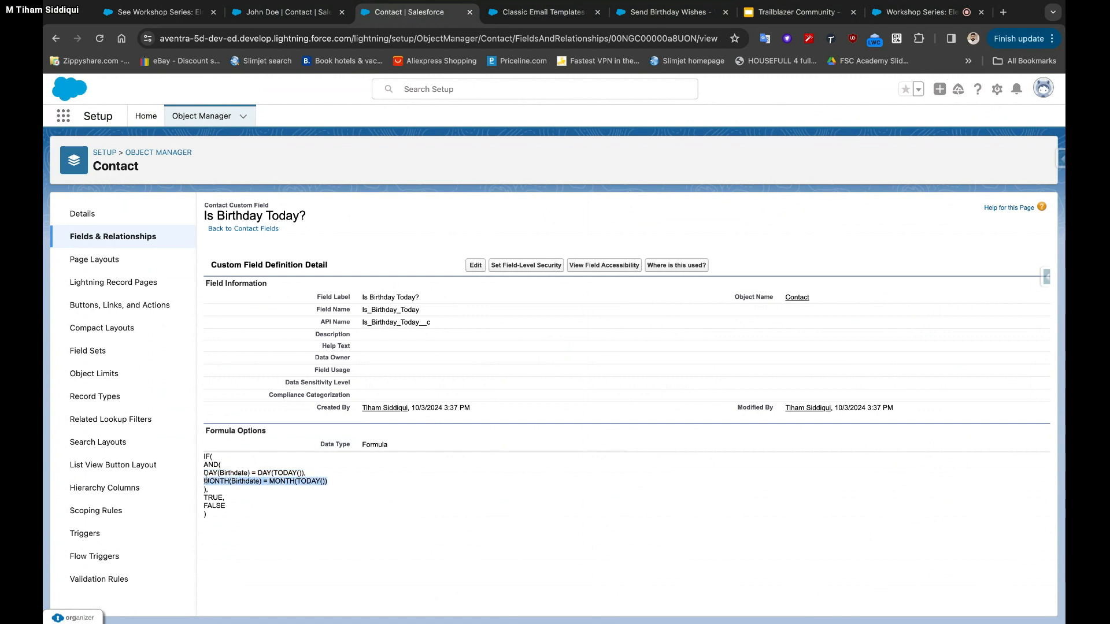
Review the Birthdate, Birth Month, Birth Date and Is Birthday Today? values on the sample contact's record
{"action": "left_click", "coordinate": [289, 20]}
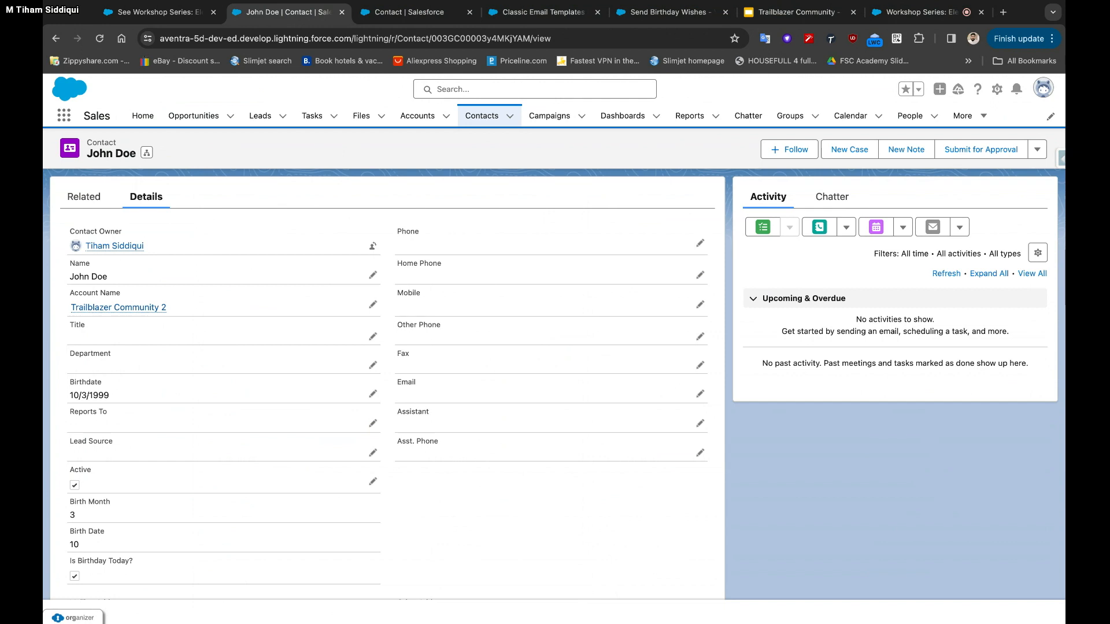
{"action": "scroll", "coordinate": [159, 485], "scroll_direction": "down", "scroll_amount": 3}
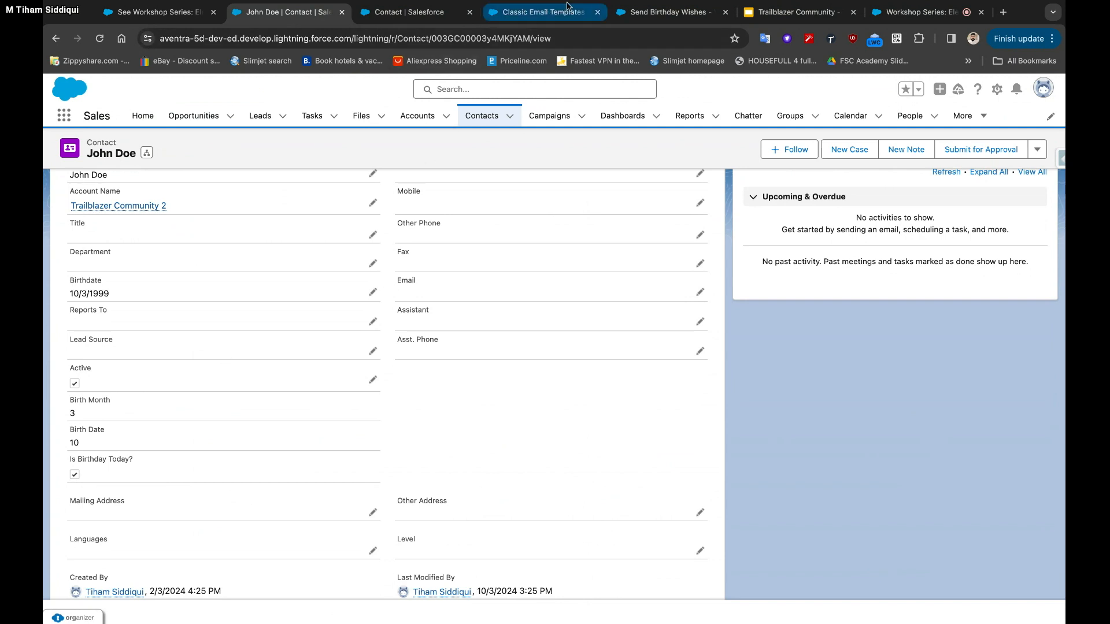
Return to the Birthday Greetings email template and set its subject to "Happy Birthday!"
{"action": "left_click", "coordinate": [633, 12]}
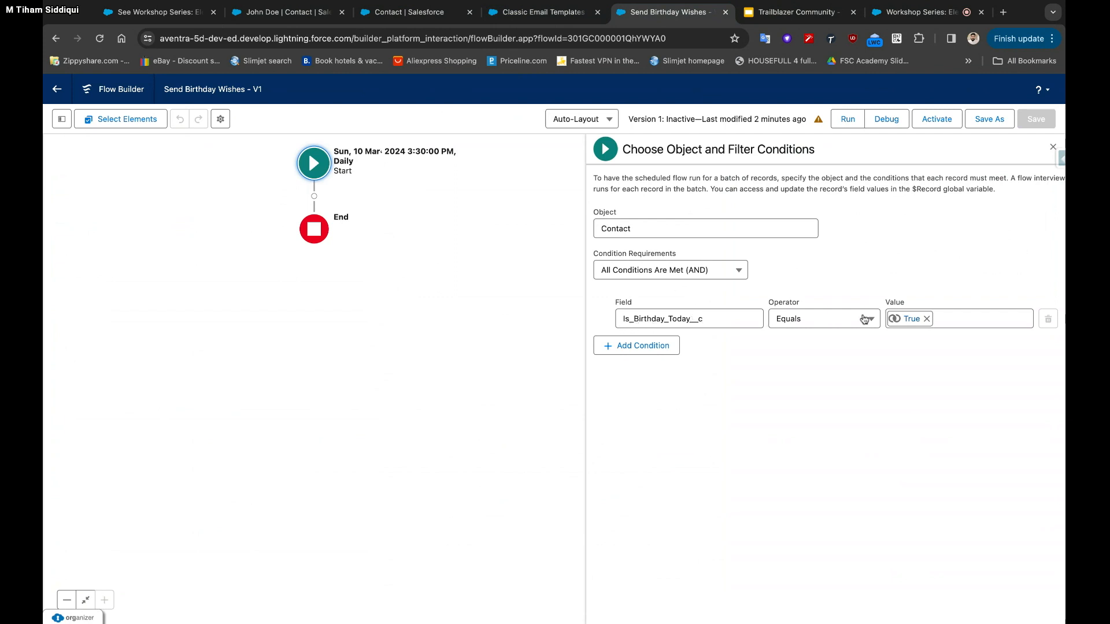
{"action": "left_click", "coordinate": [545, 17]}
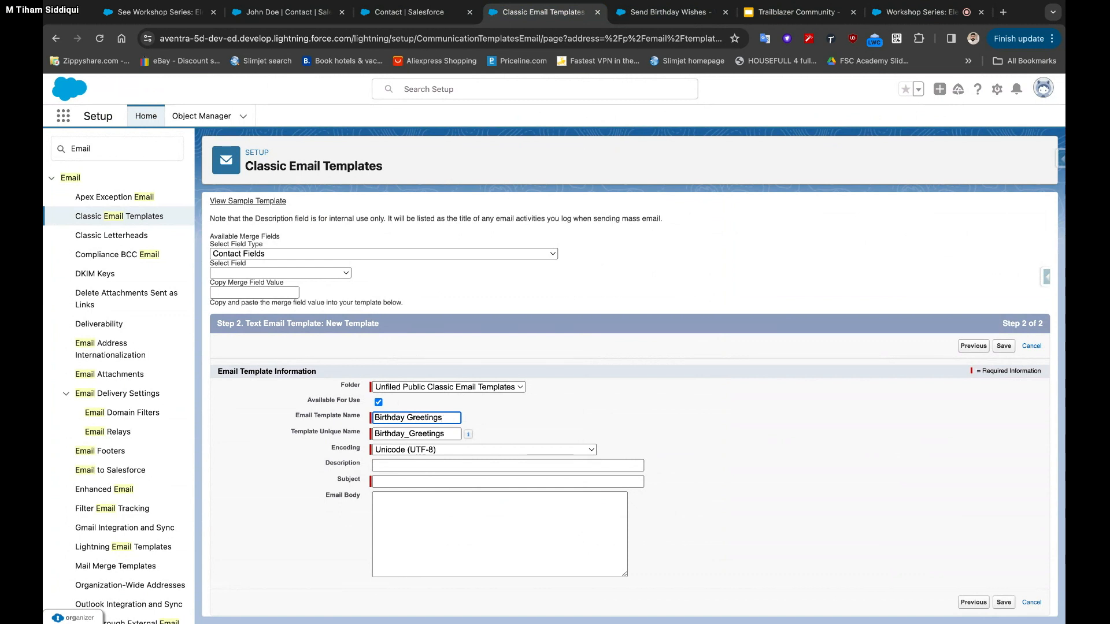
{"action": "scroll", "coordinate": [403, 439], "scroll_direction": "down", "scroll_amount": 1}
{"action": "left_click", "coordinate": [395, 482]}
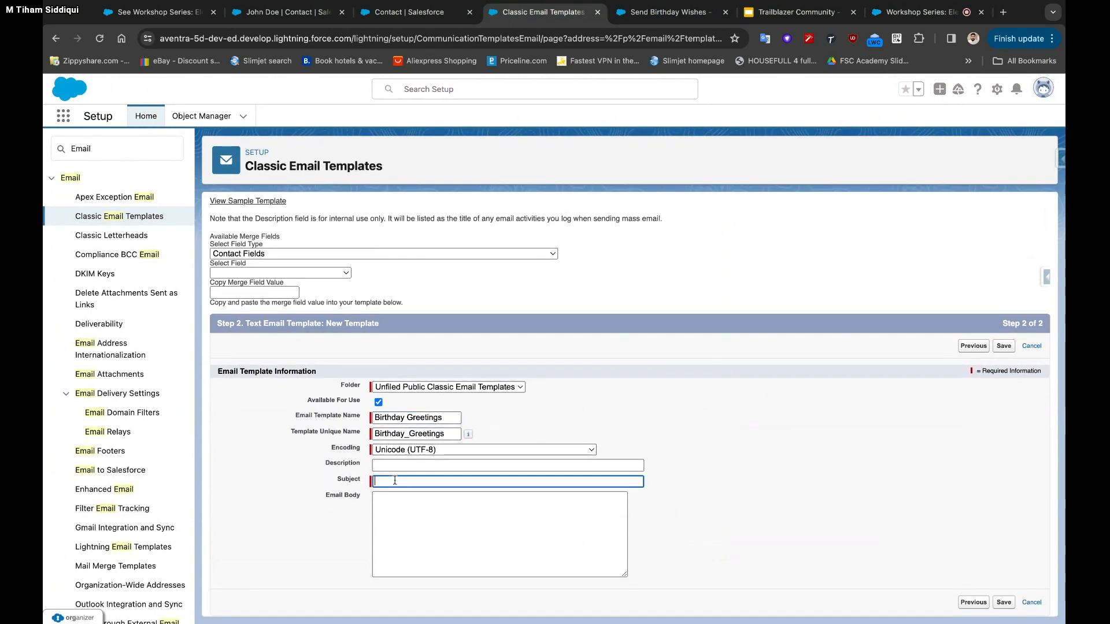
{"action": "type", "text": "Happy Birthday!"}
Begin the email body with "Hello" followed by the contact's First Name merge field, {!Contact.FirstName}
{"action": "left_click", "coordinate": [384, 521]}
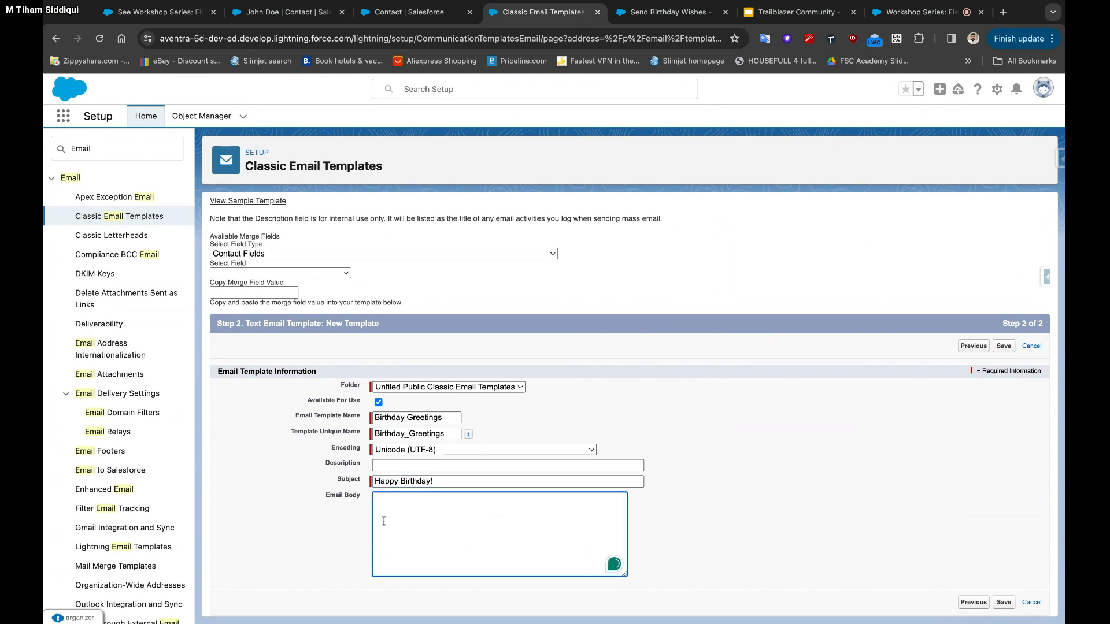
{"action": "type", "text": "Hello"}
{"action": "left_click", "coordinate": [287, 277]}
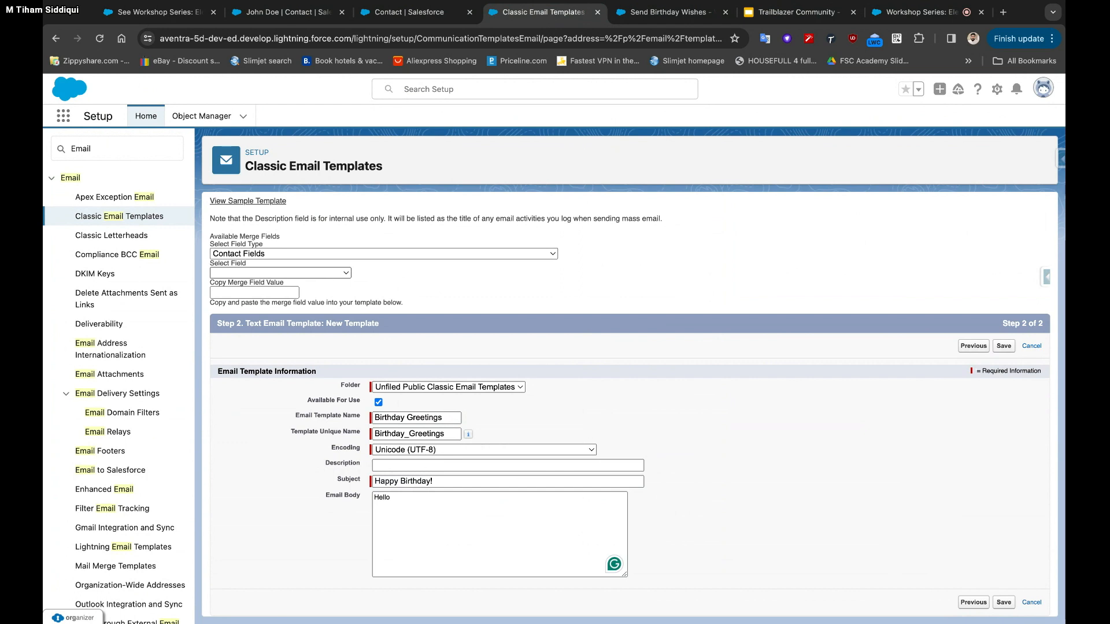
{"action": "left_click", "coordinate": [280, 273]}
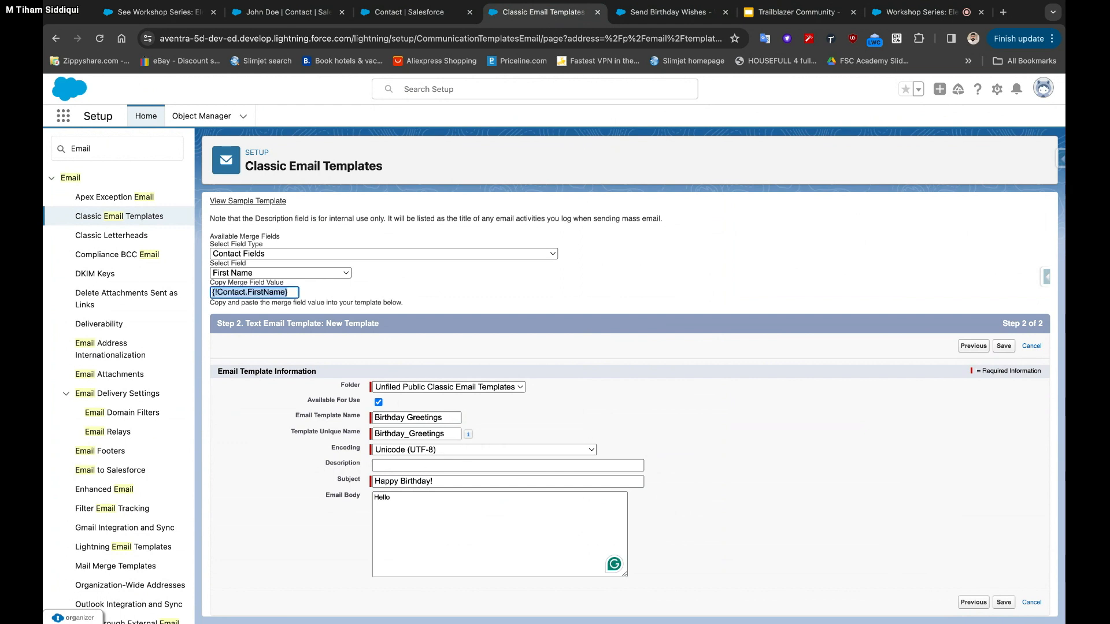
{"action": "key", "text": "ctrl+c"}
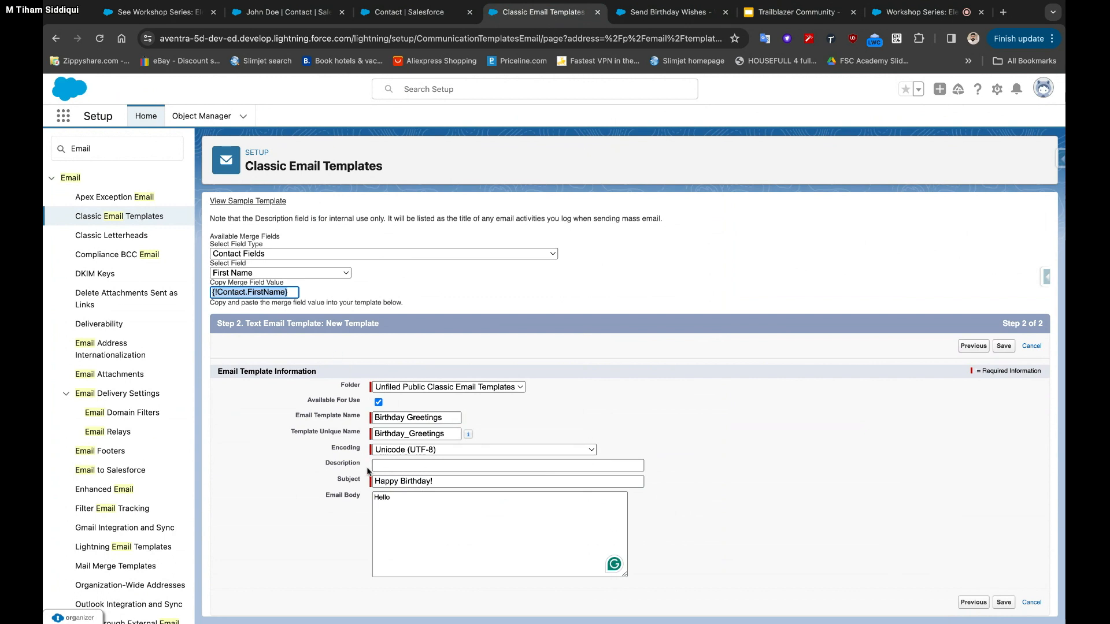
{"action": "left_click", "coordinate": [400, 500]}
{"action": "key", "text": "ctrl+v"}
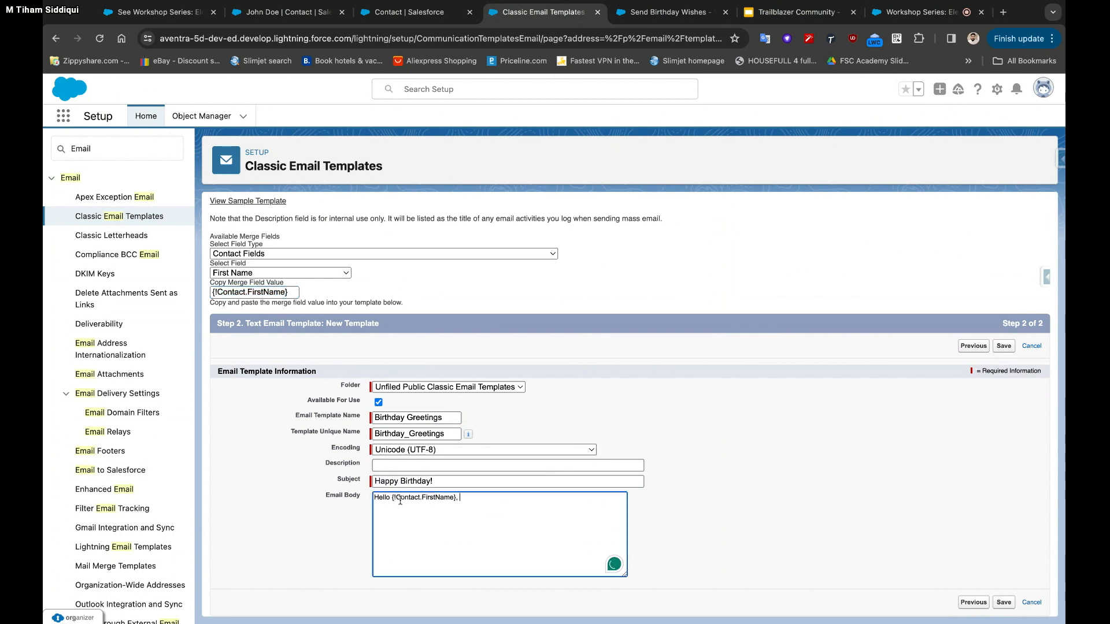
Complete the email body with "Happy Birthday !!!" and a closing "Thank you." line, and save the template
{"action": "type", "text": "Happy Birthday"}
{"action": "key", "text": "Return"}
{"action": "key", "text": "Return"}
{"action": "type", "text": "Thank you"}
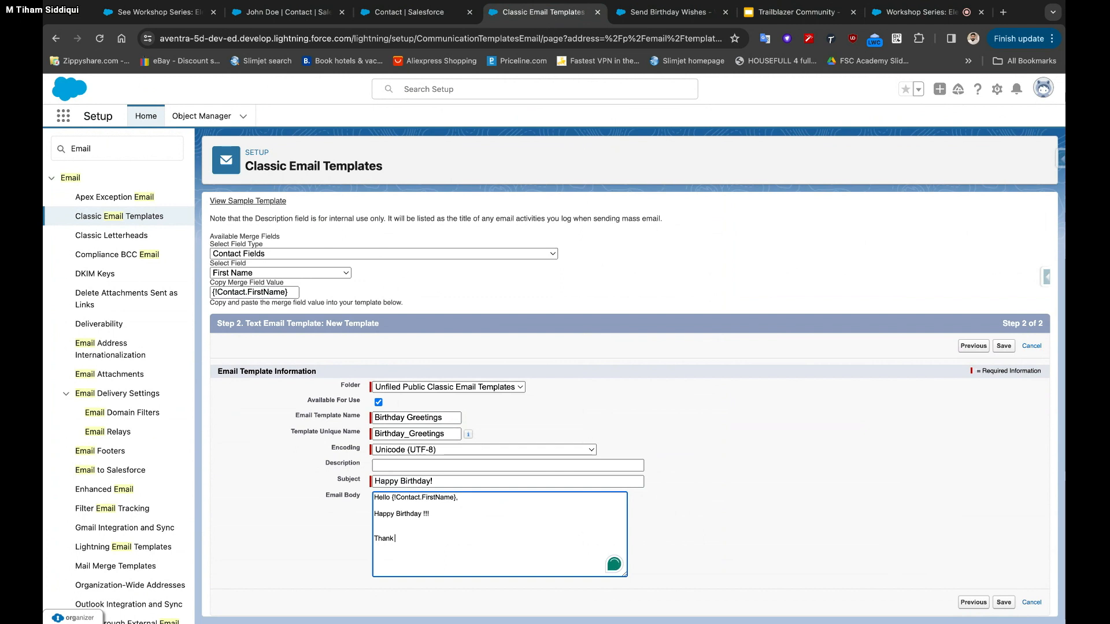
{"action": "type", "text": ","}
{"action": "left_click", "coordinate": [1003, 349]}
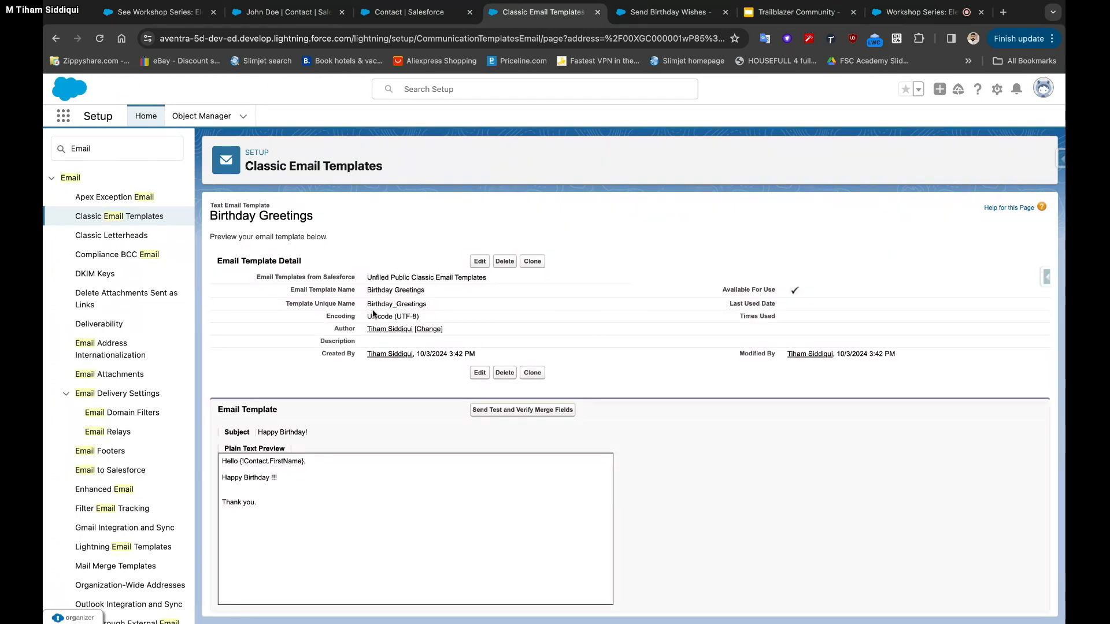
Find Email Alerts in Setup and continue past the workflow introduction to the list of all email alerts
{"action": "left_click", "coordinate": [96, 144]}
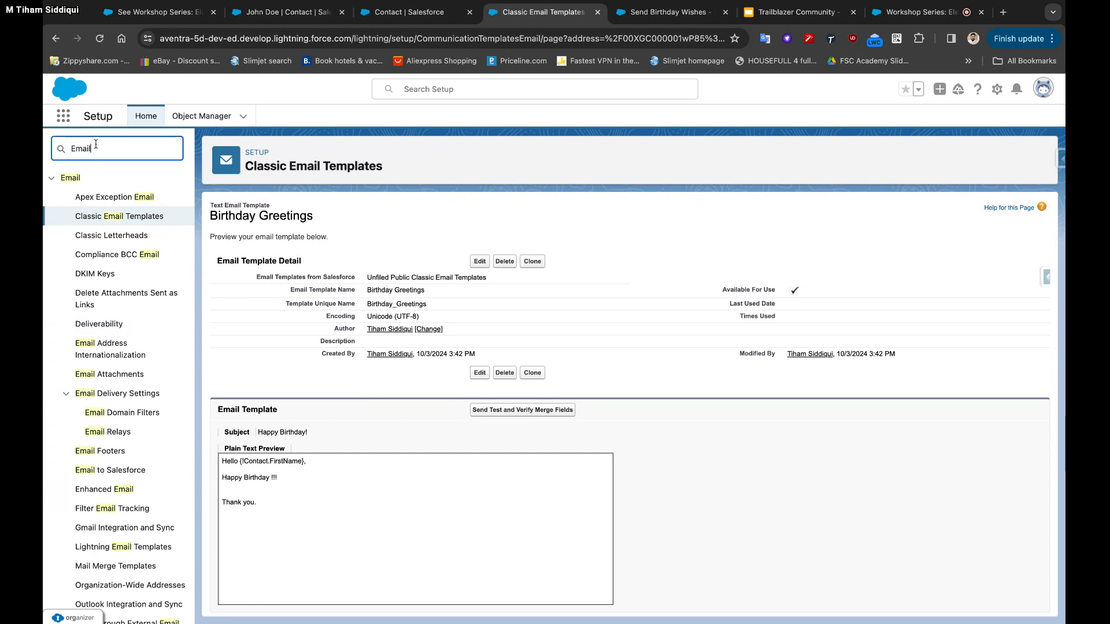
{"action": "type", "text": "Alert"}
{"action": "left_click", "coordinate": [95, 222]}
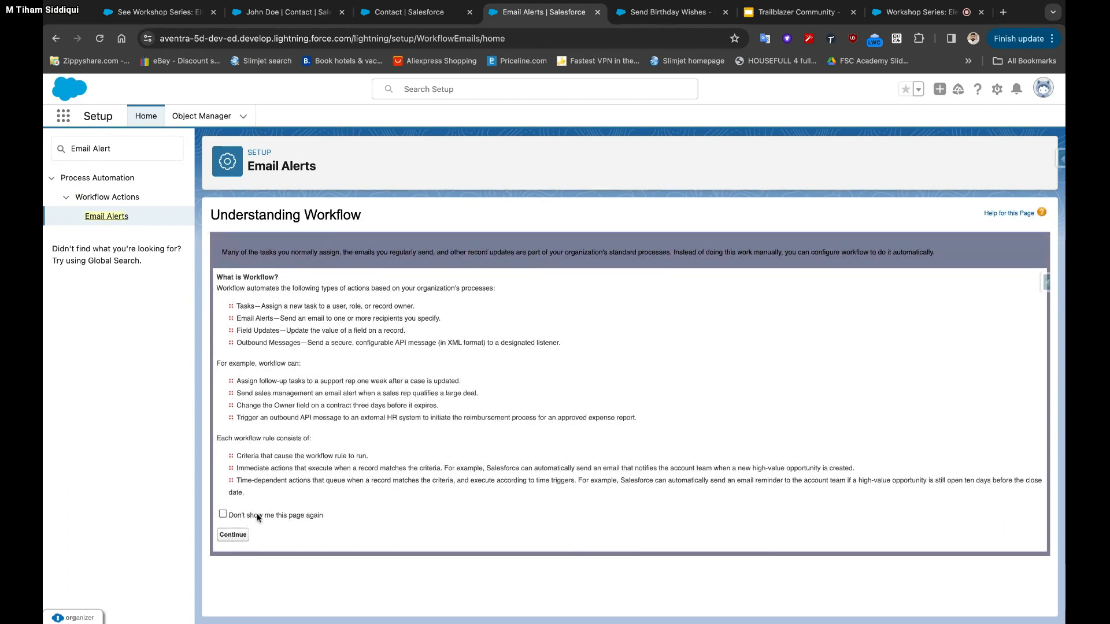
{"action": "left_click", "coordinate": [233, 535]}
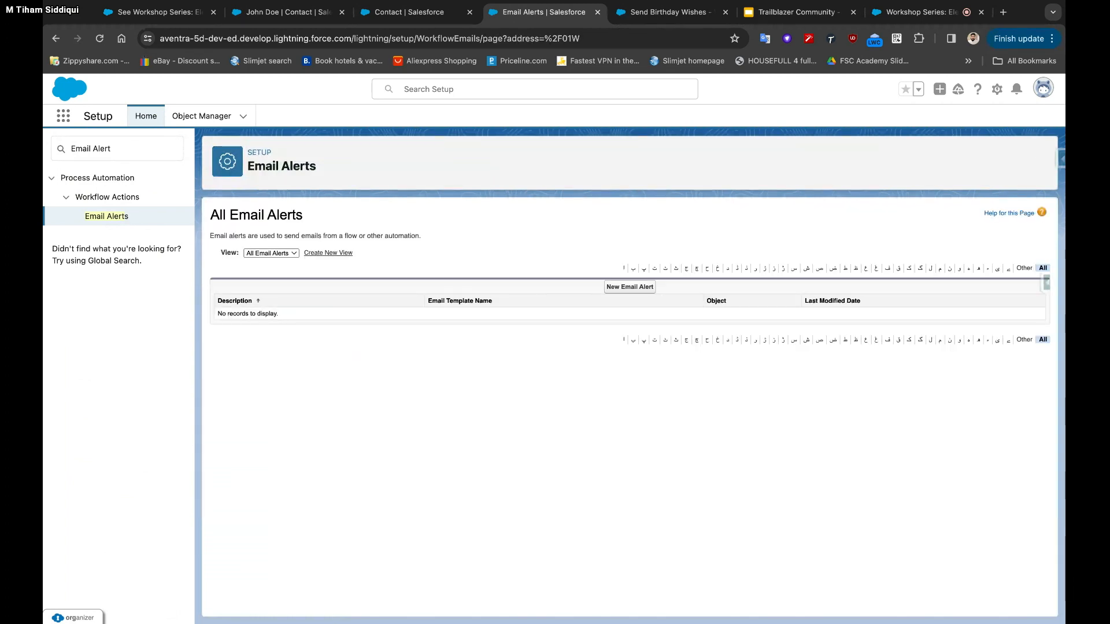
Create a new email alert with the description "Send Birthday Greetings Alert"
{"action": "left_click", "coordinate": [625, 289]}
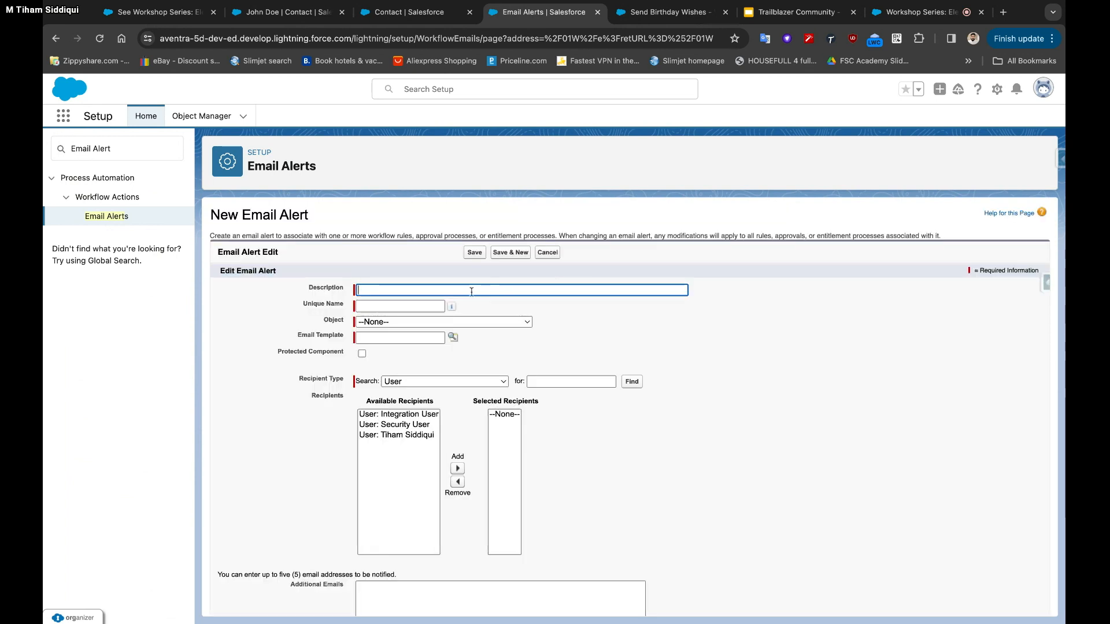
{"action": "type", "text": "Send "}
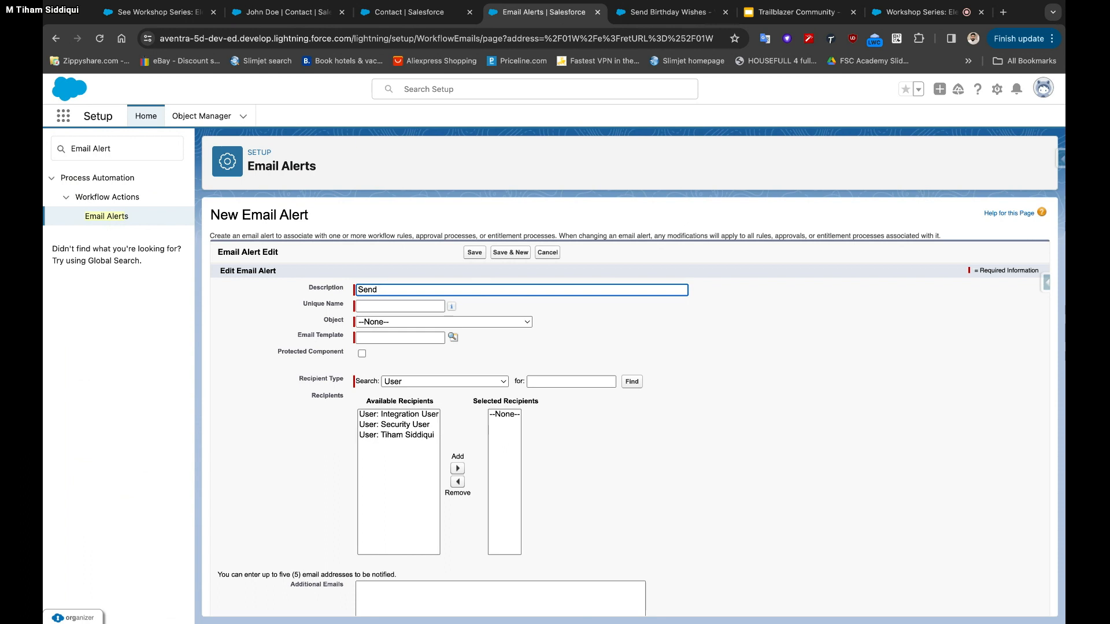
{"action": "type", "text": "Birthfa"}
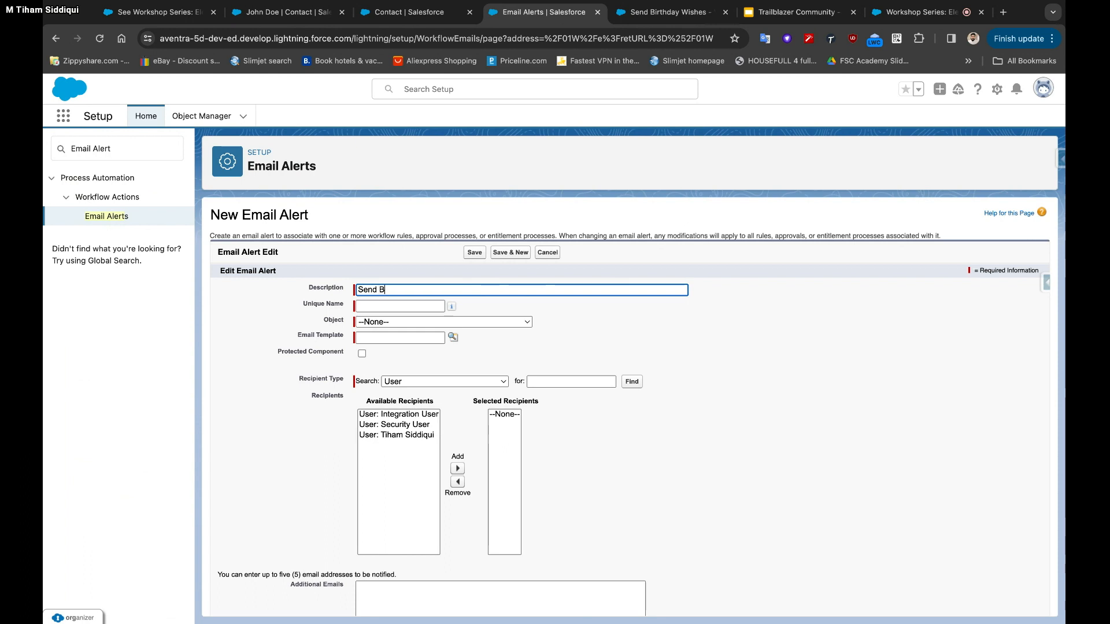
{"action": "key", "text": "BackSpace"}
{"action": "key", "text": "BackSpace"}
{"action": "type", "text": "day Gree"}
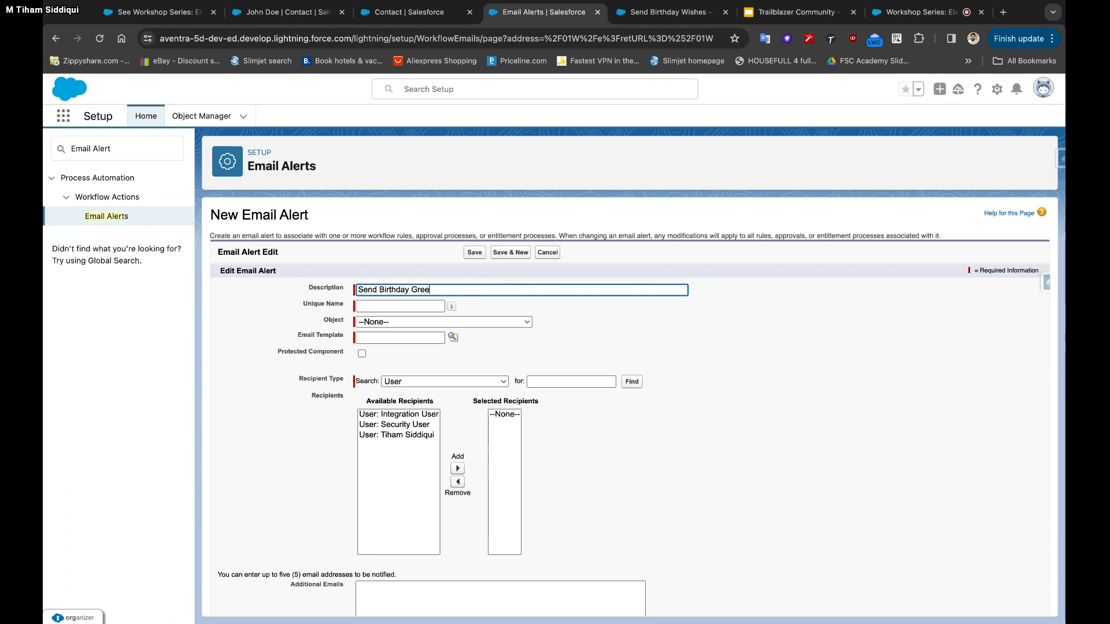
{"action": "type", "text": "tings Alert"}
Set the email alert's object to Contact and its email template to Birthday Greetings
{"action": "left_click", "coordinate": [541, 312]}
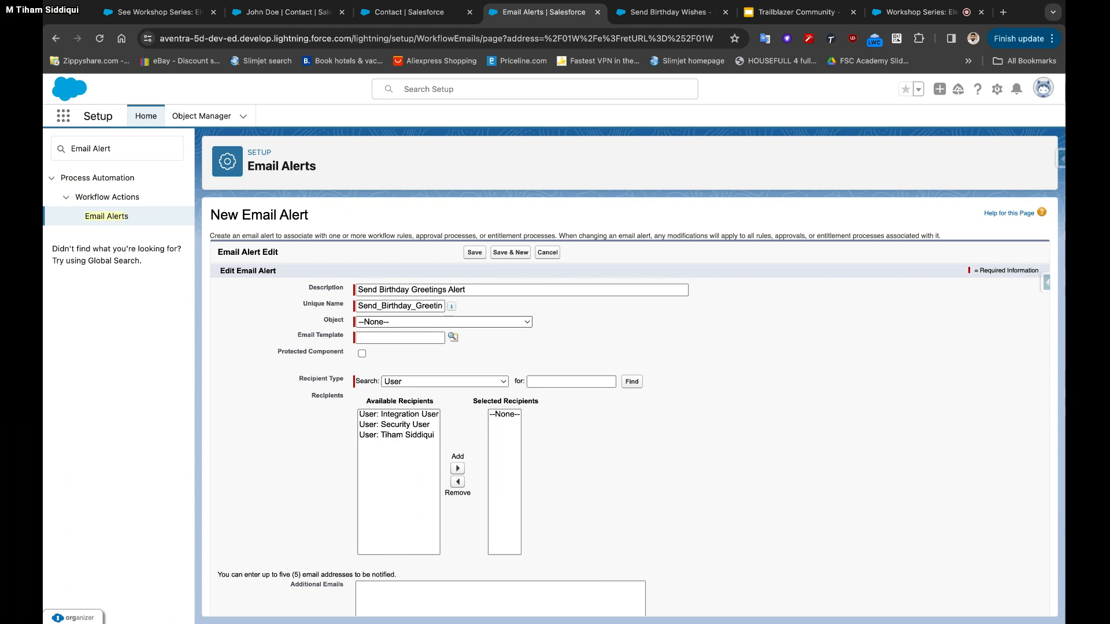
{"action": "left_click", "coordinate": [396, 424]}
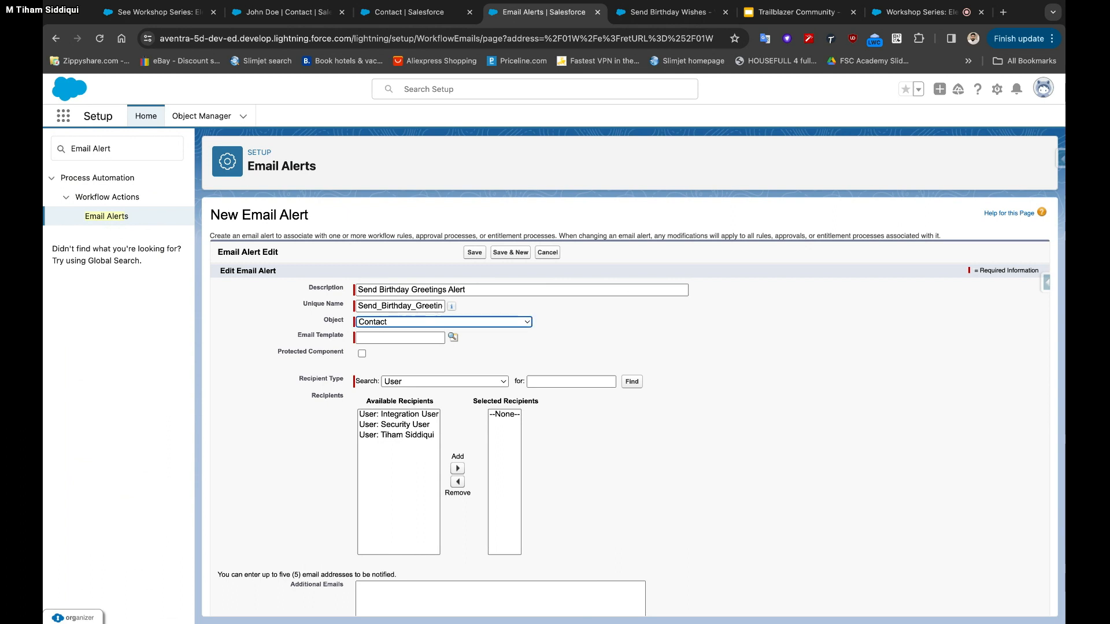
{"action": "left_click", "coordinate": [452, 340]}
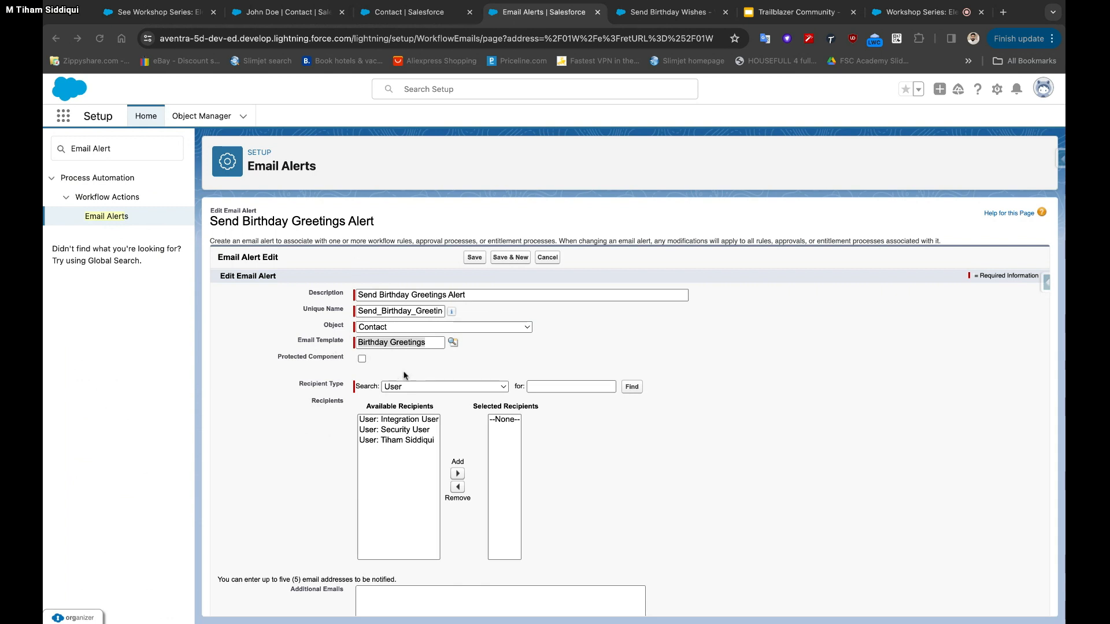
{"action": "left_click", "coordinate": [429, 349]}
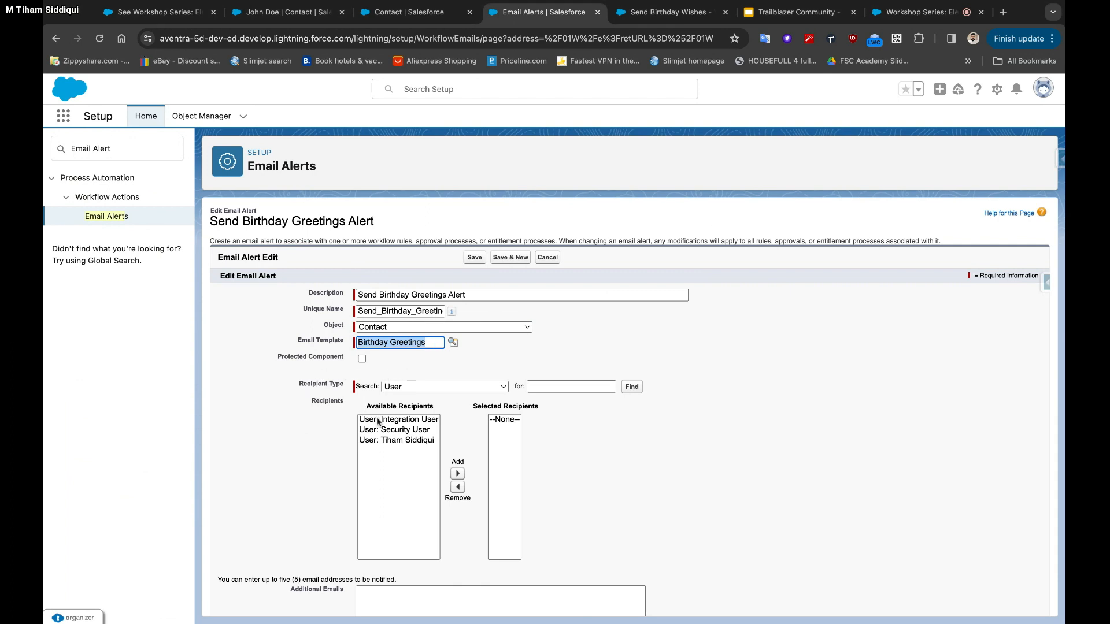
Set the recipient type to Email Field, add "Email Field: Email" as the selected recipient, and save the alert
{"action": "left_click", "coordinate": [453, 391]}
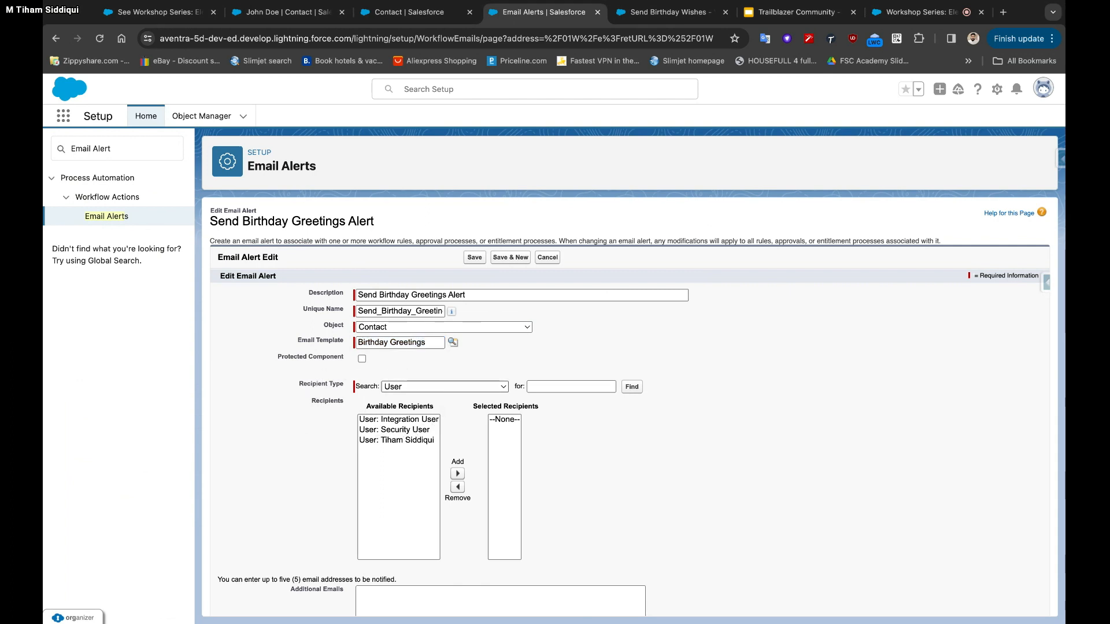
{"action": "left_click", "coordinate": [427, 296]}
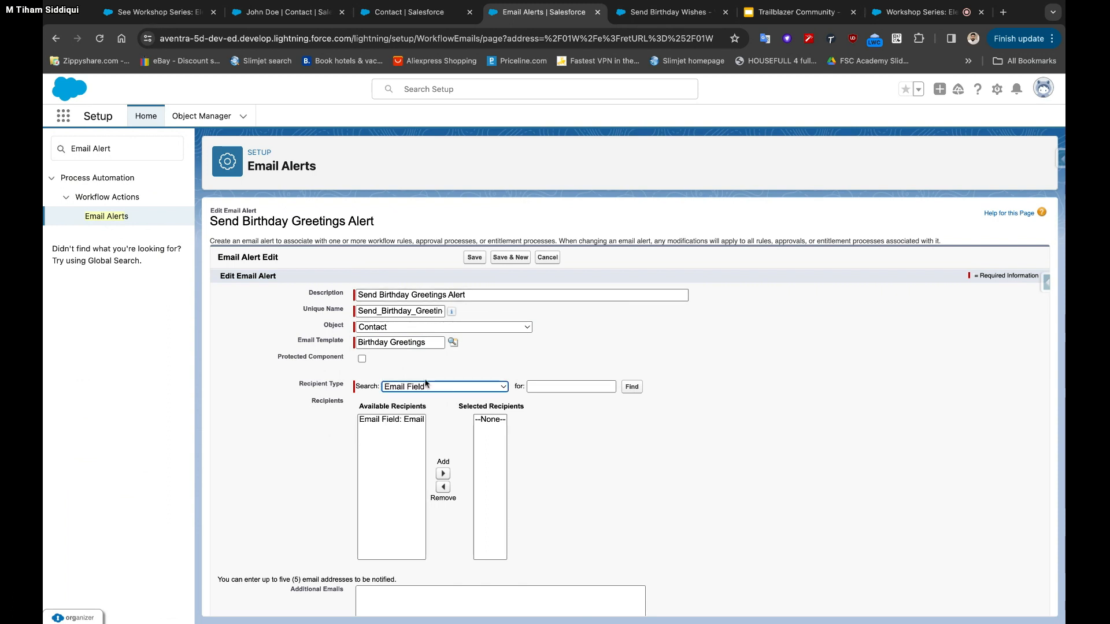
{"action": "left_click", "coordinate": [401, 420]}
{"action": "left_click", "coordinate": [443, 475]}
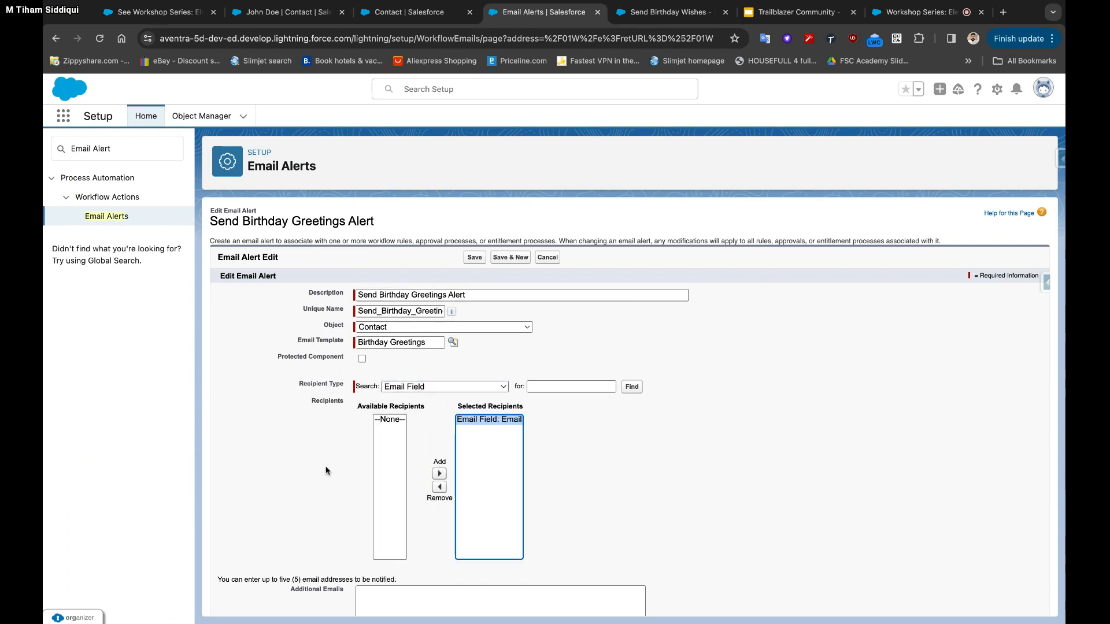
{"action": "scroll", "coordinate": [716, 448], "scroll_direction": "down", "scroll_amount": 1}
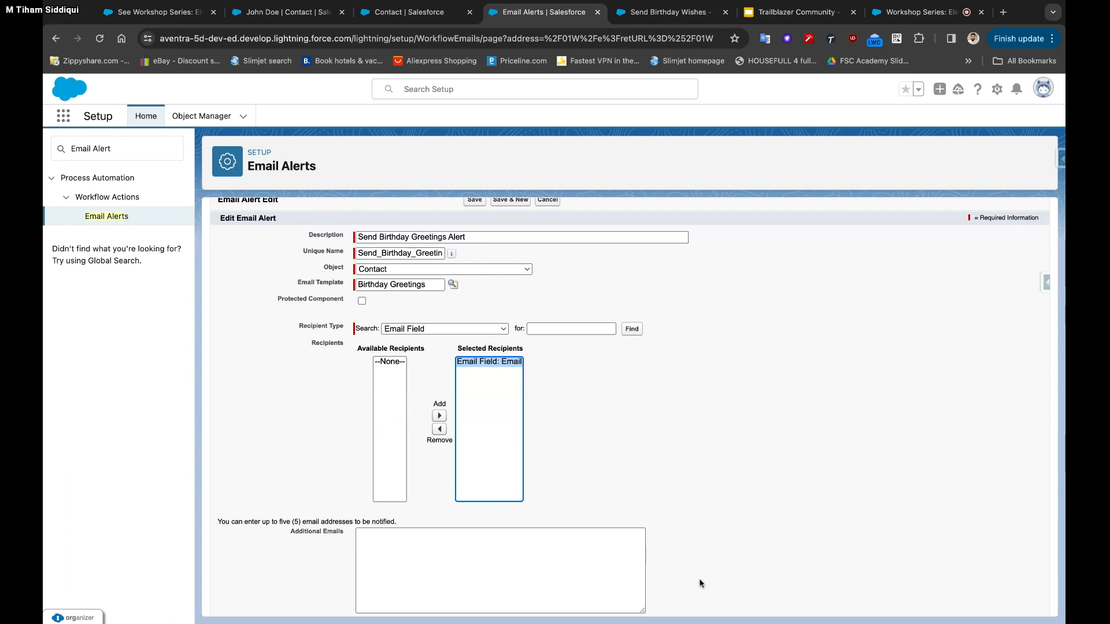
{"action": "scroll", "coordinate": [702, 591], "scroll_direction": "down", "scroll_amount": 2}
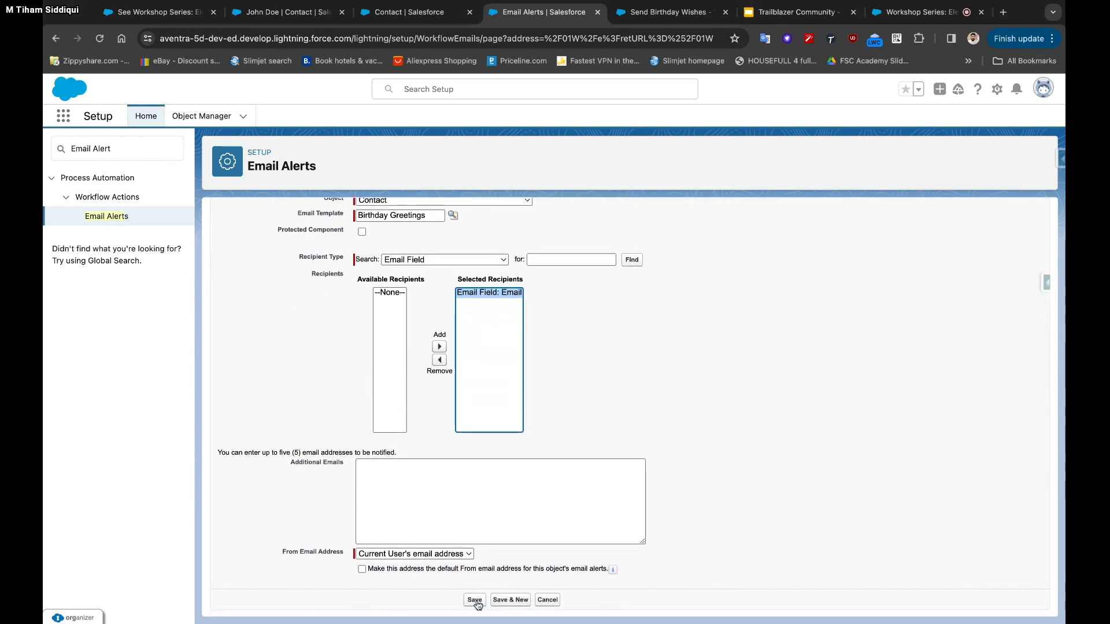
{"action": "left_click", "coordinate": [474, 600]}
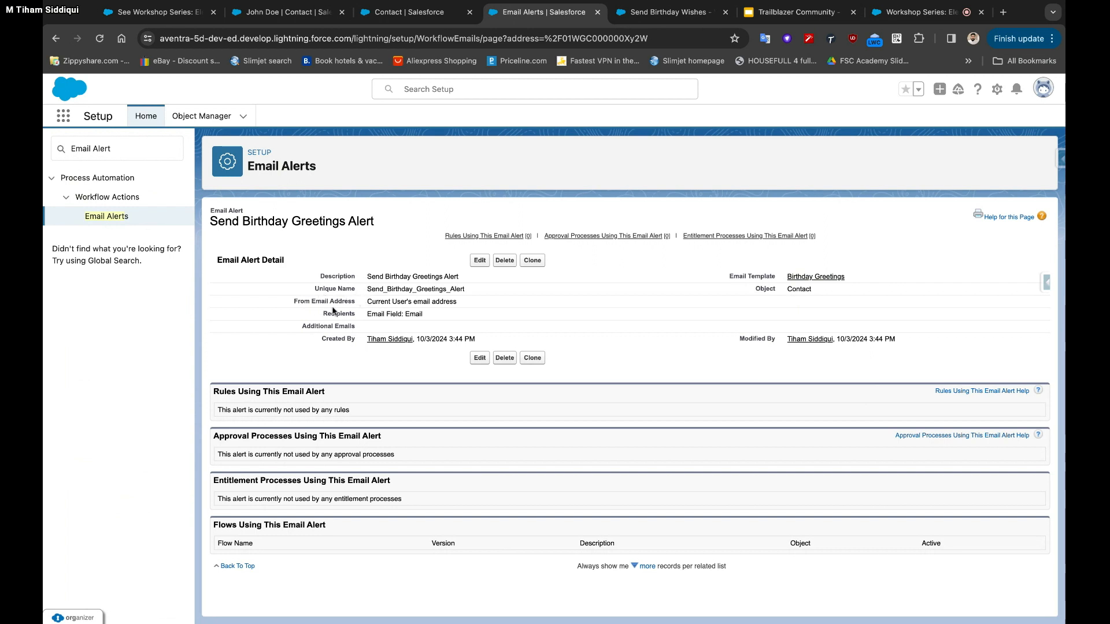
Review the alert's From Email Address and Recipients, and check the Email field on the sample contact's record
{"action": "triple_click", "coordinate": [460, 305]}
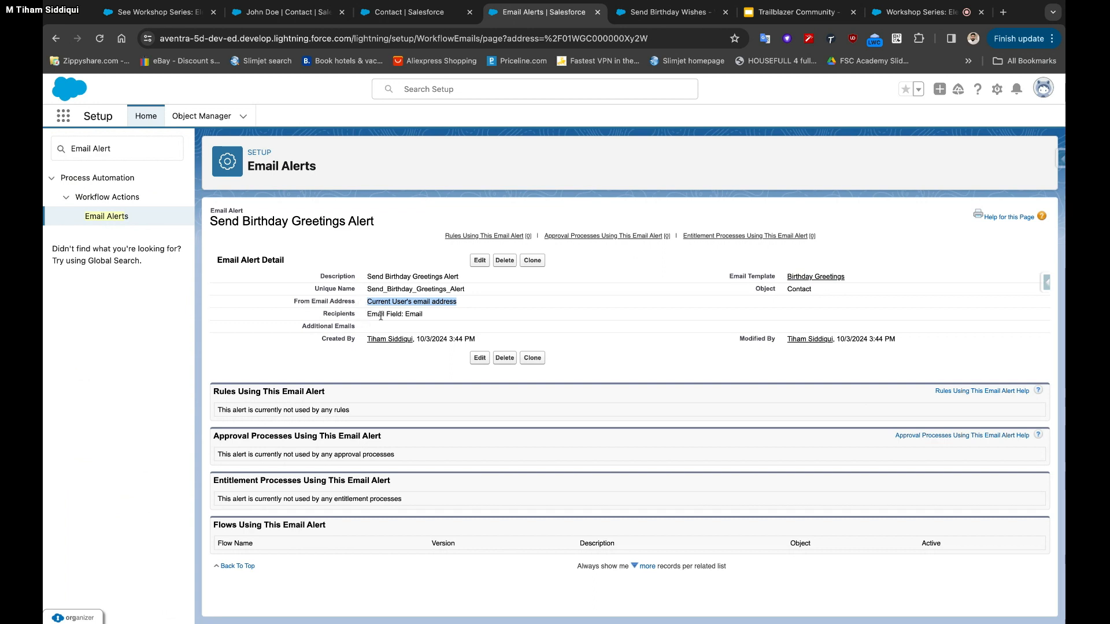
{"action": "left_click", "coordinate": [425, 316]}
{"action": "left_click_drag", "start_coordinate": [424, 317], "coordinate": [367, 315]}
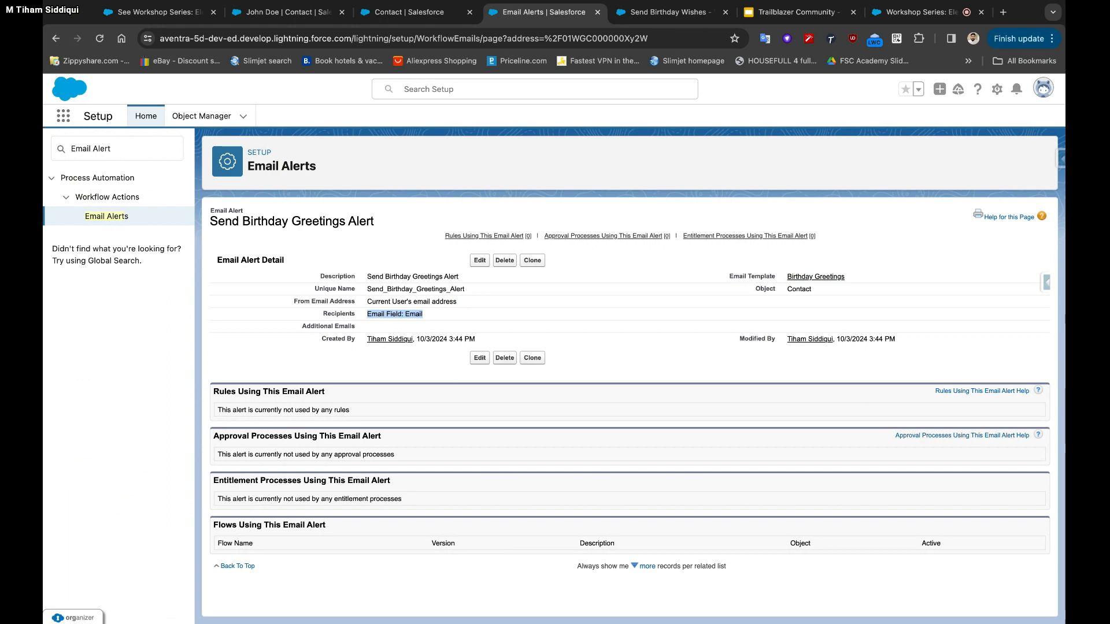
{"action": "left_click", "coordinate": [411, 24]}
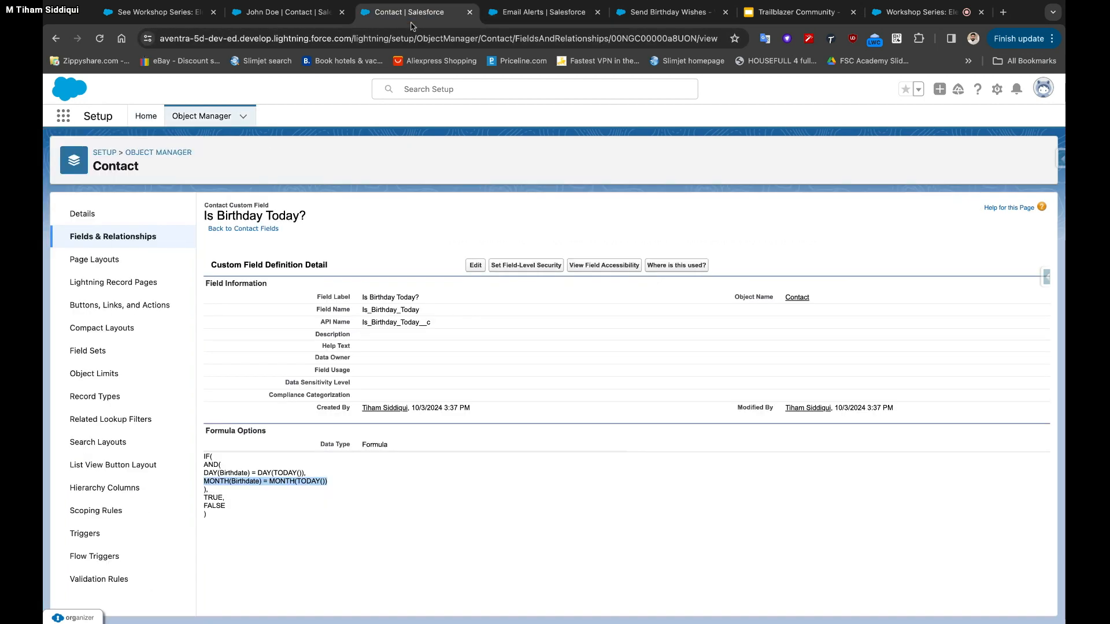
{"action": "left_click", "coordinate": [268, 23]}
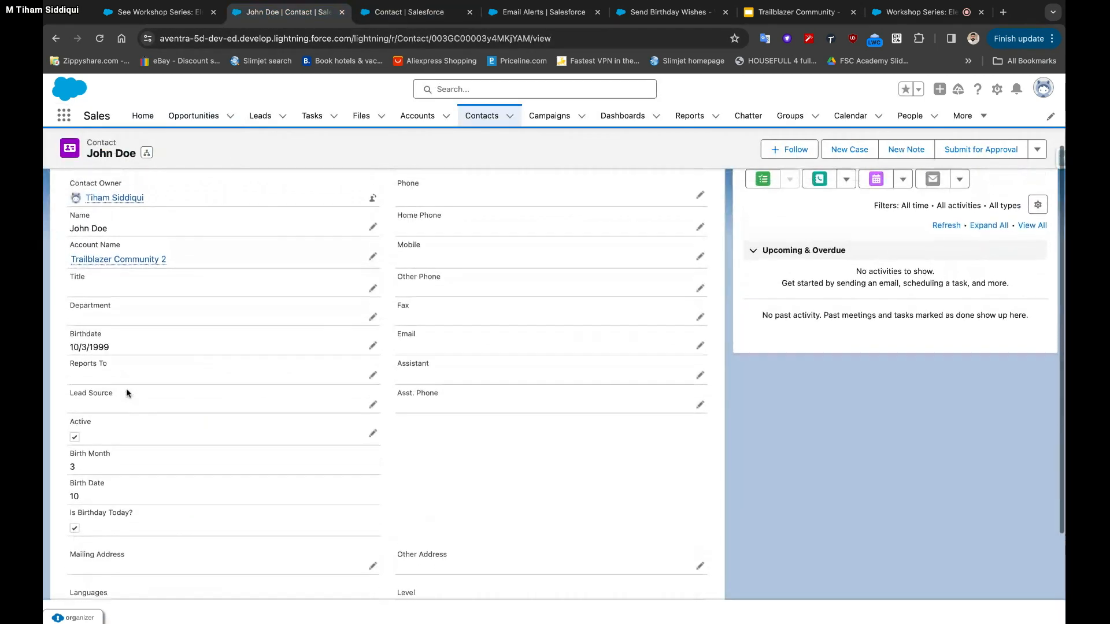
{"action": "scroll", "coordinate": [127, 394], "scroll_direction": "up", "scroll_amount": 2}
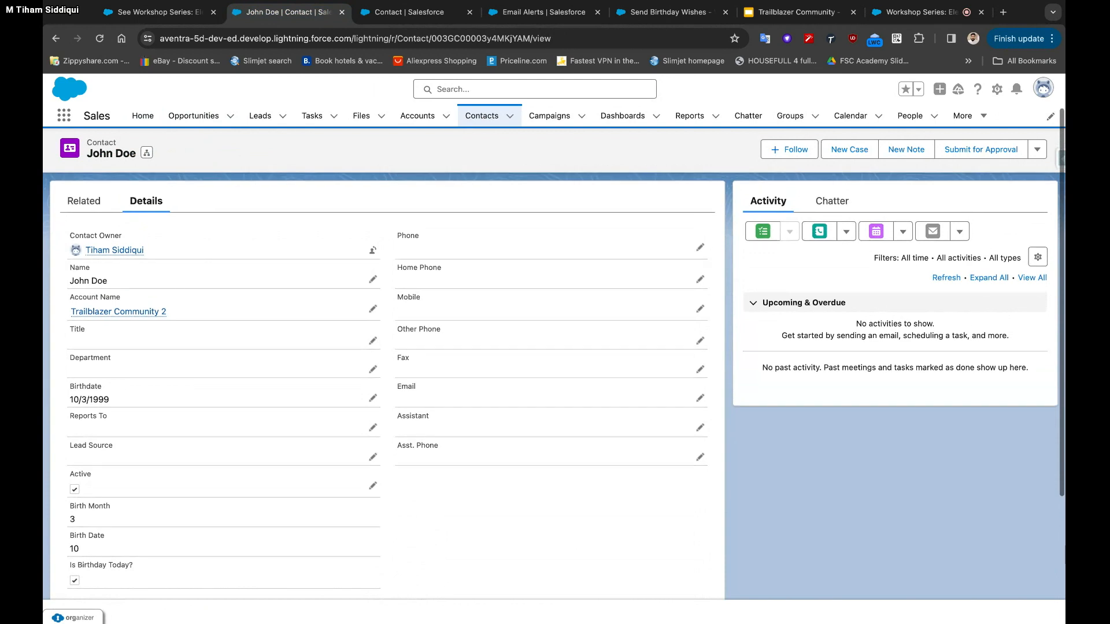
{"action": "double_click", "coordinate": [399, 387]}
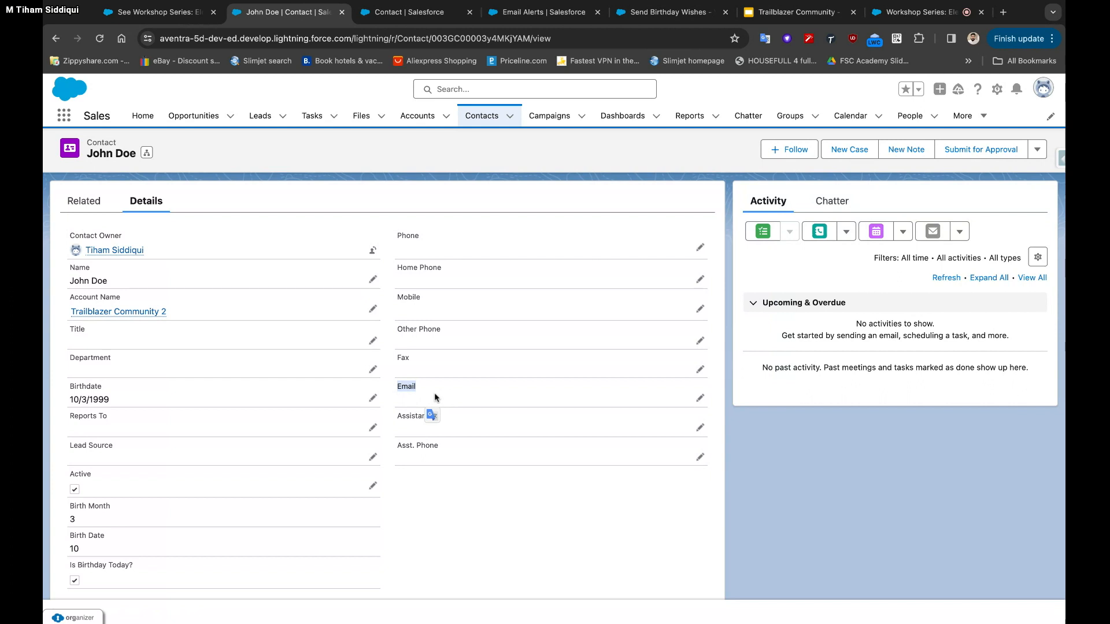
Add a second filter condition to the flow's start, Email Is Null with the value $GlobalConstant.False, and save the flow
{"action": "left_click", "coordinate": [647, 21]}
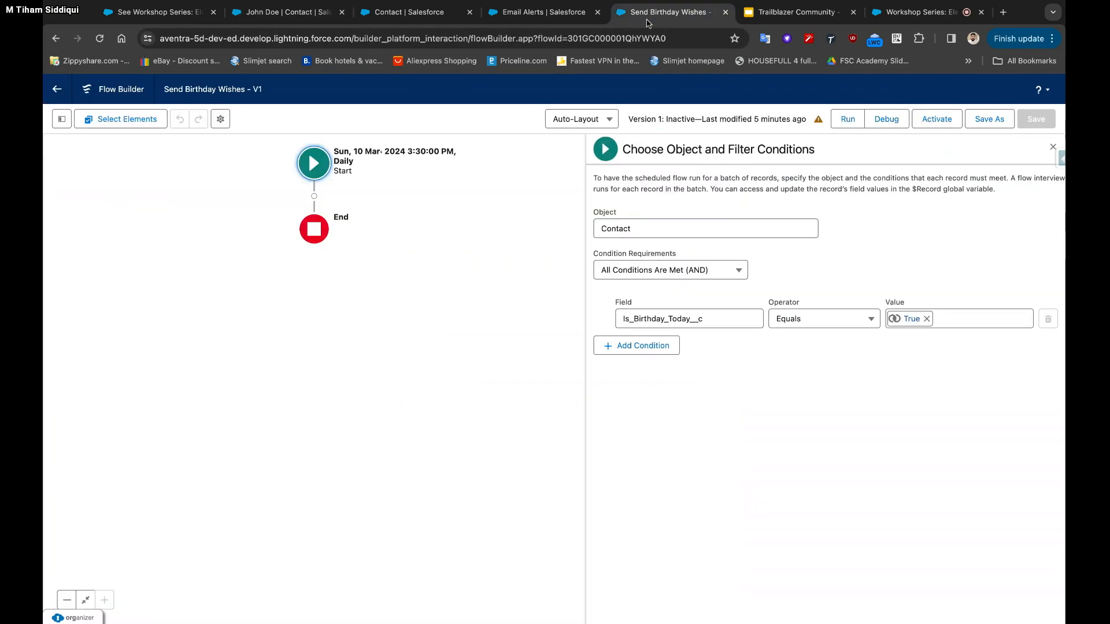
{"action": "left_click", "coordinate": [656, 353]}
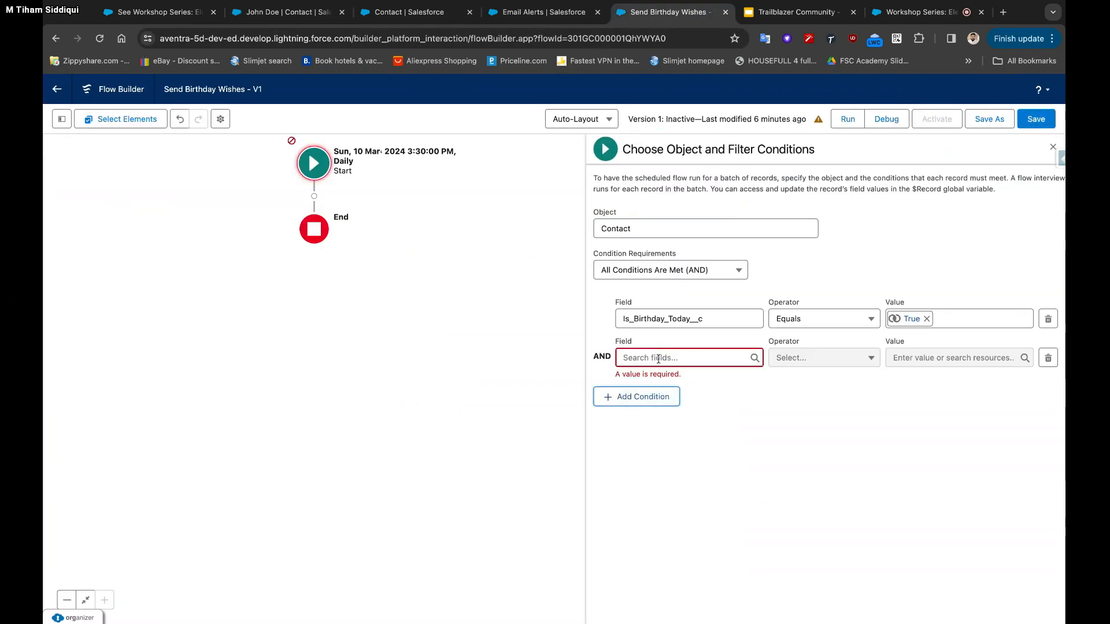
{"action": "left_click", "coordinate": [658, 358]}
{"action": "type", "text": "Email"}
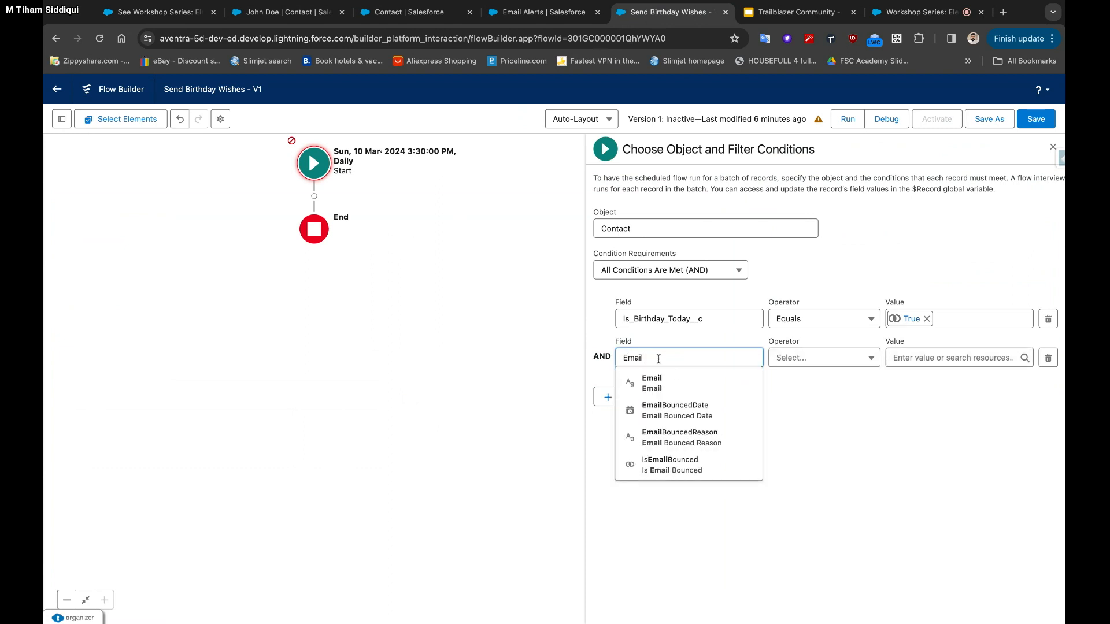
{"action": "left_click", "coordinate": [691, 384]}
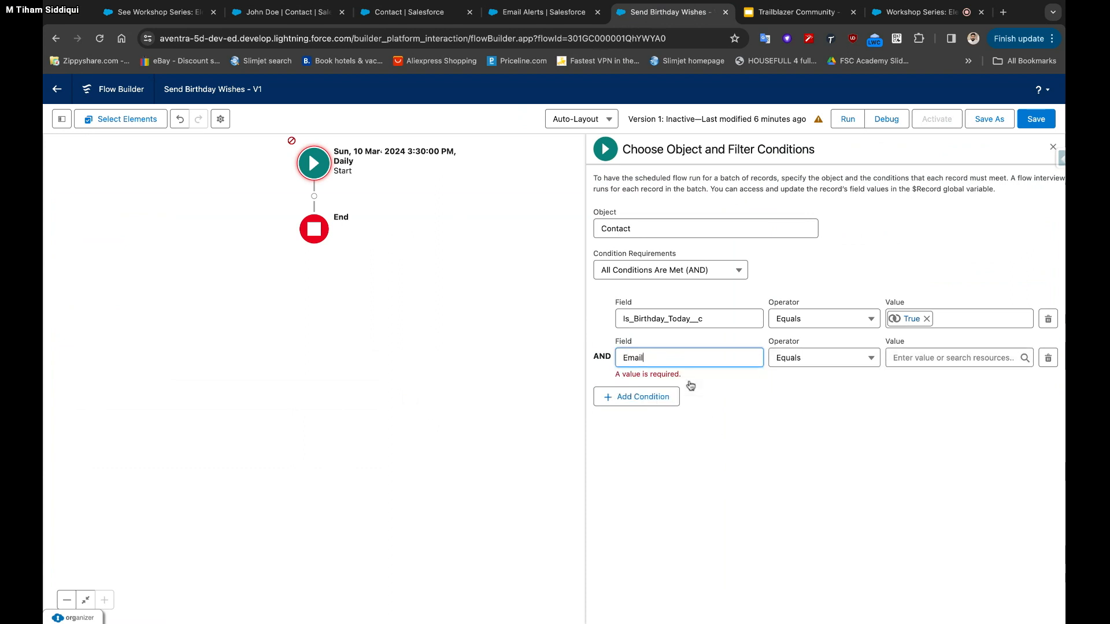
{"action": "left_click", "coordinate": [833, 360]}
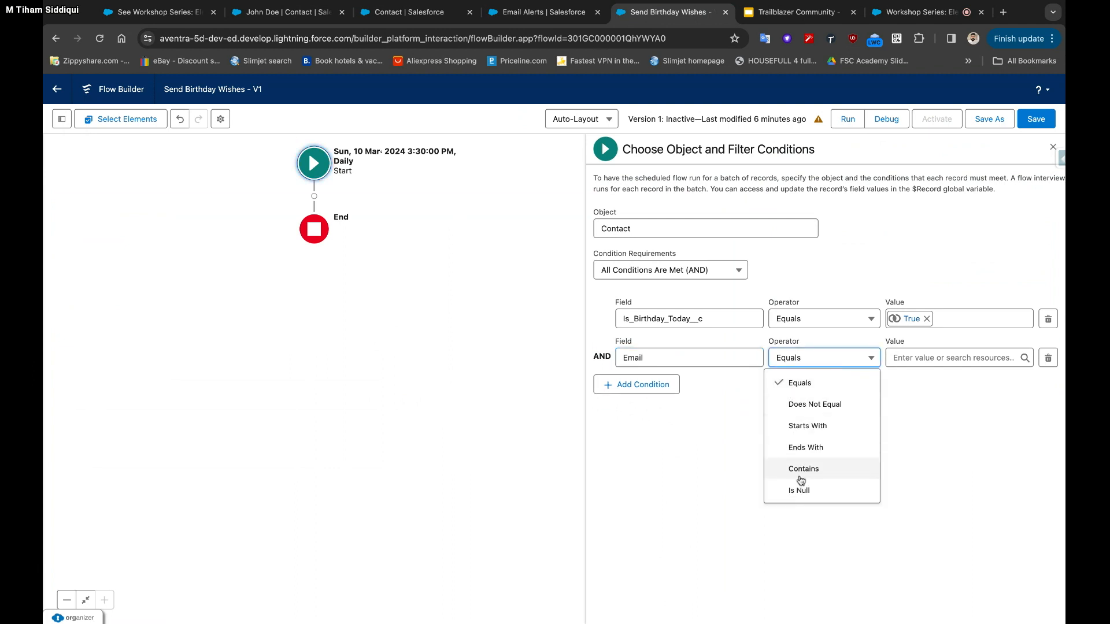
{"action": "left_click", "coordinate": [838, 492]}
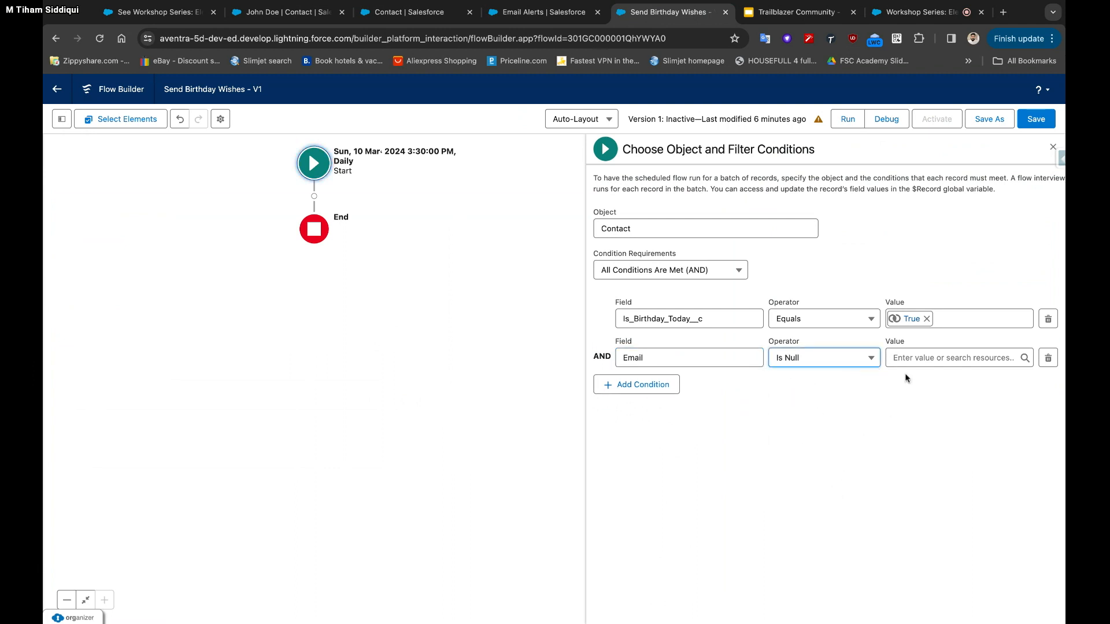
{"action": "left_click", "coordinate": [911, 360]}
{"action": "type", "text": "False"}
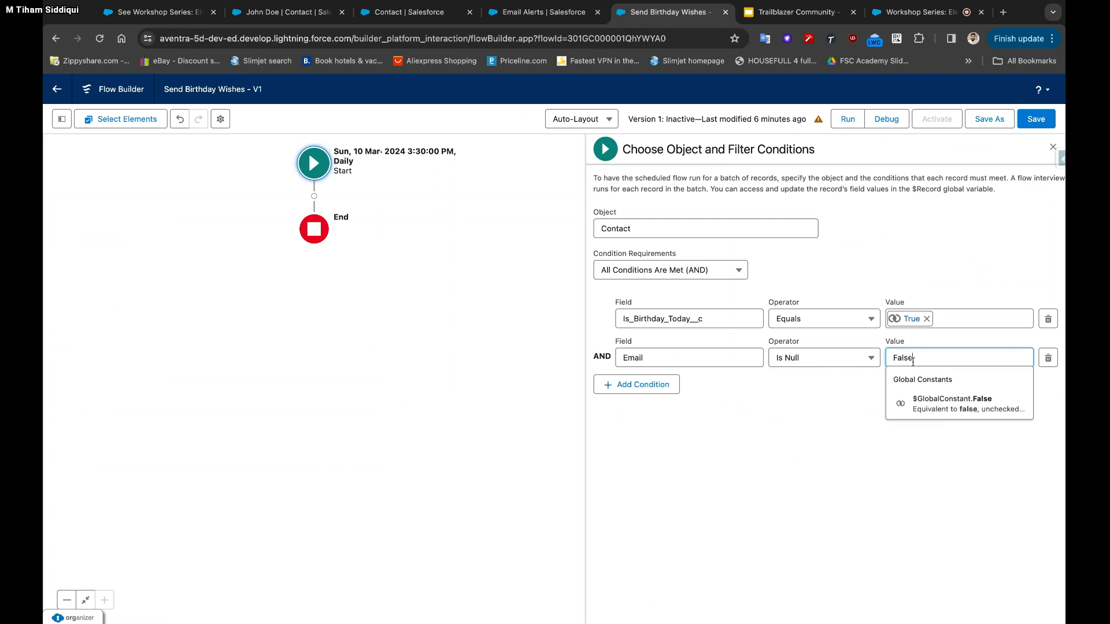
{"action": "left_click", "coordinate": [952, 403]}
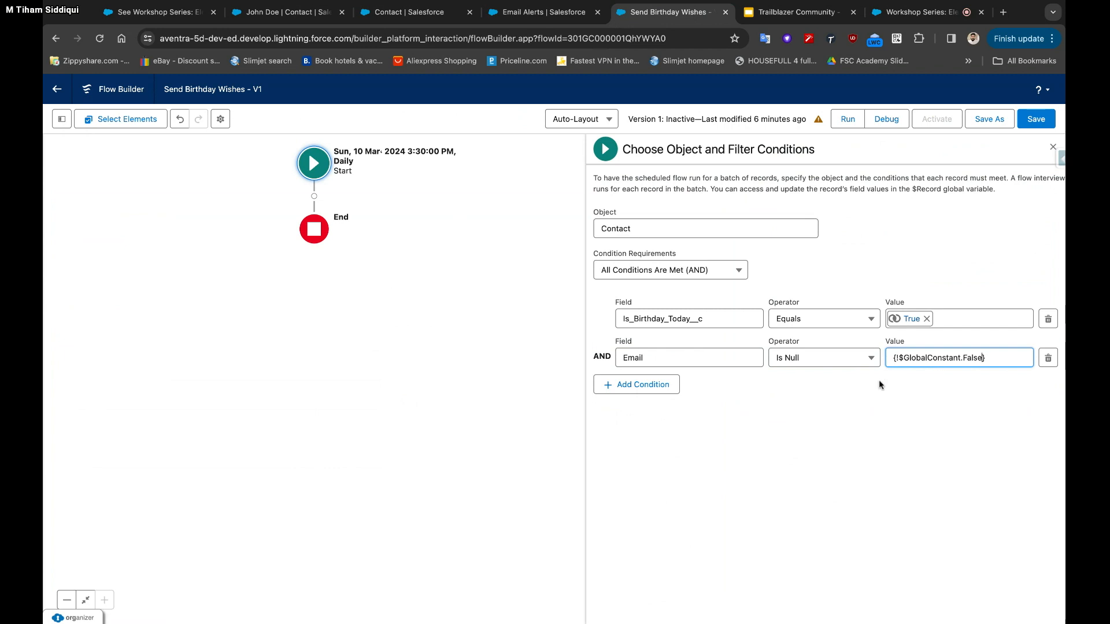
{"action": "left_click", "coordinate": [1036, 119]}
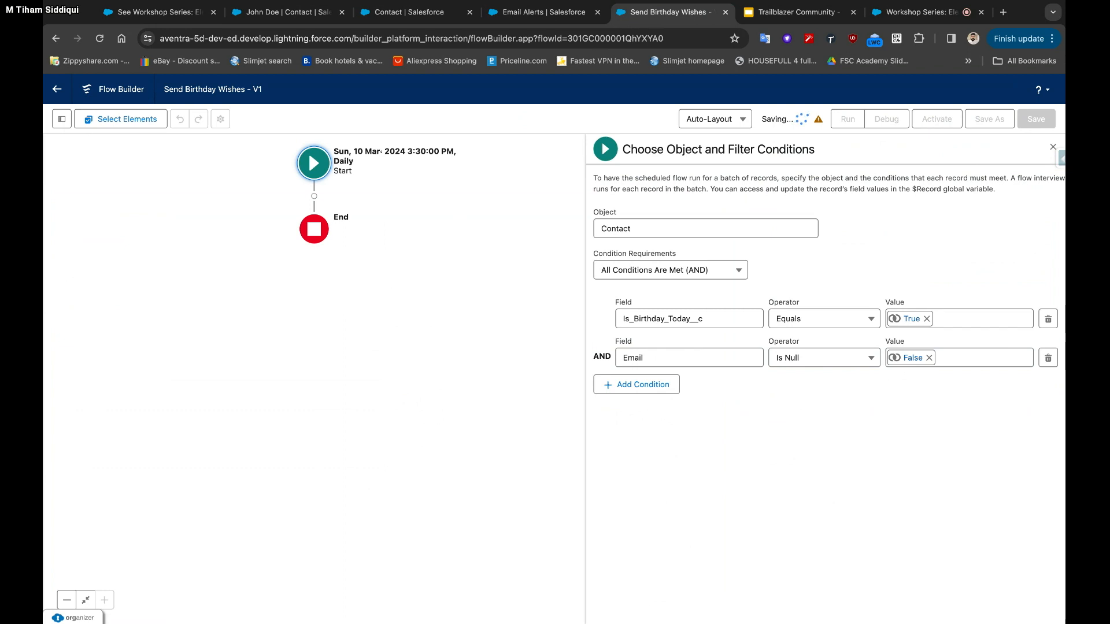
Add an Action element between Start and End, and search all actions for "Email A"
{"action": "left_click", "coordinate": [314, 197]}
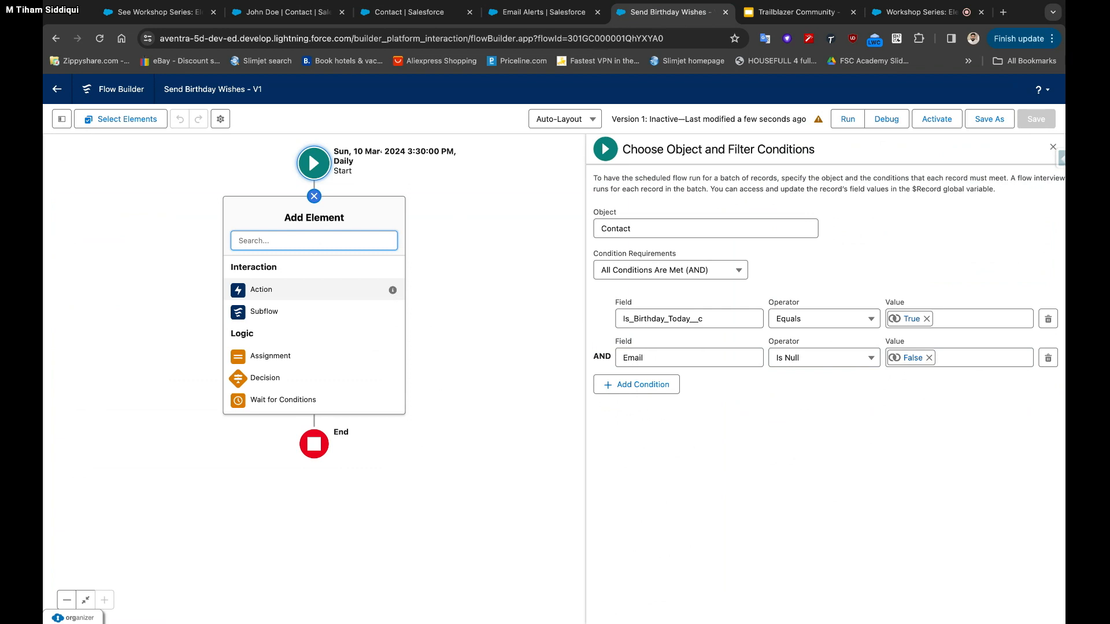
{"action": "left_click", "coordinate": [255, 296]}
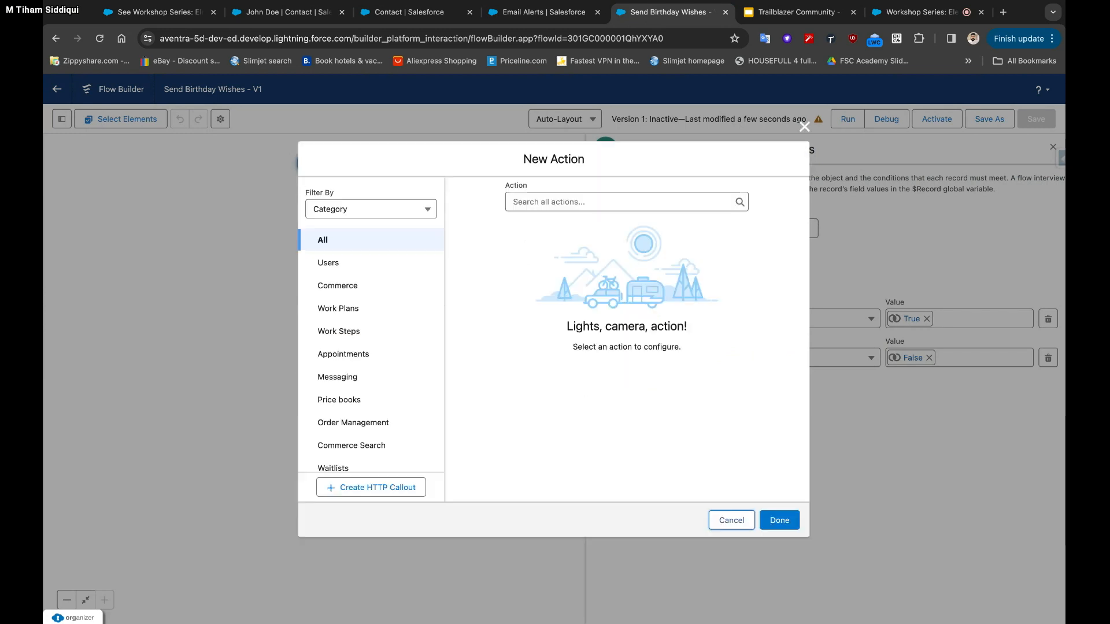
{"action": "left_click", "coordinate": [542, 203]}
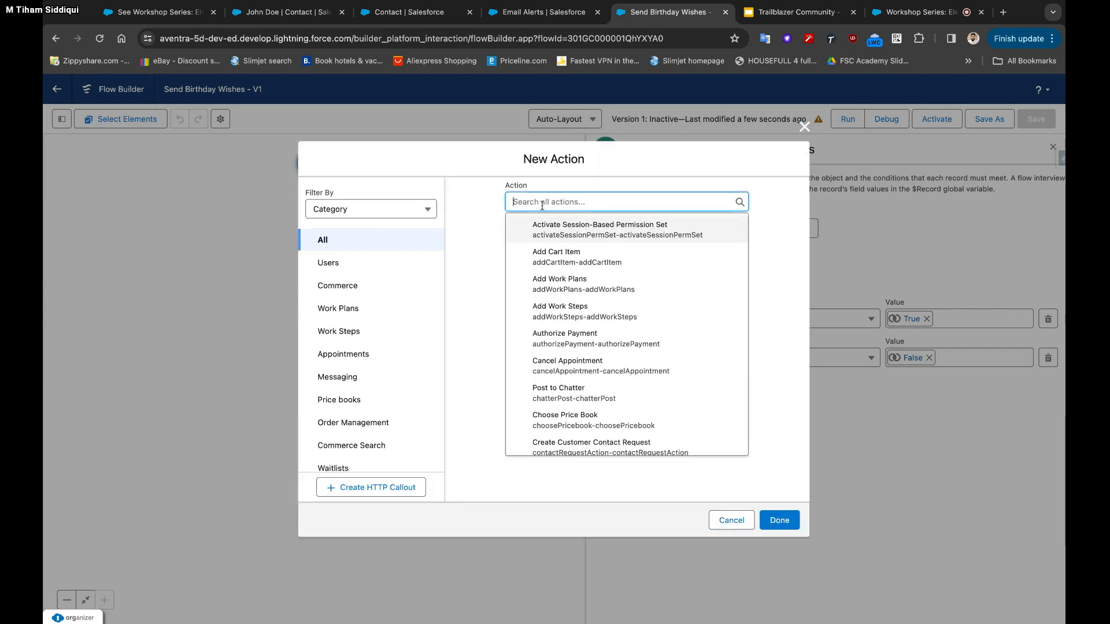
{"action": "type", "text": "Email"}
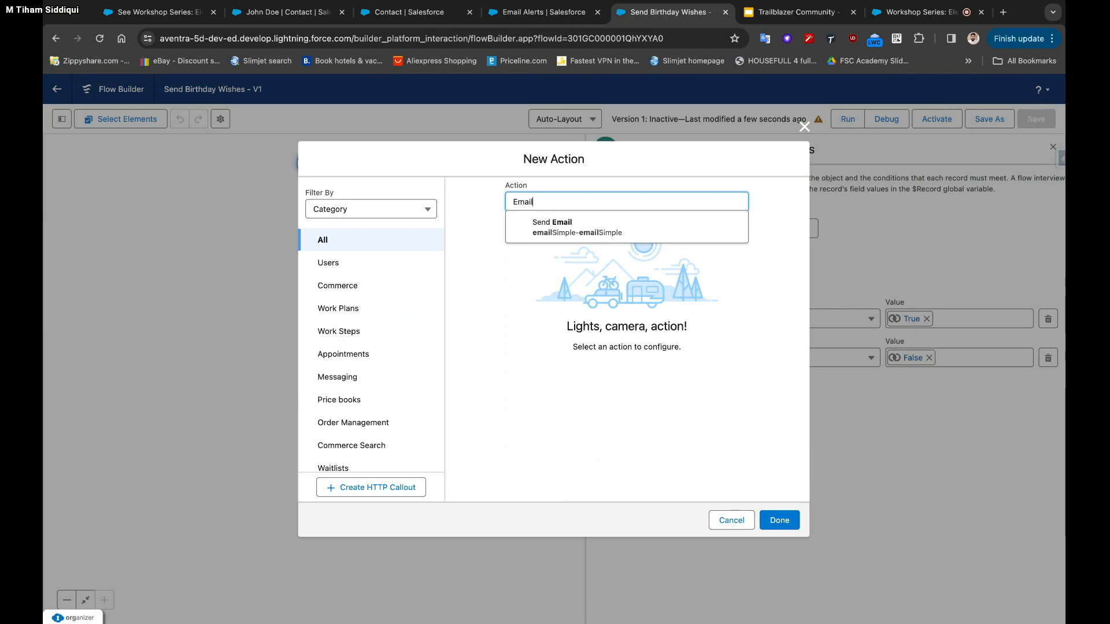
{"action": "type", "text": " A"}
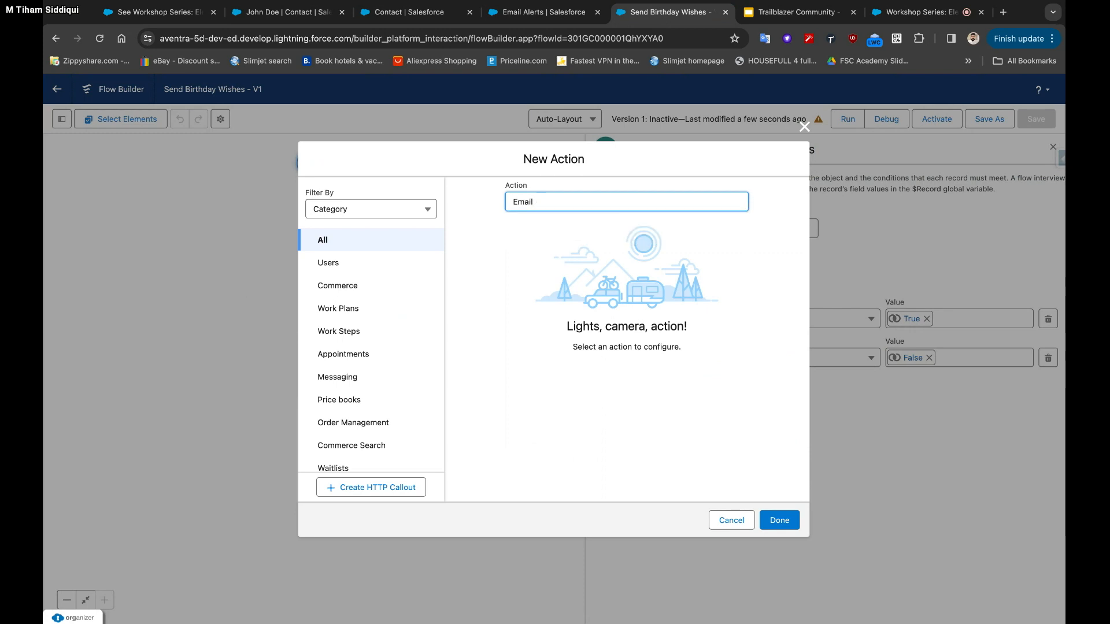
Search all actions for "Al" instead, and clear the search
{"action": "key", "text": "BackSpace"}
{"action": "key", "text": "BackSpace"}
{"action": "key", "text": "BackSpace"}
{"action": "key", "text": "BackSpace"}
{"action": "key", "text": "BackSpace"}
{"action": "key", "text": "BackSpace"}
{"action": "type", "text": "Al"}
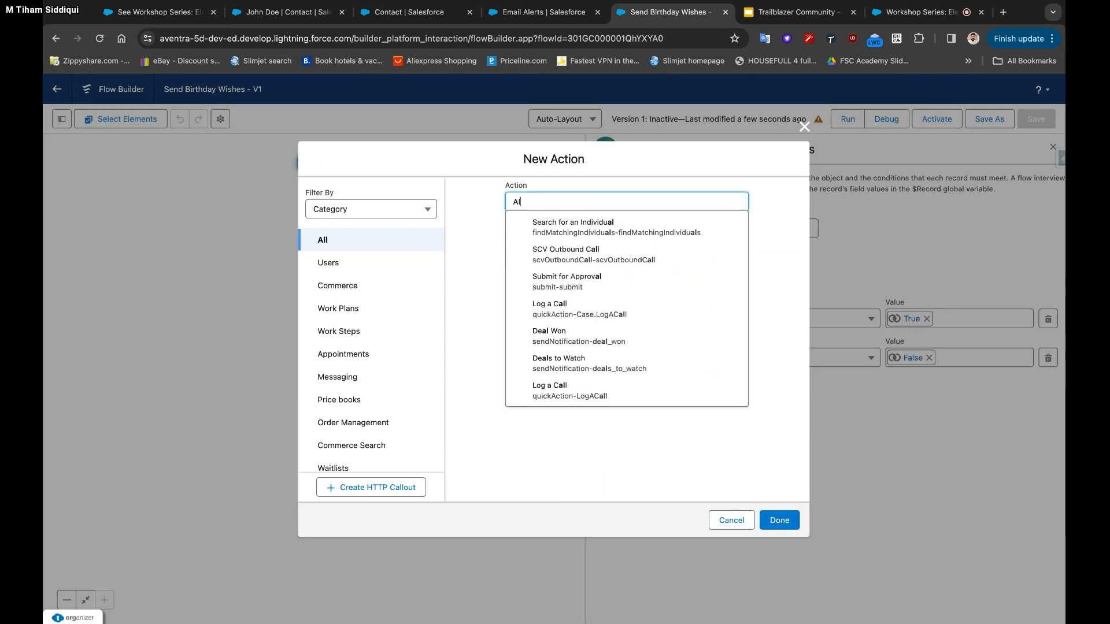
{"action": "key", "text": "BackSpace"}
{"action": "key", "text": "BackSpace"}
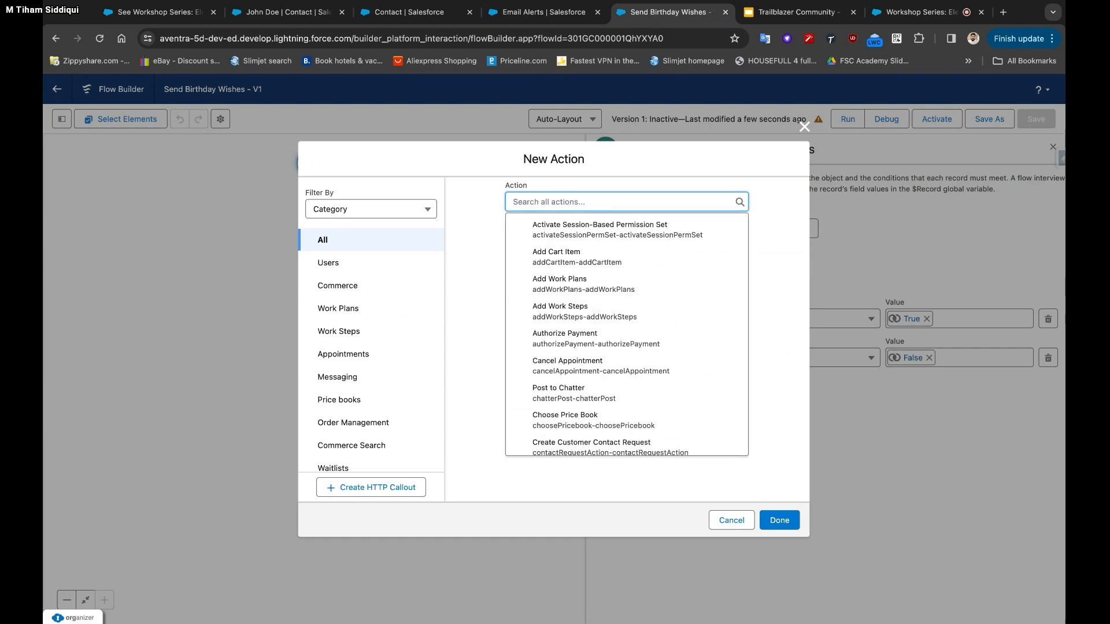
Choose the Send Email action for the new element and review the input values it offers
{"action": "type", "text": "S"}
{"action": "type", "text": "ail"}
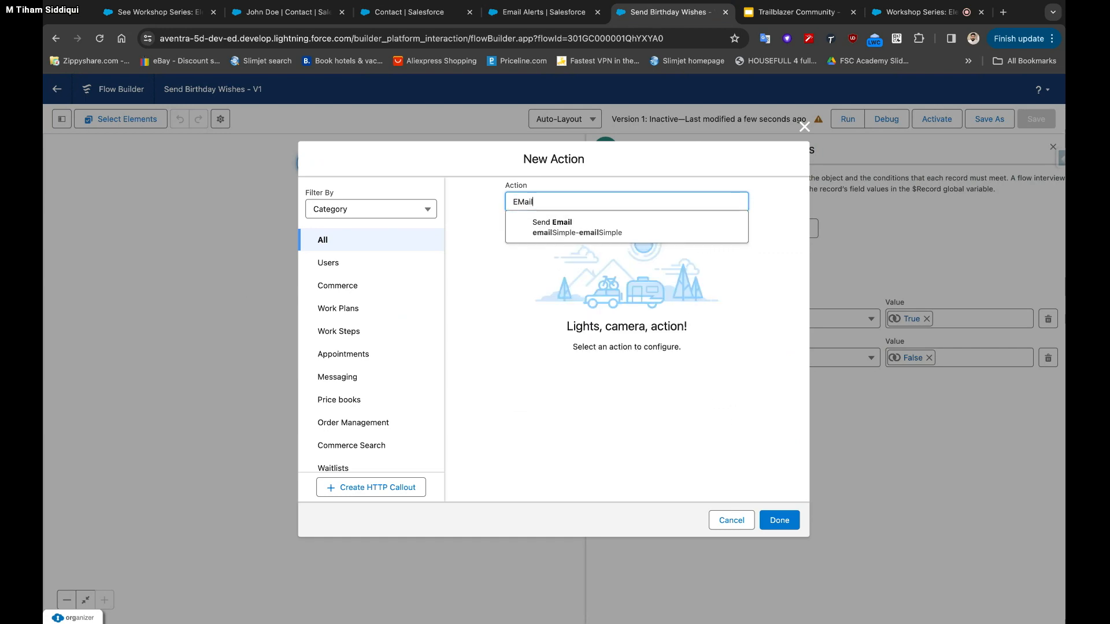
{"action": "left_click", "coordinate": [551, 237]}
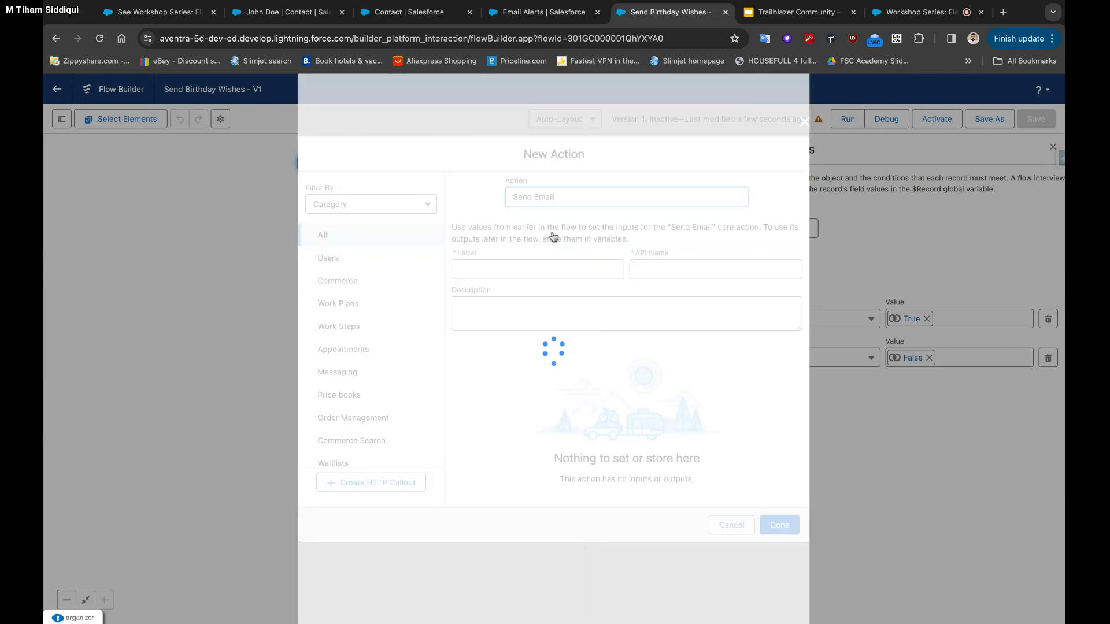
{"action": "scroll", "coordinate": [535, 352], "scroll_direction": "down", "scroll_amount": 5}
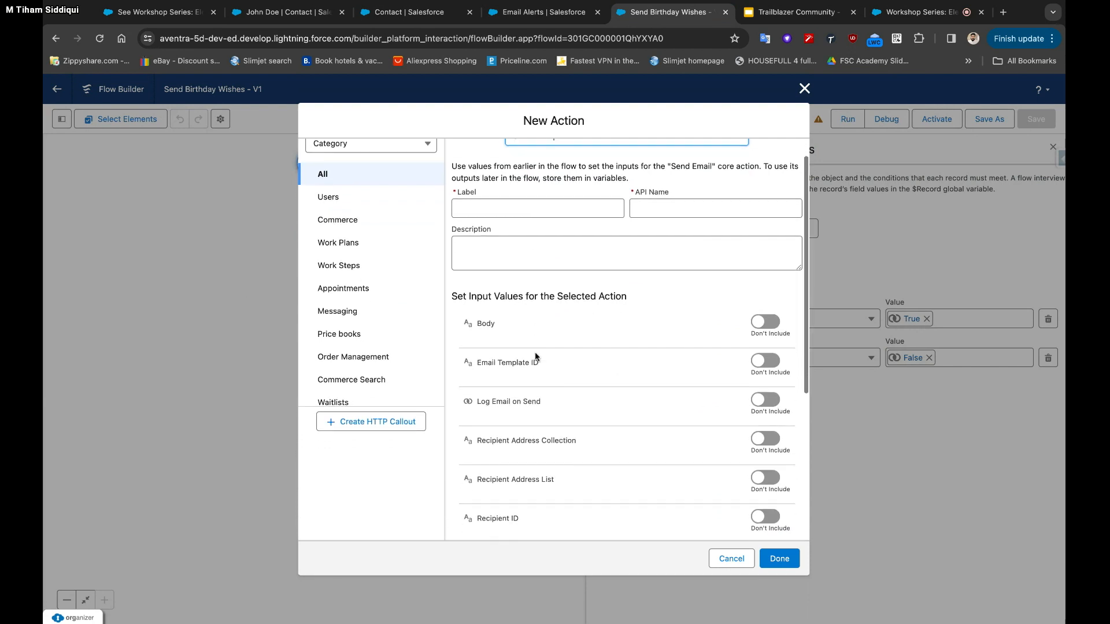
{"action": "scroll", "coordinate": [536, 352], "scroll_direction": "down", "scroll_amount": 4}
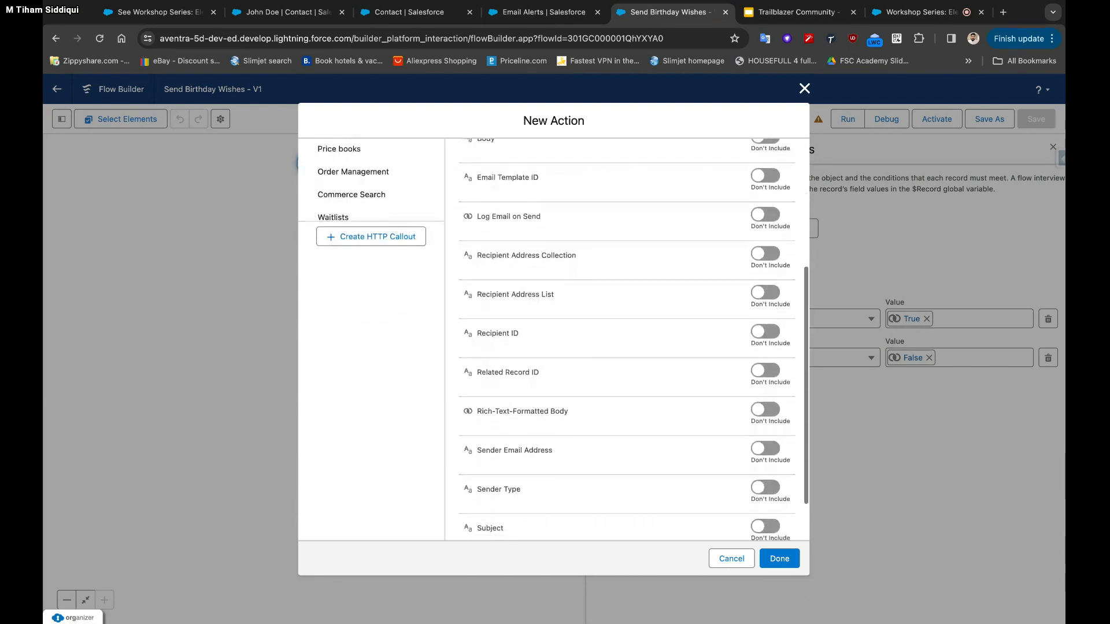
{"action": "scroll", "coordinate": [535, 352], "scroll_direction": "up", "scroll_amount": 2}
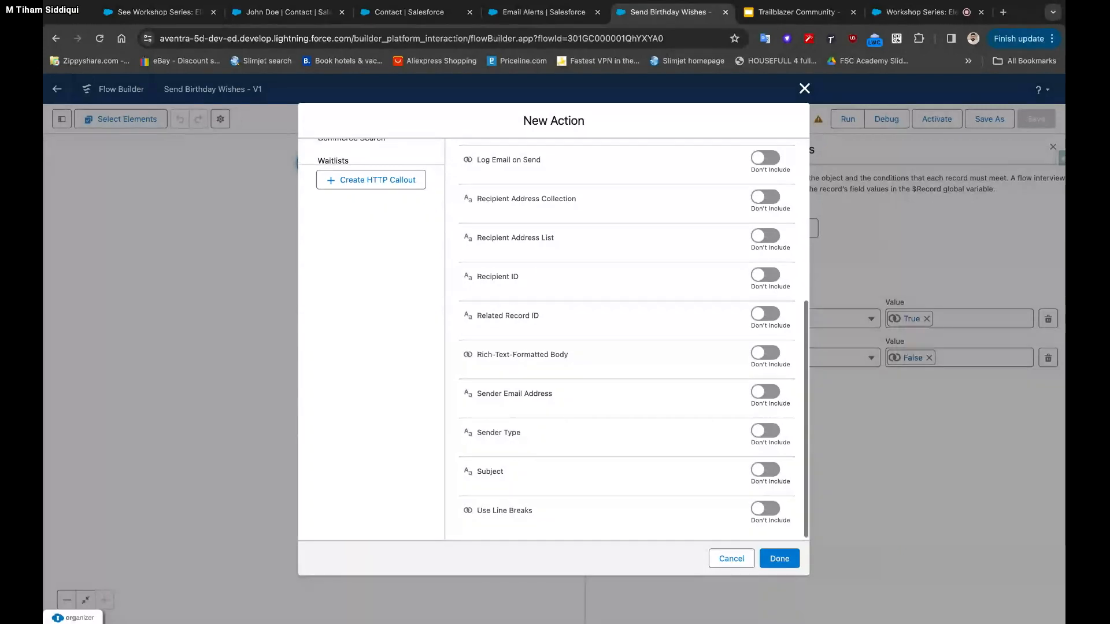
{"action": "scroll", "coordinate": [535, 353], "scroll_direction": "up", "scroll_amount": 1}
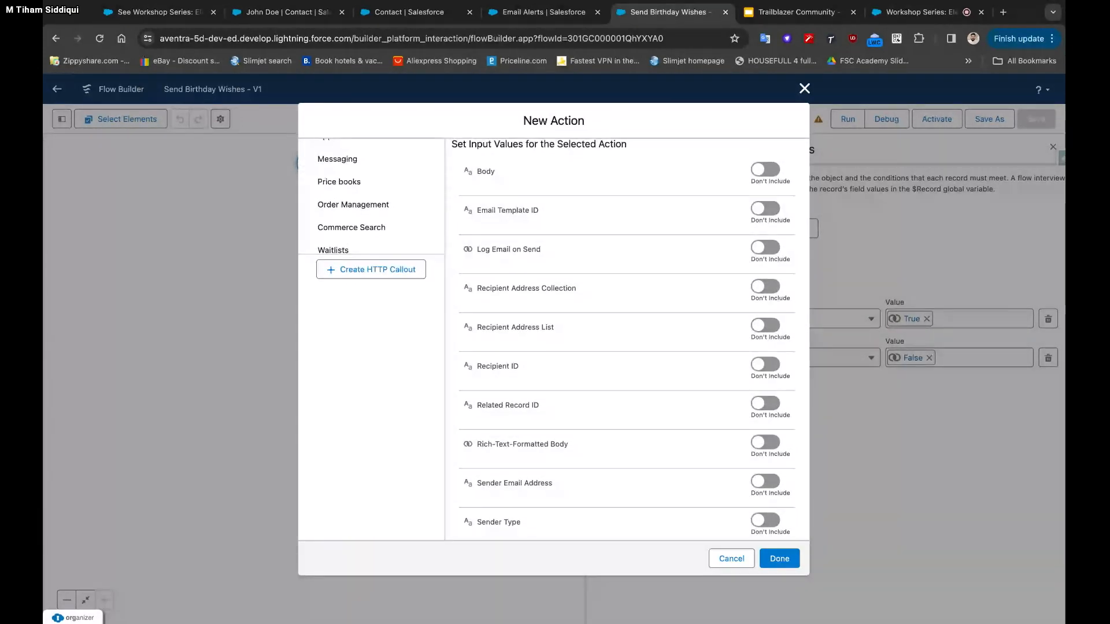
{"action": "scroll", "coordinate": [535, 352], "scroll_direction": "up", "scroll_amount": 1}
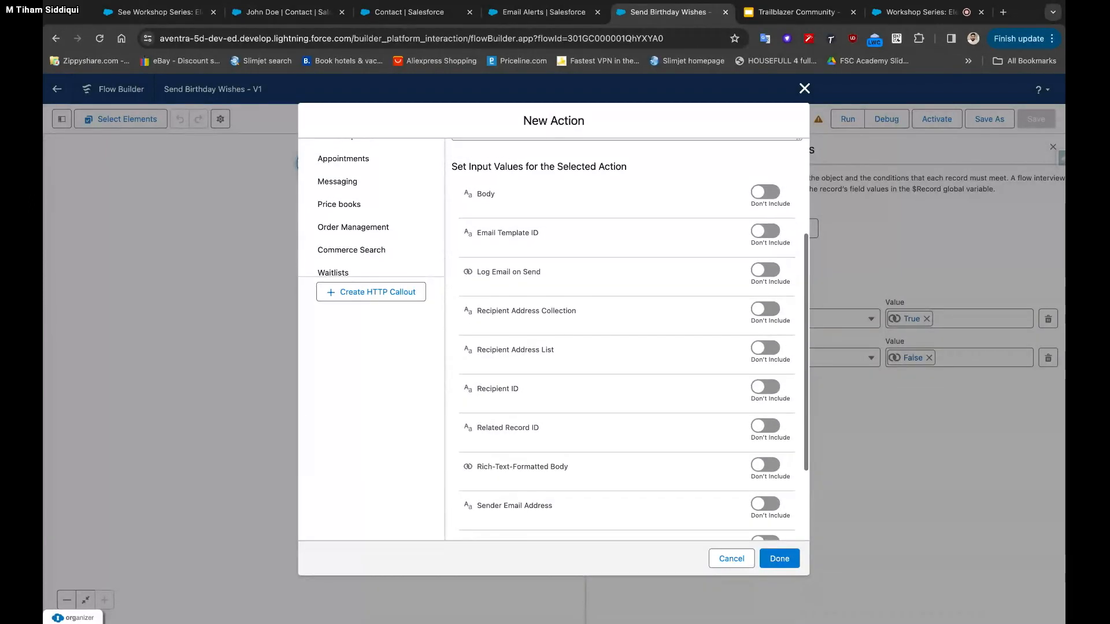
{"action": "scroll", "coordinate": [554, 340], "scroll_direction": "up", "scroll_amount": 1}
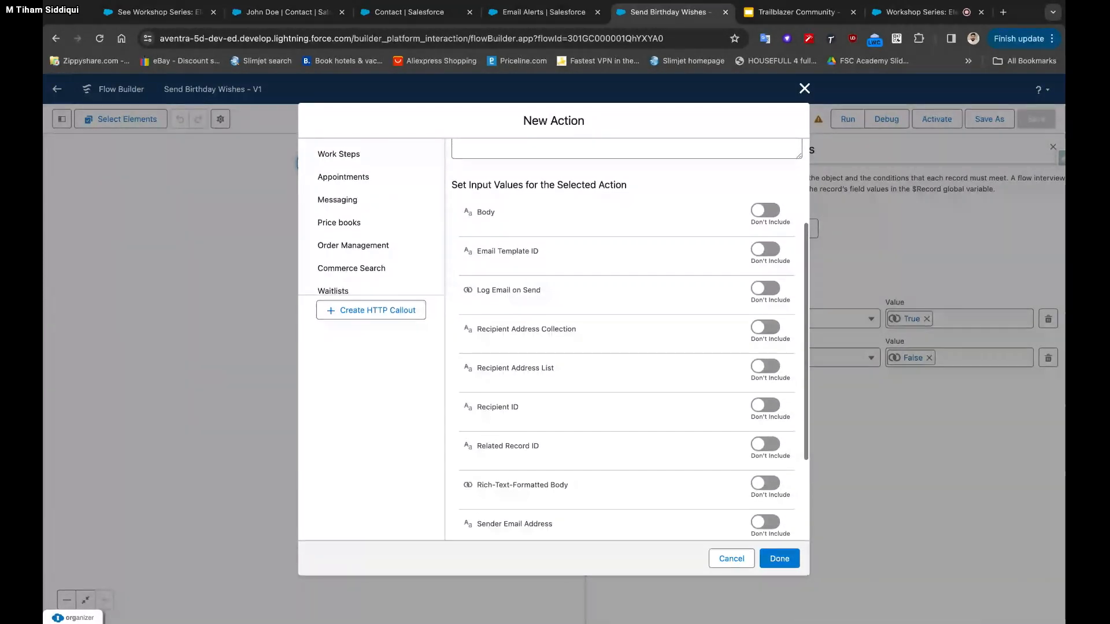
{"action": "scroll", "coordinate": [428, 356], "scroll_direction": "up", "scroll_amount": 4}
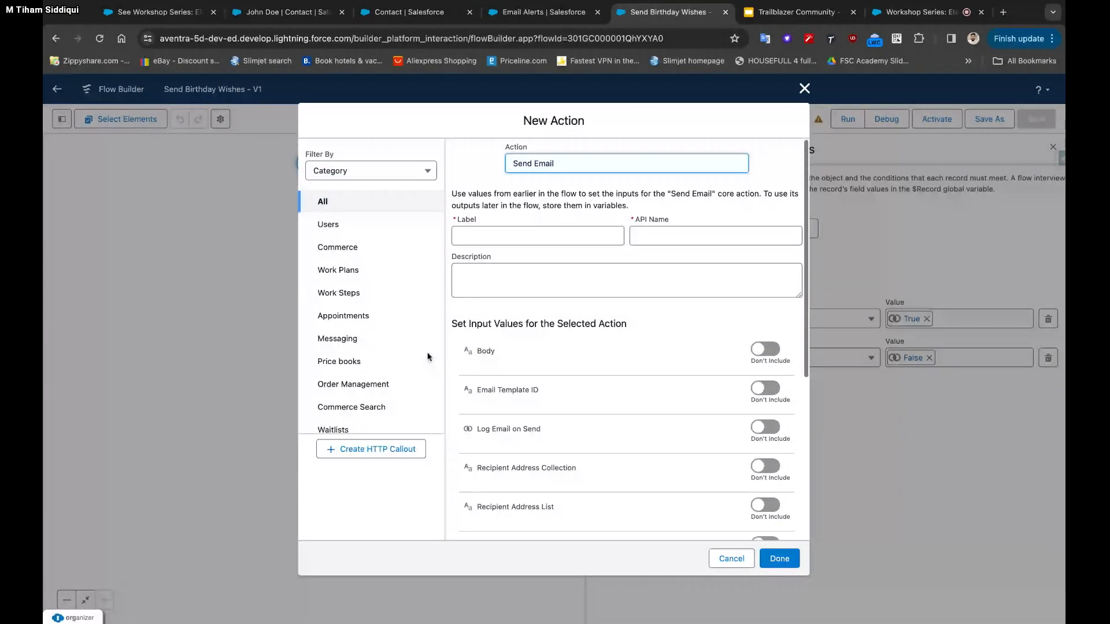
Filter the new action's list to the Email category, and look through the remaining action categories
{"action": "scroll", "coordinate": [419, 358], "scroll_direction": "down", "scroll_amount": 2}
{"action": "left_click", "coordinate": [359, 289]}
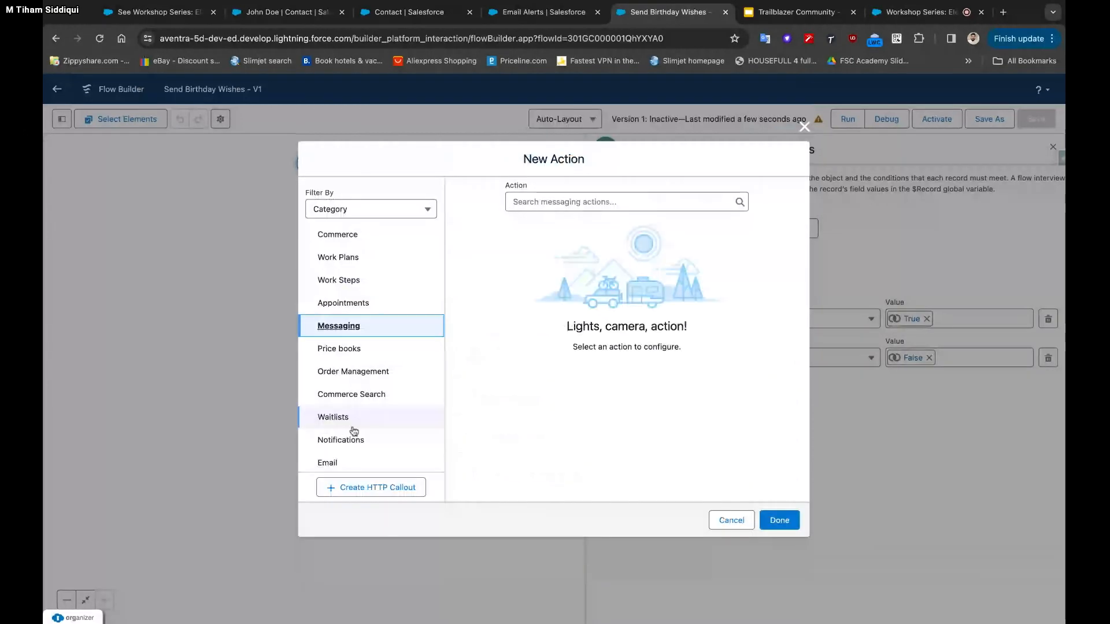
{"action": "left_click", "coordinate": [347, 461]}
{"action": "left_click", "coordinate": [564, 201]}
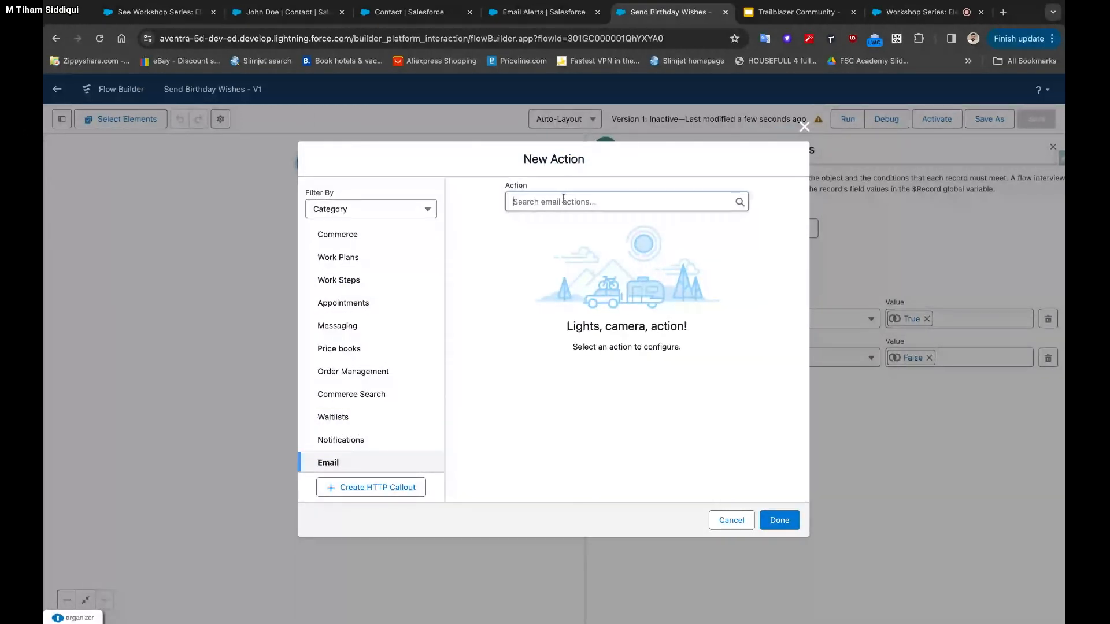
{"action": "scroll", "coordinate": [340, 409], "scroll_direction": "down", "scroll_amount": 3}
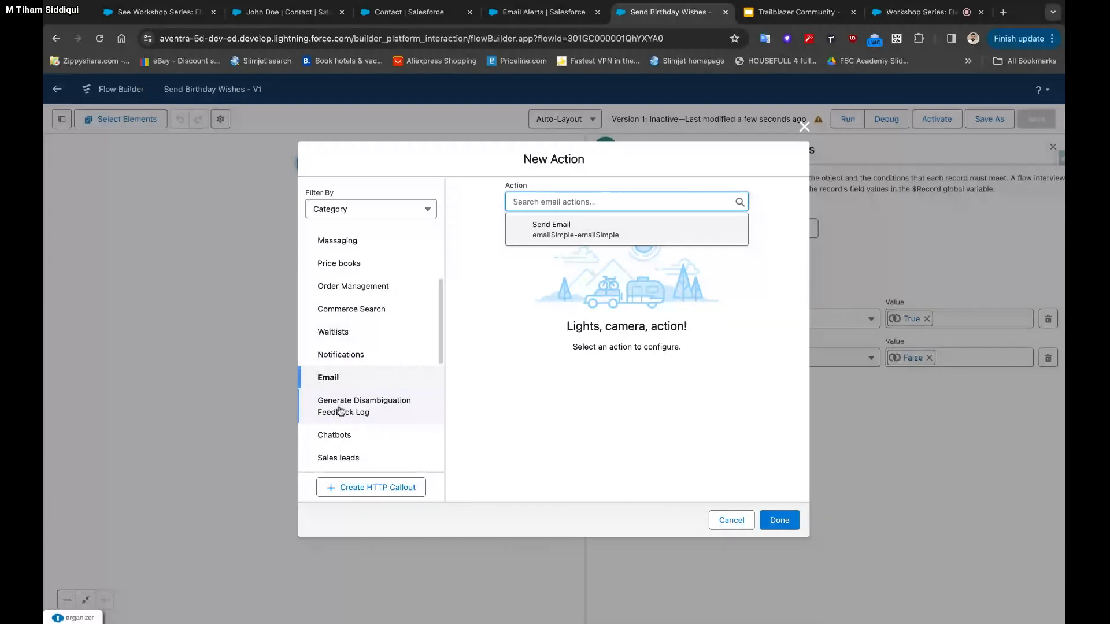
{"action": "scroll", "coordinate": [340, 410], "scroll_direction": "down", "scroll_amount": 7}
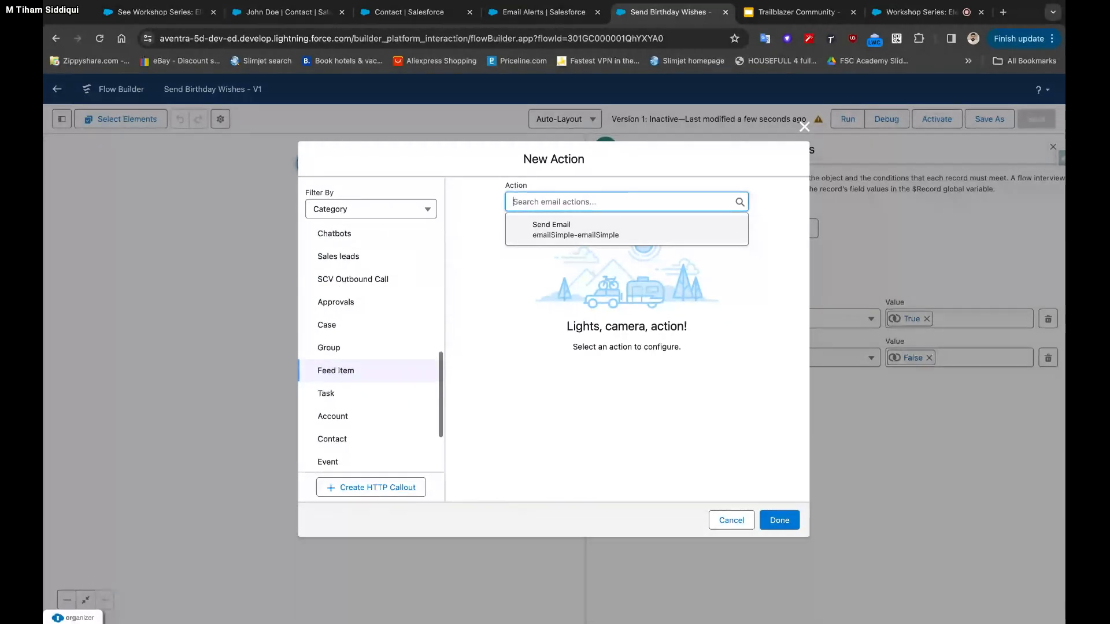
{"action": "scroll", "coordinate": [347, 393], "scroll_direction": "down", "scroll_amount": 4}
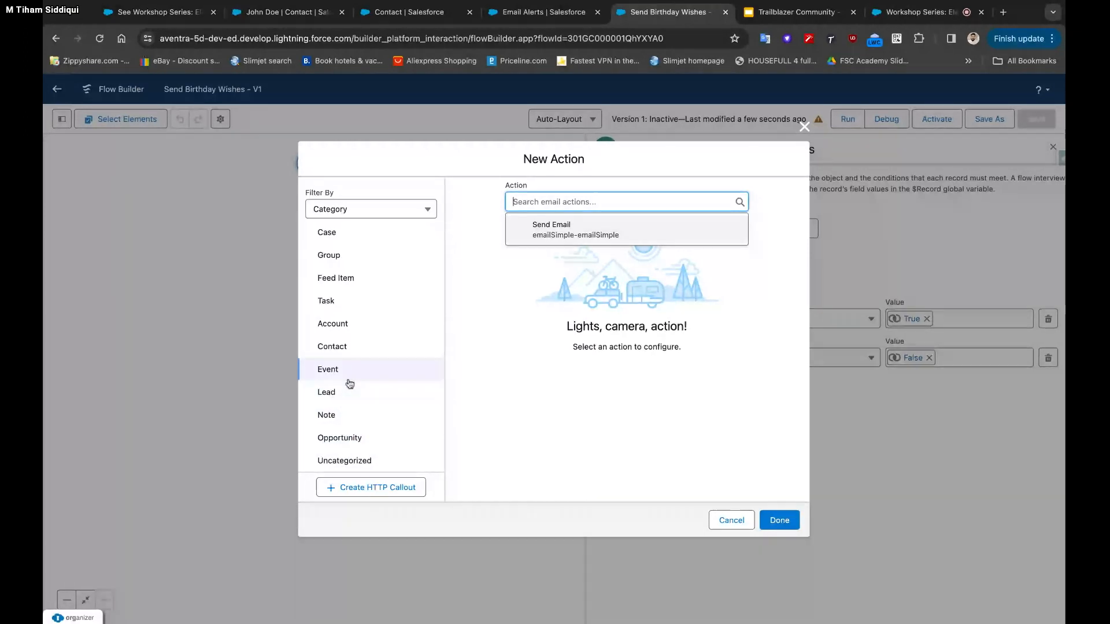
{"action": "scroll", "coordinate": [360, 306], "scroll_direction": "up", "scroll_amount": 3}
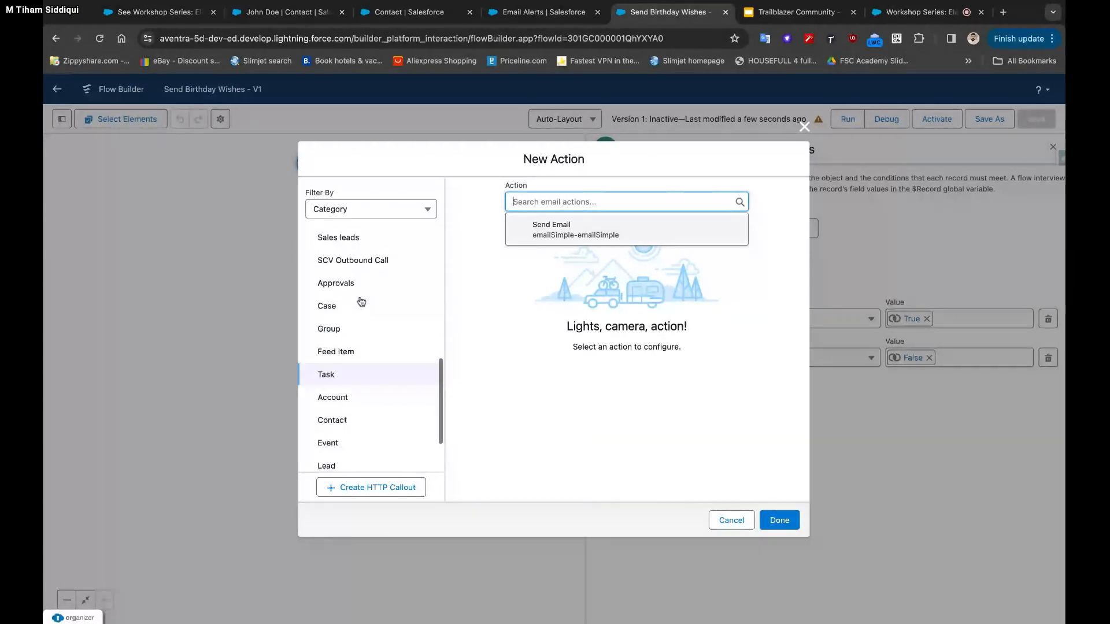
{"action": "scroll", "coordinate": [361, 301], "scroll_direction": "up", "scroll_amount": 4}
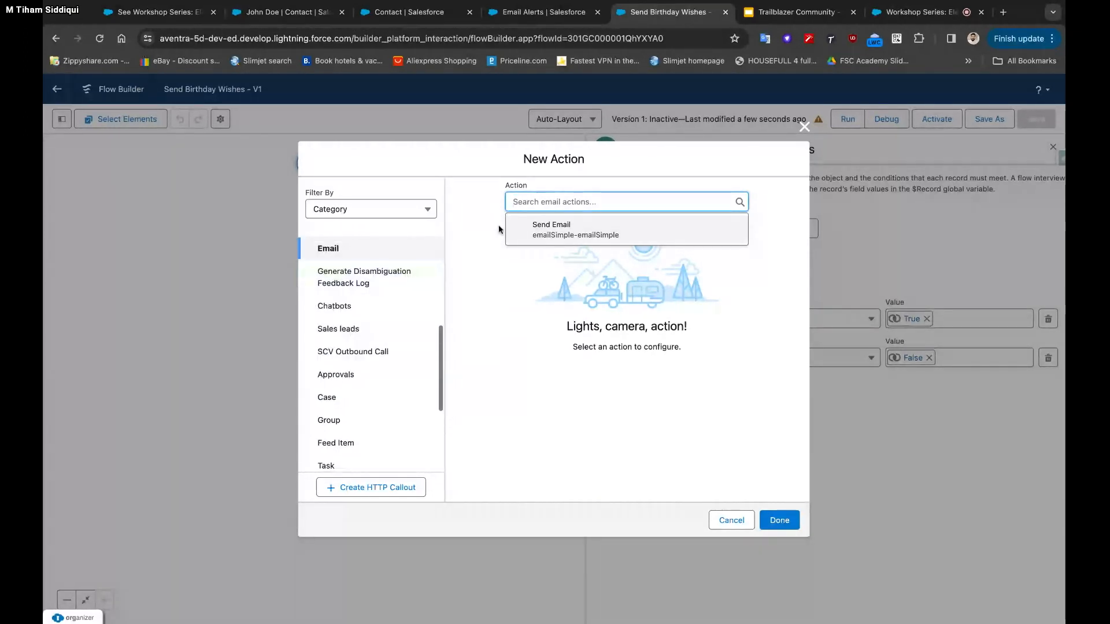
Search the email actions for "Send" and for "Bir", and clear the search
{"action": "type", "text": "Send"}
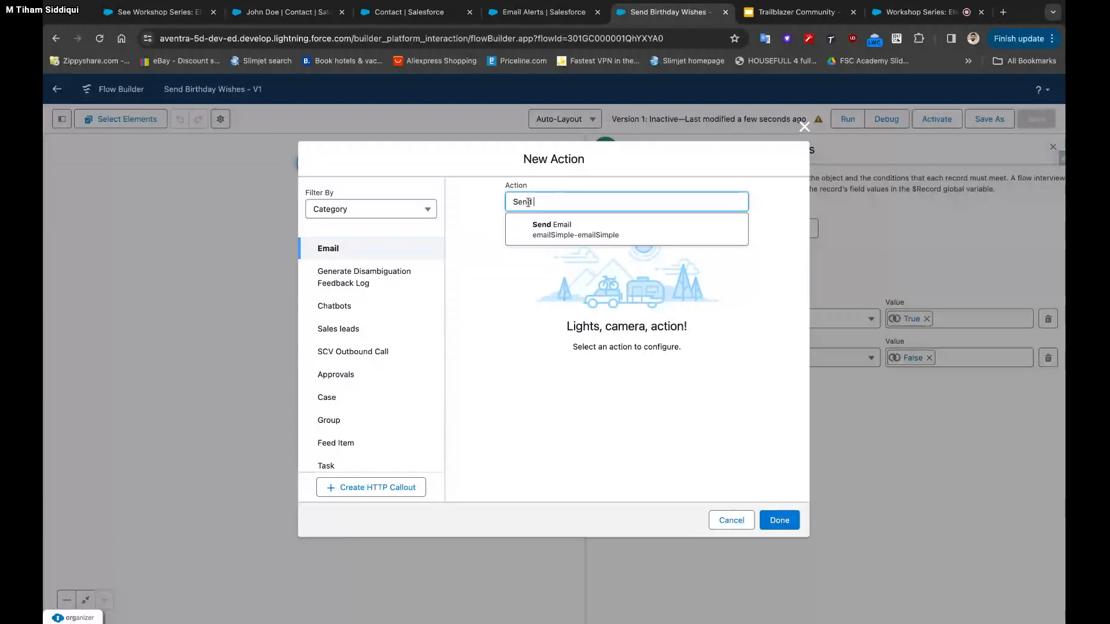
{"action": "key", "text": "BackSpace"}
{"action": "key", "text": "BackSpace"}
{"action": "key", "text": "BackSpace"}
{"action": "key", "text": "BackSpace"}
{"action": "key", "text": "BackSpace"}
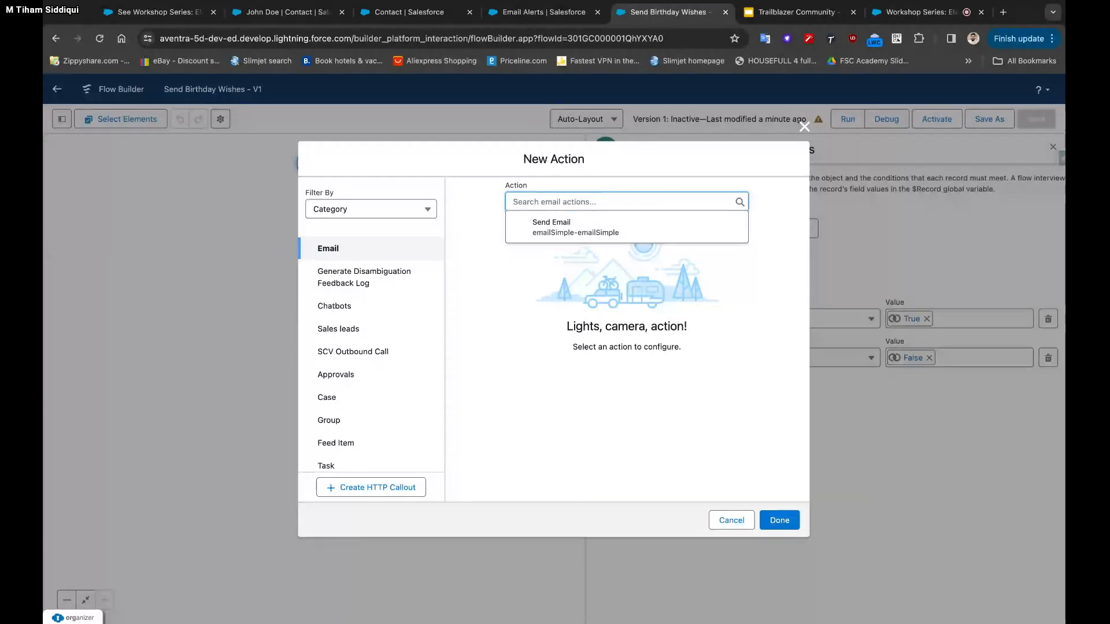
{"action": "type", "text": "Birthday"}
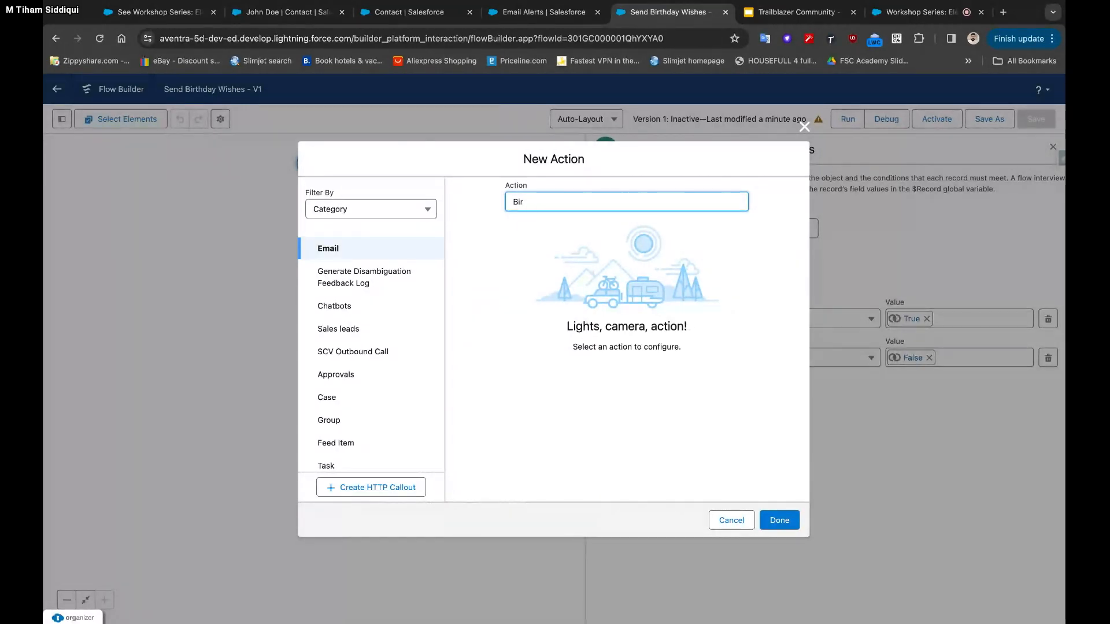
{"action": "key", "text": "BackSpace"}
{"action": "key", "text": "BackSpace"}
{"action": "key", "text": "BackSpace"}
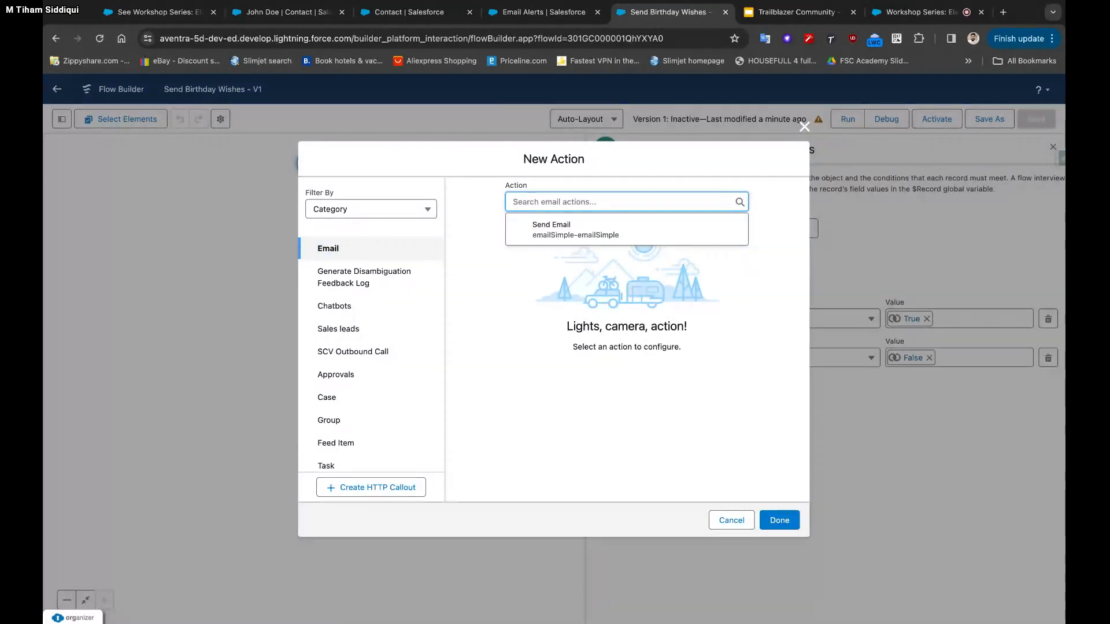
Choose the Send Email action and review all the input values it offers
{"action": "left_click", "coordinate": [556, 234]}
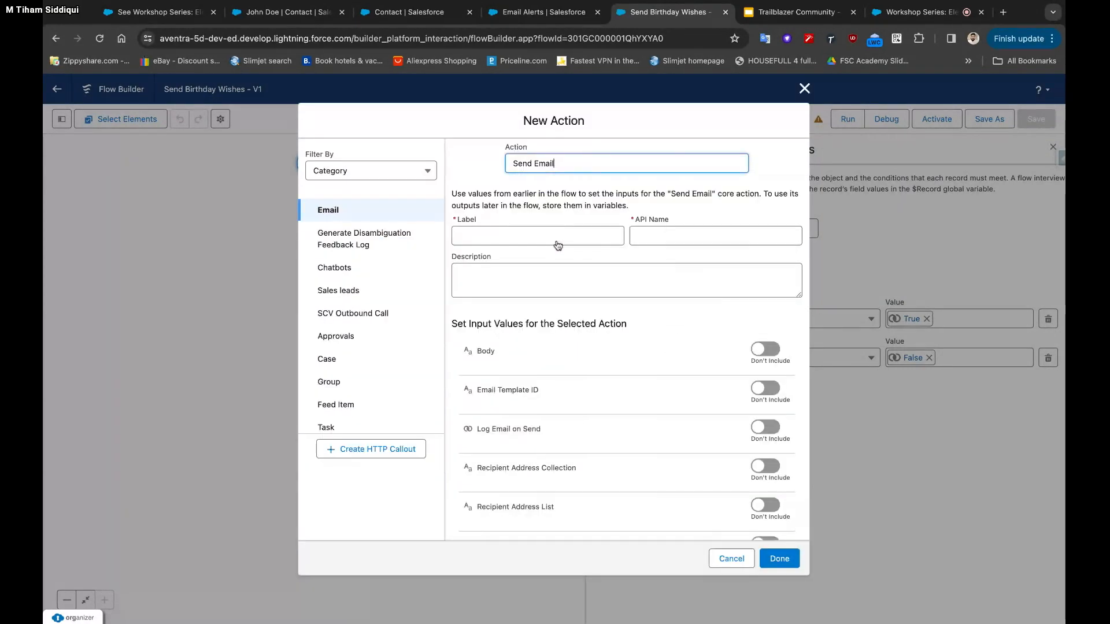
{"action": "scroll", "coordinate": [544, 324], "scroll_direction": "down", "scroll_amount": 2}
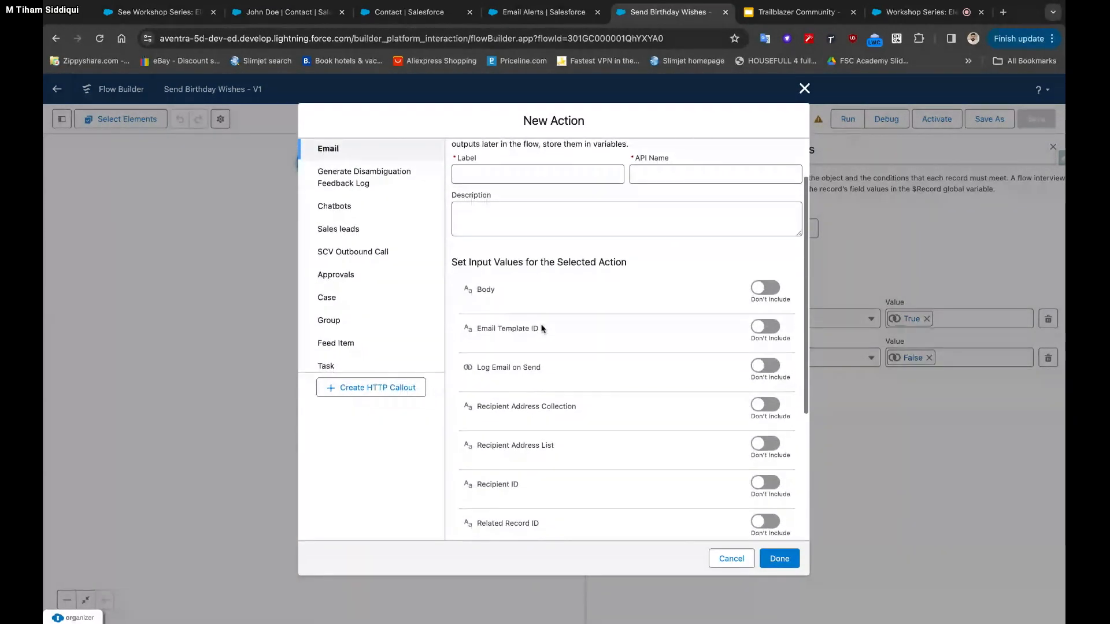
{"action": "scroll", "coordinate": [544, 328], "scroll_direction": "down", "scroll_amount": 3}
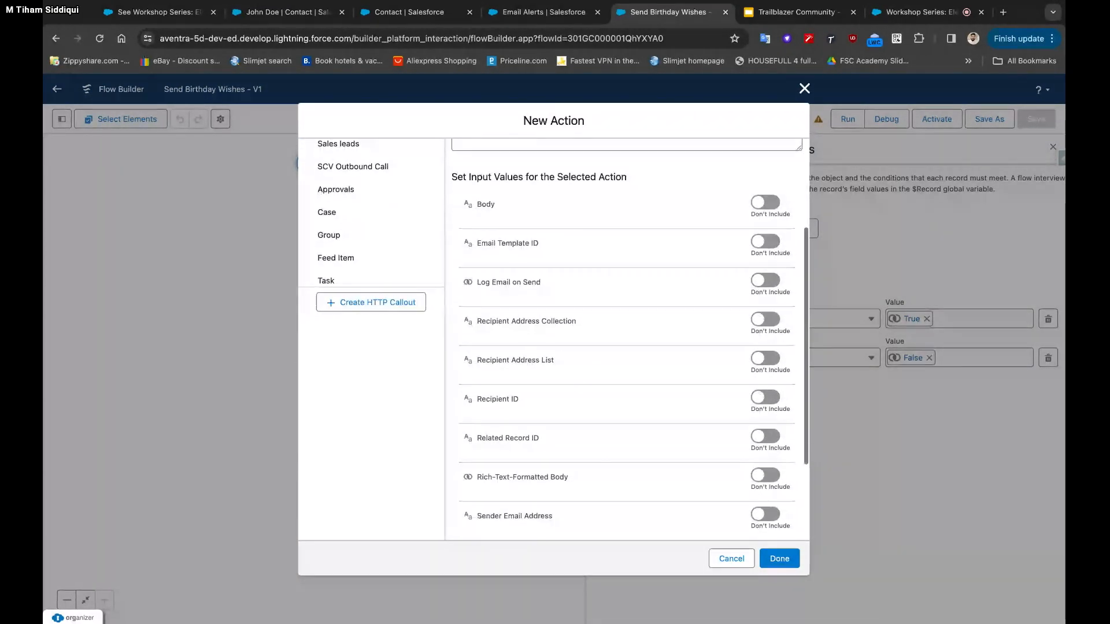
{"action": "scroll", "coordinate": [552, 341], "scroll_direction": "down", "scroll_amount": 4}
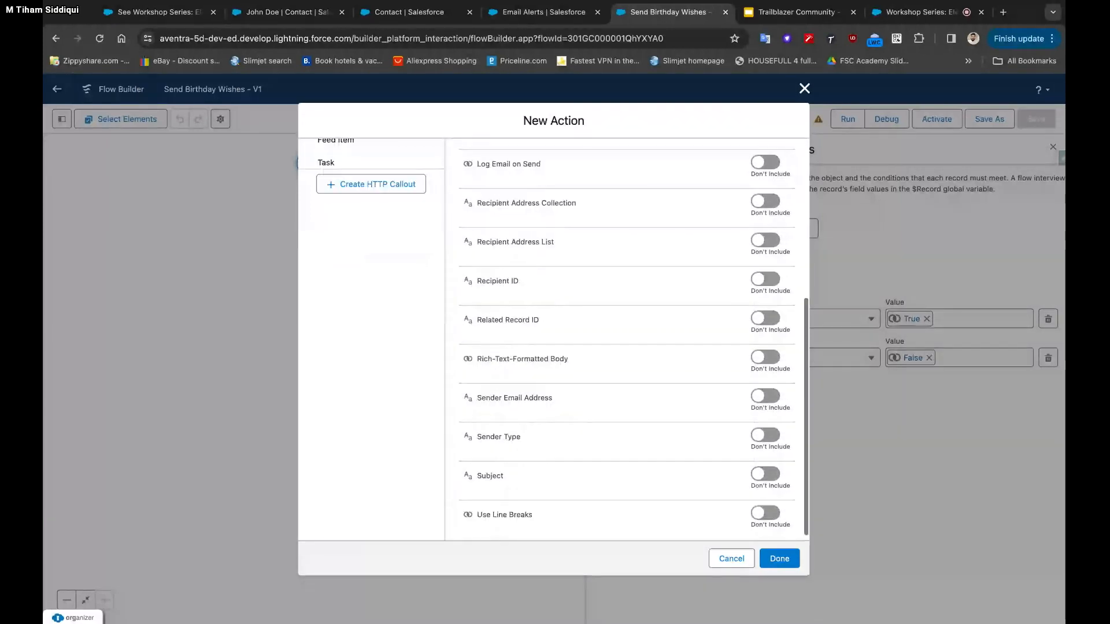
{"action": "scroll", "coordinate": [554, 339], "scroll_direction": "up", "scroll_amount": 4}
{"action": "scroll", "coordinate": [554, 339], "scroll_direction": "up", "scroll_amount": 6}
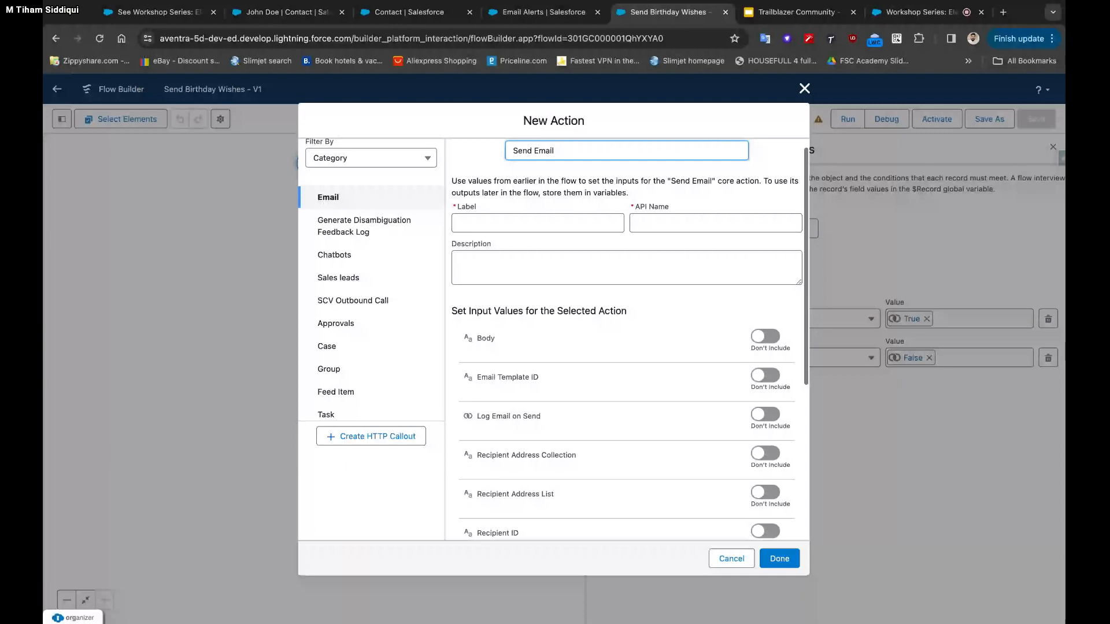
{"action": "scroll", "coordinate": [554, 339], "scroll_direction": "up", "scroll_amount": 1}
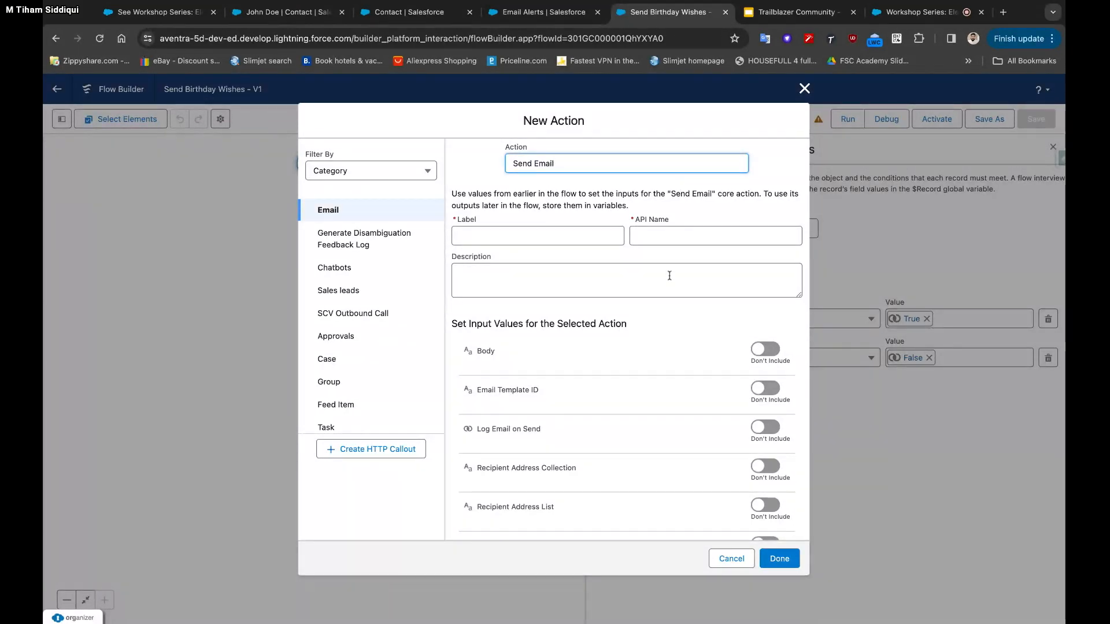
Replace the chosen action with a search for "Email Alert", and clear the search
{"action": "left_click_drag", "start_coordinate": [559, 164], "coordinate": [506, 169]}
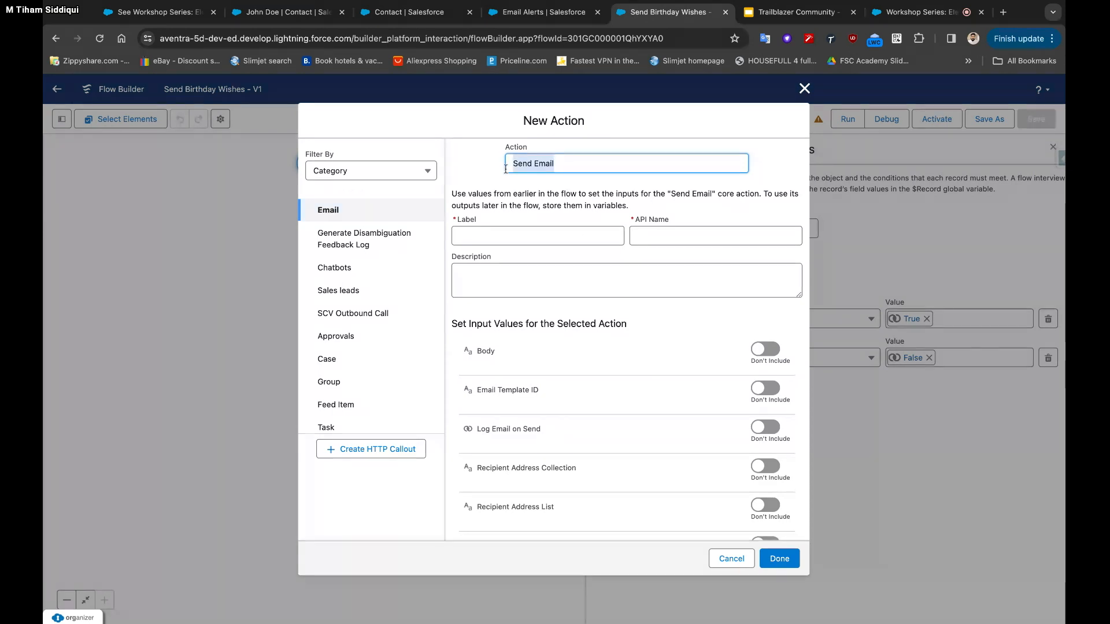
{"action": "type", "text": "Email Aler"}
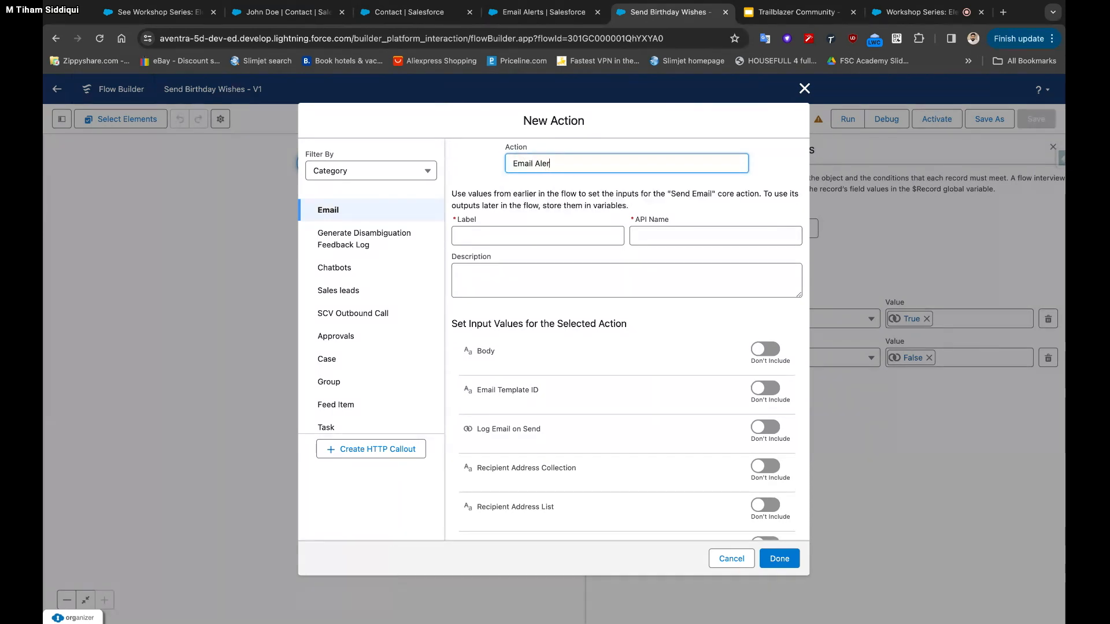
{"action": "type", "text": "t"}
{"action": "key", "text": "BackSpace"}
{"action": "key", "text": "BackSpace"}
{"action": "key", "text": "BackSpace"}
{"action": "key", "text": "BackSpace"}
{"action": "key", "text": "BackSpace"}
{"action": "key", "text": "BackSpace"}
{"action": "key", "text": "BackSpace"}
{"action": "key", "text": "BackSpace"}
{"action": "key", "text": "BackSpace"}
{"action": "key", "text": "BackSpace"}
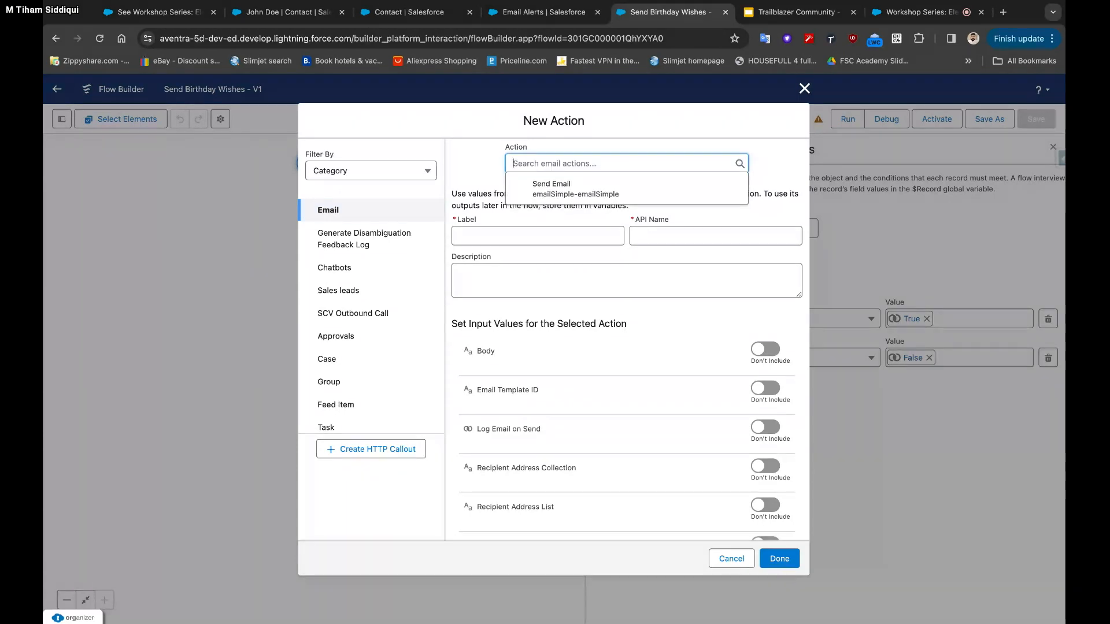
Search the Email category for "Email", choose Send Email, and discard the new action
{"action": "left_click", "coordinate": [376, 215]}
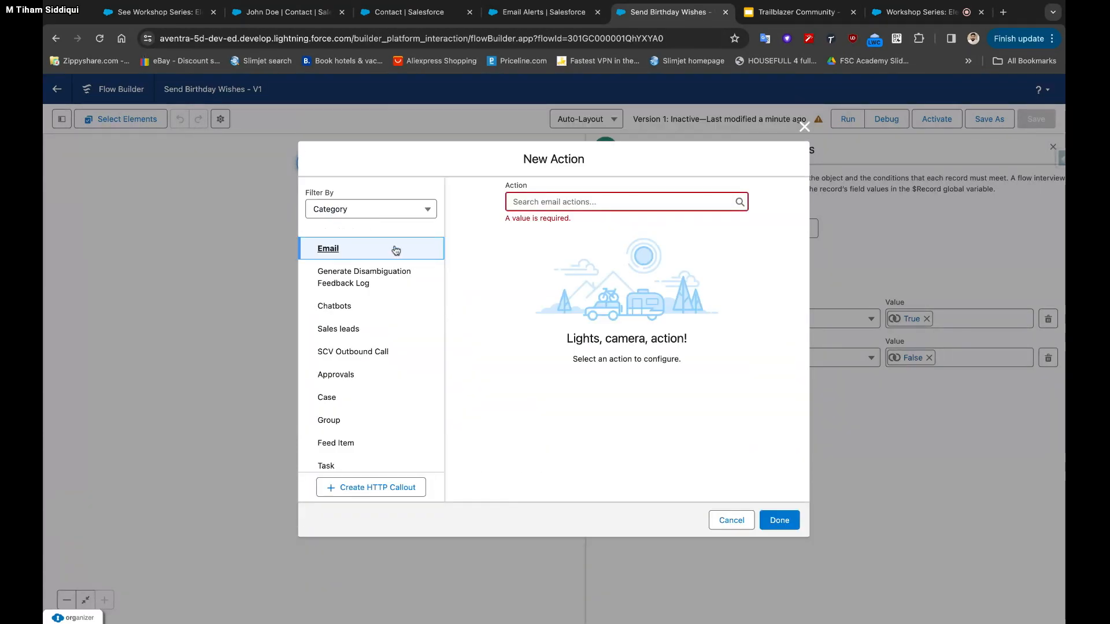
{"action": "left_click", "coordinate": [527, 204]}
{"action": "type", "text": "Email"}
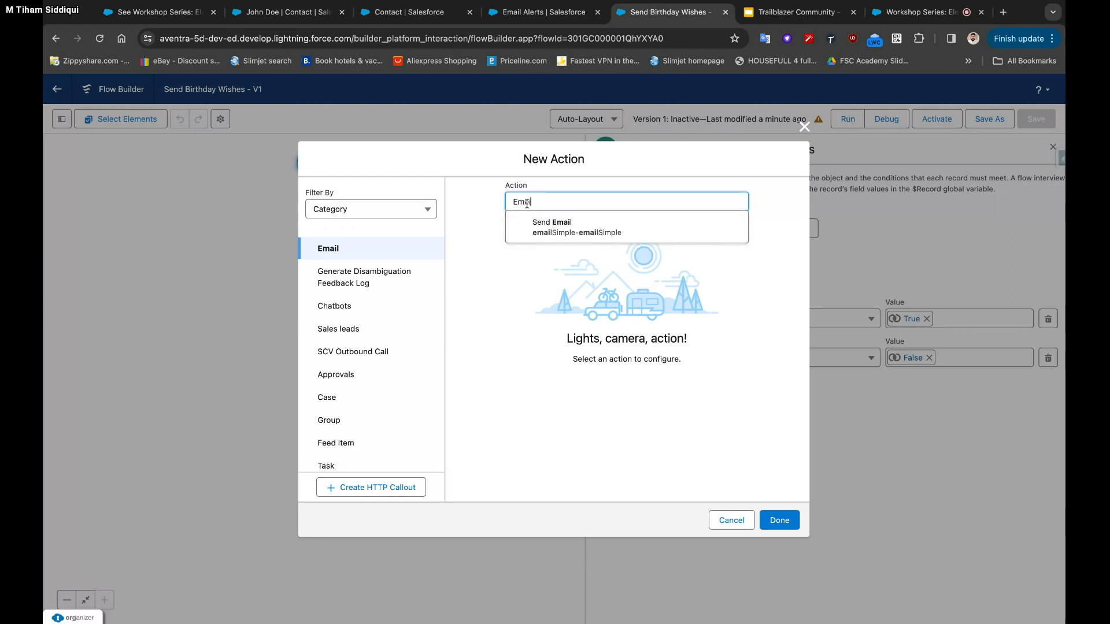
{"action": "left_click", "coordinate": [529, 226]}
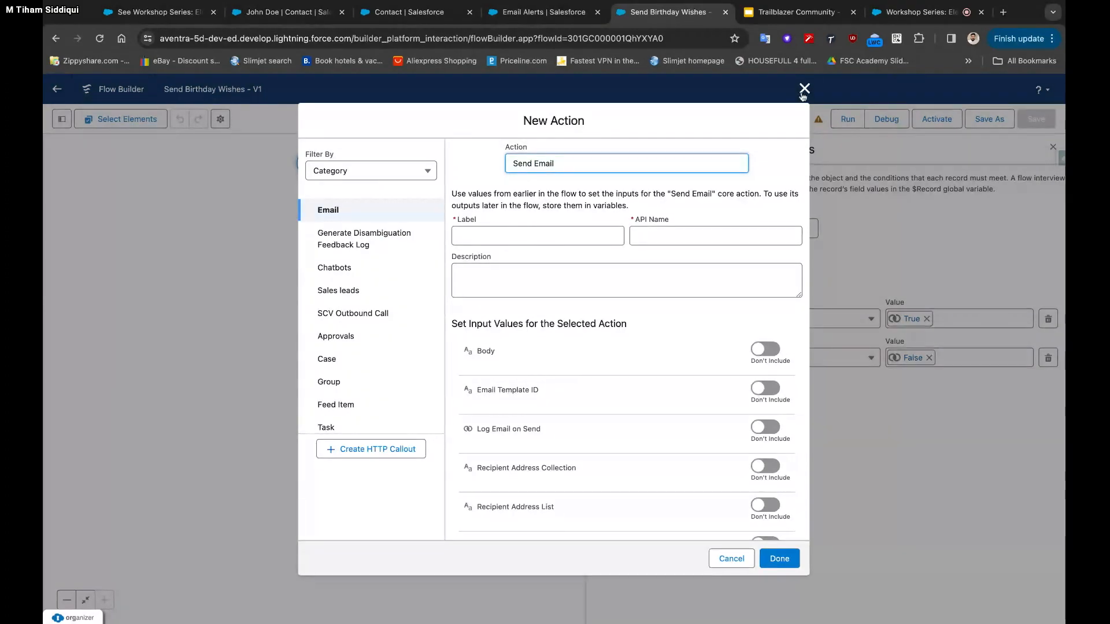
{"action": "left_click", "coordinate": [805, 88]}
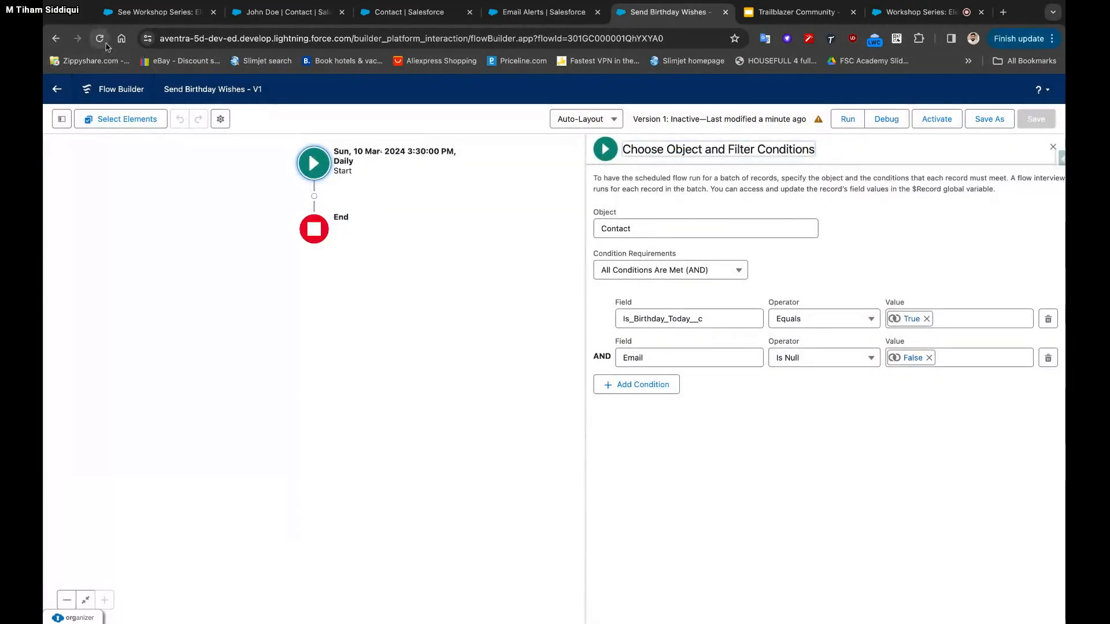
Reload the flow page and add an Action element between Start and End that uses the Send Birthday Greetings Alert
{"action": "left_click", "coordinate": [104, 42]}
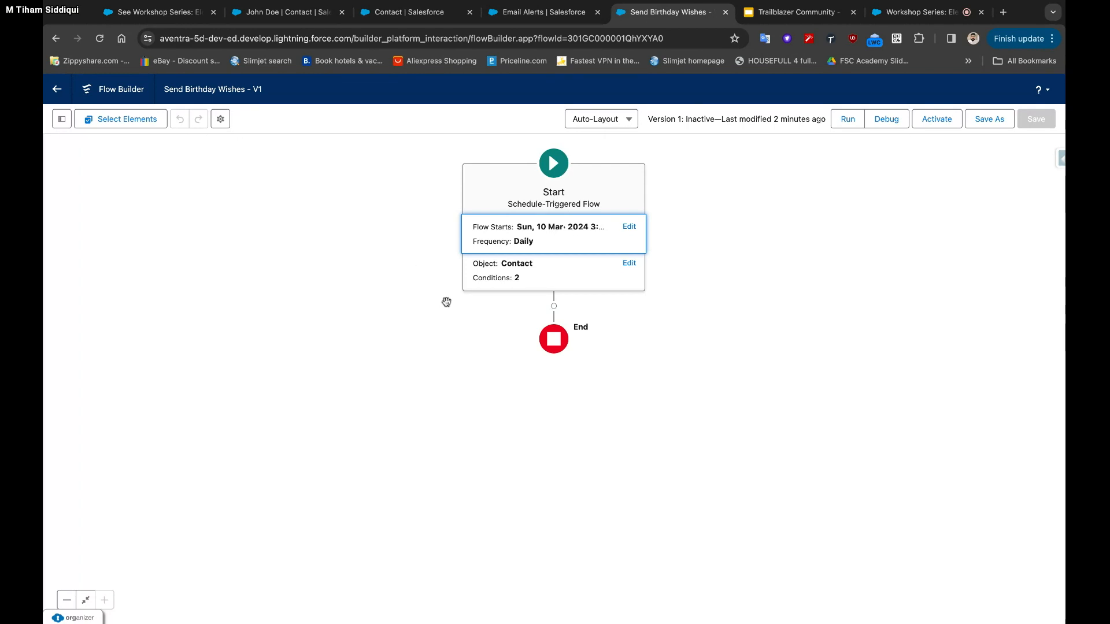
{"action": "left_click", "coordinate": [554, 307]}
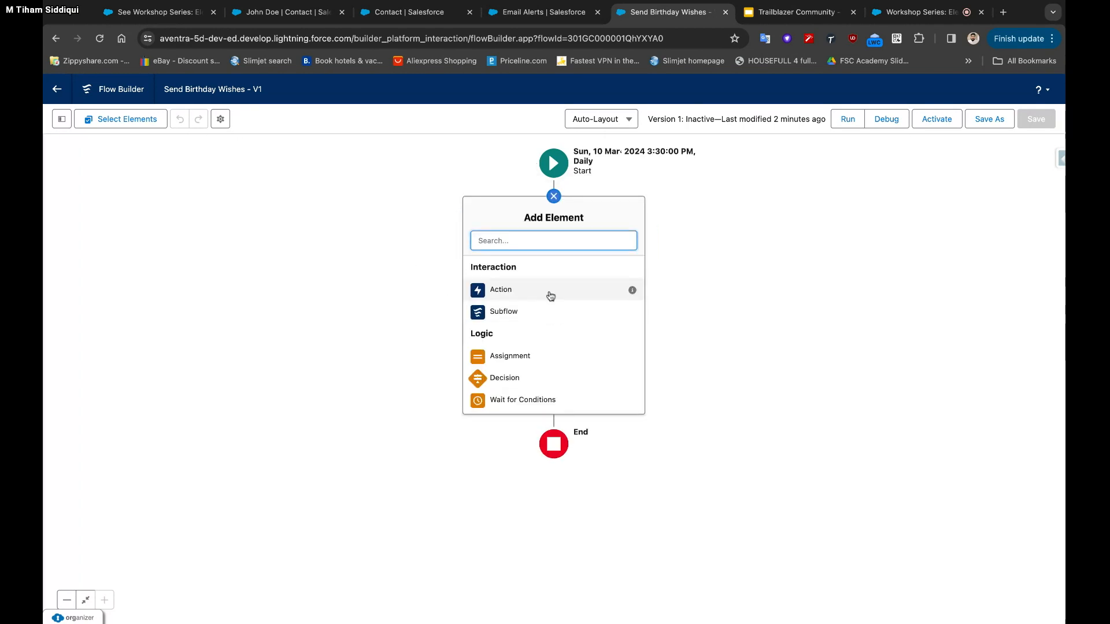
{"action": "left_click", "coordinate": [550, 293]}
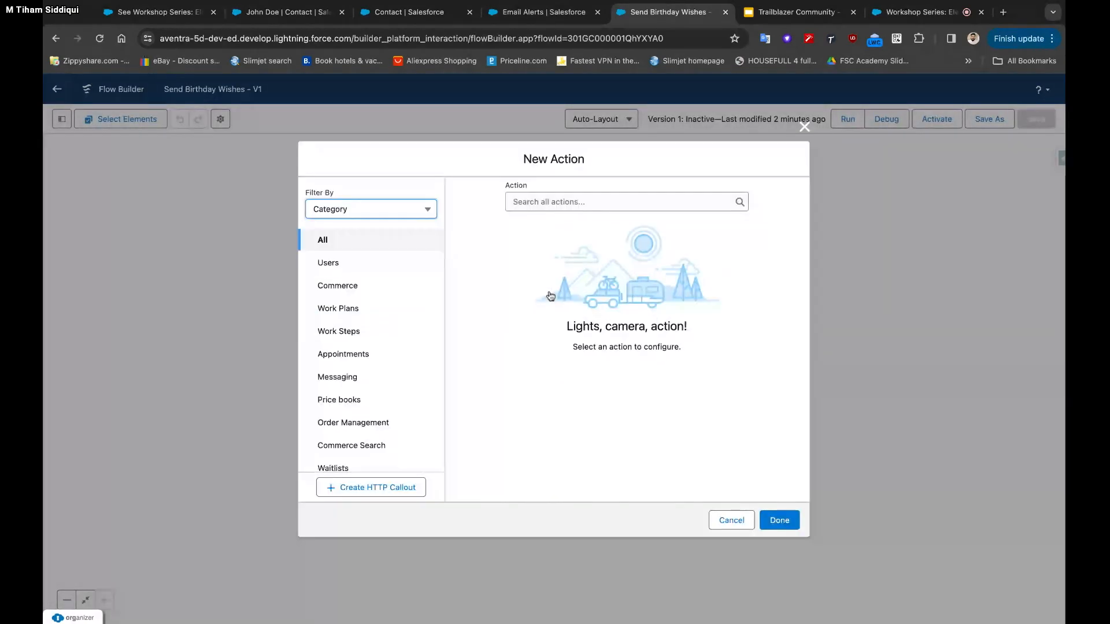
{"action": "left_click", "coordinate": [545, 204]}
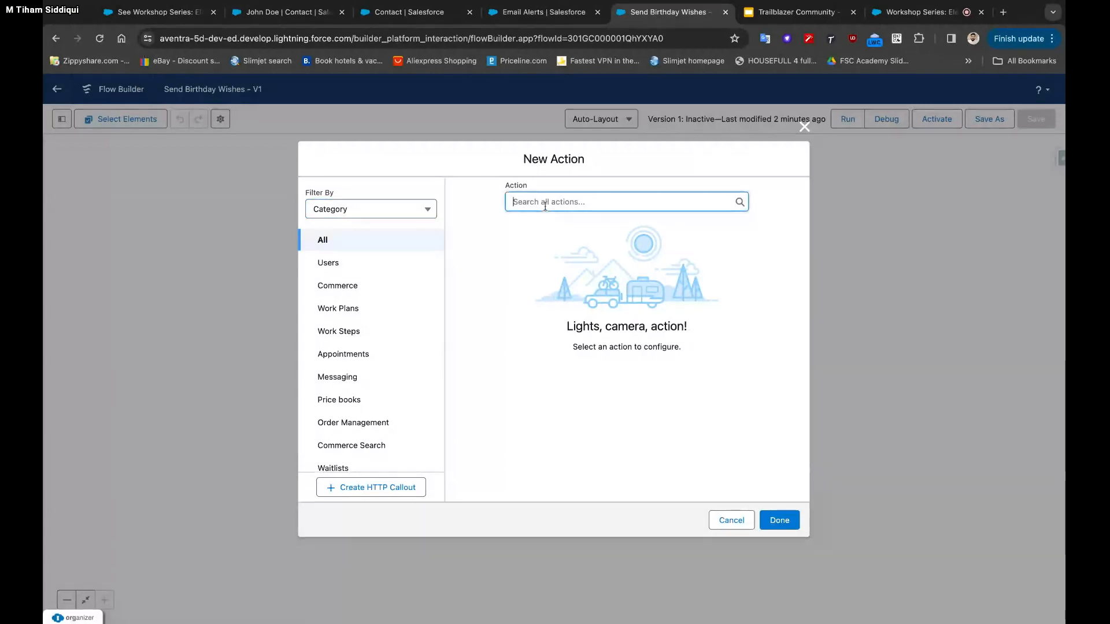
{"action": "type", "text": "Emai"}
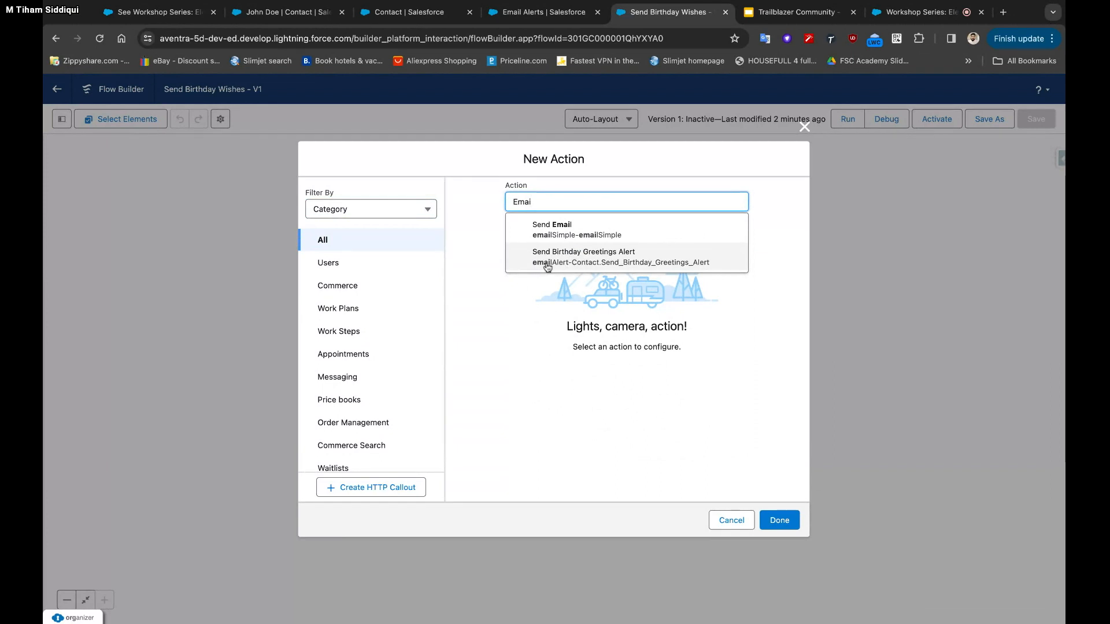
{"action": "left_click", "coordinate": [612, 262]}
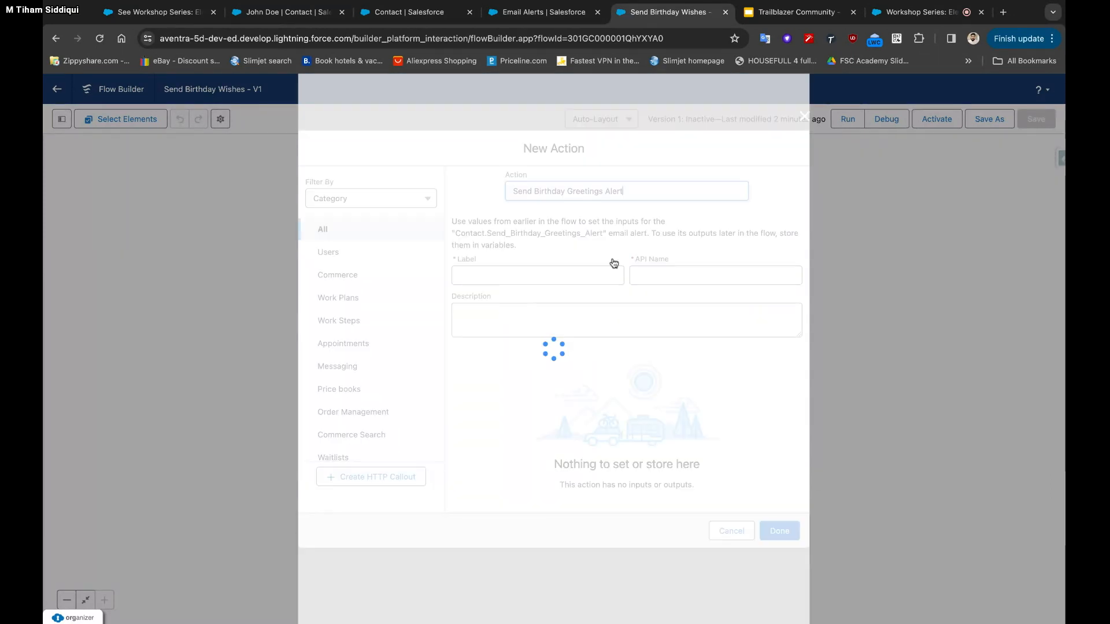
Label the new action "Send Birthday Greetings" and let its API name fill in as Send_Birthday_Greetings
{"action": "left_click", "coordinate": [569, 273]}
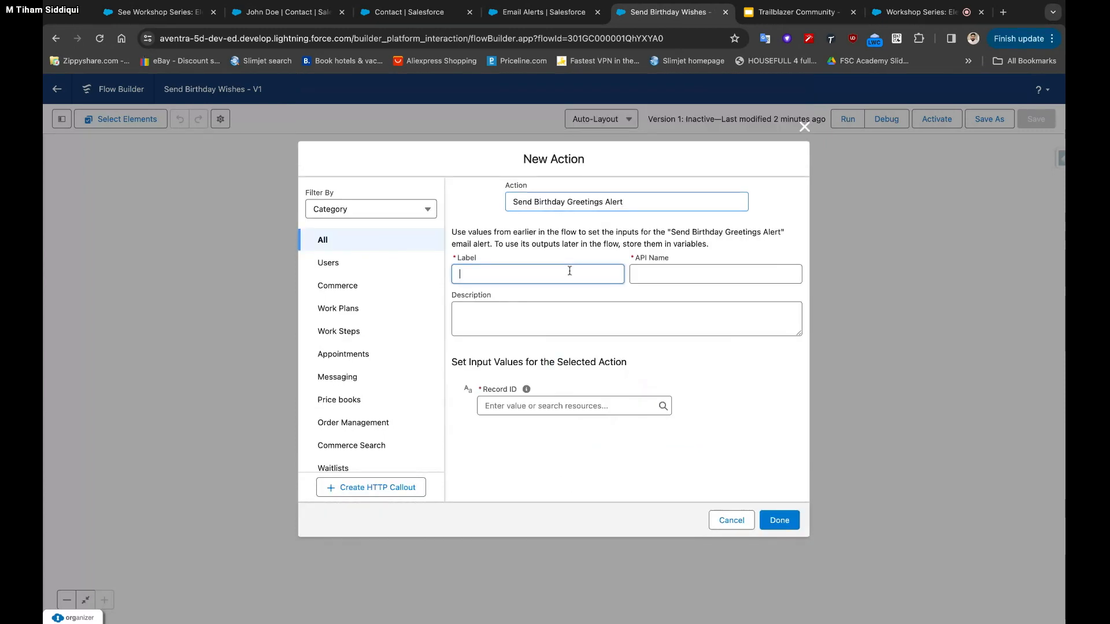
{"action": "type", "text": "Send Emai"}
{"action": "key", "text": "BackSpace"}
{"action": "key", "text": "BackSpace"}
{"action": "key", "text": "BackSpace"}
{"action": "key", "text": "BackSpace"}
{"action": "key", "text": "BackSpace"}
{"action": "key", "text": "BackSpace"}
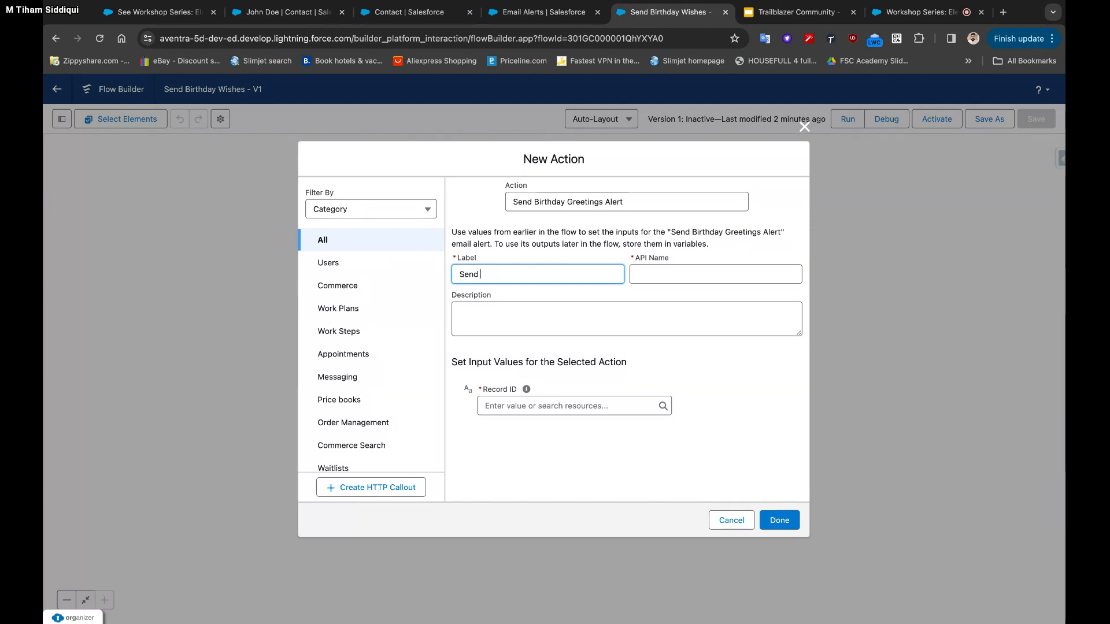
{"action": "type", "text": "Birthday Greet"}
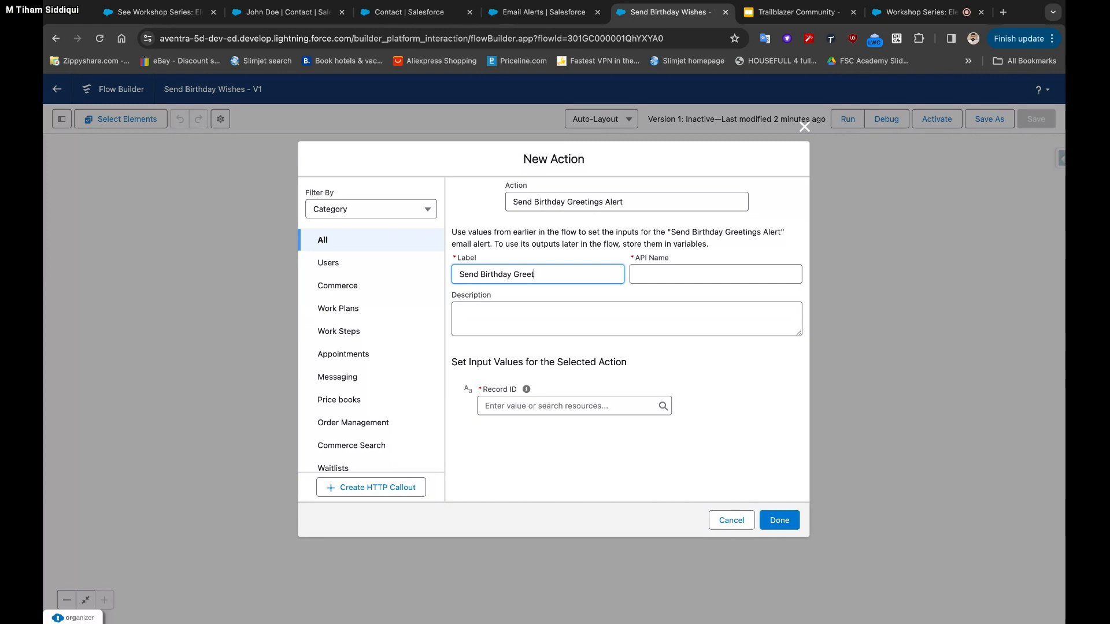
{"action": "type", "text": "ings"}
{"action": "left_click", "coordinate": [611, 257]}
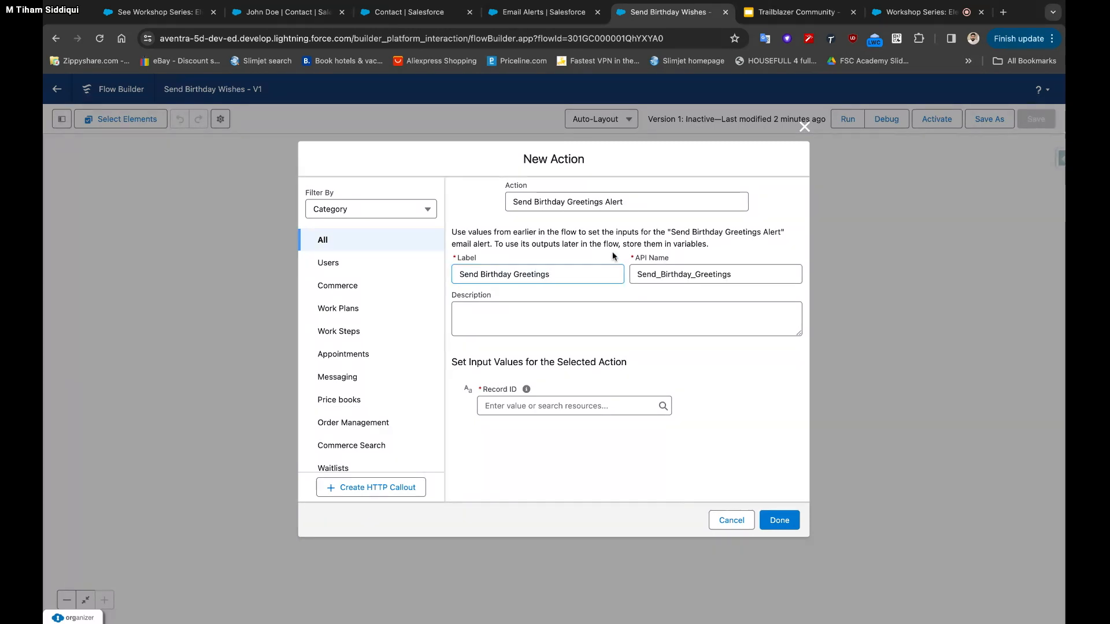
Set the action's Record ID to the triggering contact's {!$Record.Id}, finish the action, and save the flow
{"action": "left_click", "coordinate": [500, 404]}
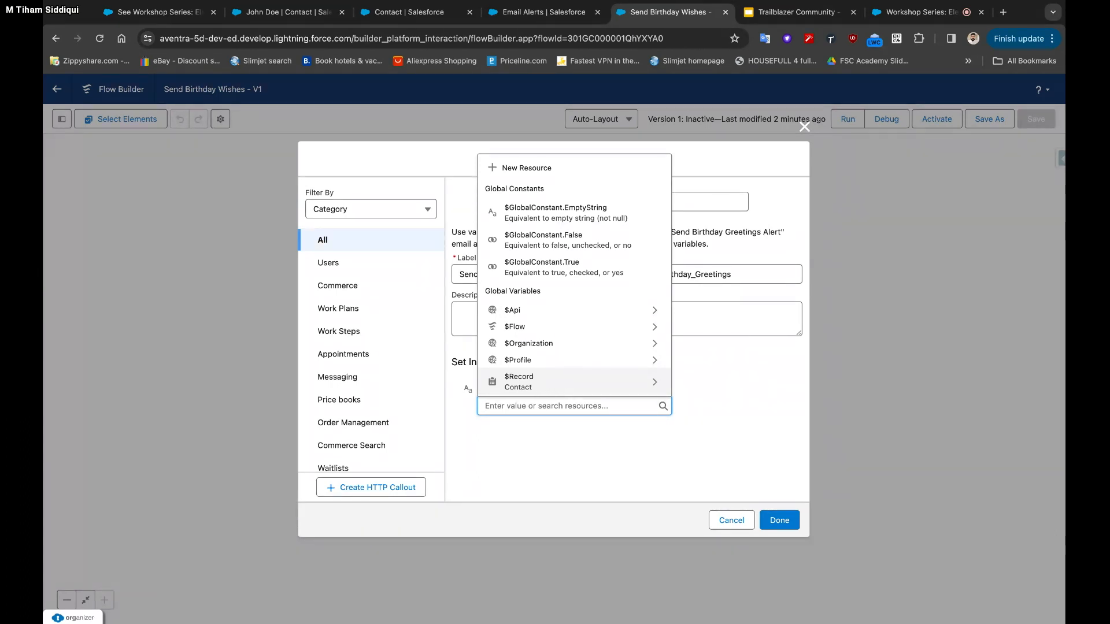
{"action": "left_click", "coordinate": [648, 384]}
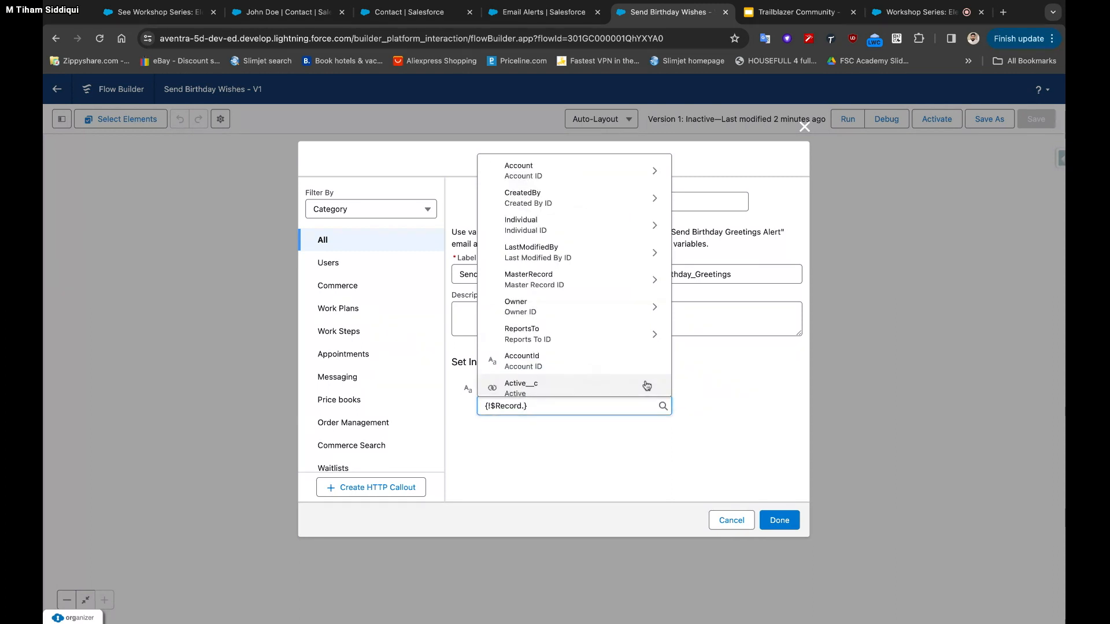
{"action": "scroll", "coordinate": [556, 357], "scroll_direction": "down", "scroll_amount": 1}
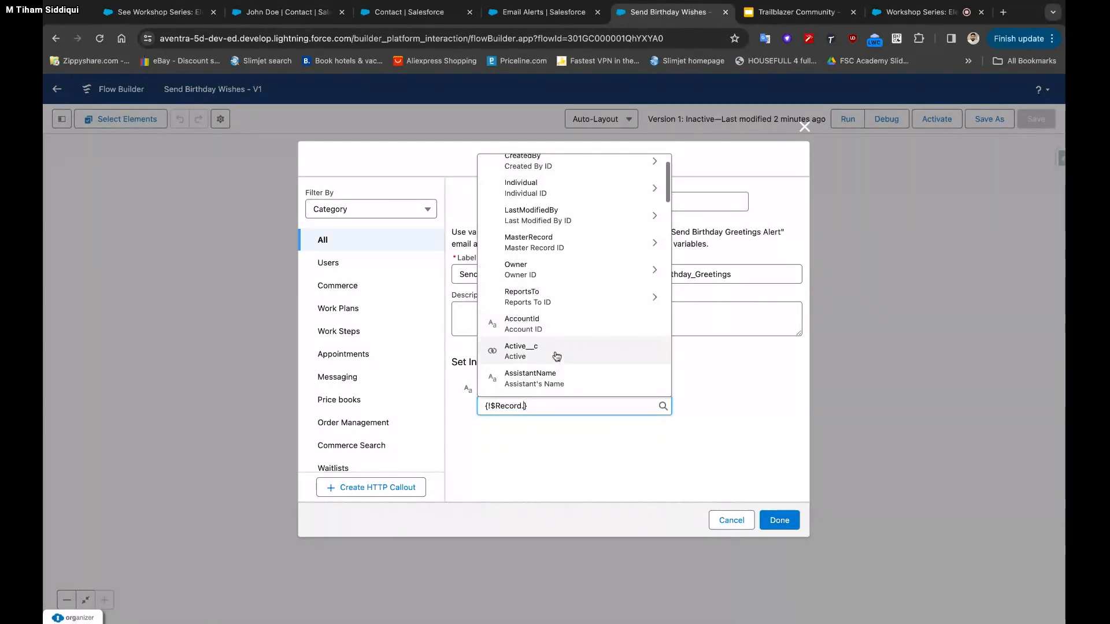
{"action": "type", "text": "Id"}
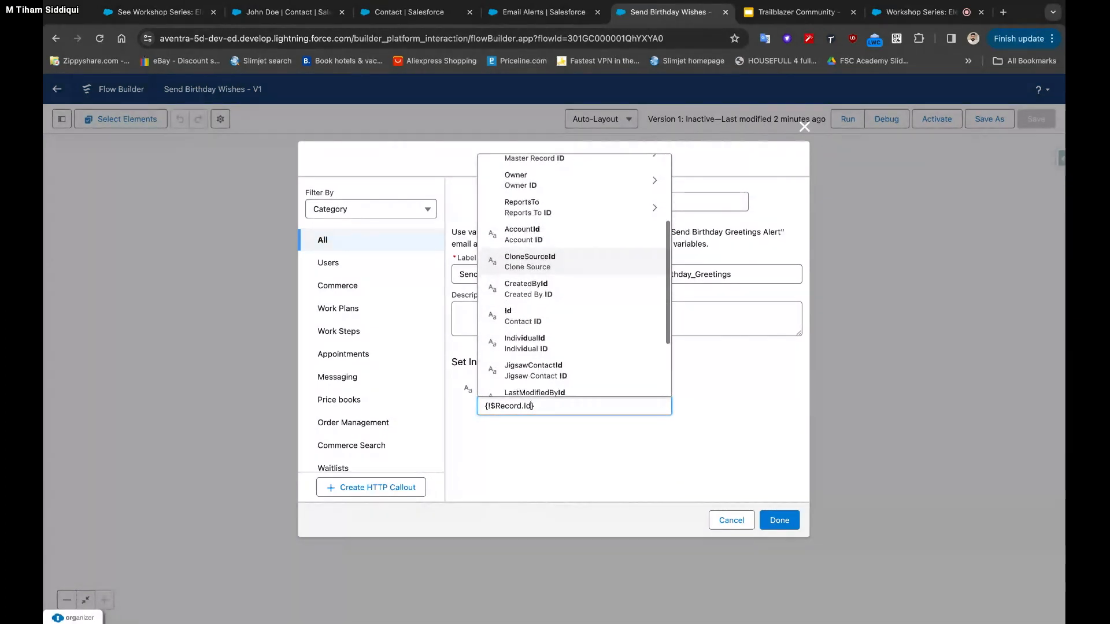
{"action": "left_click", "coordinate": [528, 317]}
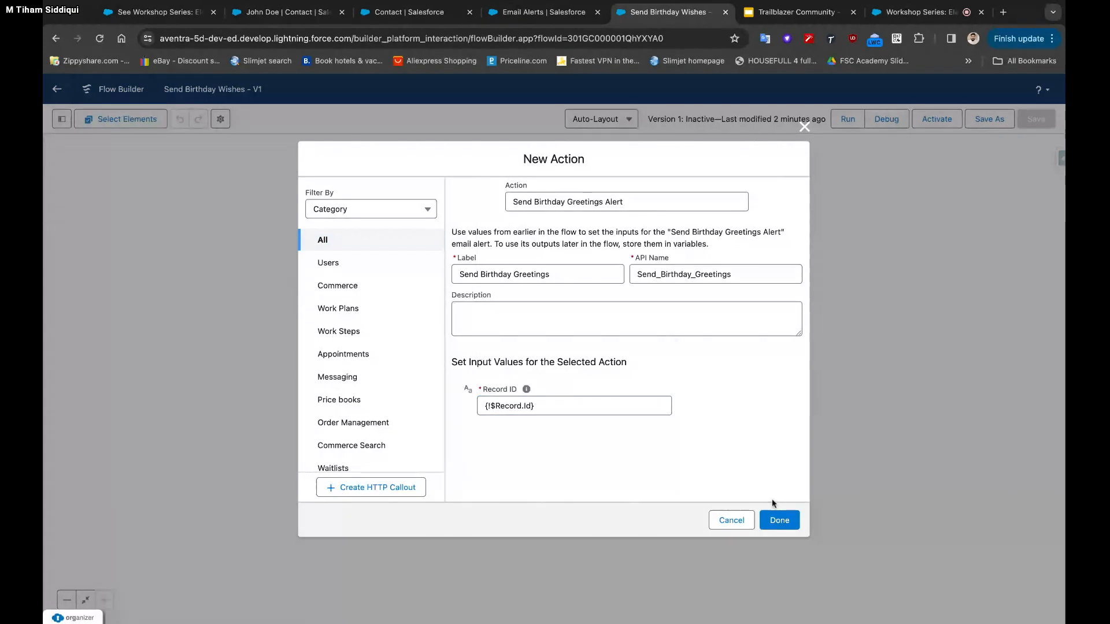
{"action": "left_click", "coordinate": [779, 520]}
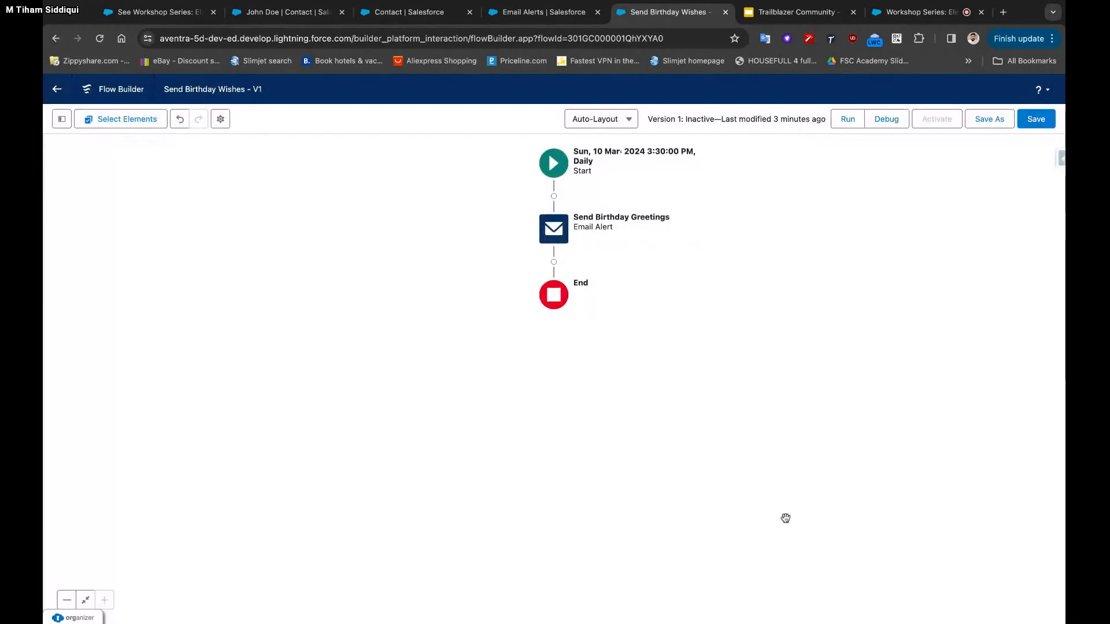
{"action": "left_click", "coordinate": [1034, 121]}
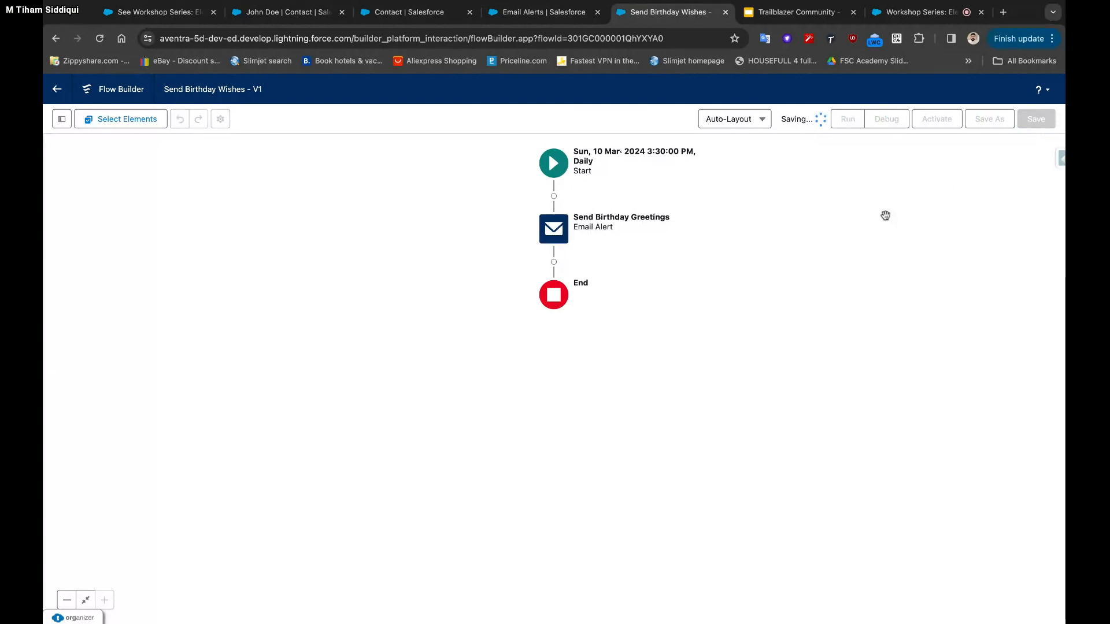
Open the Mailinator website, mailinator.com, in a new browser tab
{"action": "left_click", "coordinate": [1003, 12]}
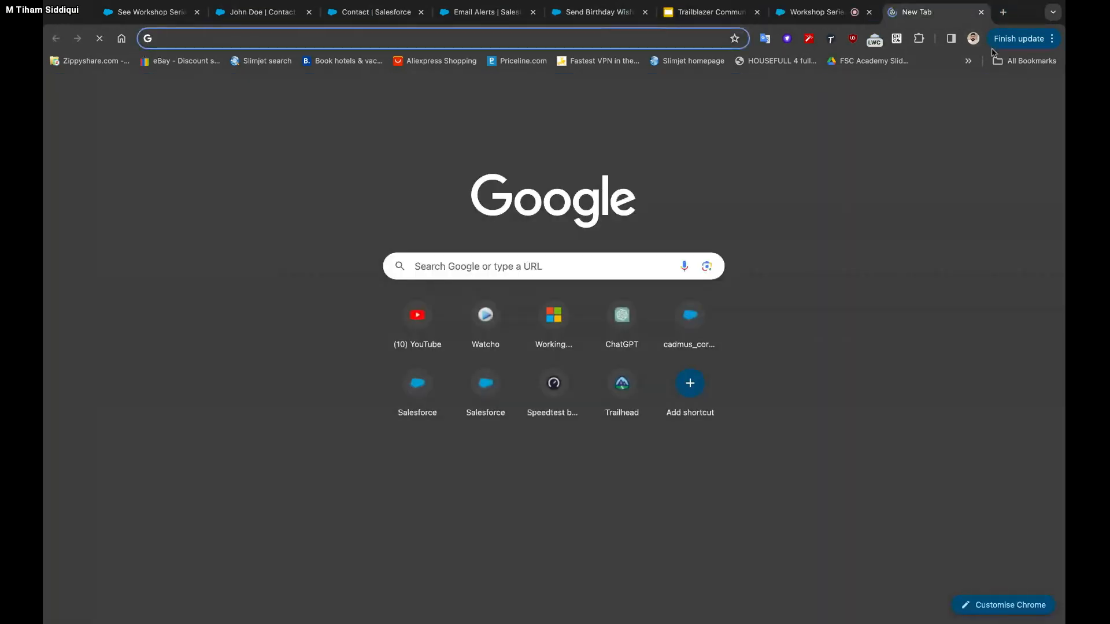
{"action": "type", "text": "mailnator.com"}
{"action": "key", "text": "Return"}
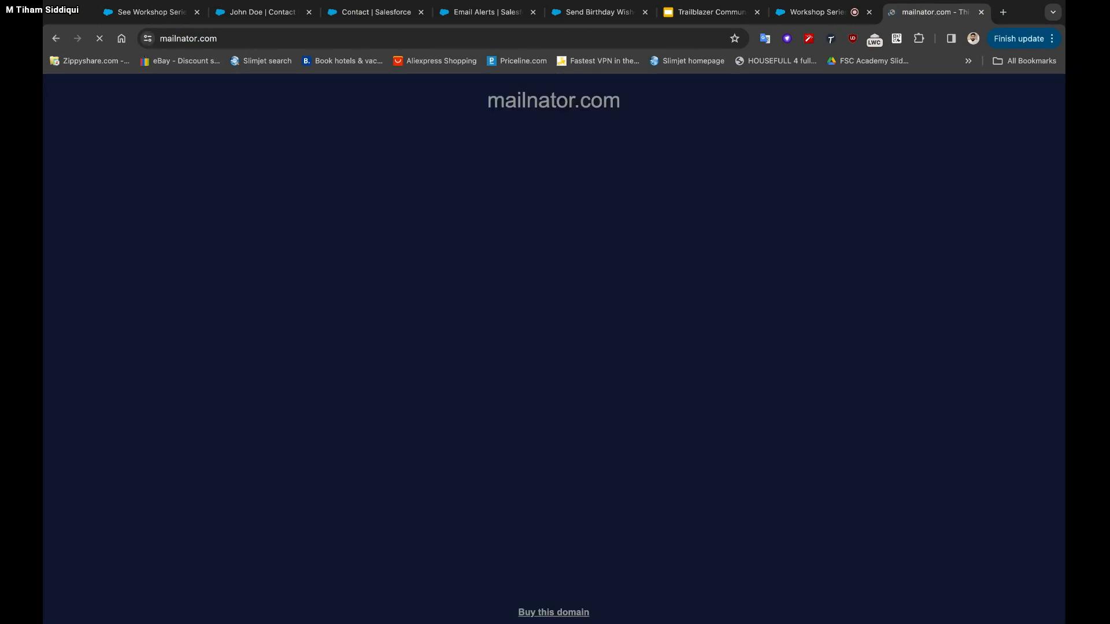
{"action": "left_click", "coordinate": [543, 39]}
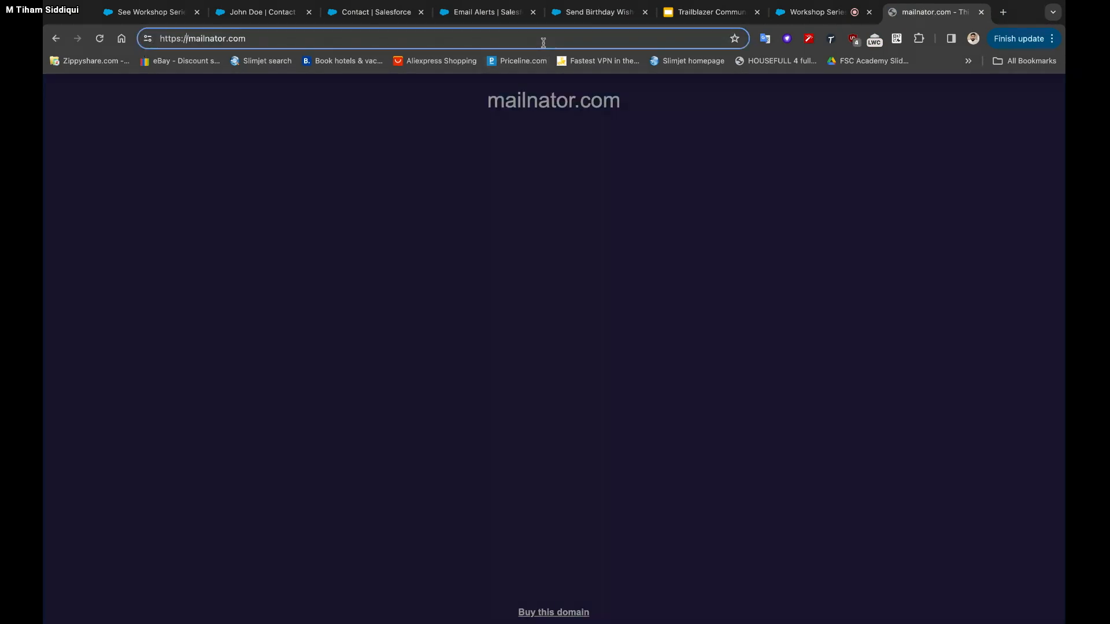
{"action": "key", "text": "Right"}
{"action": "key", "text": "Return"}
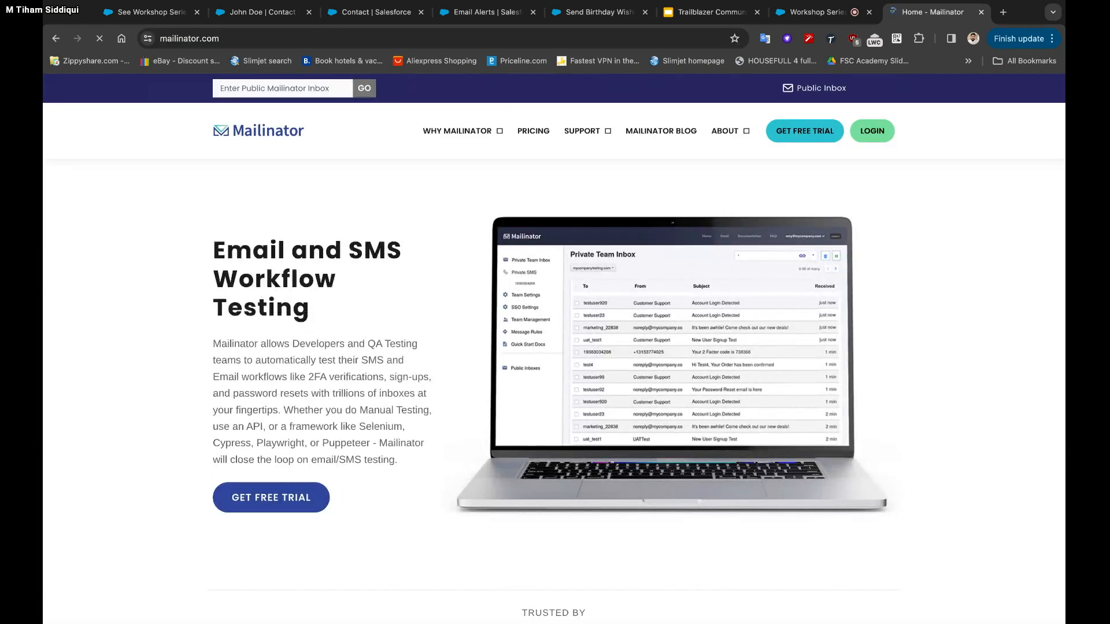
Open the public Mailinator inbox named after the test contact's first name
{"action": "type", "text": "joh"}
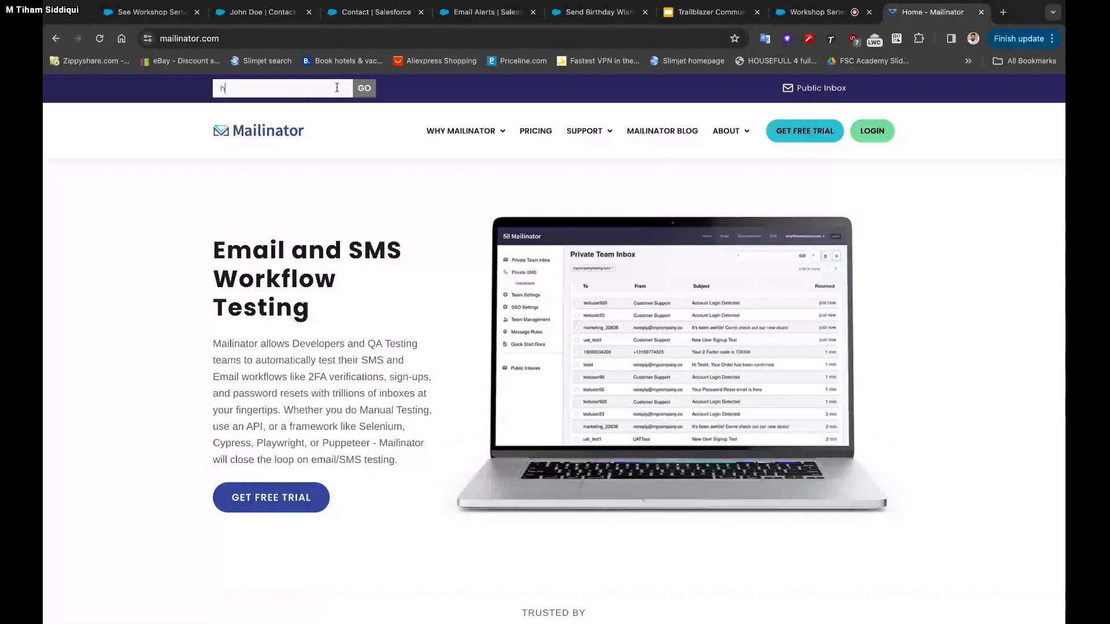
{"action": "type", "text": "n"}
{"action": "left_click", "coordinate": [373, 93]}
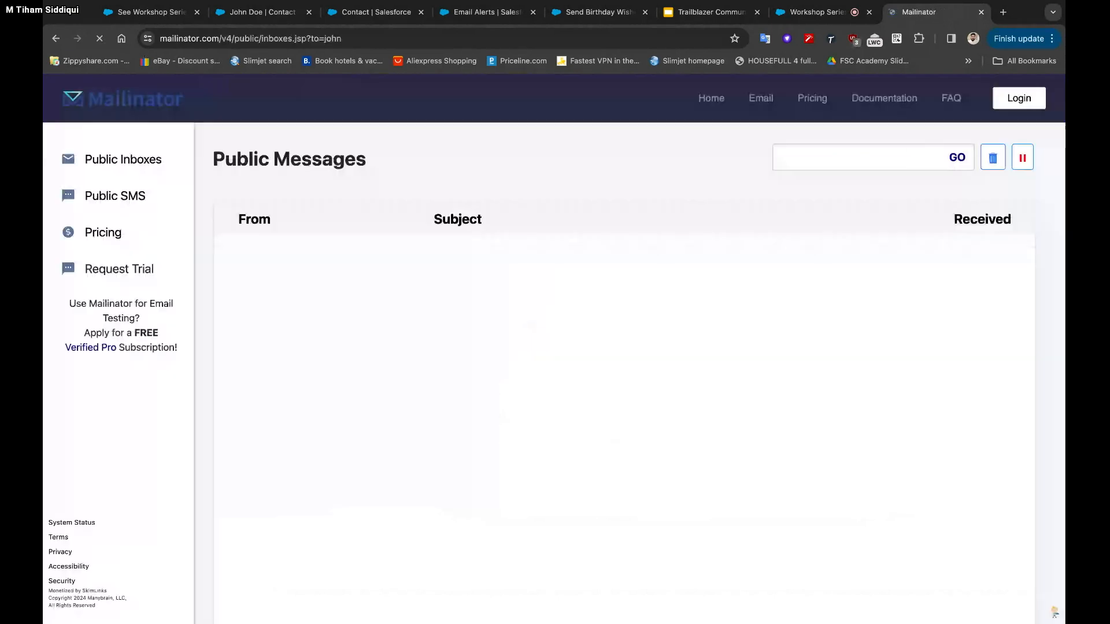
Copy the mailinator.com domain, fill in the Salesforce contact's email with the inbox's address at that domain, and save the record
{"action": "left_click", "coordinate": [215, 38]}
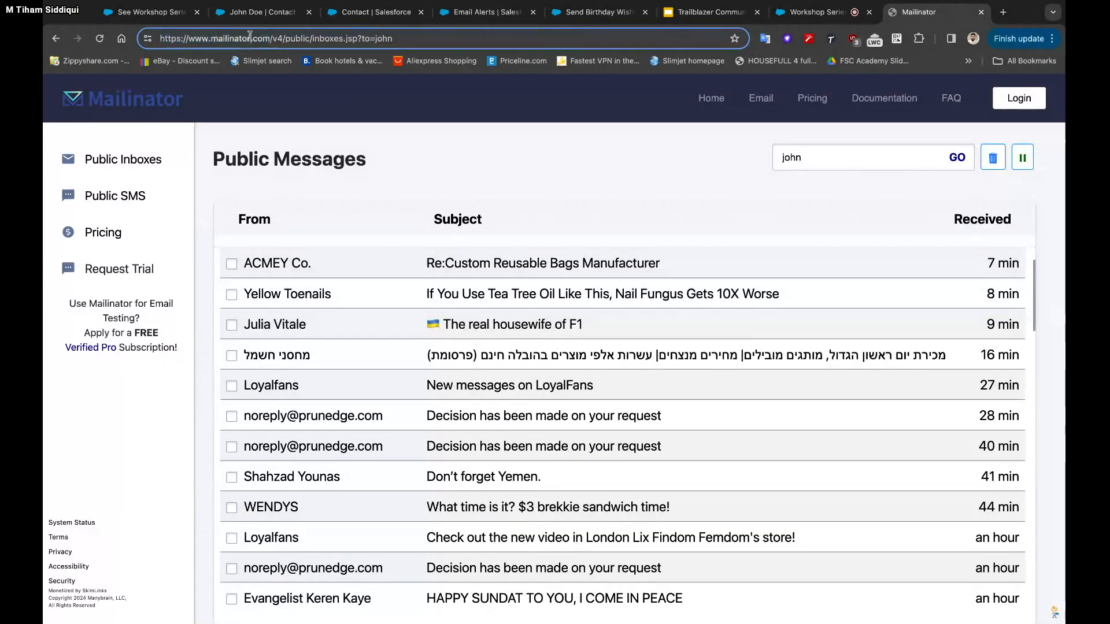
{"action": "left_click_drag", "start_coordinate": [270, 37], "coordinate": [213, 38]}
{"action": "key", "text": "super+c"}
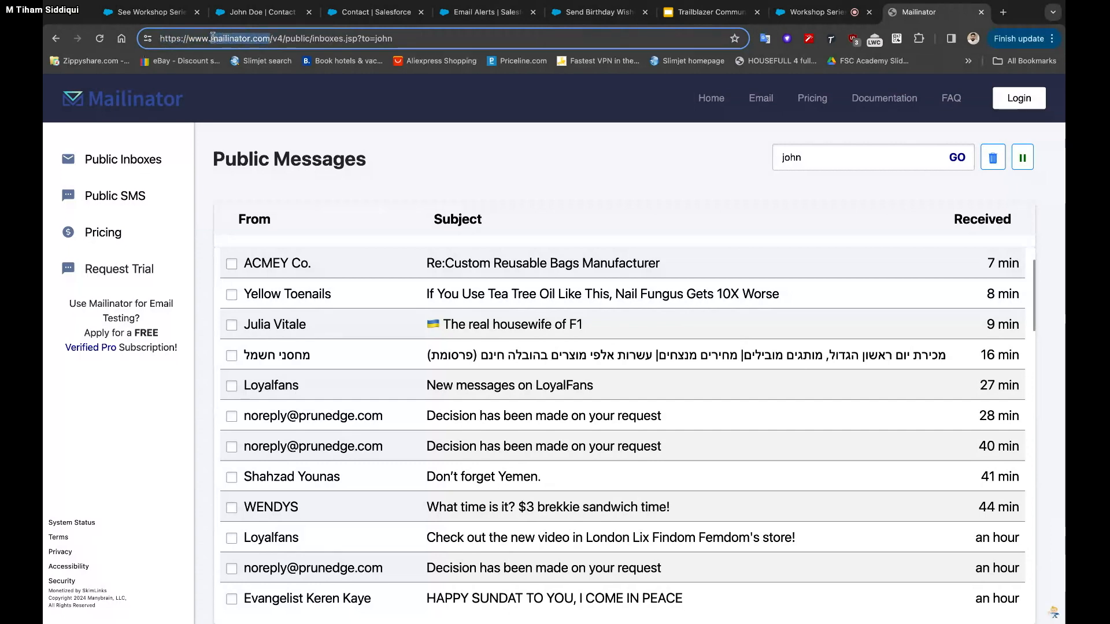
{"action": "left_click", "coordinate": [257, 11]}
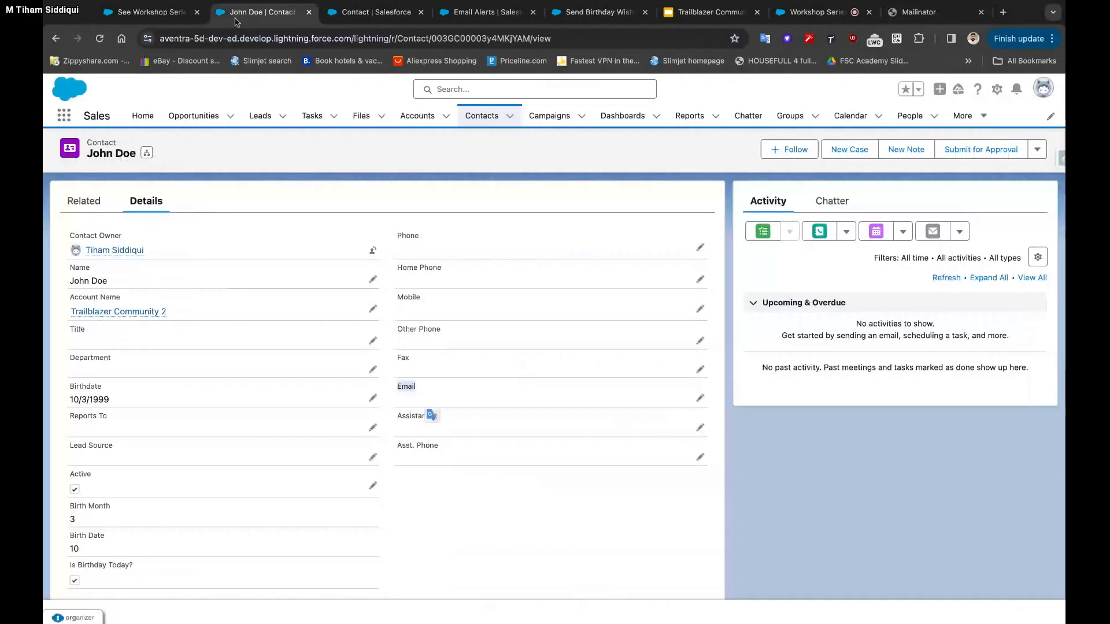
{"action": "left_click", "coordinate": [700, 399]}
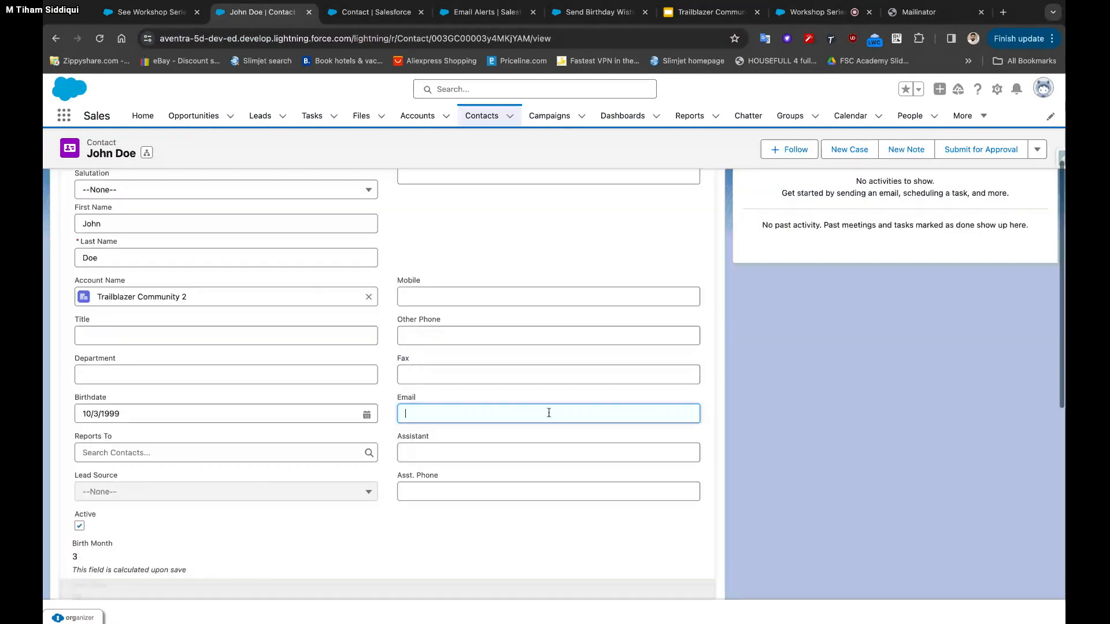
{"action": "type", "text": "john"}
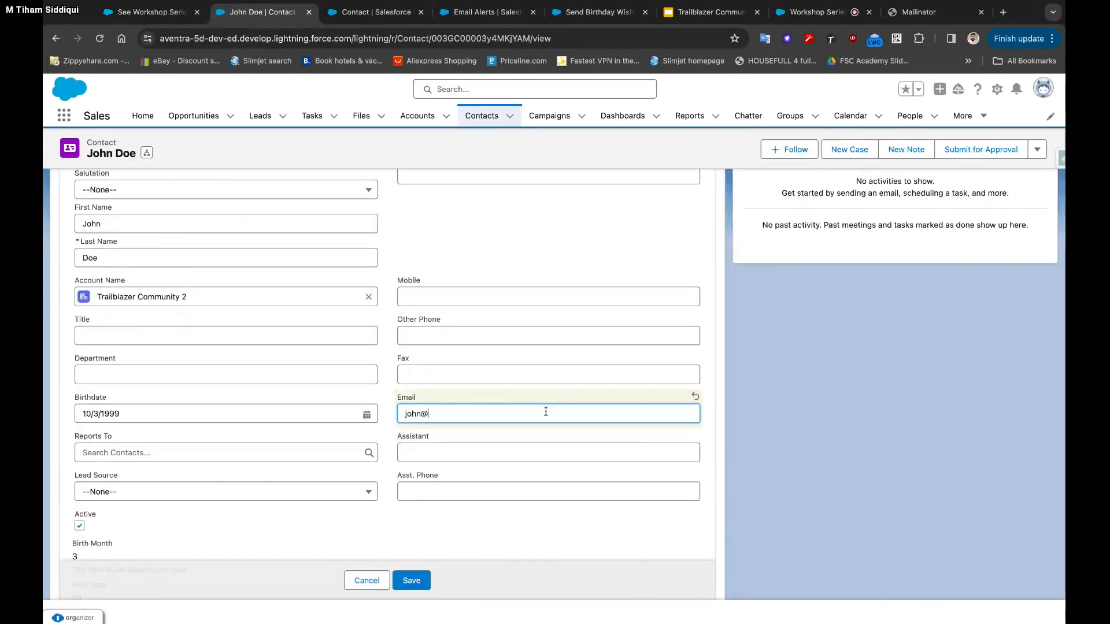
{"action": "type", "text": "@"}
{"action": "key", "text": "super+v"}
{"action": "left_click", "coordinate": [412, 580]}
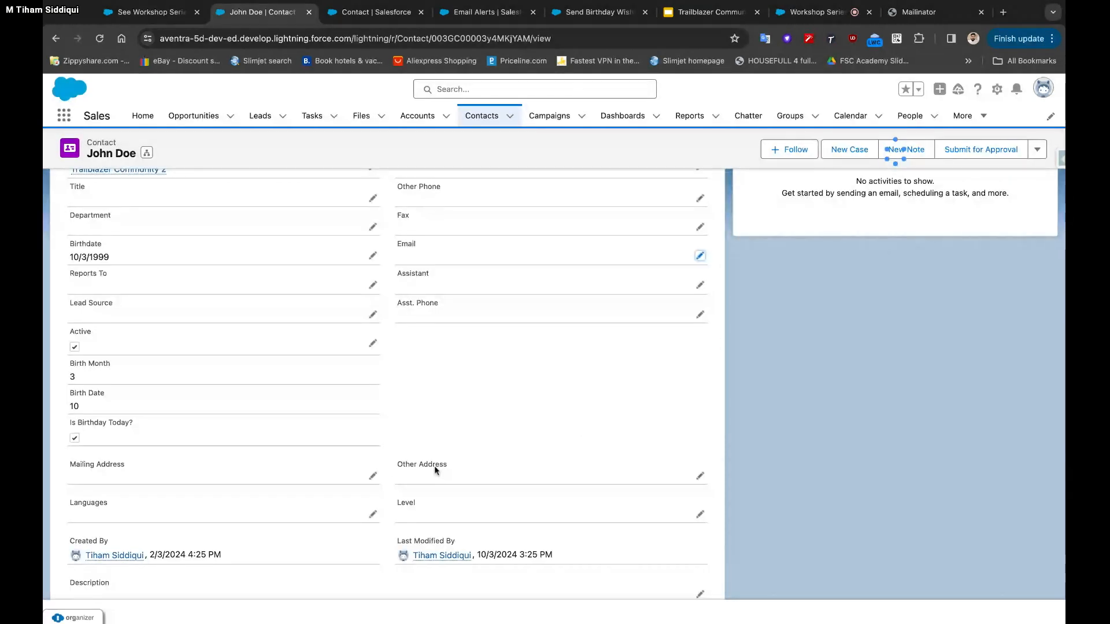
Return to the Send Birthday Wishes flow and run a debug with rollback mode off
{"action": "left_click", "coordinate": [596, 17]}
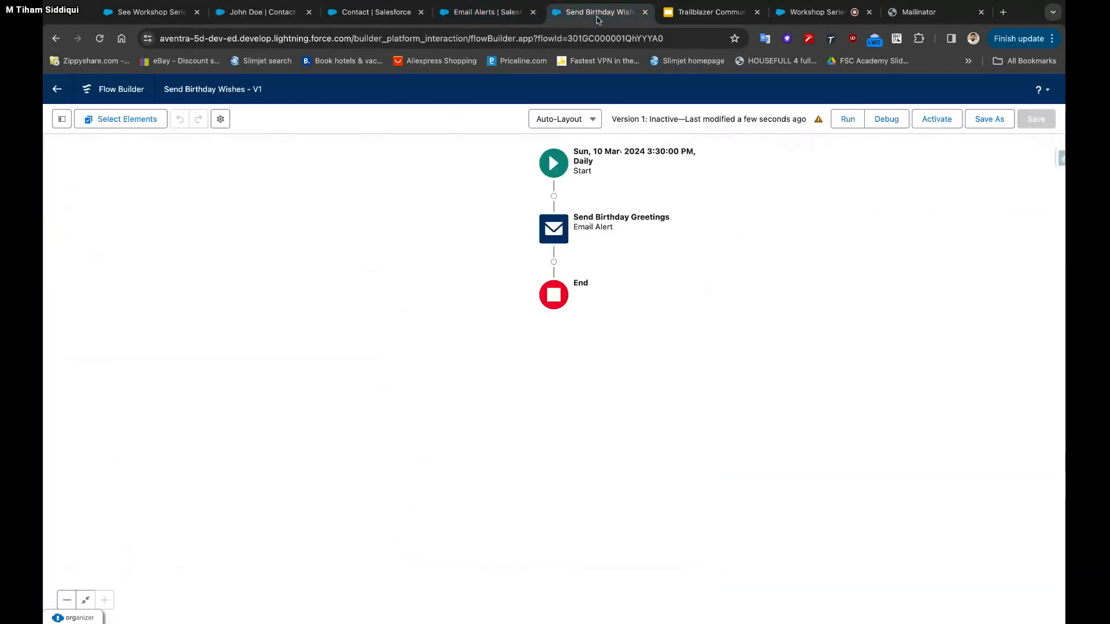
{"action": "left_click", "coordinate": [891, 122]}
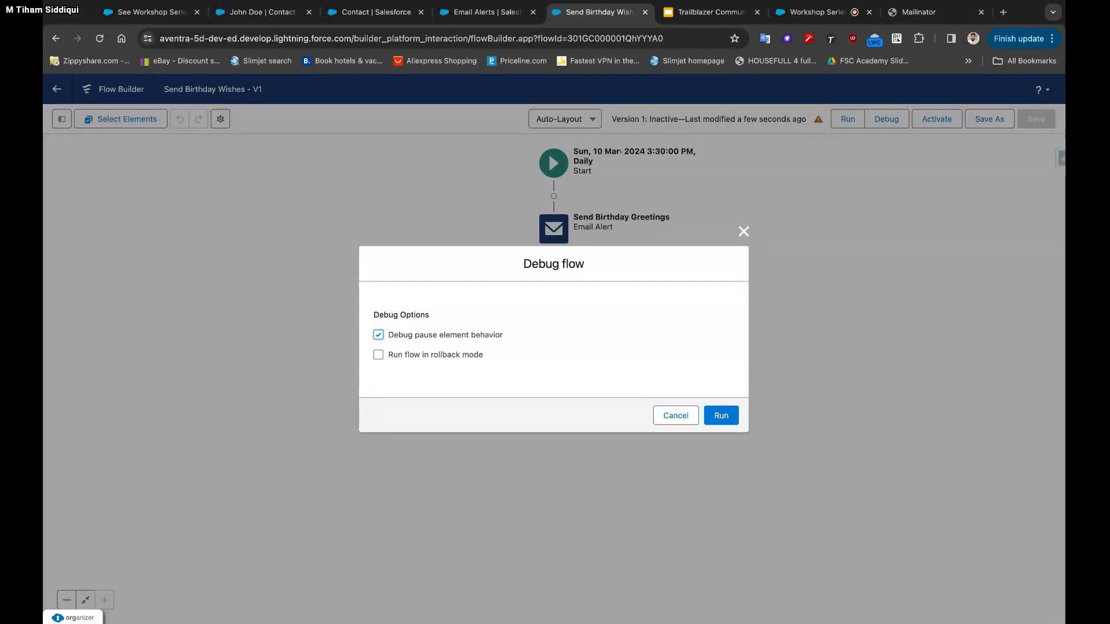
{"action": "left_click", "coordinate": [711, 416]}
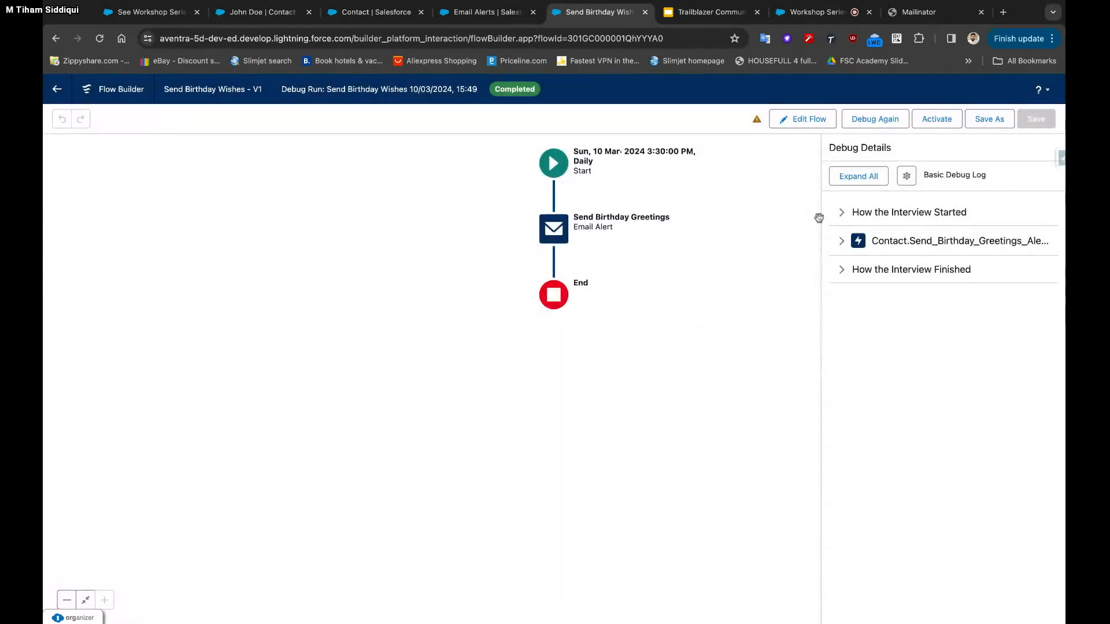
Examine the debug details for the interview start, the Send Birthday Greetings Alert action, and the interview finish
{"action": "left_click", "coordinate": [853, 213]}
{"action": "left_click", "coordinate": [839, 330]}
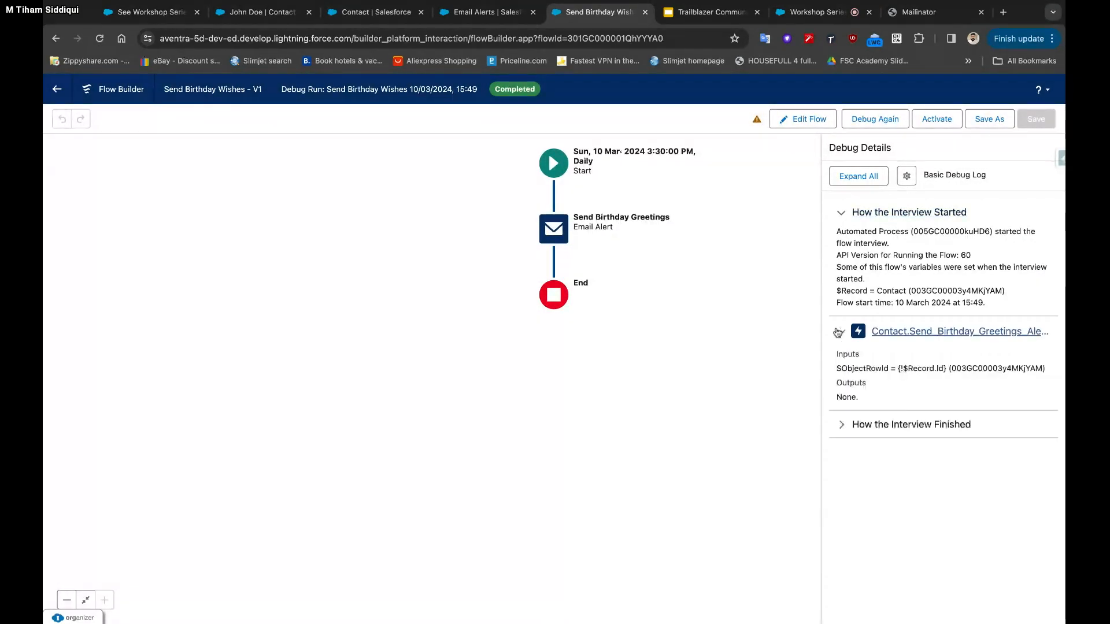
{"action": "left_click", "coordinate": [842, 426]}
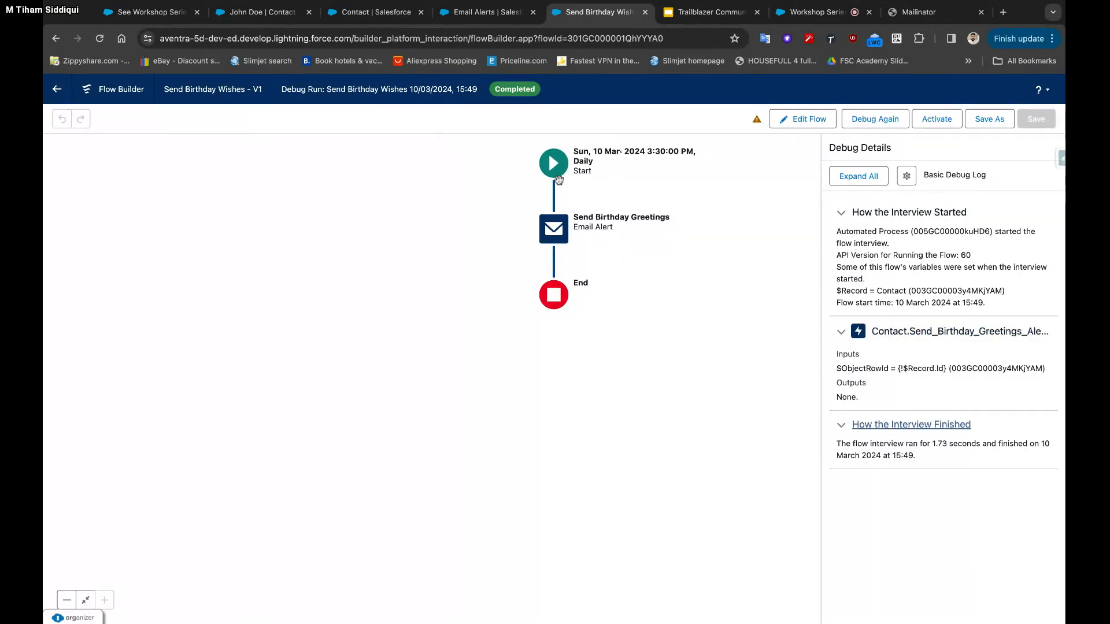
Switch to the Mailinator inbox, open the "Happy Birthday!" message from Automated Process, and read its body
{"action": "left_click", "coordinate": [915, 14]}
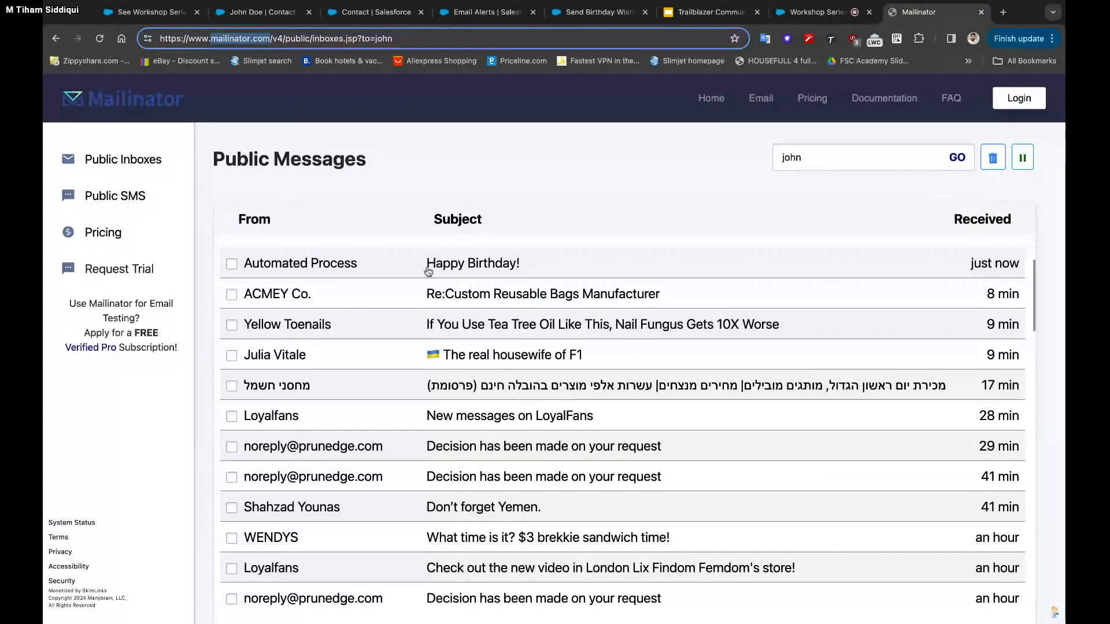
{"action": "left_click", "coordinate": [401, 269]}
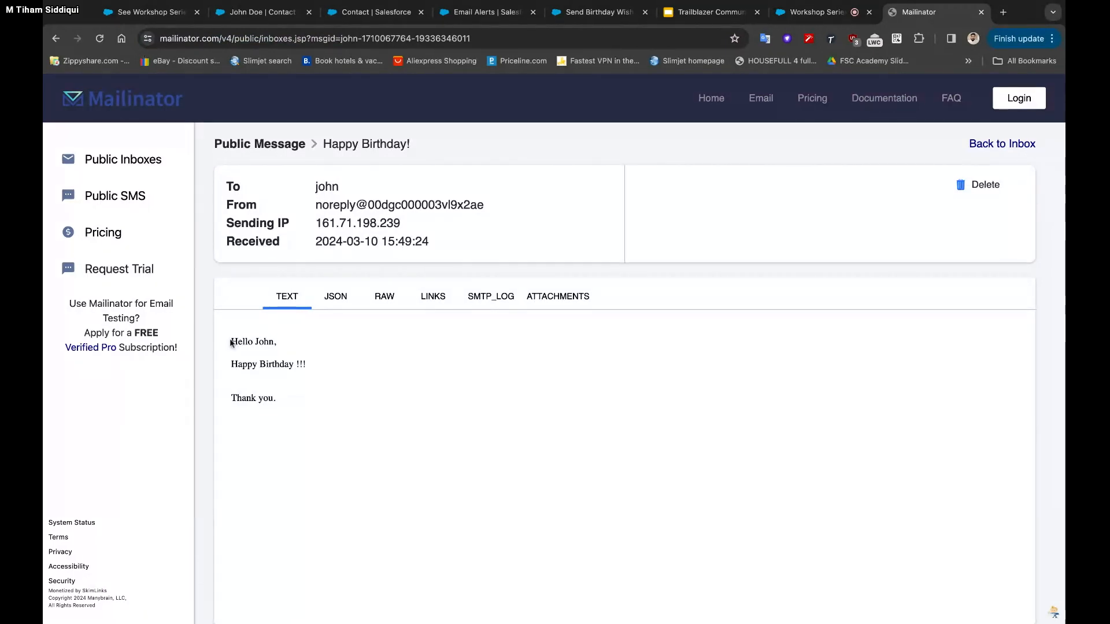
{"action": "mouse_move", "coordinate": [231, 341]}
{"action": "left_mouse_down"}
{"action": "mouse_move", "coordinate": [295, 378]}
{"action": "mouse_move", "coordinate": [278, 400]}
{"action": "left_mouse_up"}
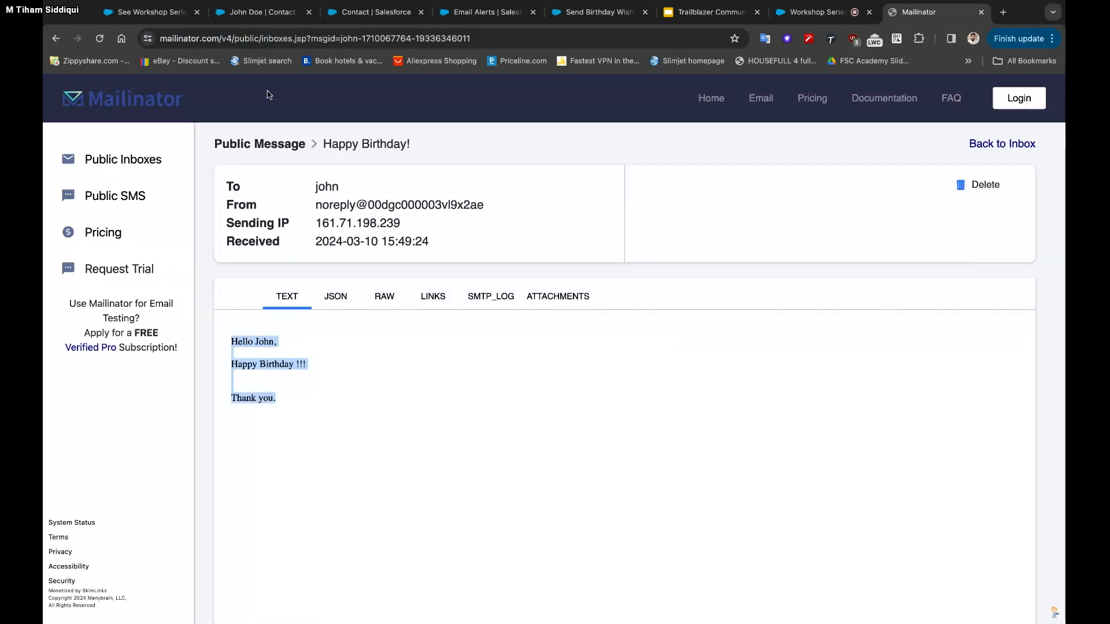
Return to Salesforce and add Is Birthday Today? to the visible fields of the My Contacts view
{"action": "left_click", "coordinate": [263, 12]}
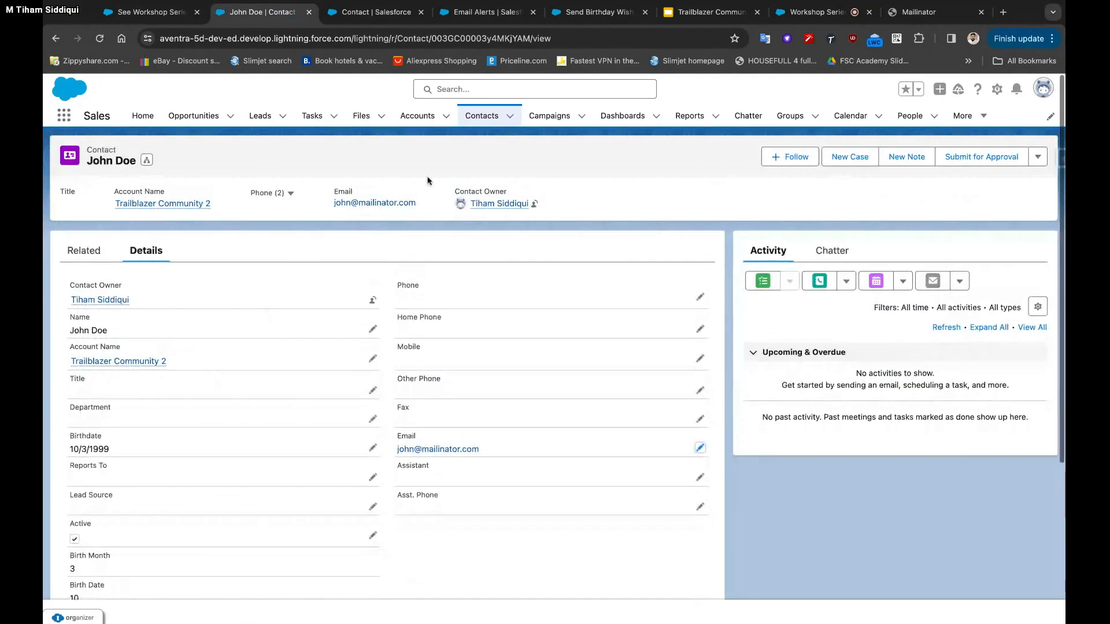
{"action": "left_click", "coordinate": [480, 118]}
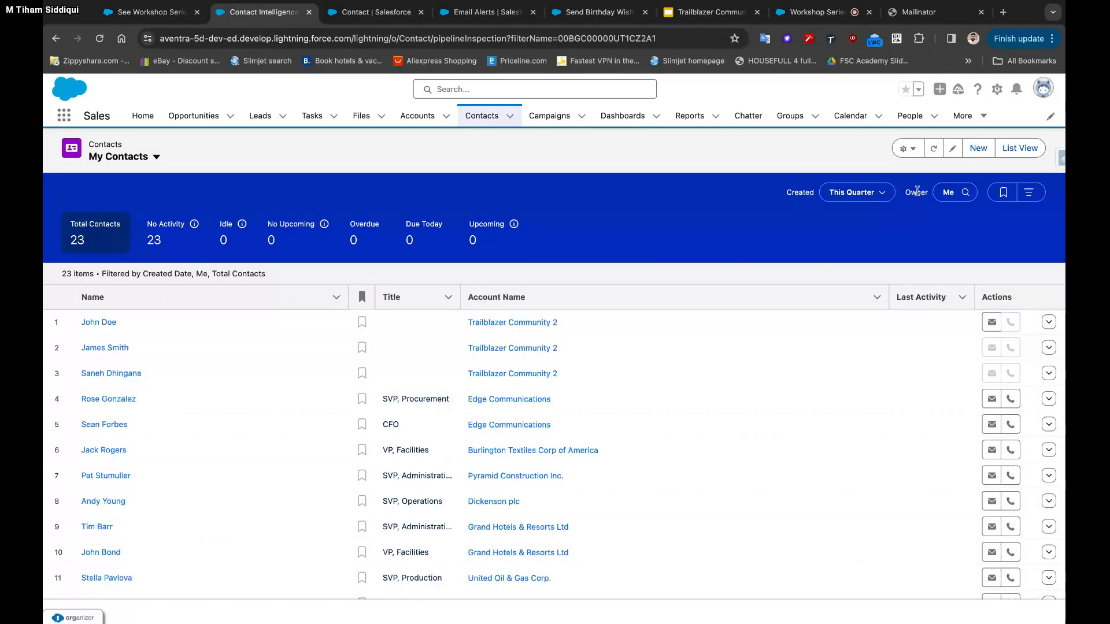
{"action": "left_click", "coordinate": [908, 148]}
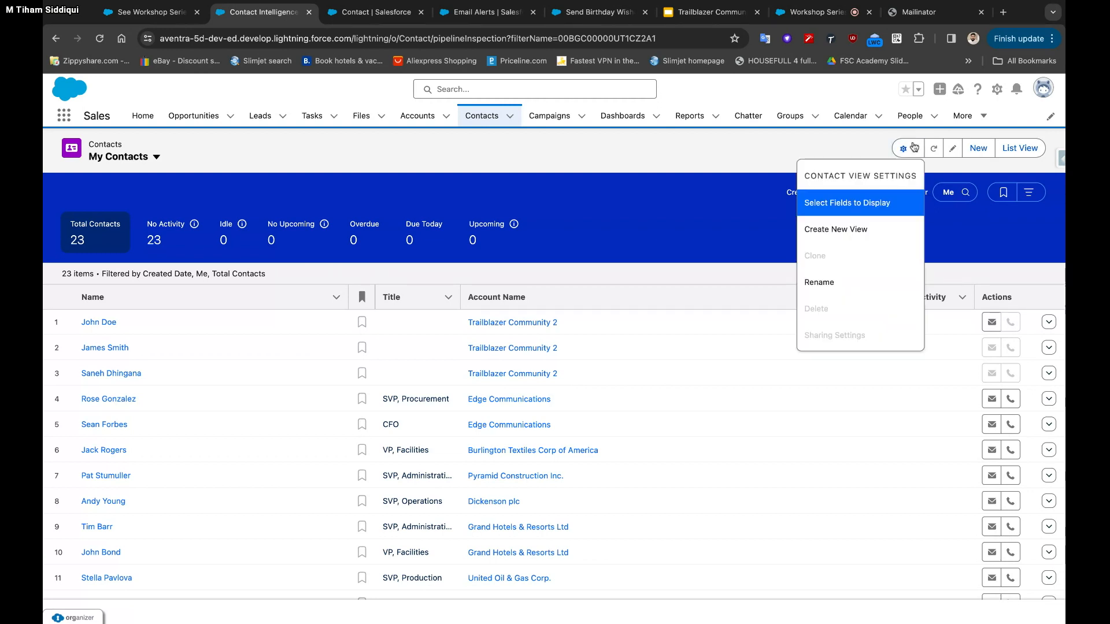
{"action": "left_click", "coordinate": [857, 210]}
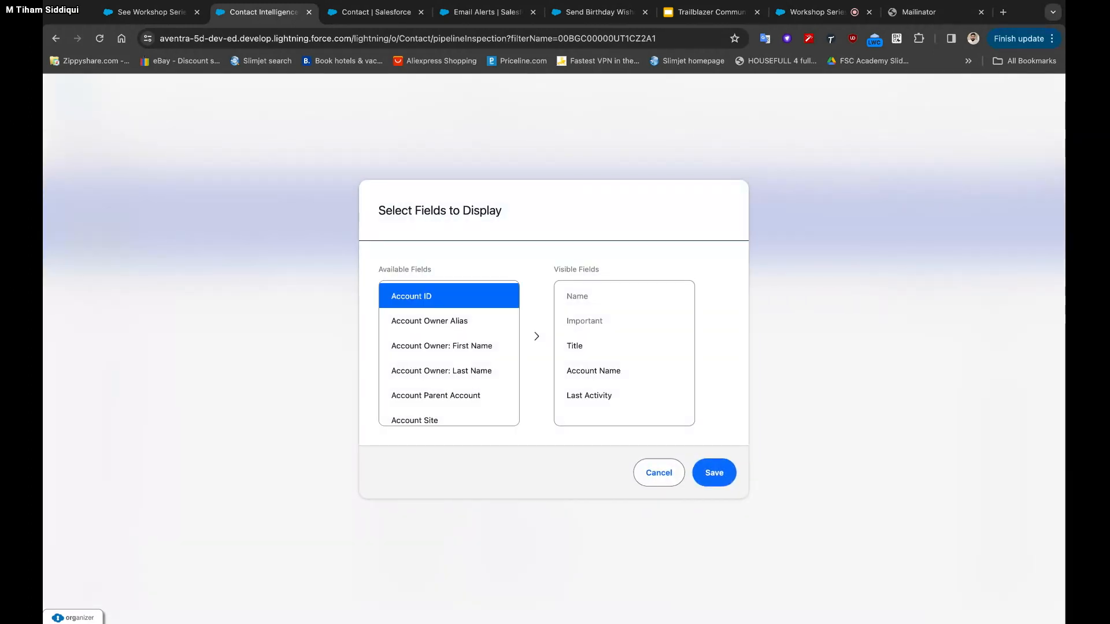
{"action": "scroll", "coordinate": [441, 384], "scroll_direction": "down", "scroll_amount": 1}
{"action": "scroll", "coordinate": [441, 385], "scroll_direction": "down", "scroll_amount": 5}
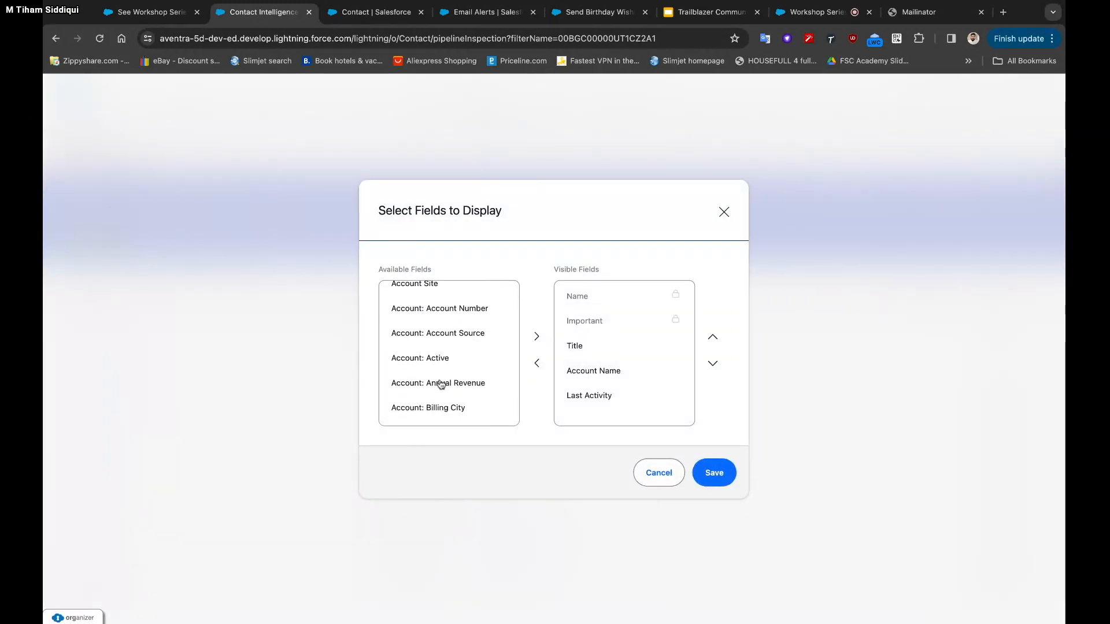
{"action": "scroll", "coordinate": [449, 354], "scroll_direction": "down", "scroll_amount": 7}
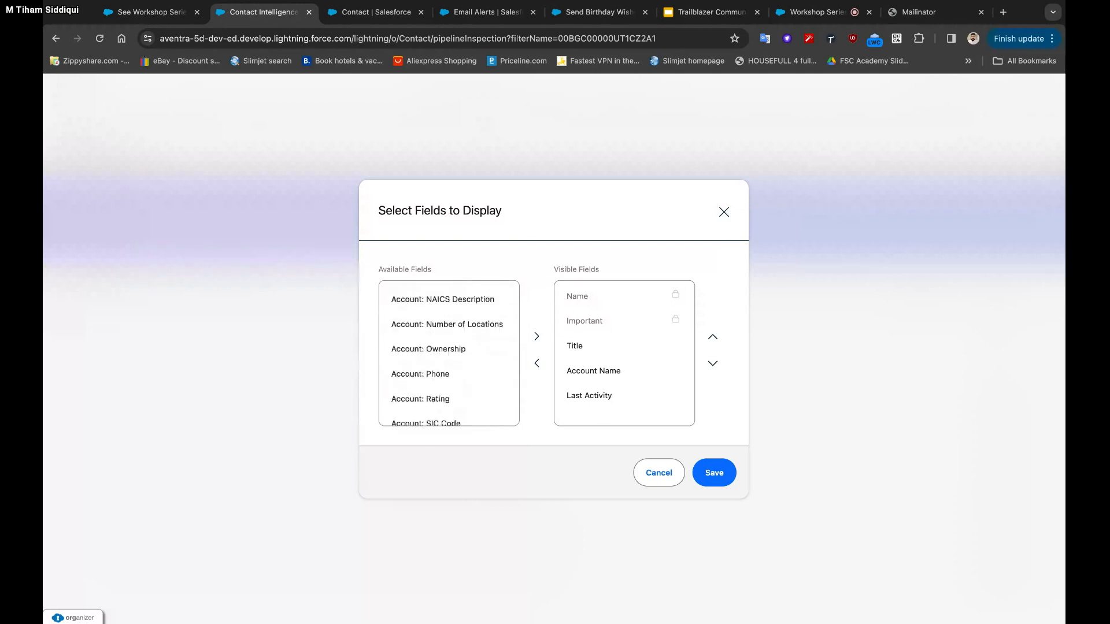
{"action": "scroll", "coordinate": [449, 354], "scroll_direction": "down", "scroll_amount": 8}
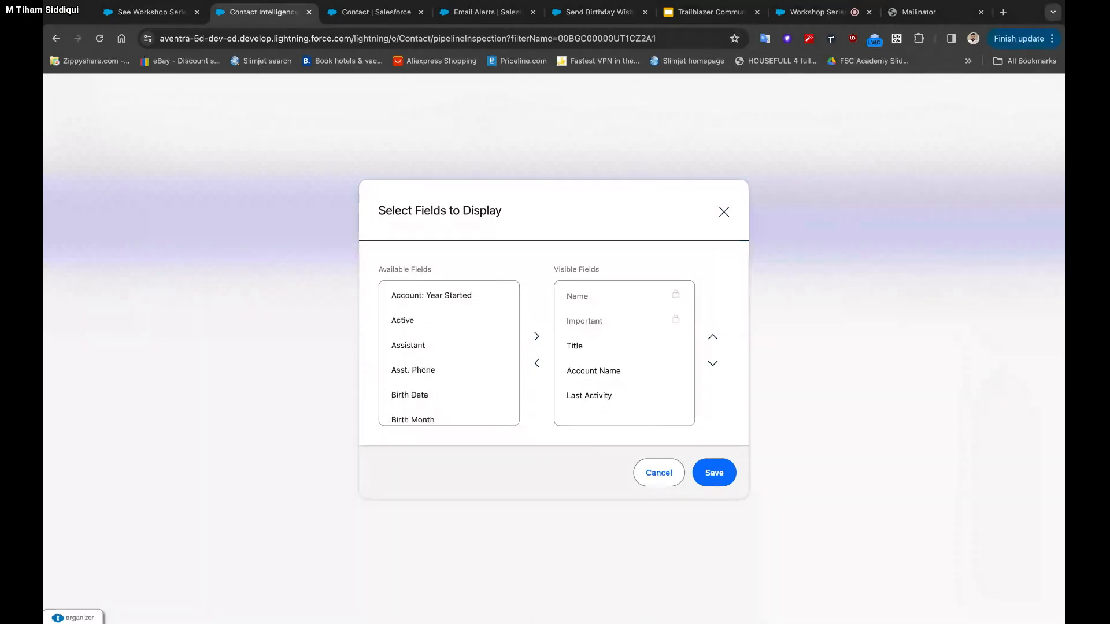
{"action": "scroll", "coordinate": [449, 368], "scroll_direction": "down", "scroll_amount": 10}
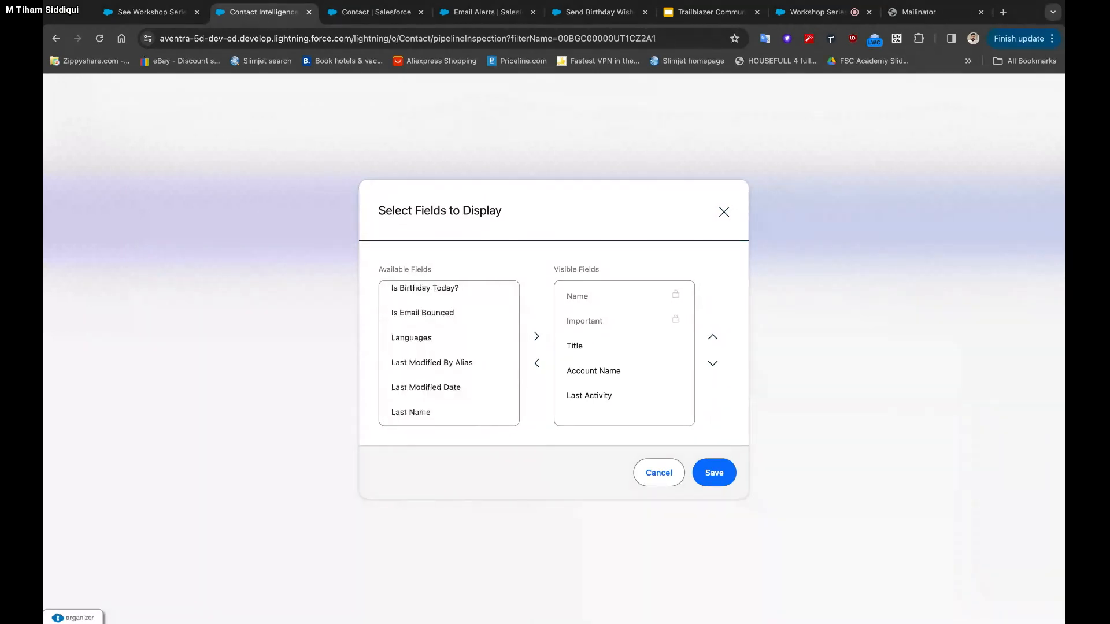
{"action": "scroll", "coordinate": [449, 381], "scroll_direction": "down", "scroll_amount": 3}
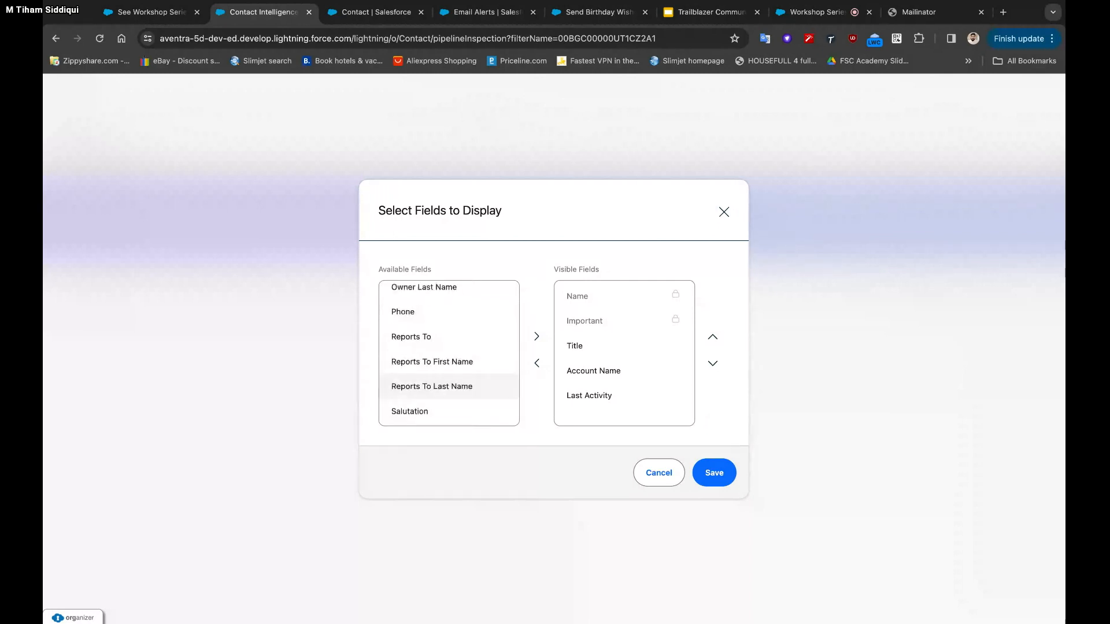
{"action": "scroll", "coordinate": [449, 382], "scroll_direction": "up", "scroll_amount": 4}
{"action": "scroll", "coordinate": [449, 399], "scroll_direction": "up", "scroll_amount": 7}
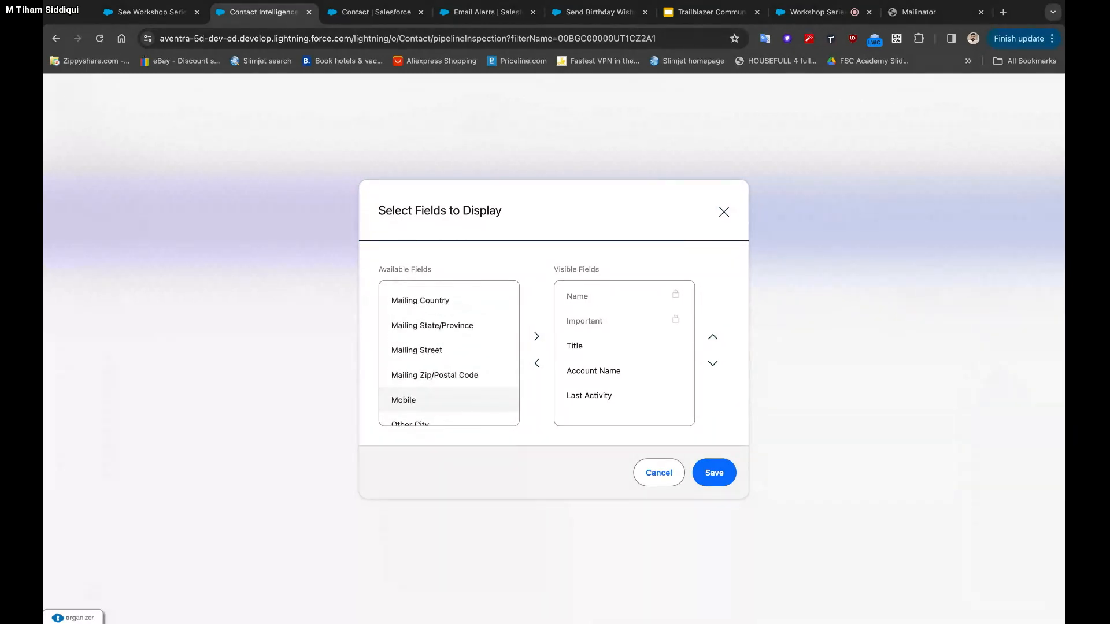
{"action": "scroll", "coordinate": [449, 399], "scroll_direction": "up", "scroll_amount": 3}
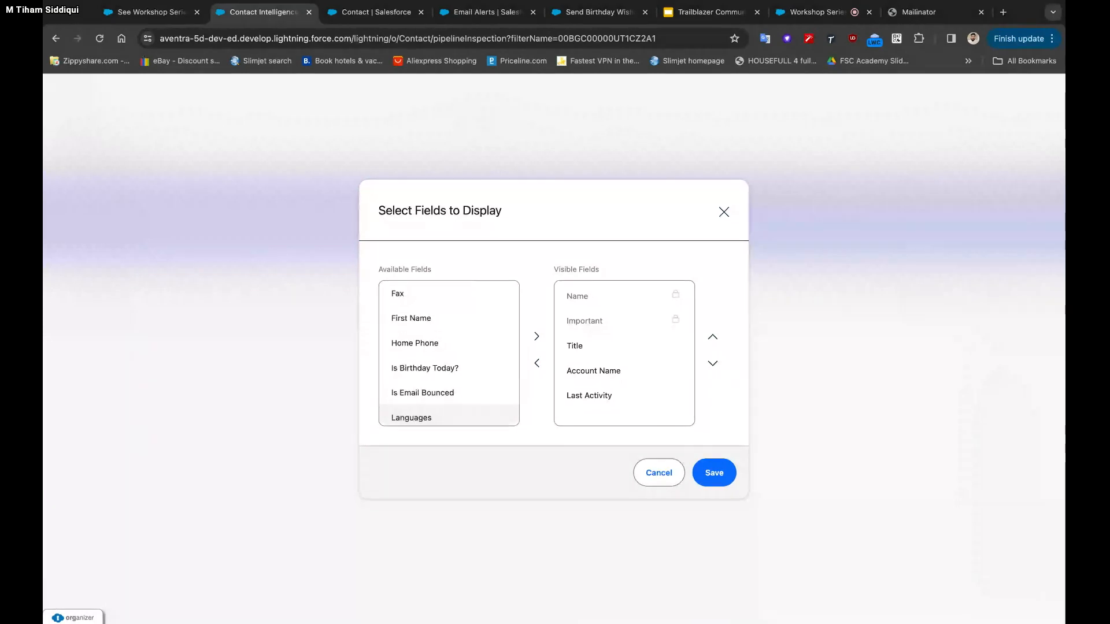
{"action": "left_click", "coordinate": [427, 369]}
{"action": "left_click", "coordinate": [536, 337]}
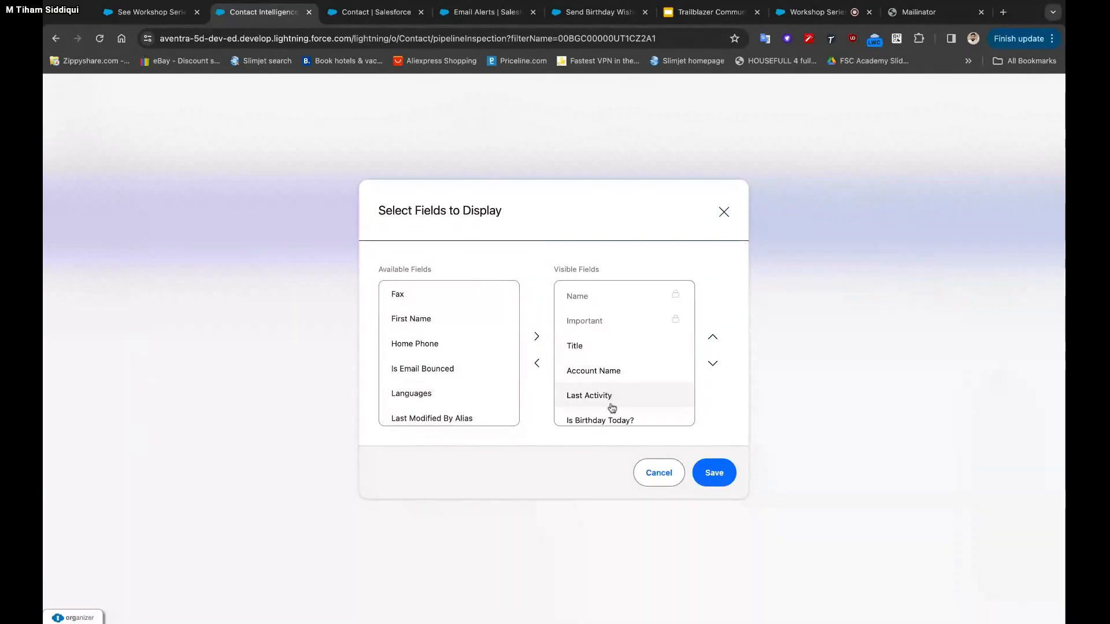
Move Is Birthday Today? directly below Important in the visible fields and save the field selection
{"action": "left_click", "coordinate": [657, 421]}
{"action": "left_click", "coordinate": [713, 337]}
{"action": "left_click", "coordinate": [713, 337]}
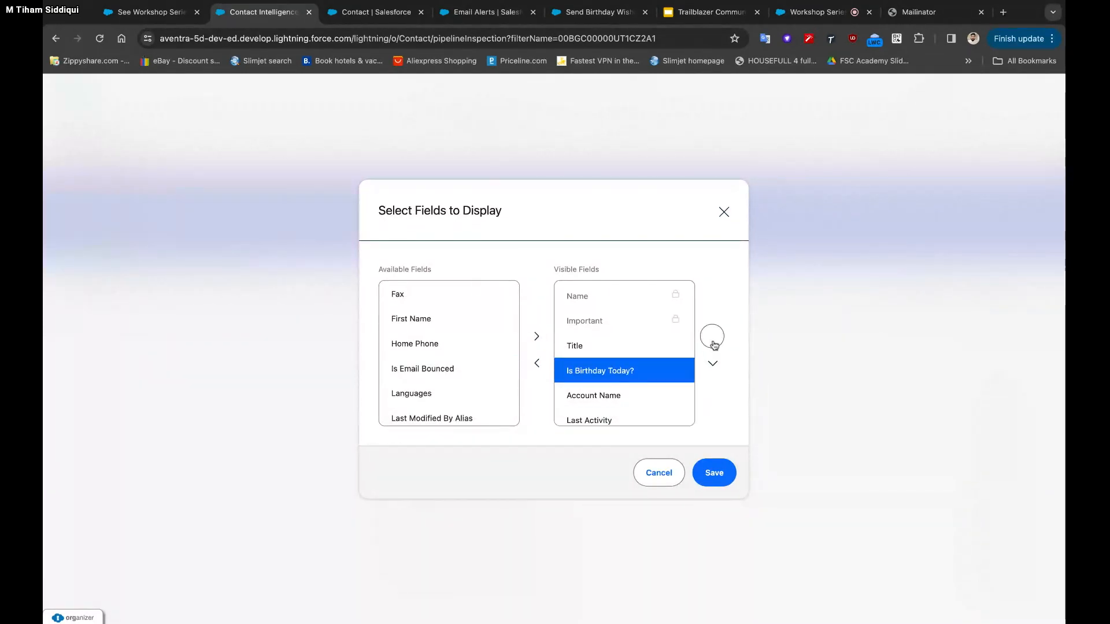
{"action": "left_click", "coordinate": [712, 337]}
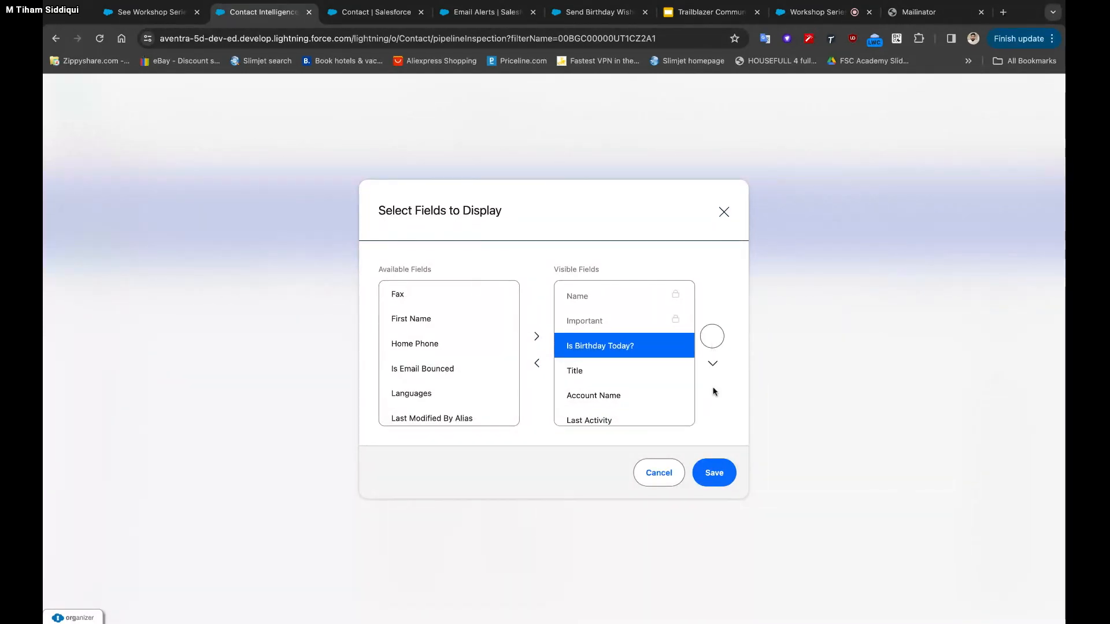
{"action": "left_click", "coordinate": [719, 477]}
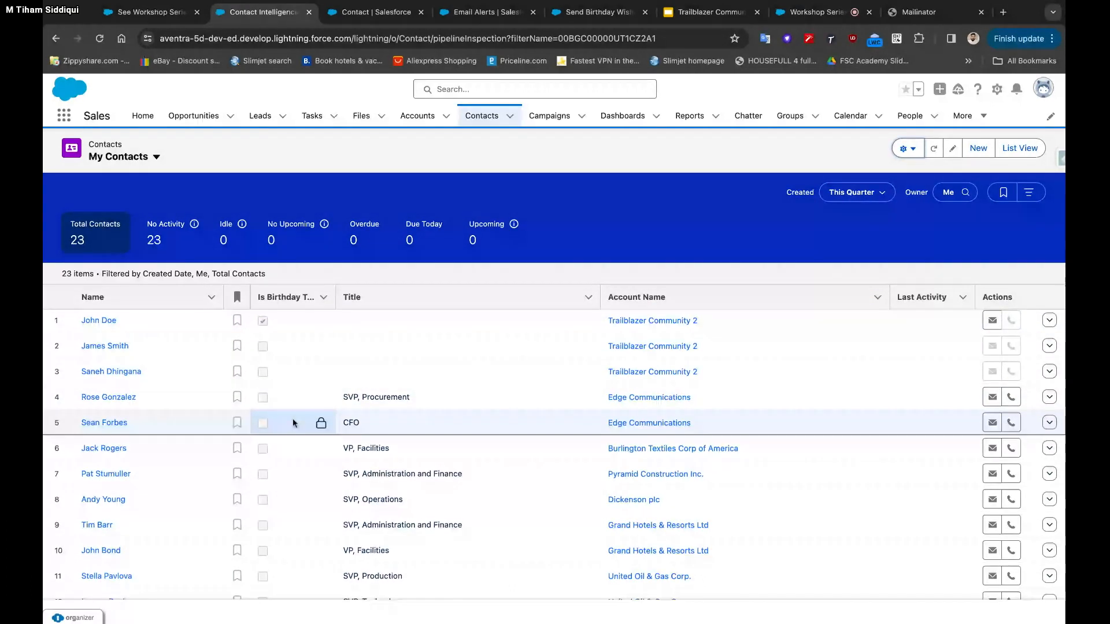
Review the Is Birthday Today? column for all records in the My Contacts list
{"action": "scroll", "coordinate": [293, 422], "scroll_direction": "down", "scroll_amount": 5}
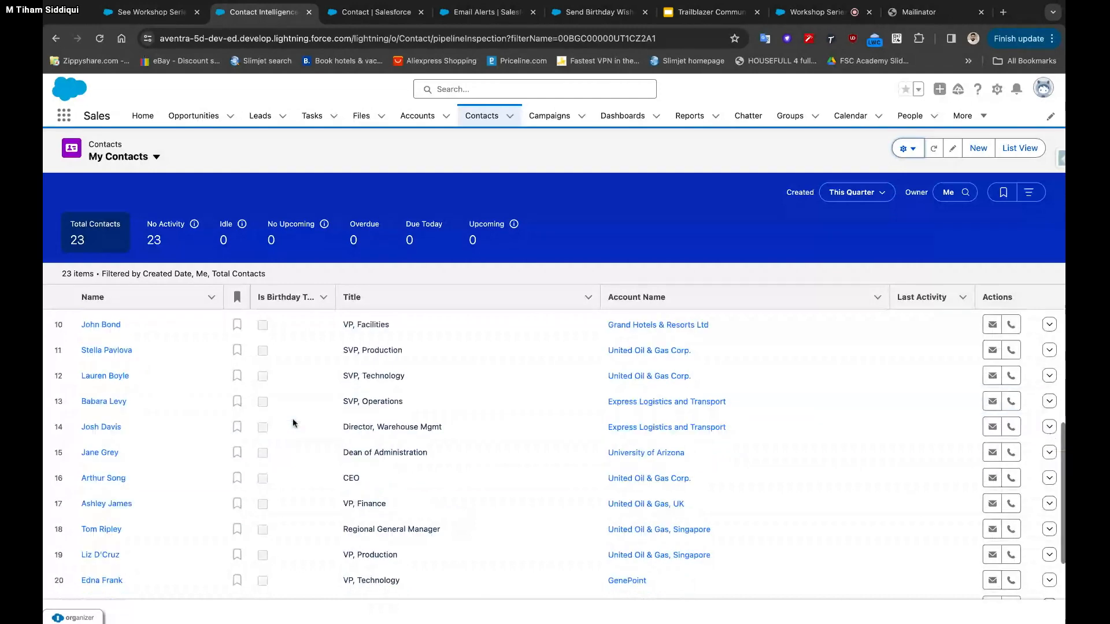
{"action": "scroll", "coordinate": [292, 418], "scroll_direction": "up", "scroll_amount": 5}
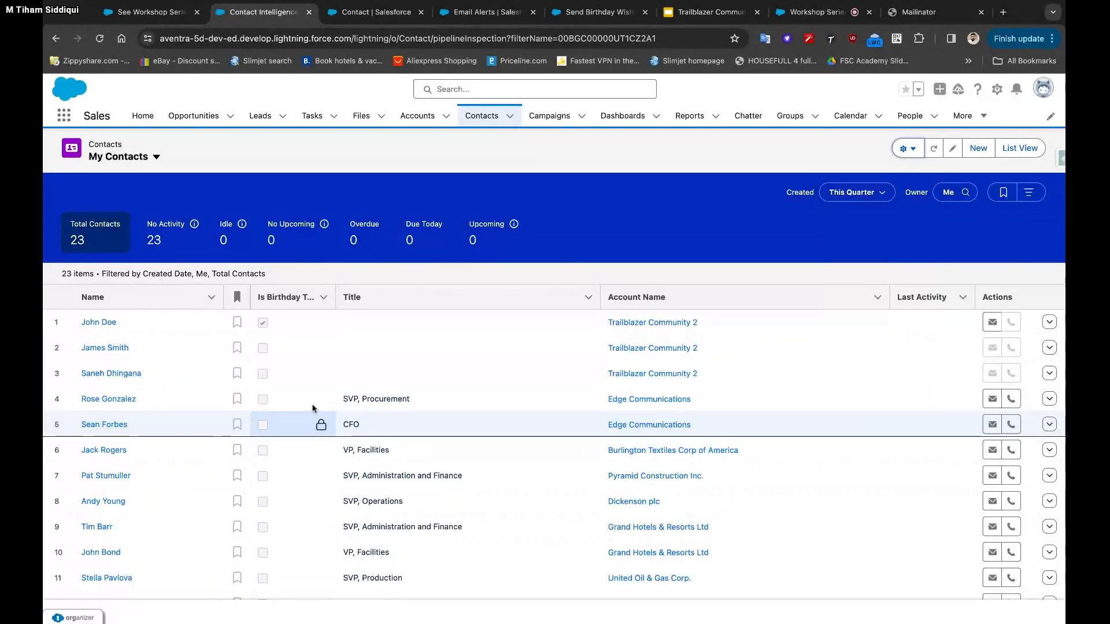
Switch to the workshop meeting room, start the Q&A for all participants, and look through the participants list
{"action": "left_click", "coordinate": [805, 22]}
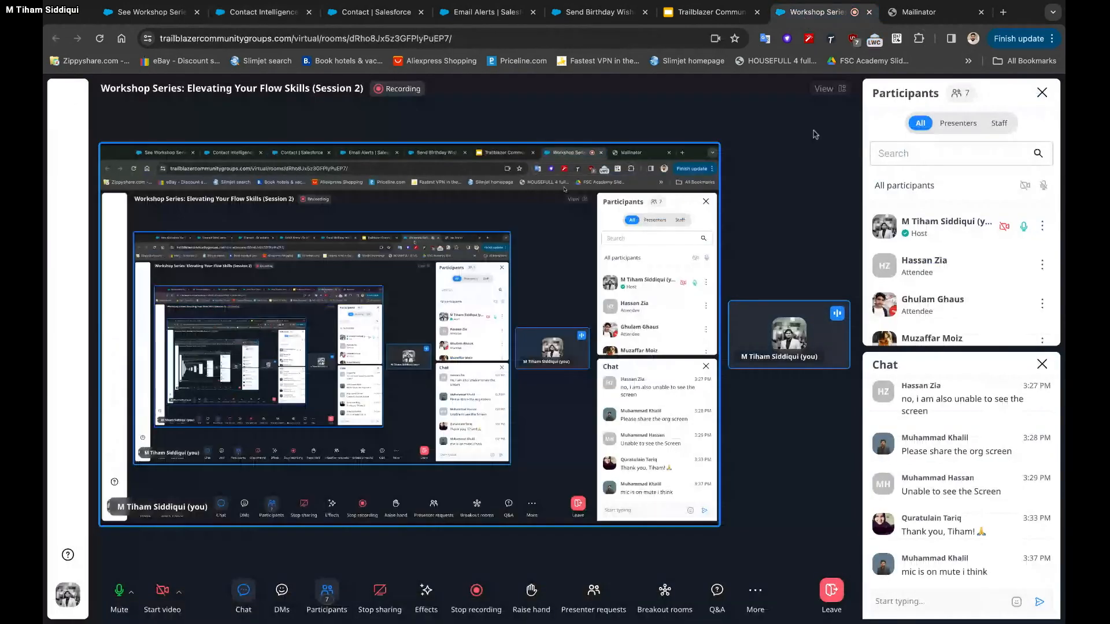
{"action": "left_click", "coordinate": [714, 599]}
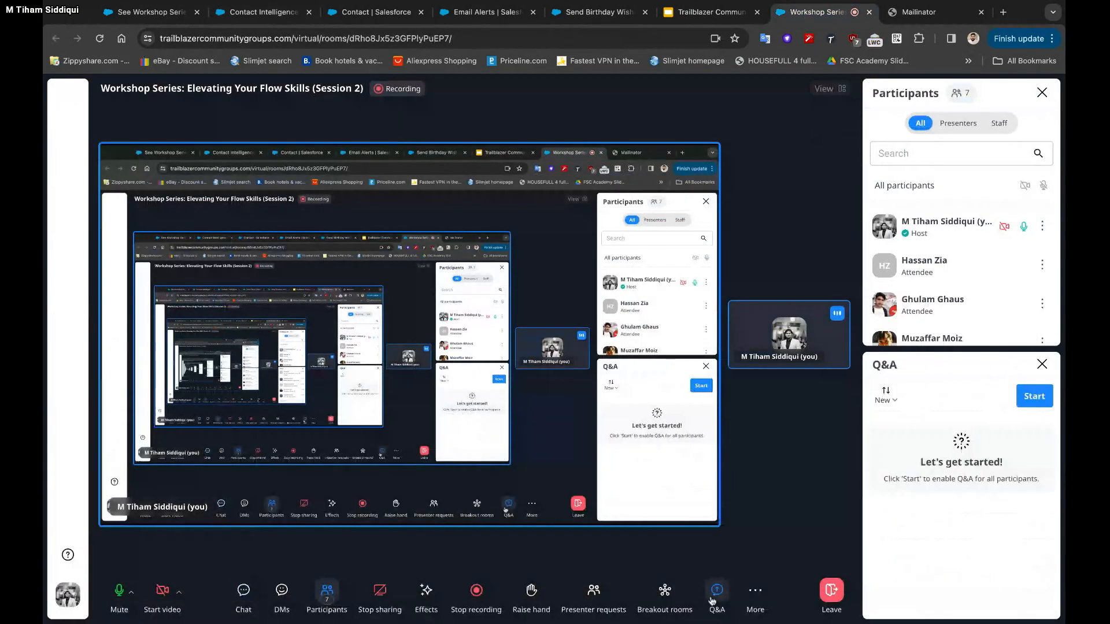
{"action": "left_click", "coordinate": [1034, 395]}
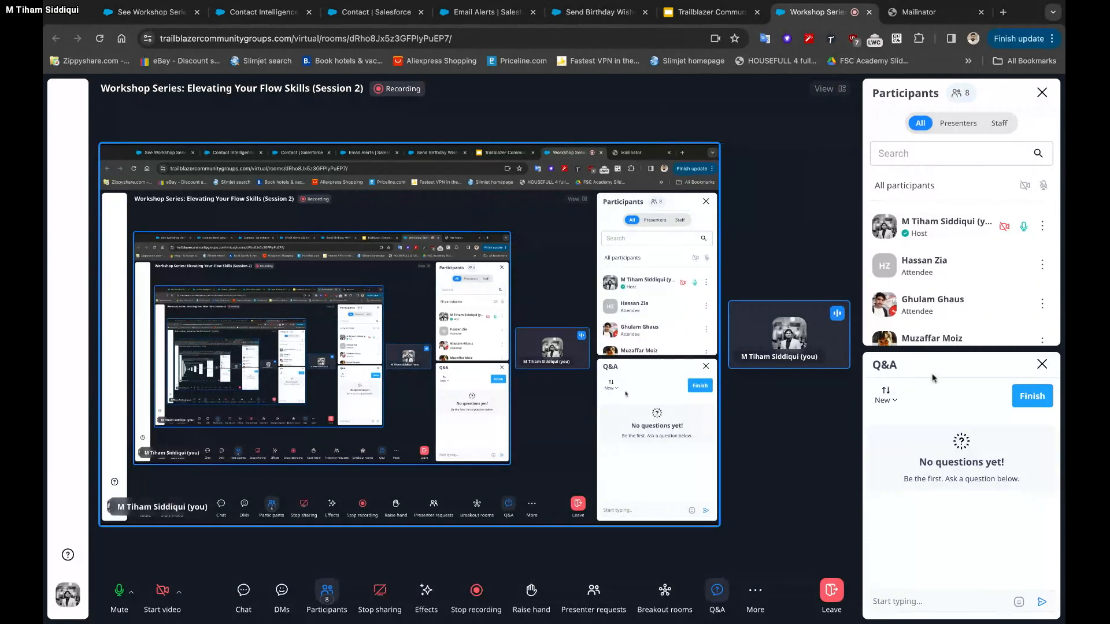
{"action": "scroll", "coordinate": [949, 329], "scroll_direction": "down", "scroll_amount": 5}
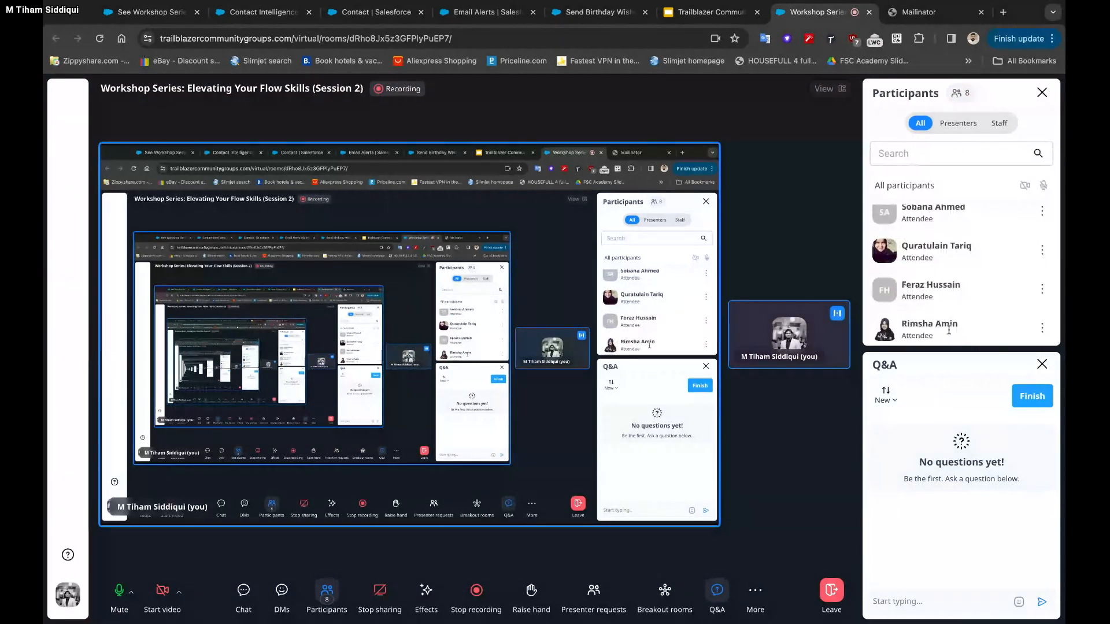
{"action": "scroll", "coordinate": [960, 271], "scroll_direction": "up", "scroll_amount": 5}
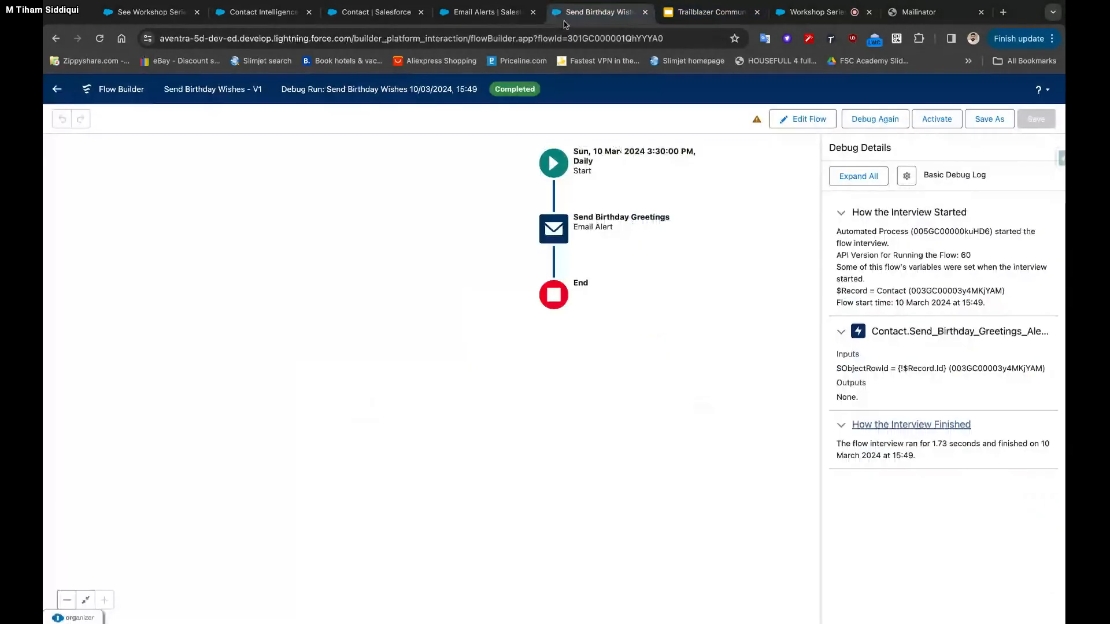
Return to Salesforce, leave the Send Birthday Wishes debug run, and create a new Autolaunched Flow (No Trigger)
{"action": "left_click", "coordinate": [598, 12]}
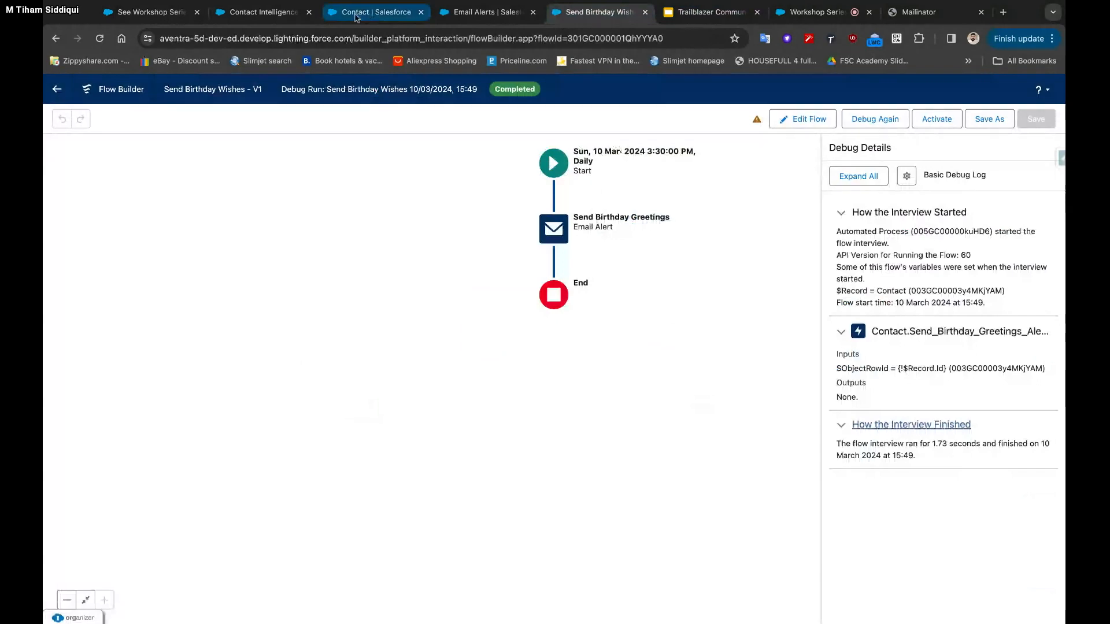
{"action": "left_click", "coordinate": [64, 90]}
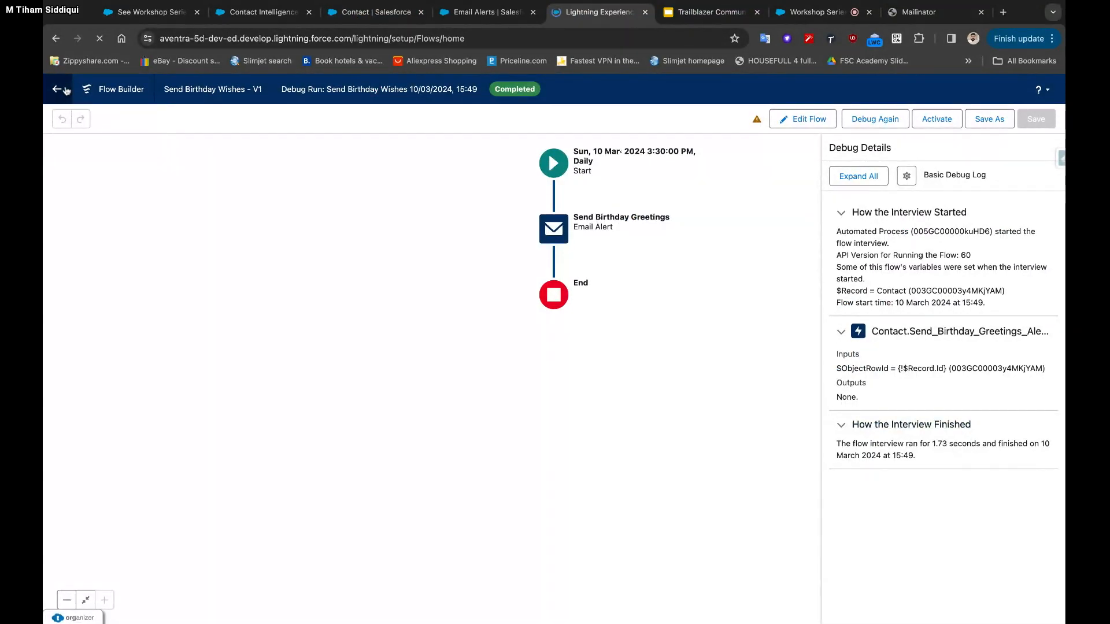
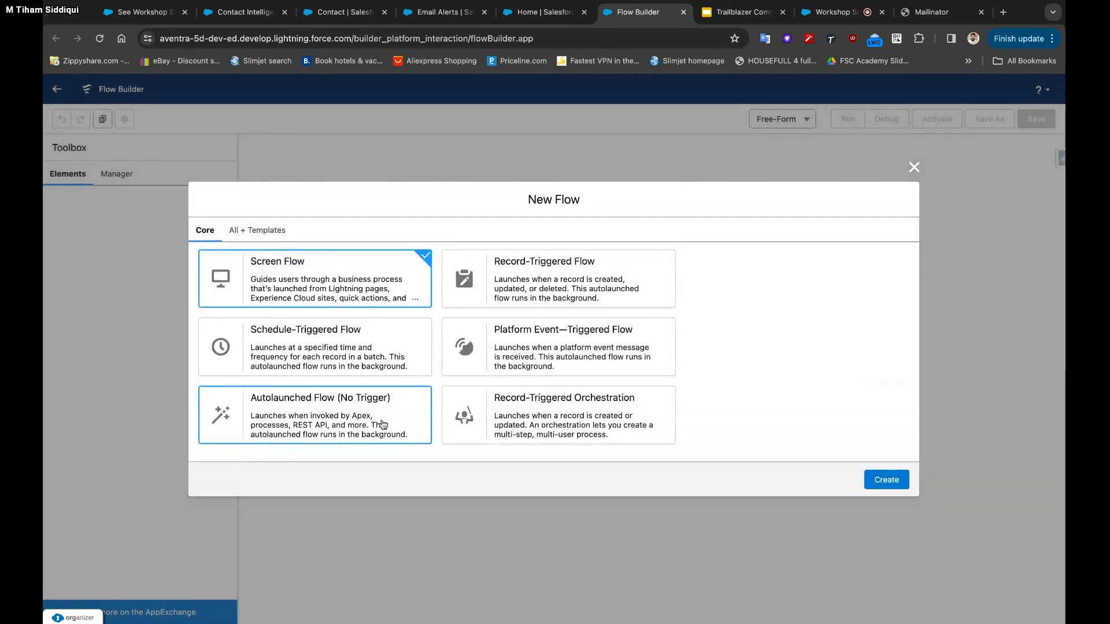
{"action": "left_click", "coordinate": [382, 425]}
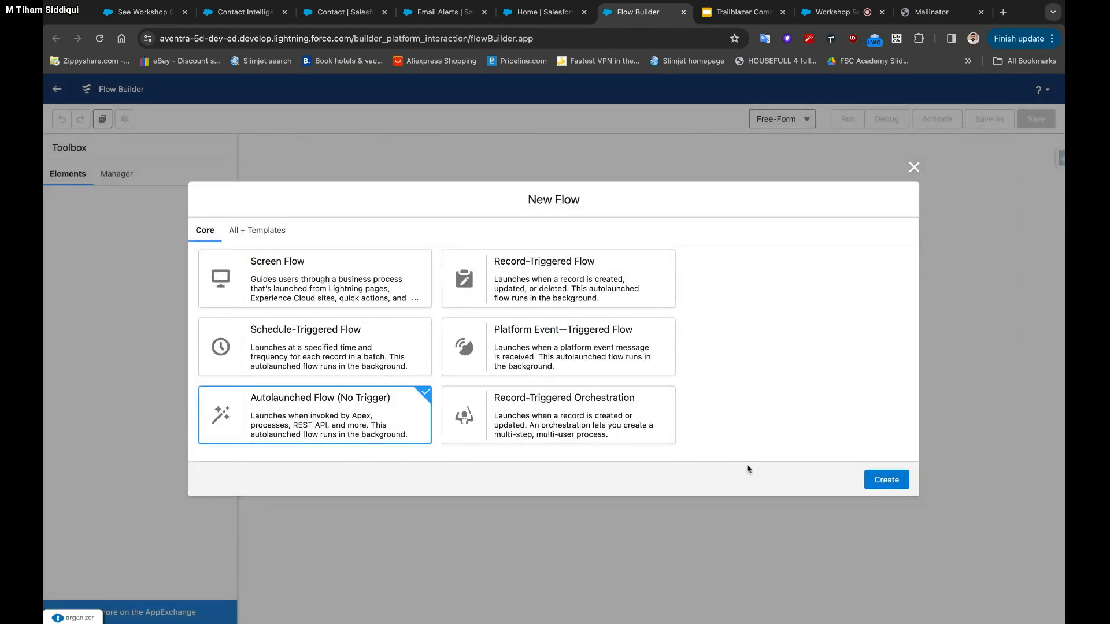
{"action": "left_click", "coordinate": [894, 480]}
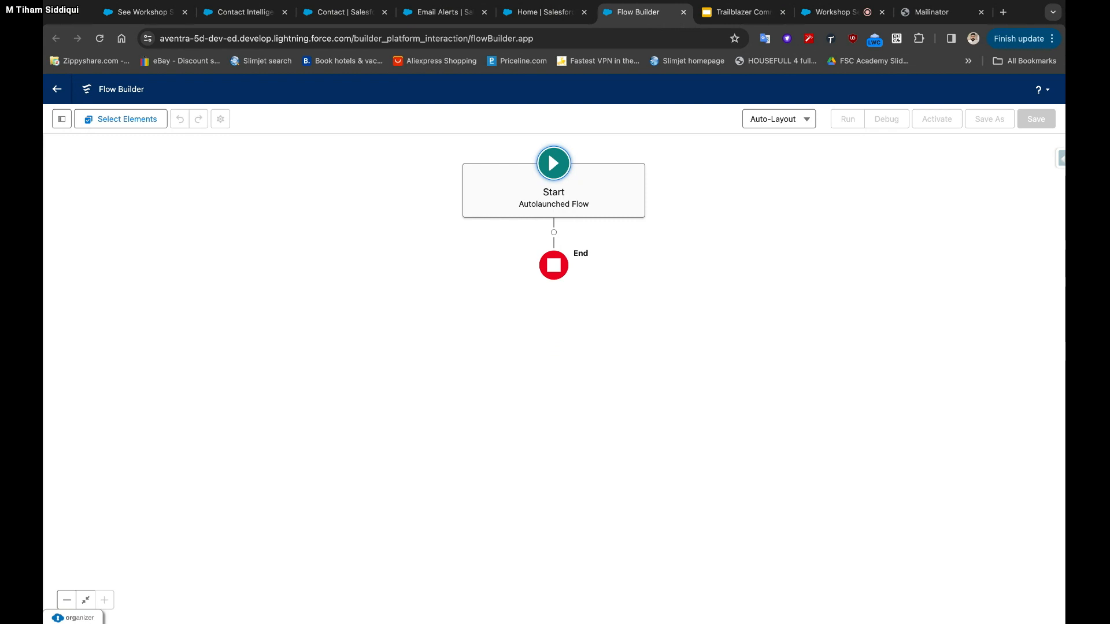
Open the All Opportunities list in the Sales app and look through its records
{"action": "left_click", "coordinate": [345, 14]}
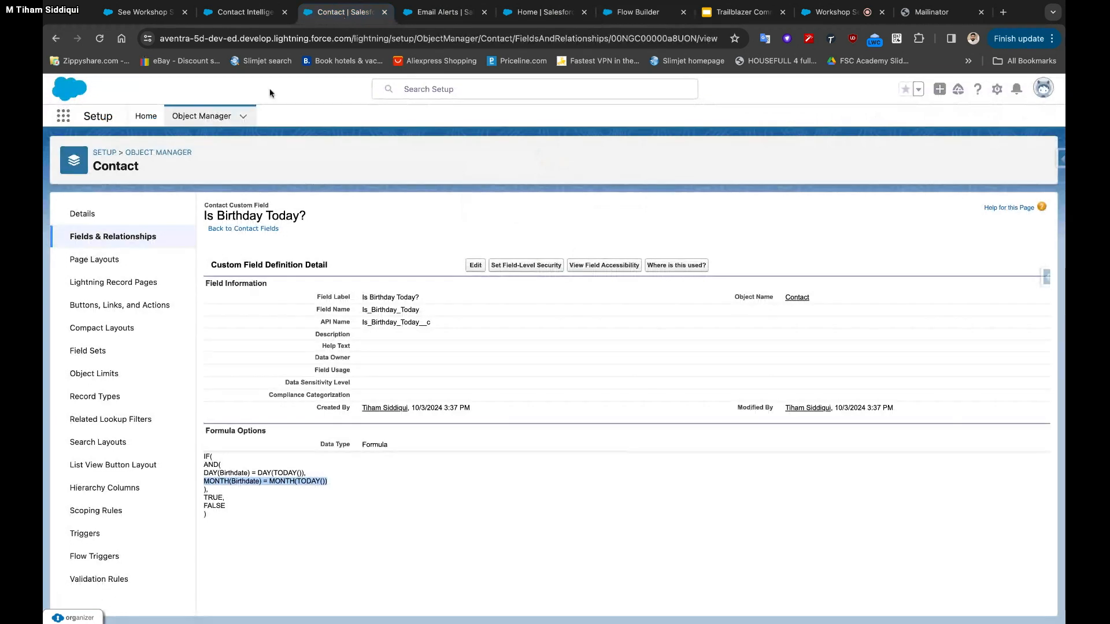
{"action": "left_click", "coordinate": [261, 15]}
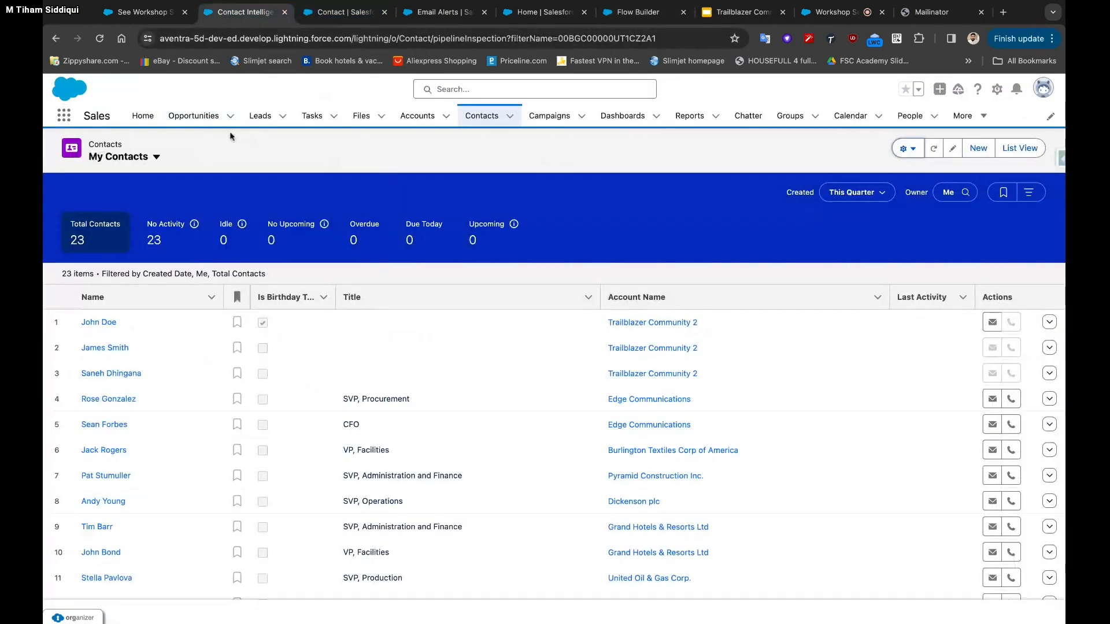
{"action": "left_click", "coordinate": [211, 126]}
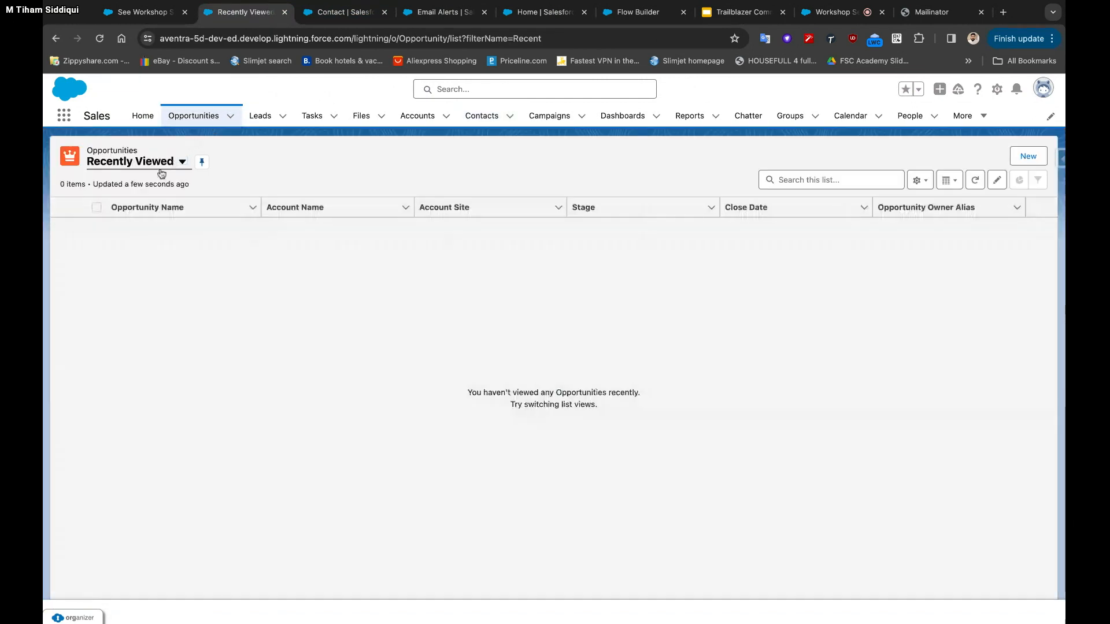
{"action": "left_click", "coordinate": [155, 207]}
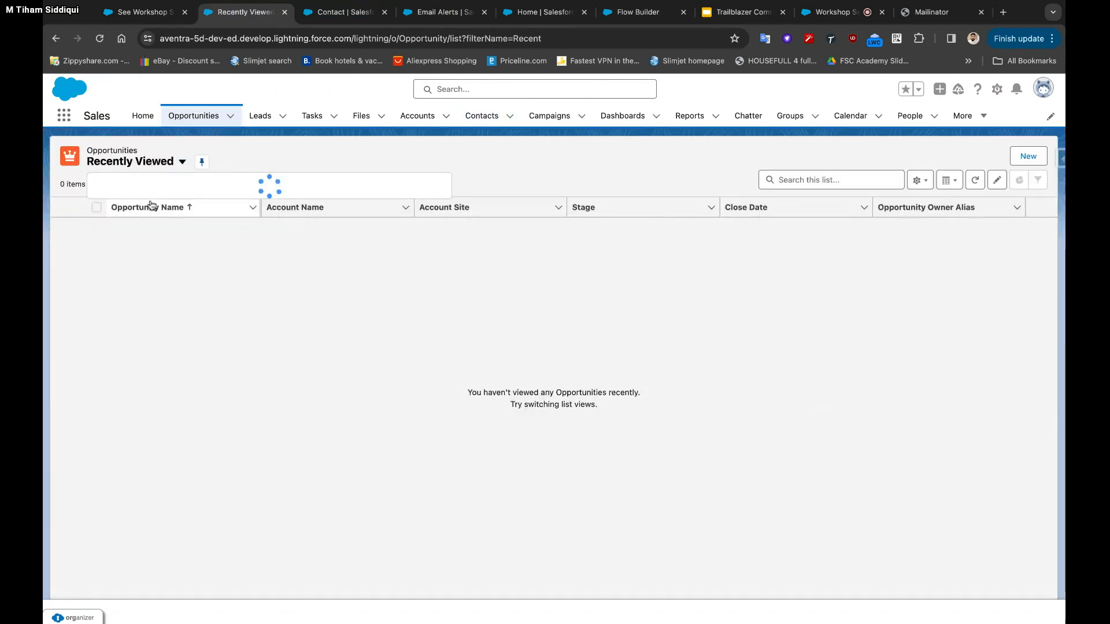
{"action": "left_click", "coordinate": [149, 283]}
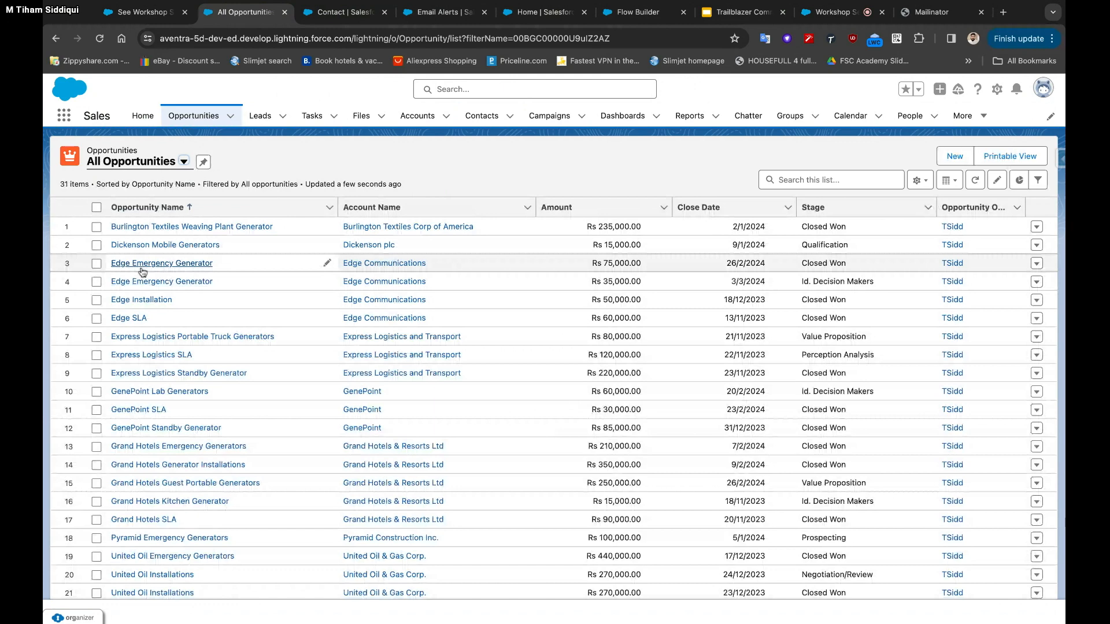
{"action": "scroll", "coordinate": [165, 466], "scroll_direction": "down", "scroll_amount": 1}
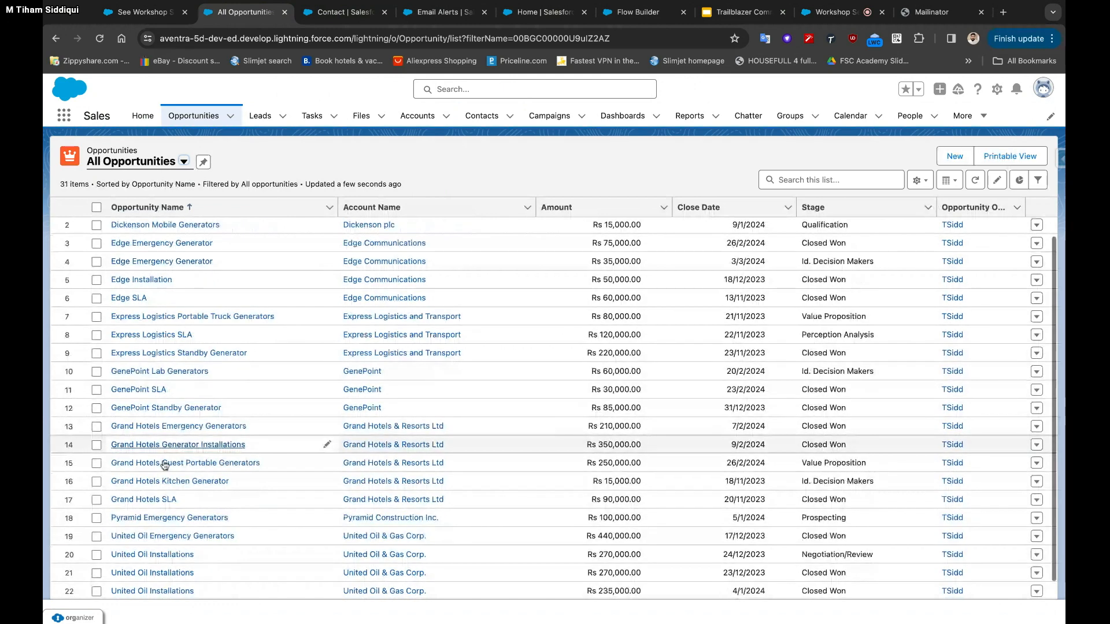
{"action": "scroll", "coordinate": [164, 466], "scroll_direction": "down", "scroll_amount": 3}
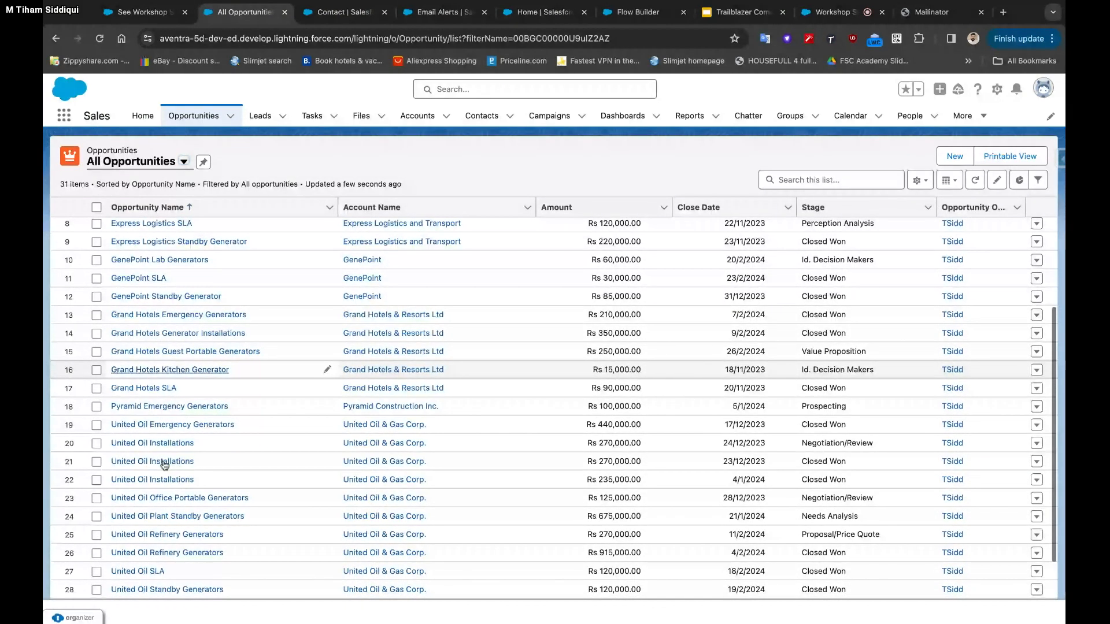
{"action": "scroll", "coordinate": [165, 466], "scroll_direction": "up", "scroll_amount": 4}
Open the first contact in My Contacts and examine its detail fields, including the birthday fields and Languages
{"action": "left_click", "coordinate": [482, 115]}
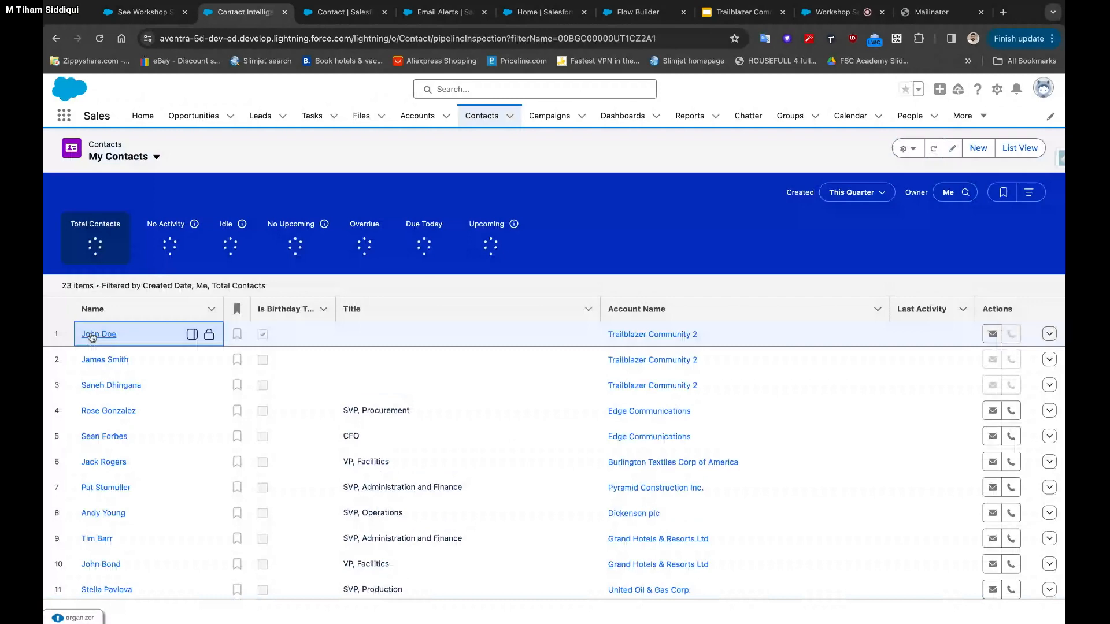
{"action": "left_click", "coordinate": [91, 335]}
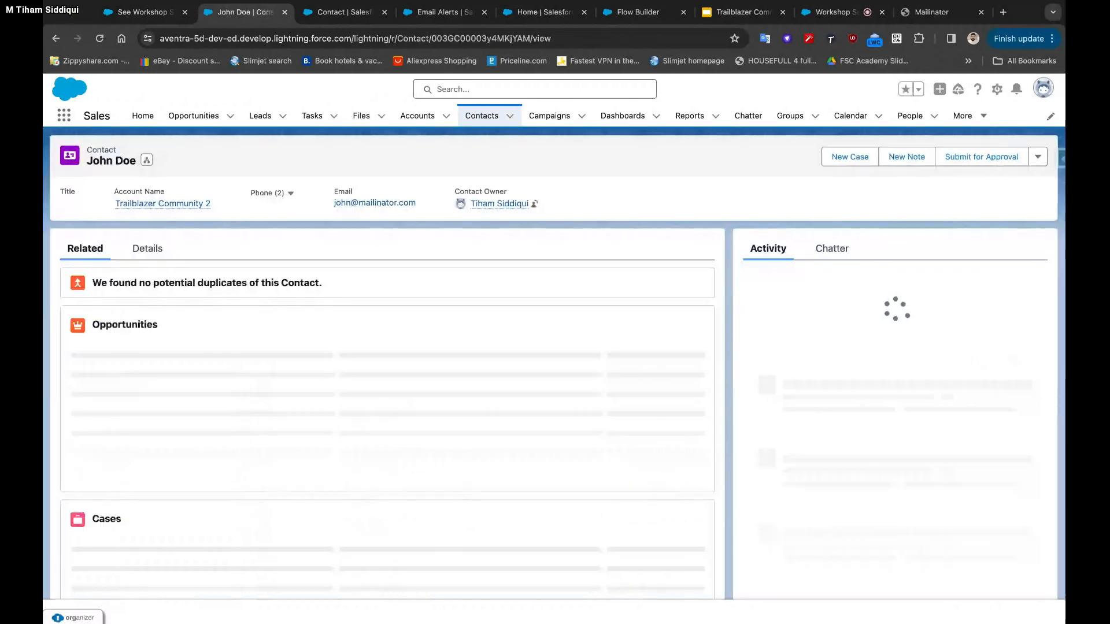
{"action": "left_click", "coordinate": [148, 250]}
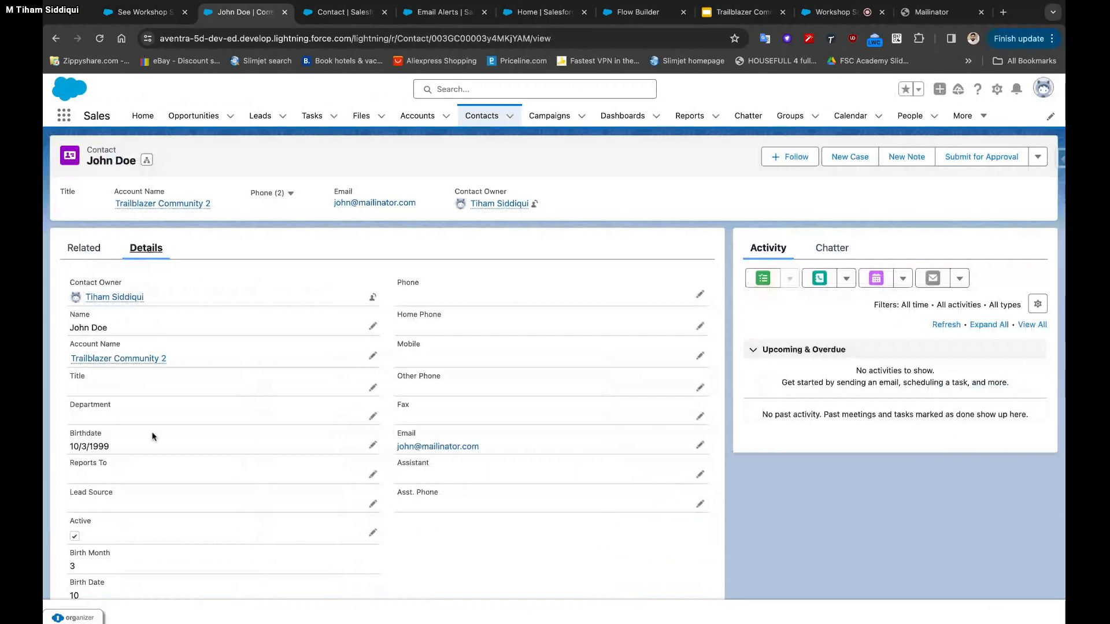
{"action": "scroll", "coordinate": [154, 436], "scroll_direction": "down", "scroll_amount": 2}
{"action": "scroll", "coordinate": [154, 436], "scroll_direction": "down", "scroll_amount": 3}
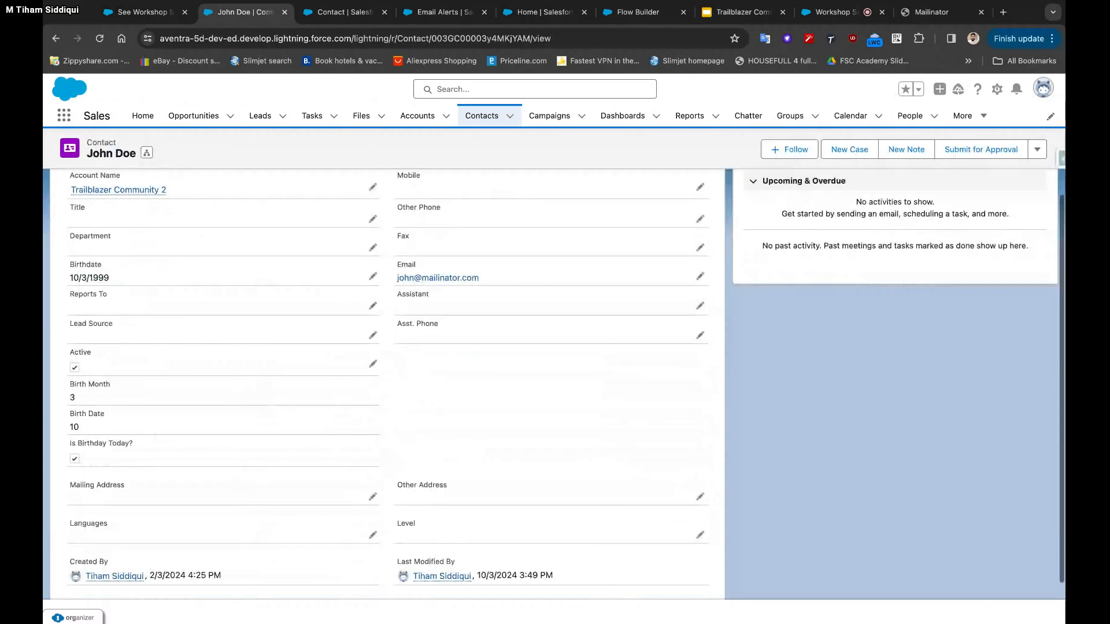
{"action": "scroll", "coordinate": [384, 382], "scroll_direction": "down", "scroll_amount": 1}
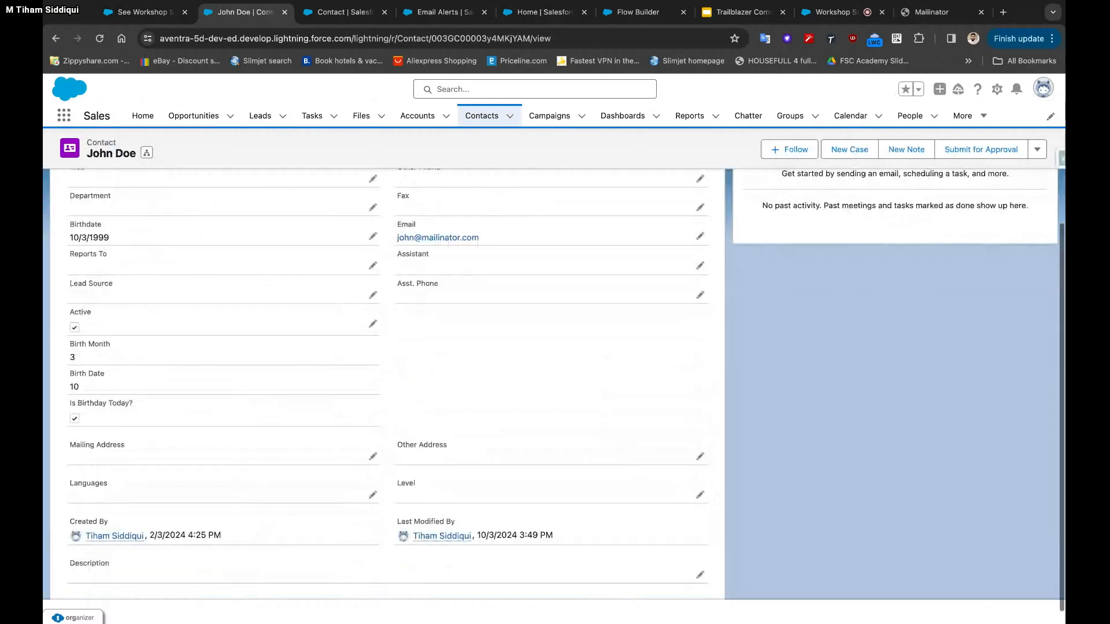
{"action": "scroll", "coordinate": [558, 395], "scroll_direction": "down", "scroll_amount": 1}
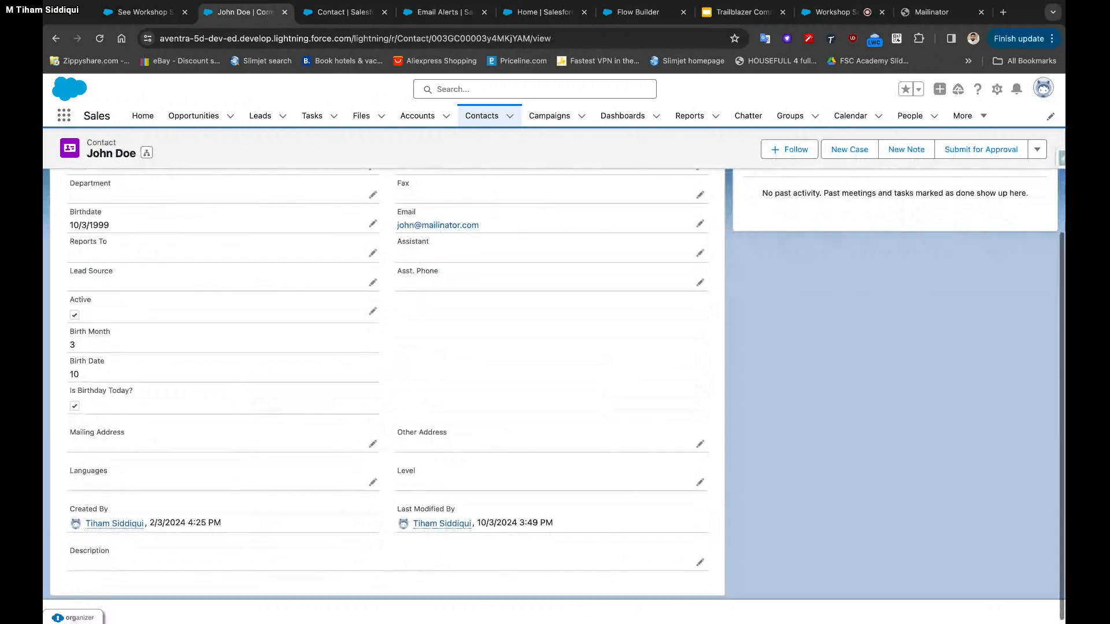
{"action": "scroll", "coordinate": [555, 394], "scroll_direction": "up", "scroll_amount": 1}
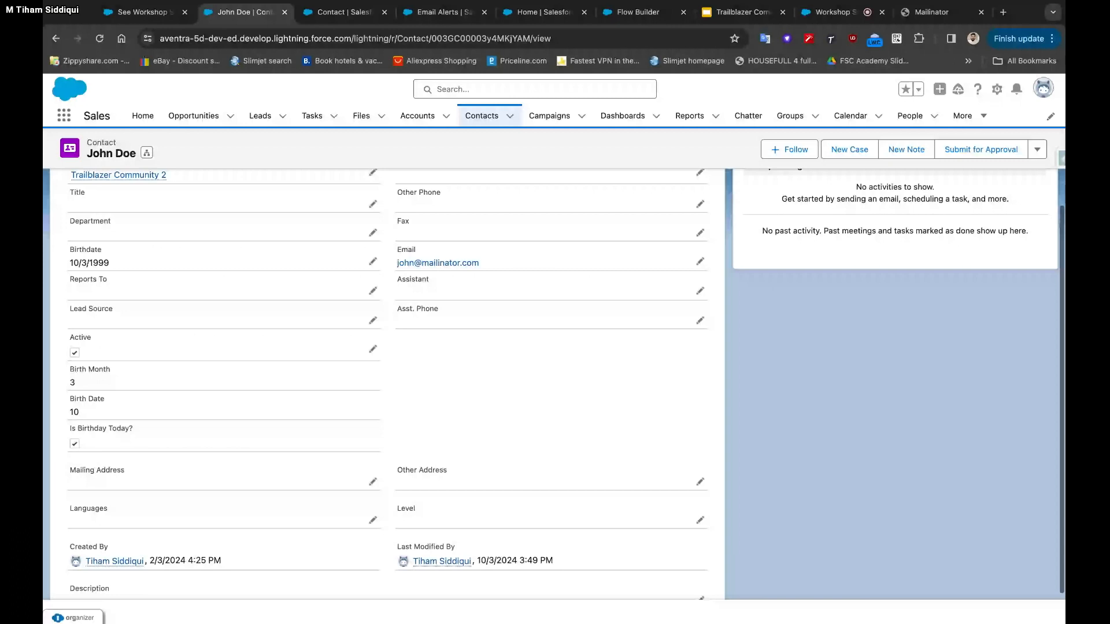
{"action": "scroll", "coordinate": [555, 384], "scroll_direction": "up", "scroll_amount": 1}
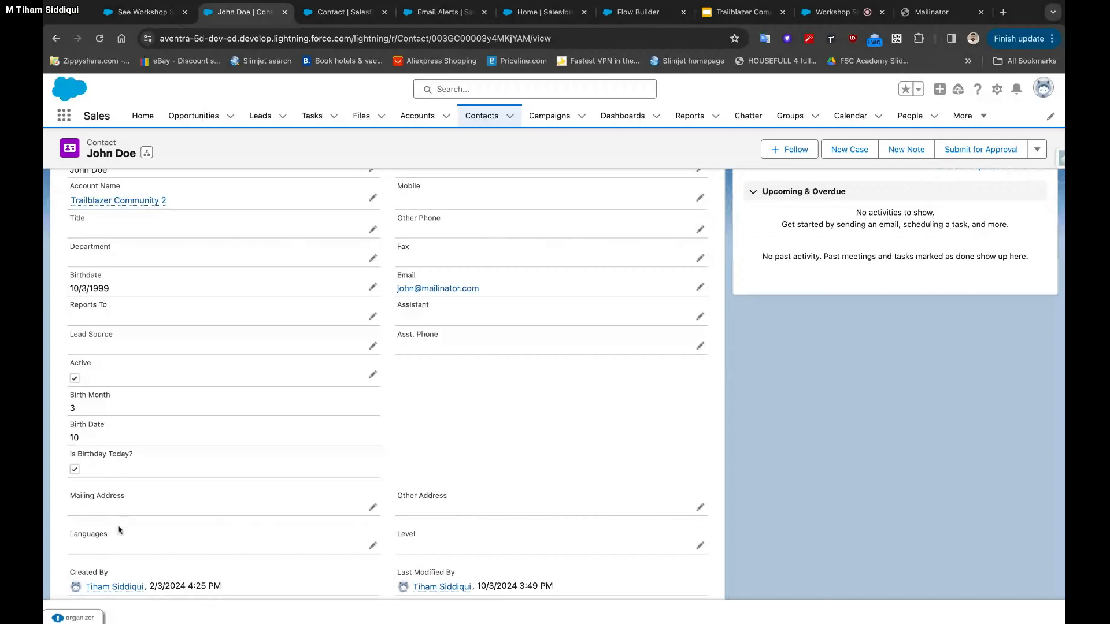
Inspect the contact's Languages field in edit mode and cancel the edit without changes
{"action": "double_click", "coordinate": [71, 536]}
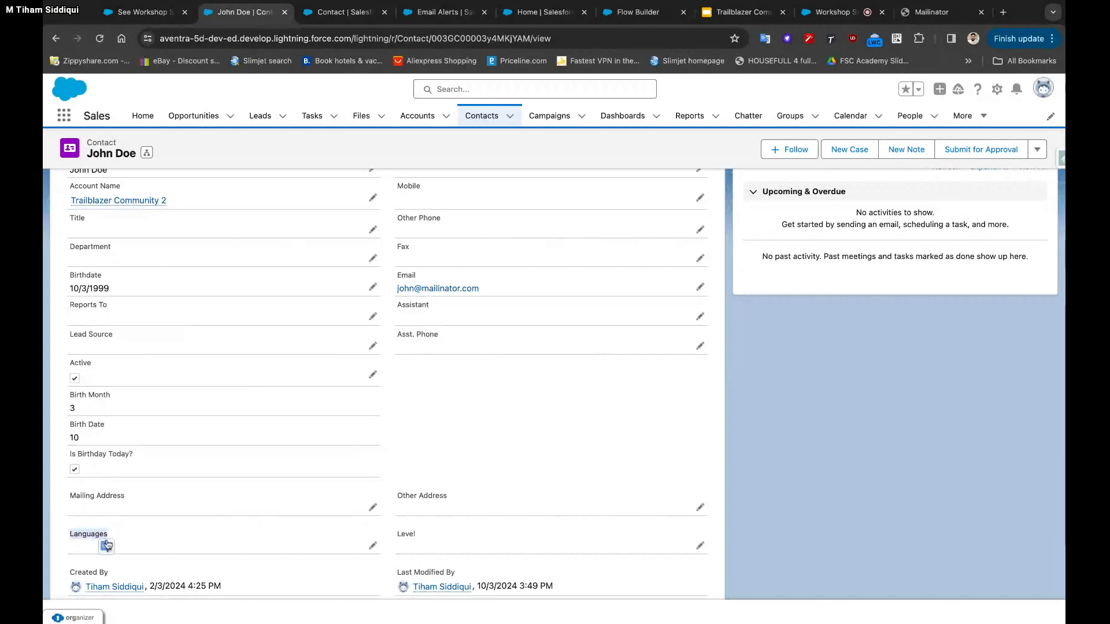
{"action": "left_click", "coordinate": [124, 194]}
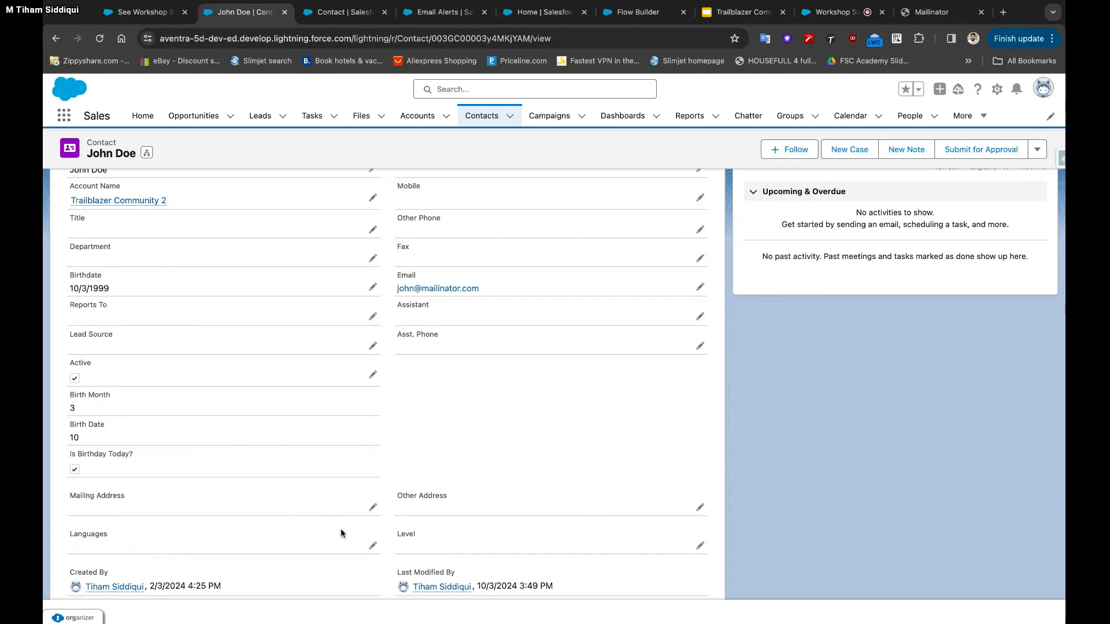
{"action": "left_click", "coordinate": [372, 545]}
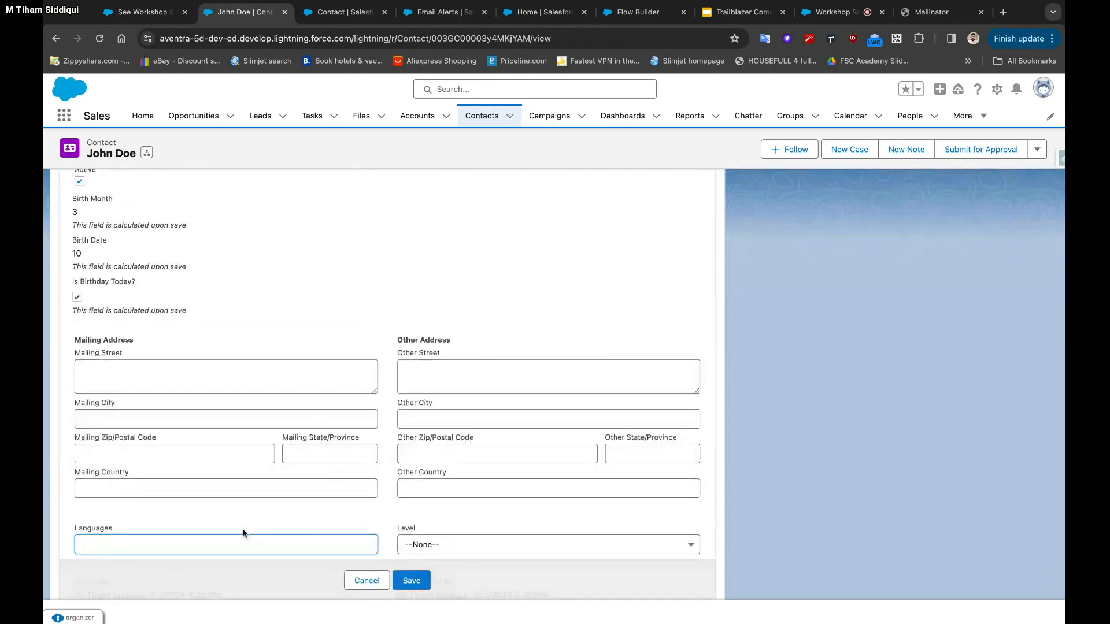
{"action": "left_click", "coordinate": [373, 583]}
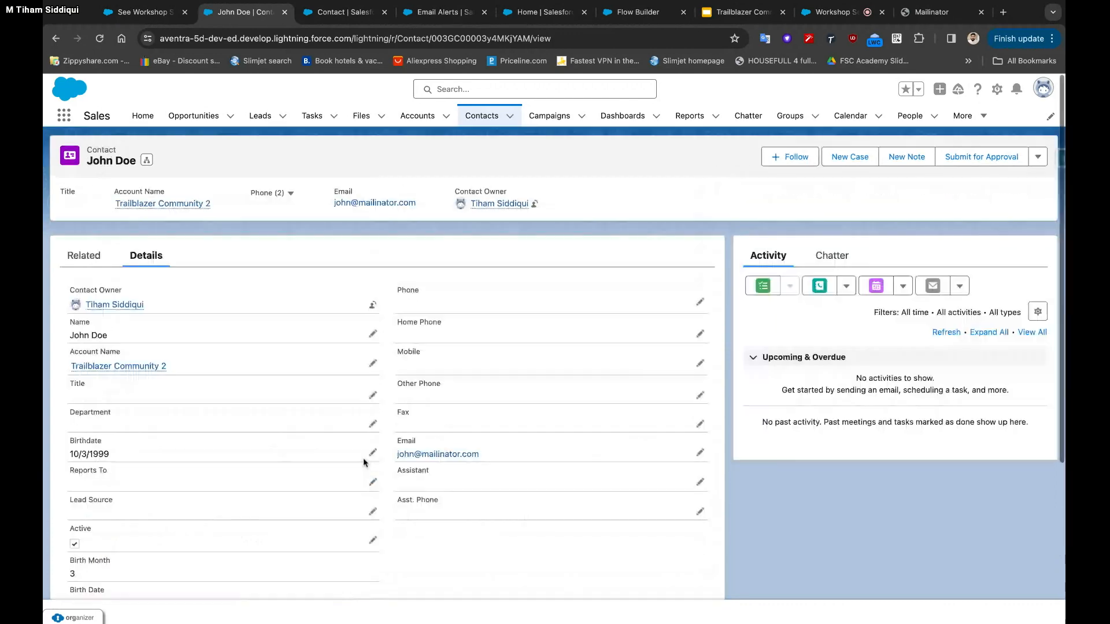
Switch back to the new autolaunched flow in Flow Builder and start a Variable resource with the API name recordId
{"action": "left_click", "coordinate": [636, 11]}
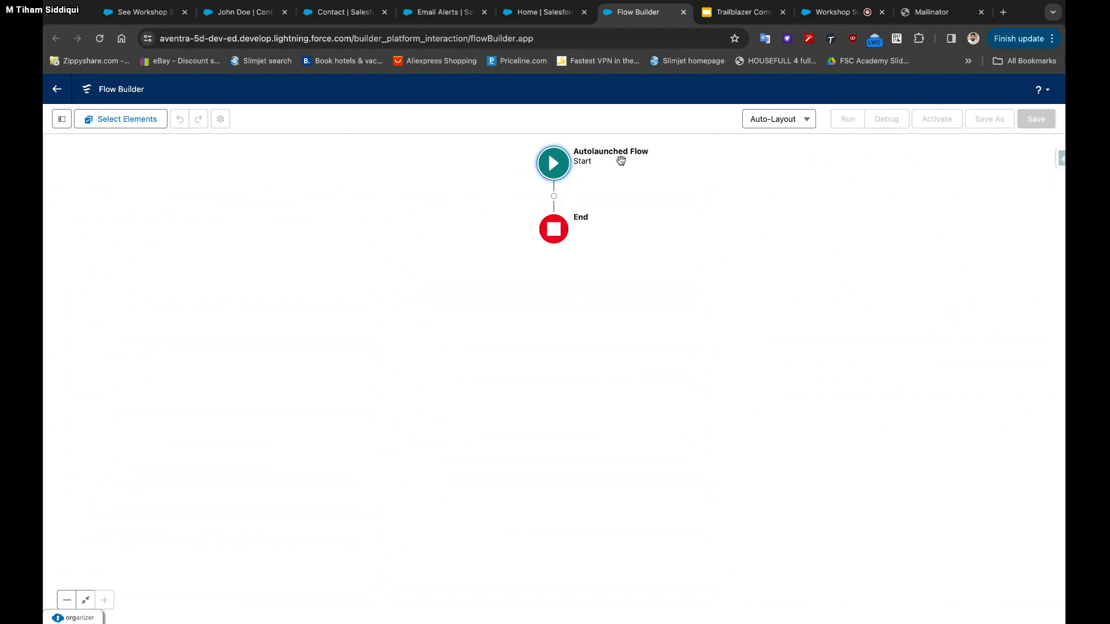
{"action": "left_click", "coordinate": [553, 196]}
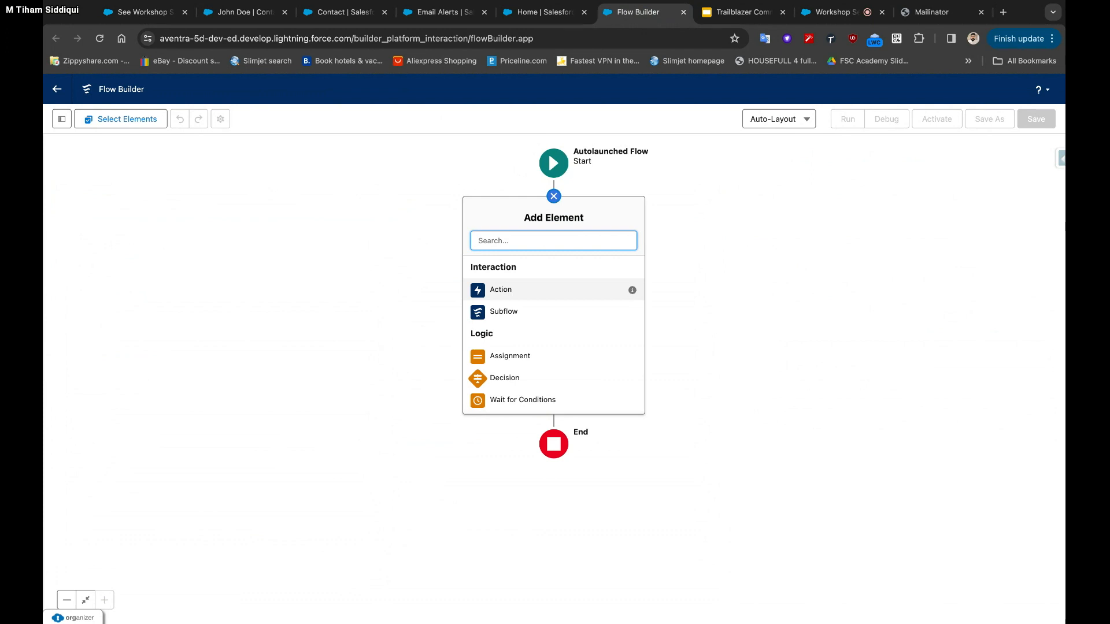
{"action": "left_click", "coordinate": [715, 226]}
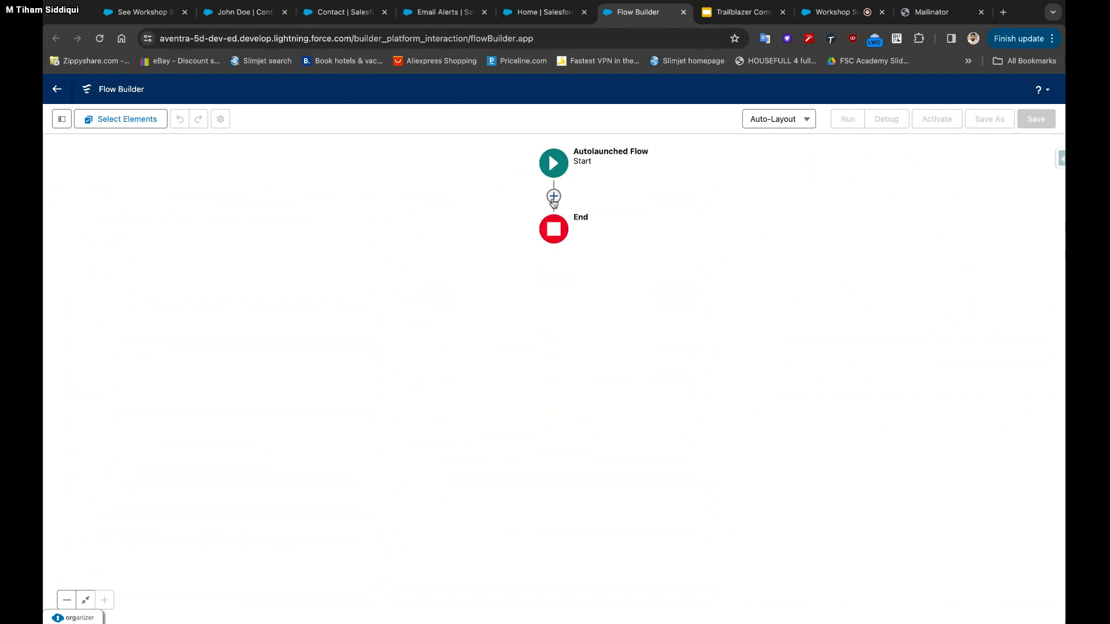
{"action": "left_click", "coordinate": [62, 119]}
{"action": "left_click", "coordinate": [86, 230]}
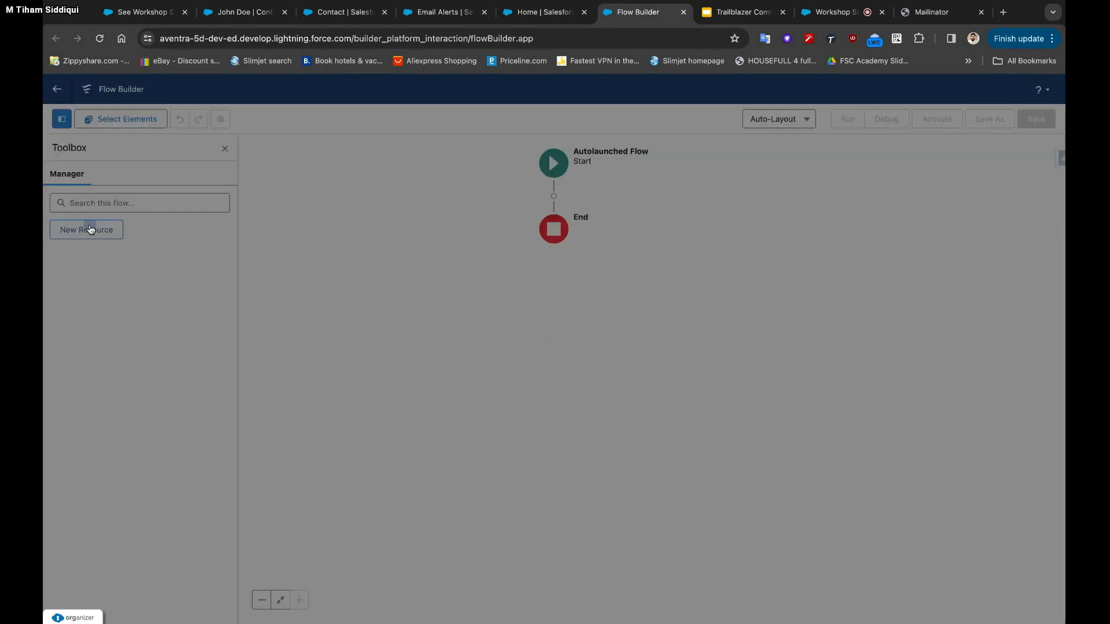
{"action": "left_click", "coordinate": [404, 299]}
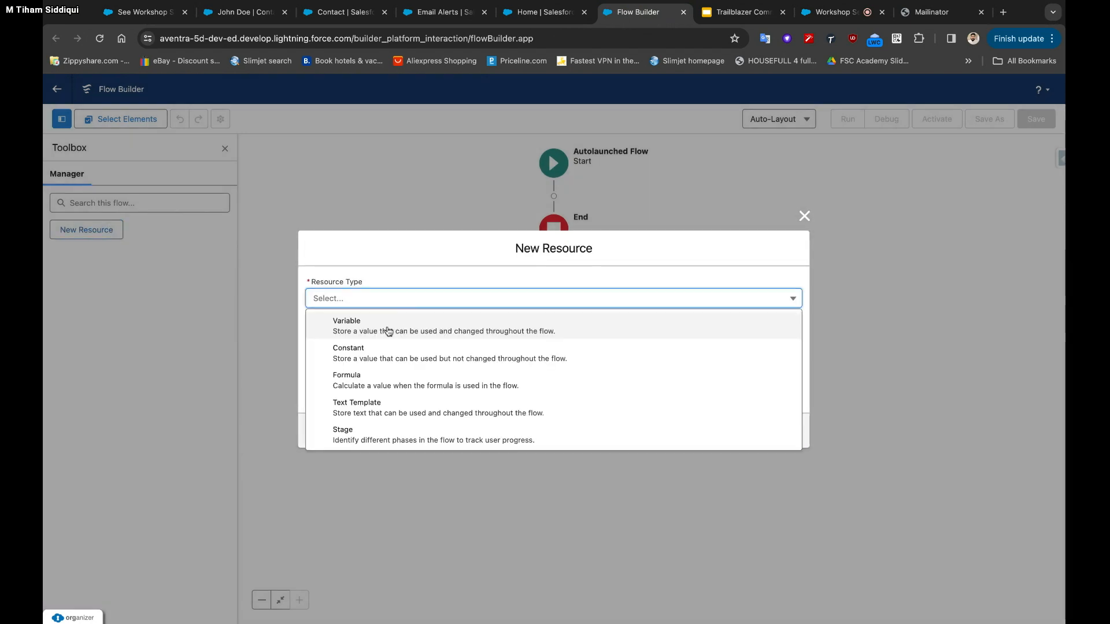
{"action": "left_click", "coordinate": [388, 331]}
{"action": "left_click", "coordinate": [389, 270]}
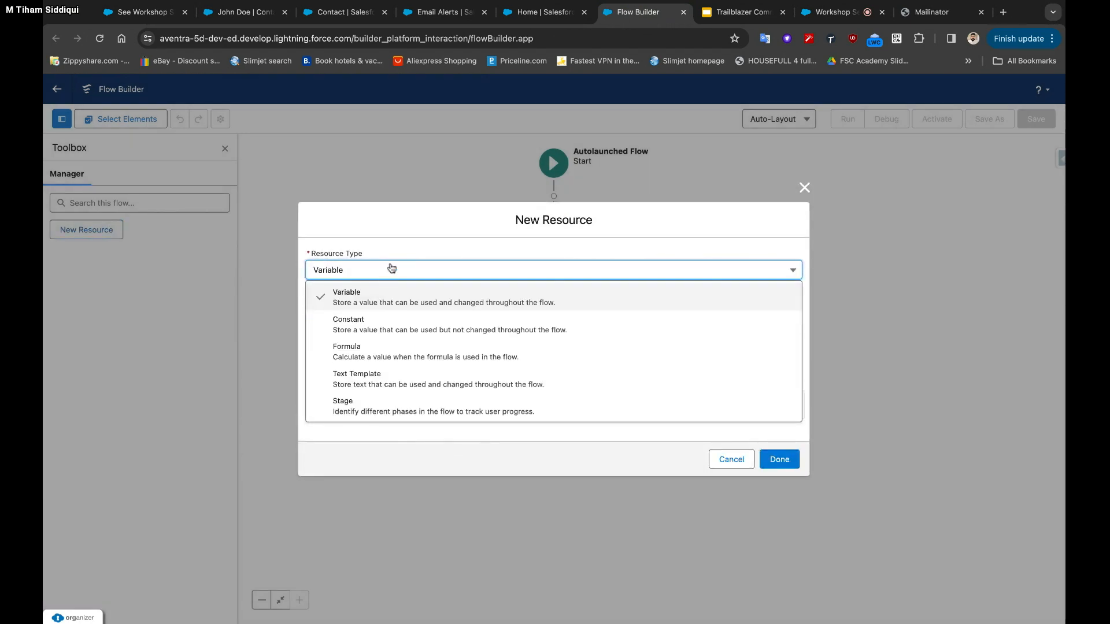
{"action": "left_click", "coordinate": [371, 298]}
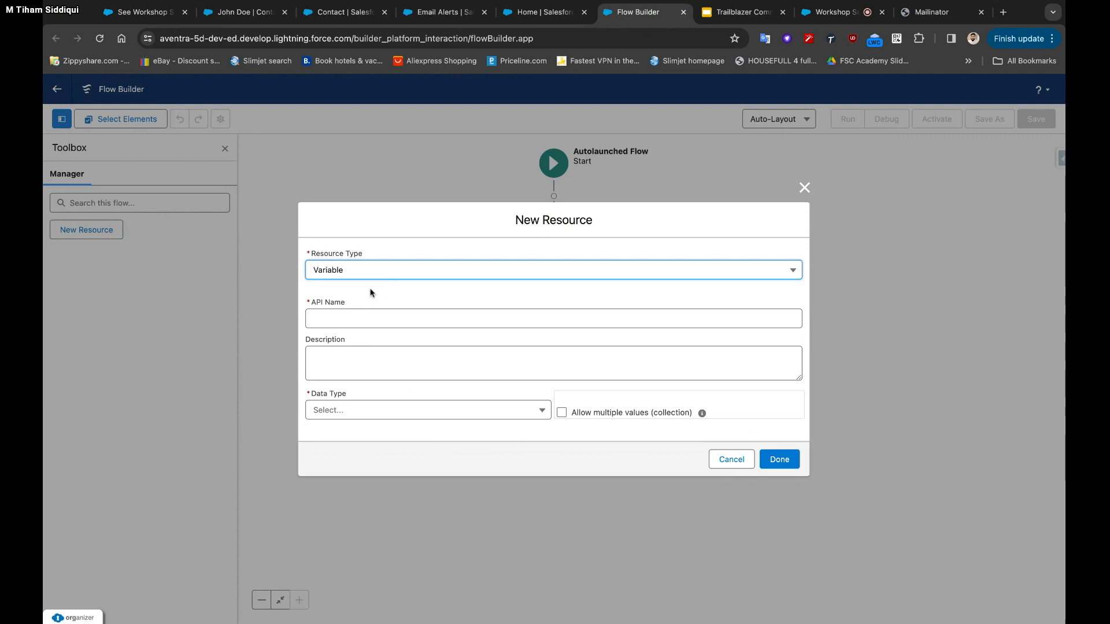
{"action": "left_click", "coordinate": [373, 278]}
{"action": "left_click", "coordinate": [373, 276]}
{"action": "left_click", "coordinate": [357, 317]}
{"action": "type", "text": "record"}
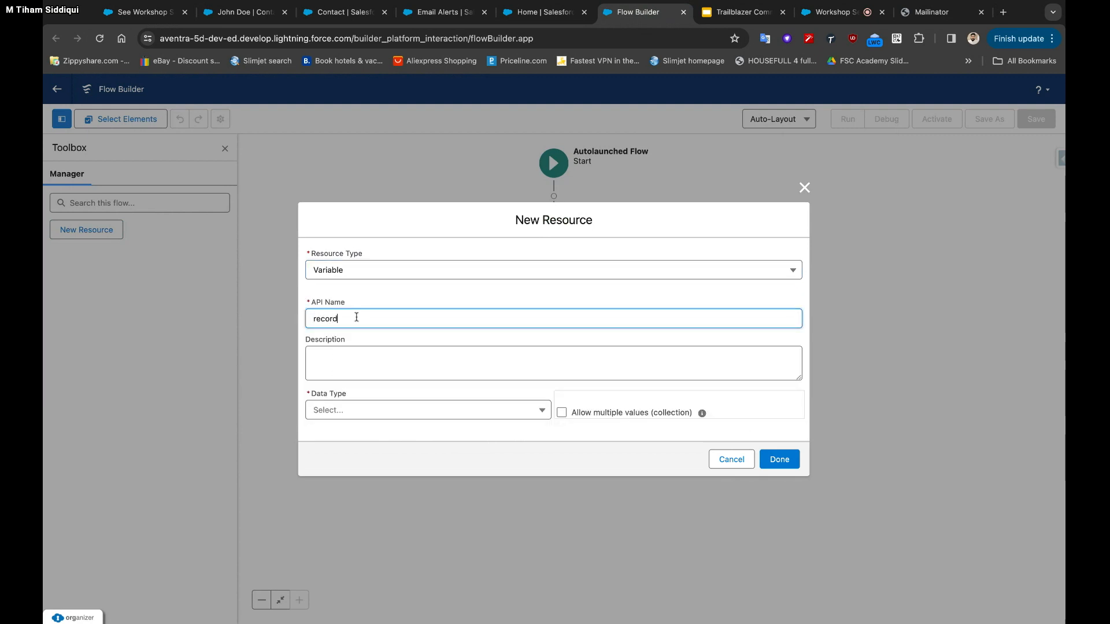
{"action": "type", "text": "Id"}
Give the recordId variable the Record data type for the Contact object, make it available for input, and finish creating it
{"action": "left_click", "coordinate": [371, 374]}
{"action": "left_click", "coordinate": [367, 412]}
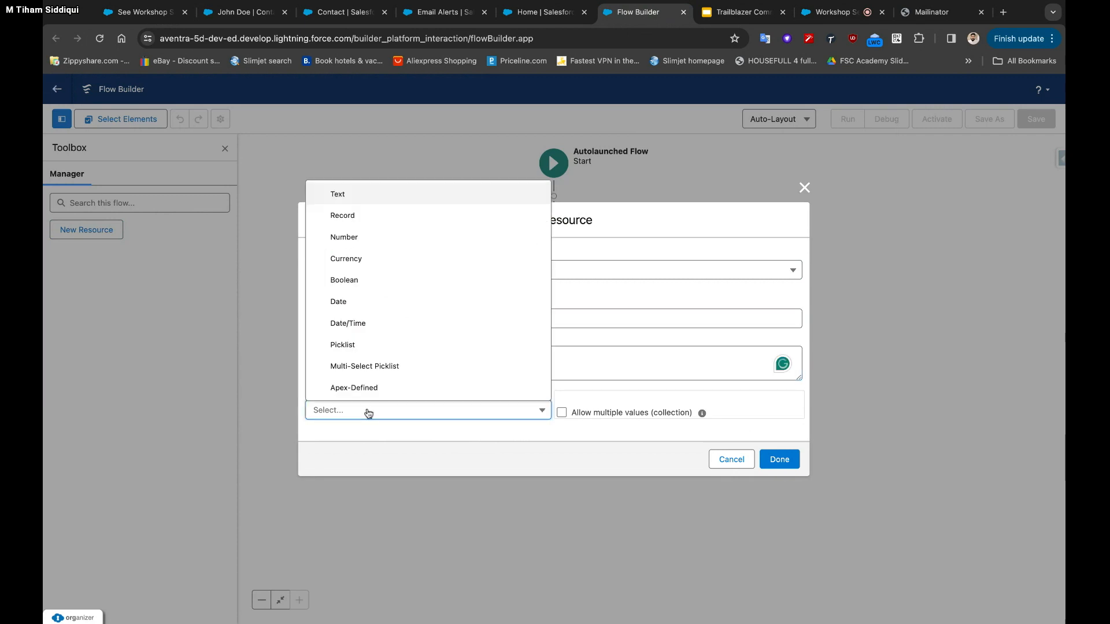
{"action": "left_click", "coordinate": [359, 217]}
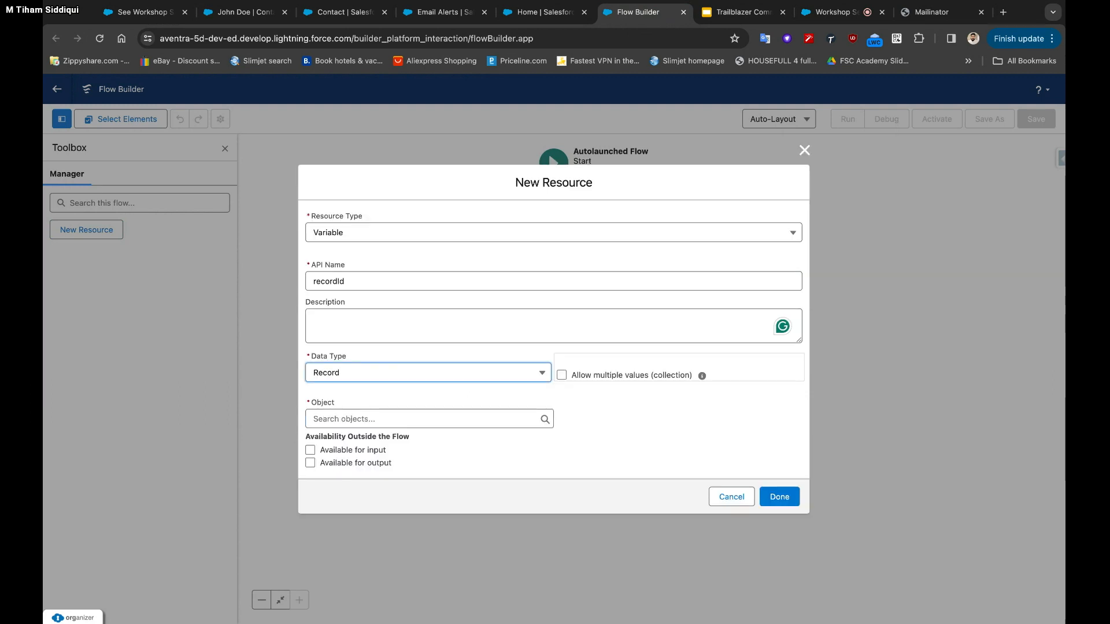
{"action": "left_click", "coordinate": [379, 419]}
{"action": "type", "text": "Contact"}
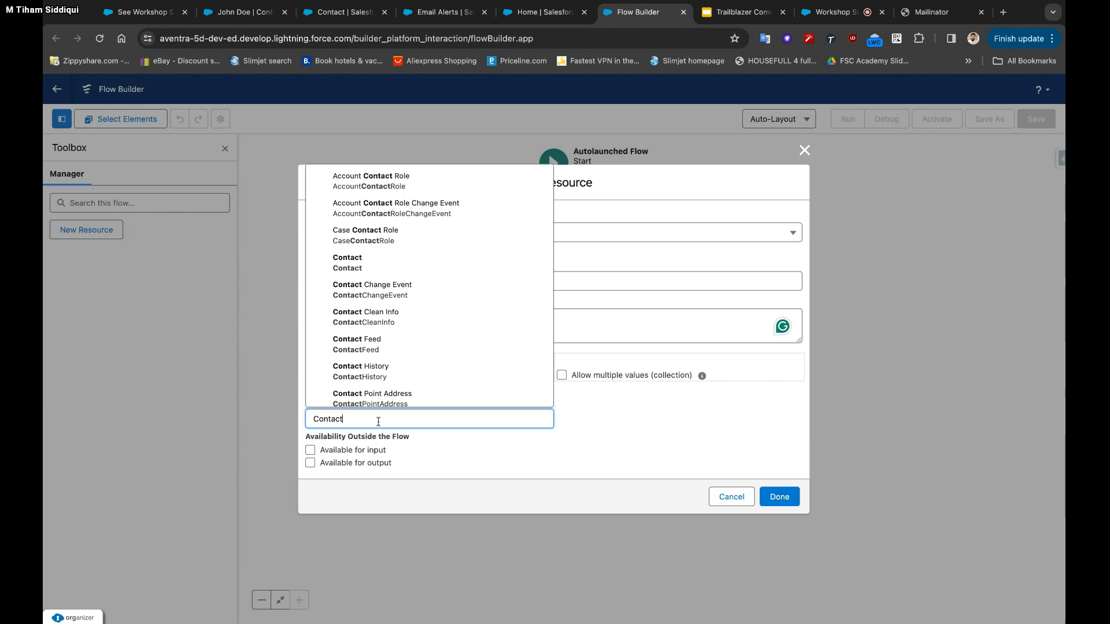
{"action": "left_click", "coordinate": [459, 269]}
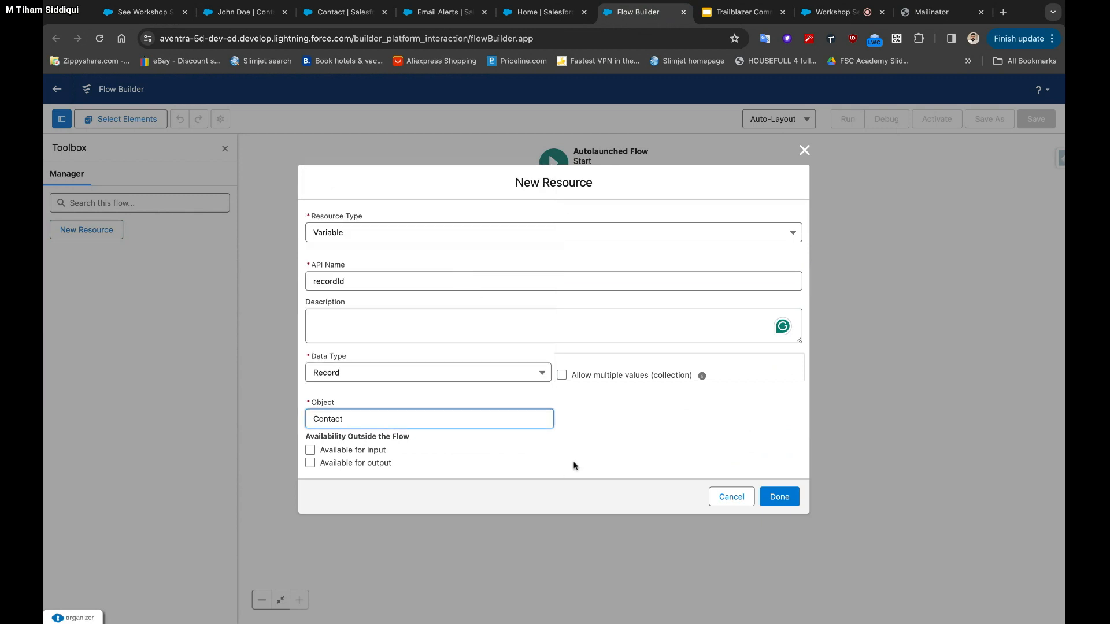
{"action": "left_click", "coordinate": [358, 454]}
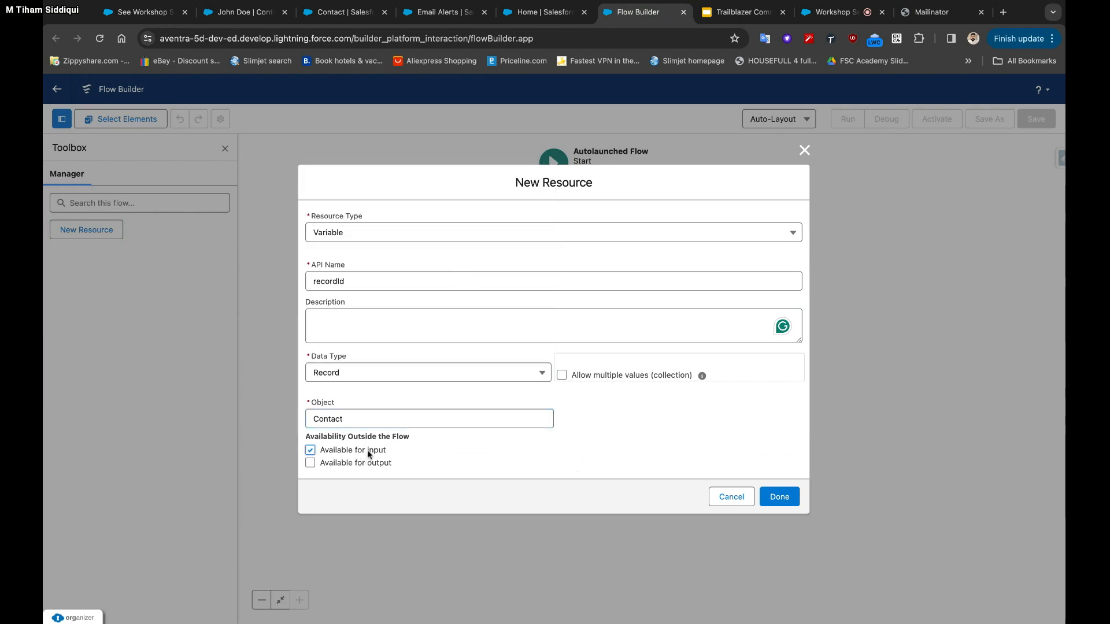
{"action": "left_click", "coordinate": [785, 503]}
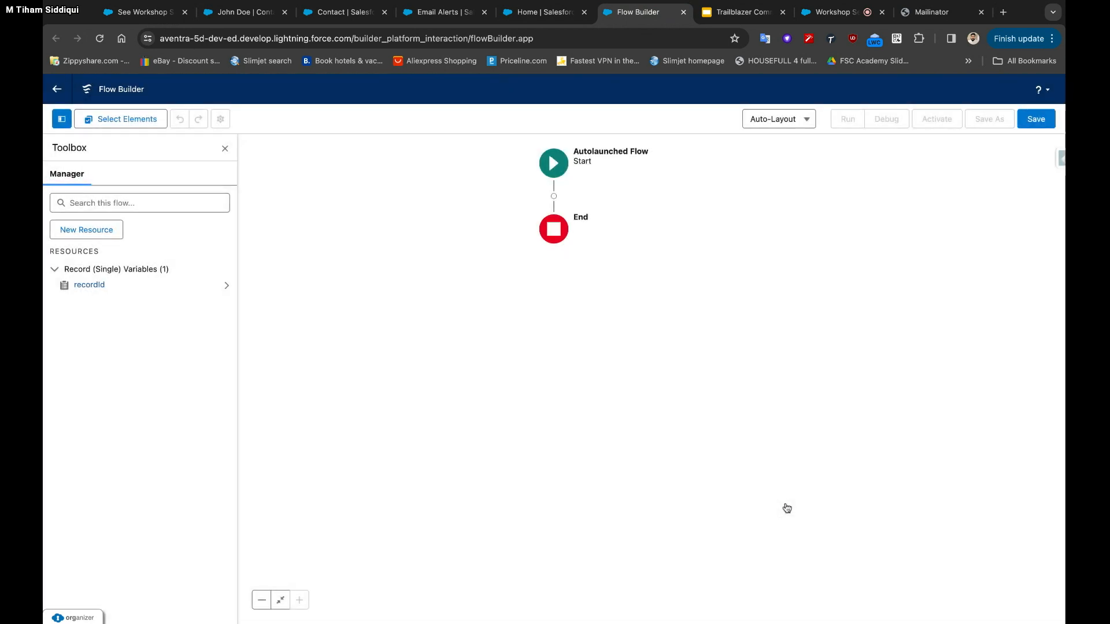
Add an Update Records element after Start that specifies conditions to identify records of the Contact object and sets fields individually
{"action": "left_click", "coordinate": [554, 196]}
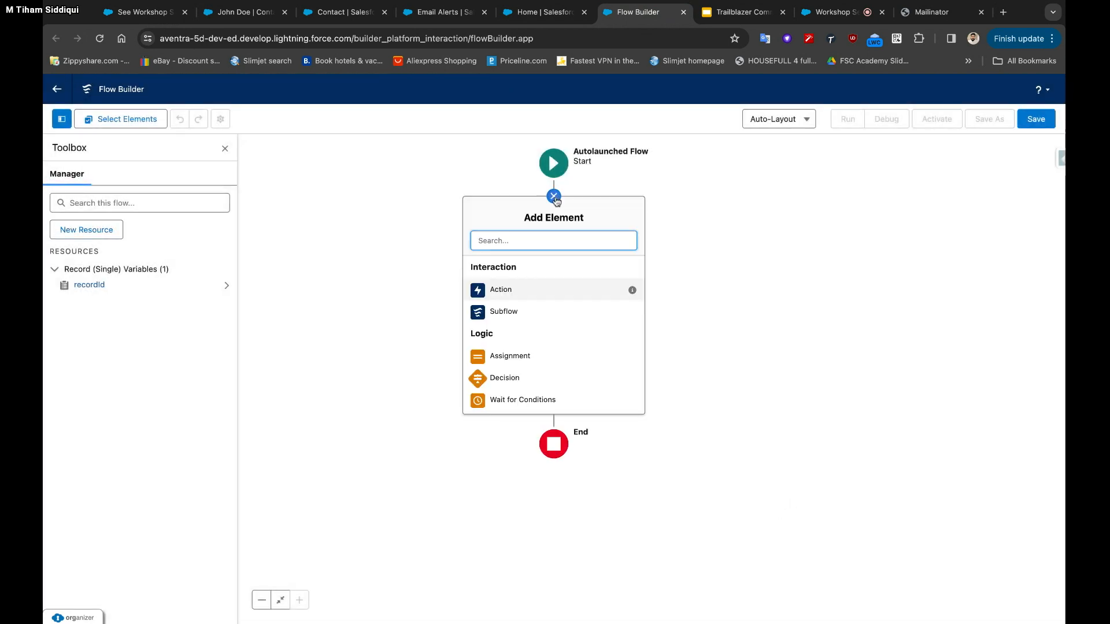
{"action": "scroll", "coordinate": [527, 292], "scroll_direction": "down", "scroll_amount": 3}
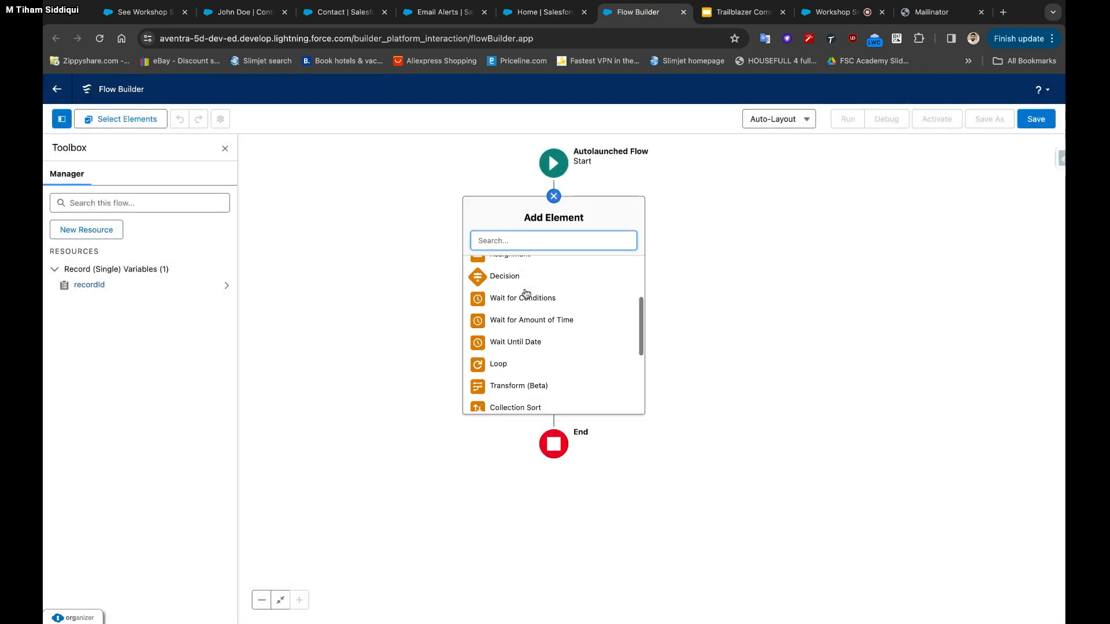
{"action": "scroll", "coordinate": [527, 292], "scroll_direction": "up", "scroll_amount": 3}
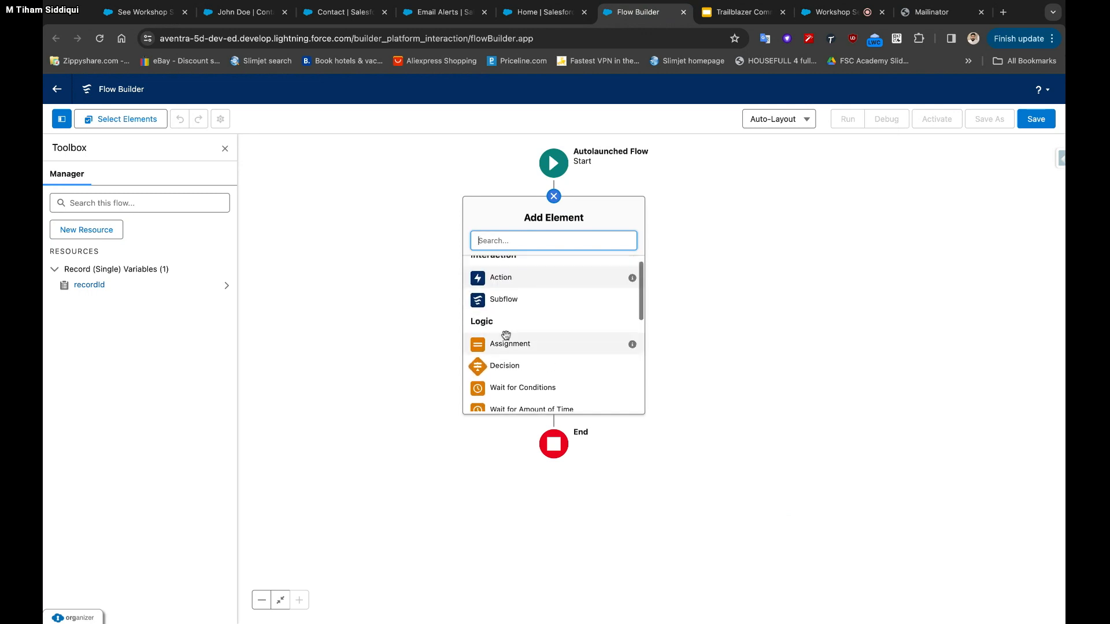
{"action": "scroll", "coordinate": [507, 370], "scroll_direction": "down", "scroll_amount": 5}
{"action": "left_click", "coordinate": [514, 363]}
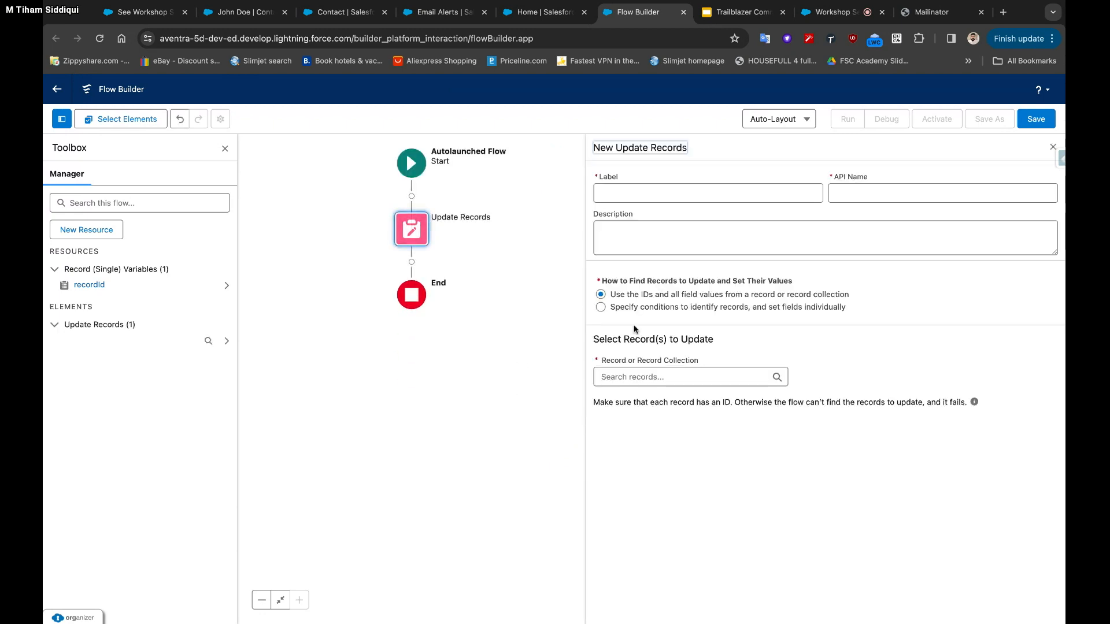
{"action": "left_click", "coordinate": [644, 309]}
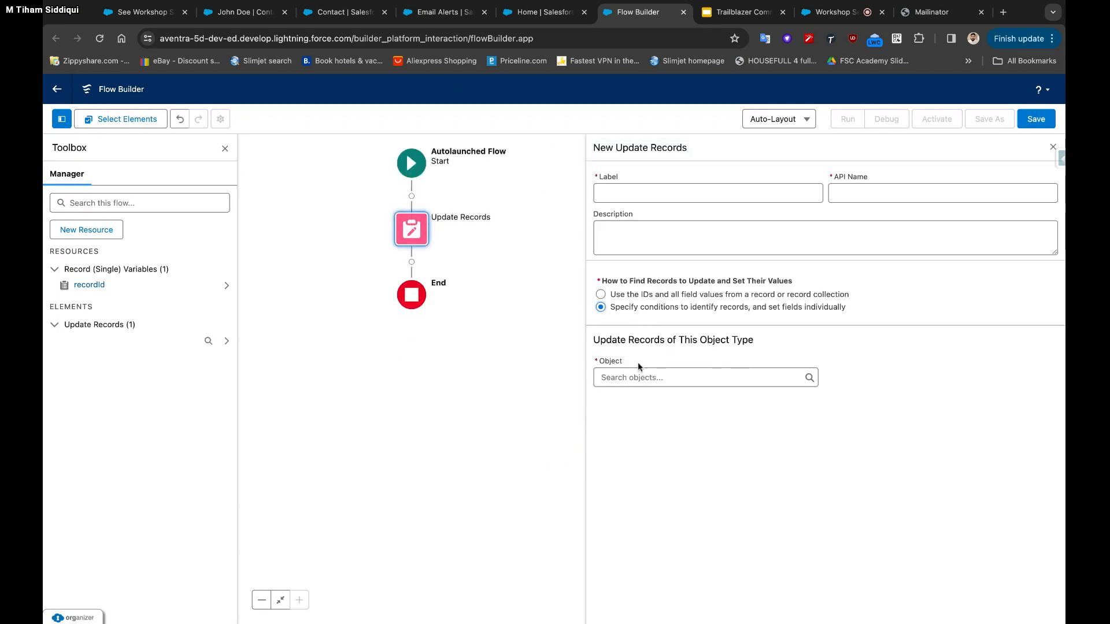
{"action": "left_click", "coordinate": [648, 378]}
{"action": "type", "text": "Contact"}
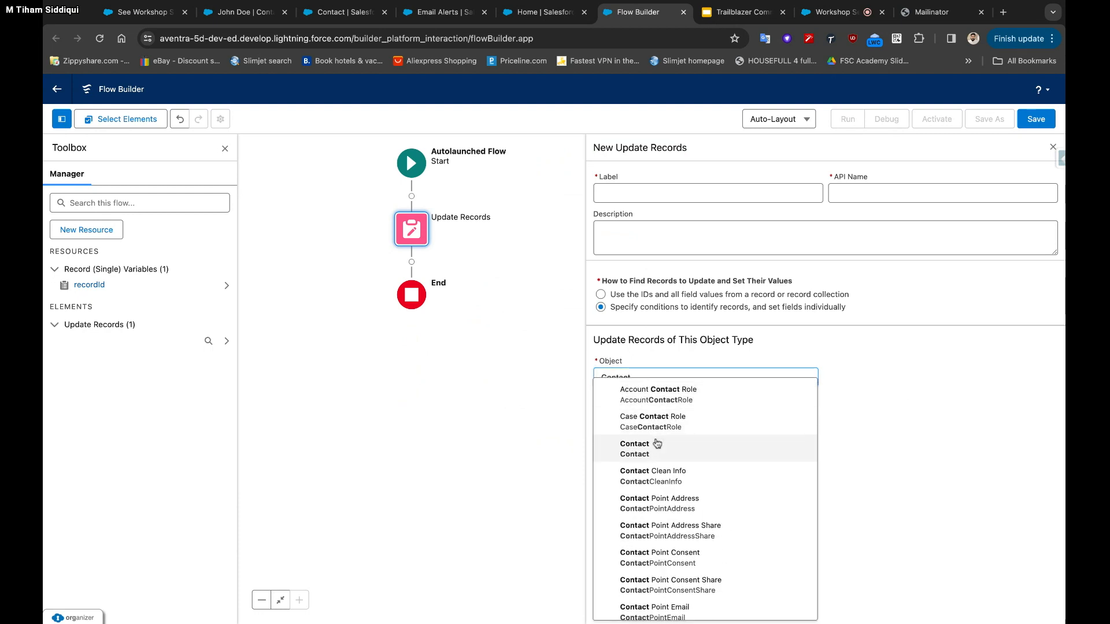
{"action": "left_click", "coordinate": [658, 445]}
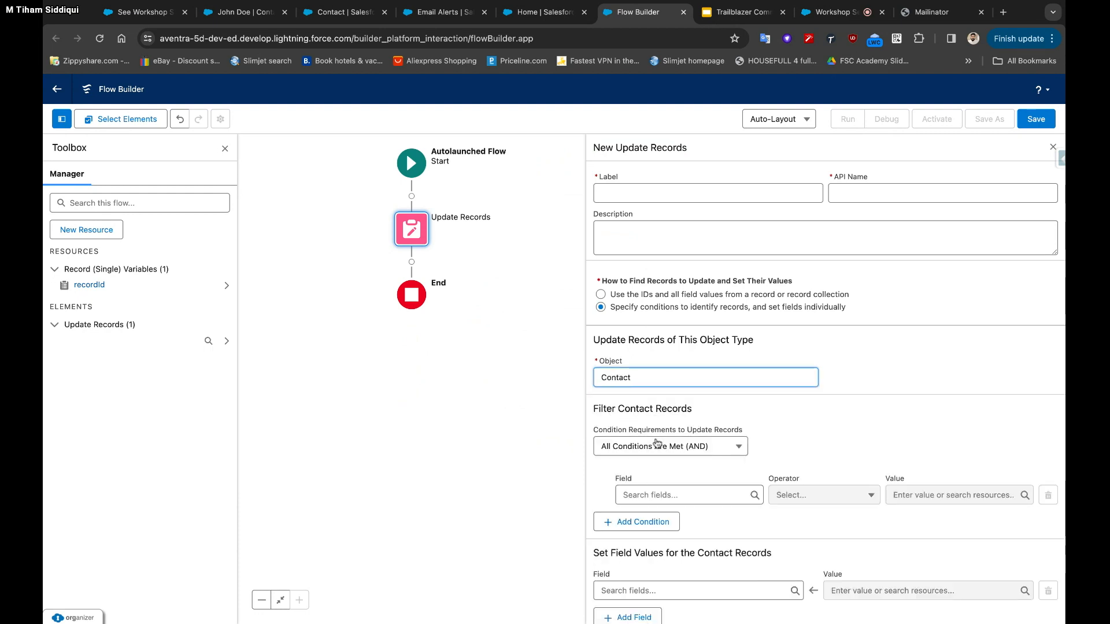
Label the Update Records element "Update Contact's Language"
{"action": "left_click", "coordinate": [705, 192]}
{"action": "type", "text": "Upda"}
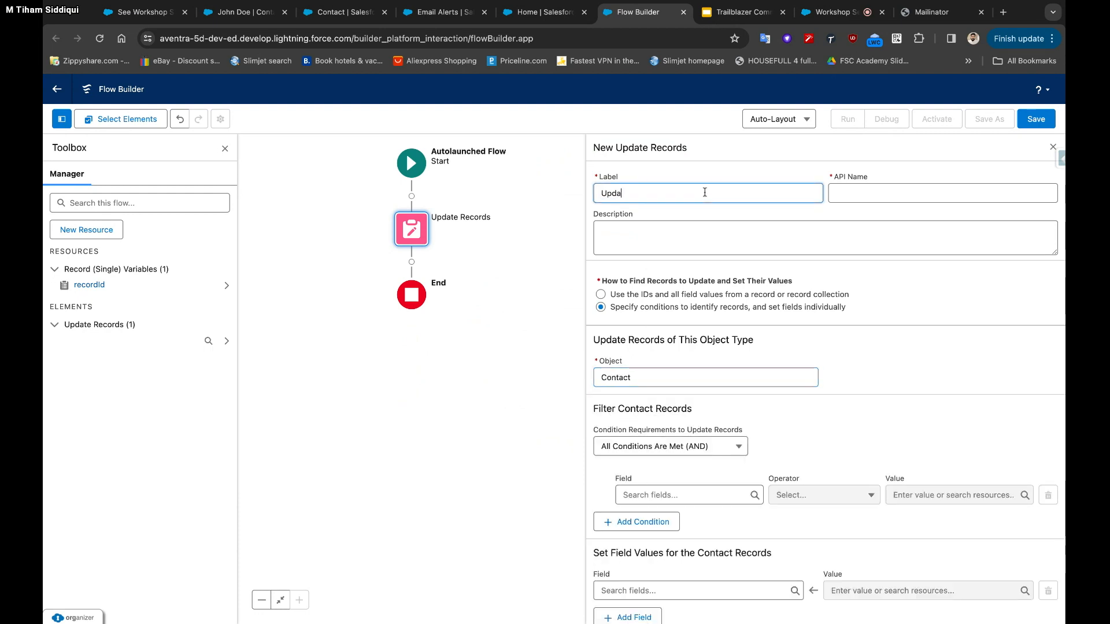
{"action": "type", "text": "te Contact"}
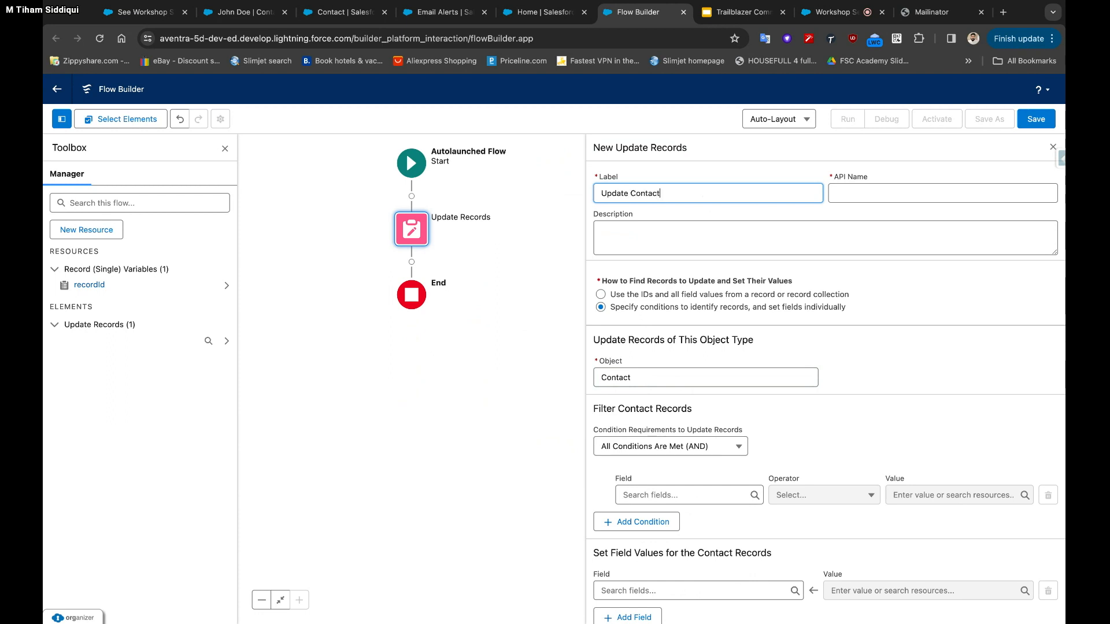
{"action": "type", "text": "'s Language"}
{"action": "left_click", "coordinate": [876, 212]}
Choose the contact's Id as the field of the first filter condition
{"action": "scroll", "coordinate": [685, 330], "scroll_direction": "down", "scroll_amount": 1}
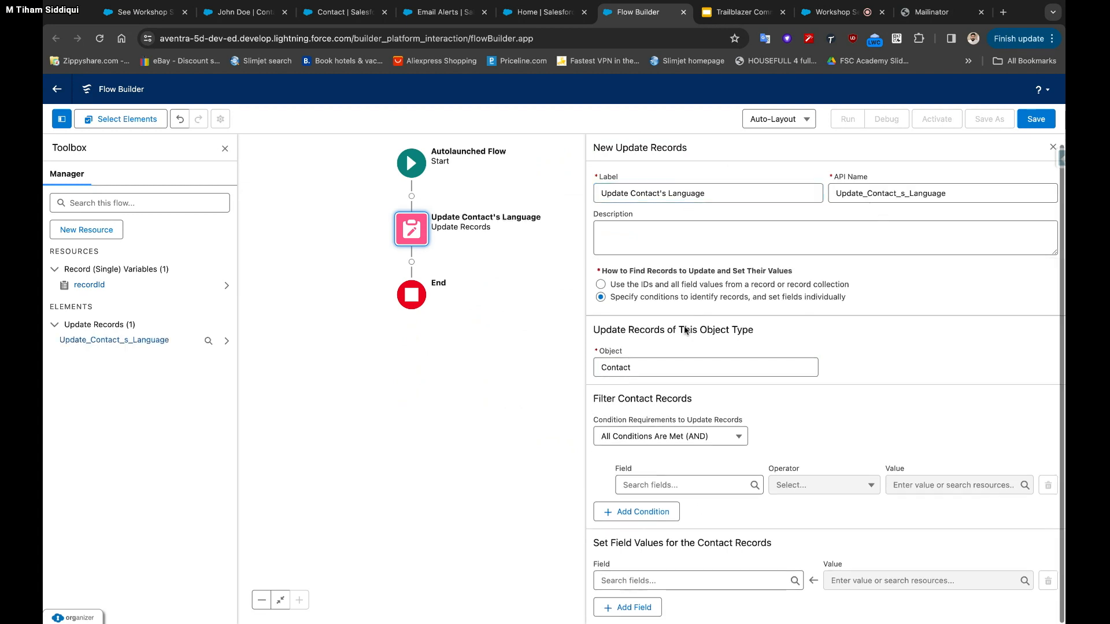
{"action": "left_click", "coordinate": [643, 487]}
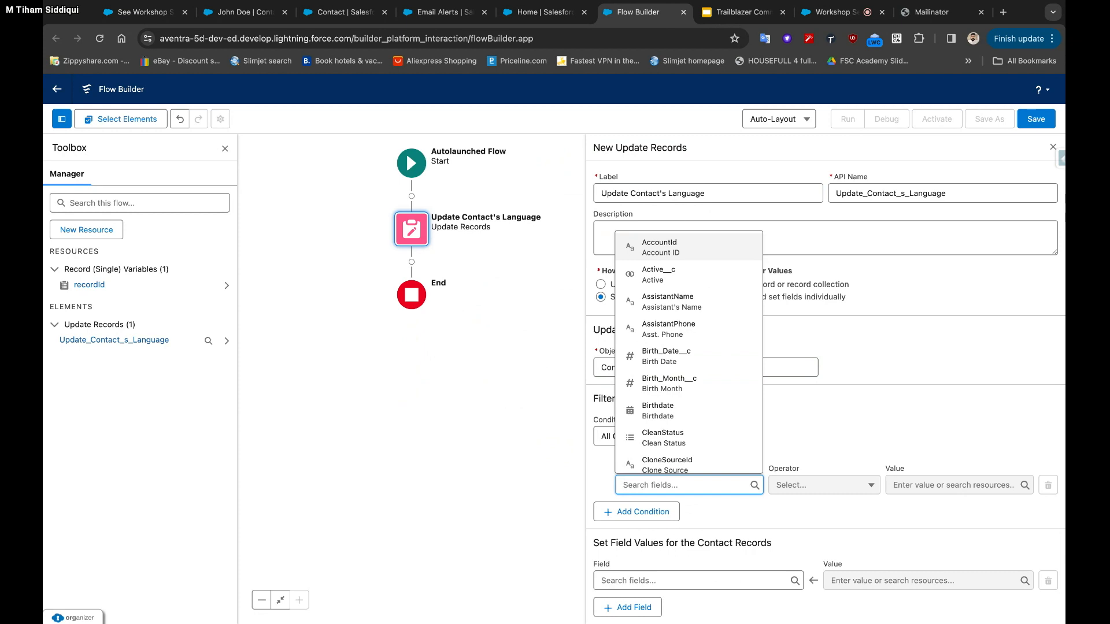
{"action": "type", "text": "record"}
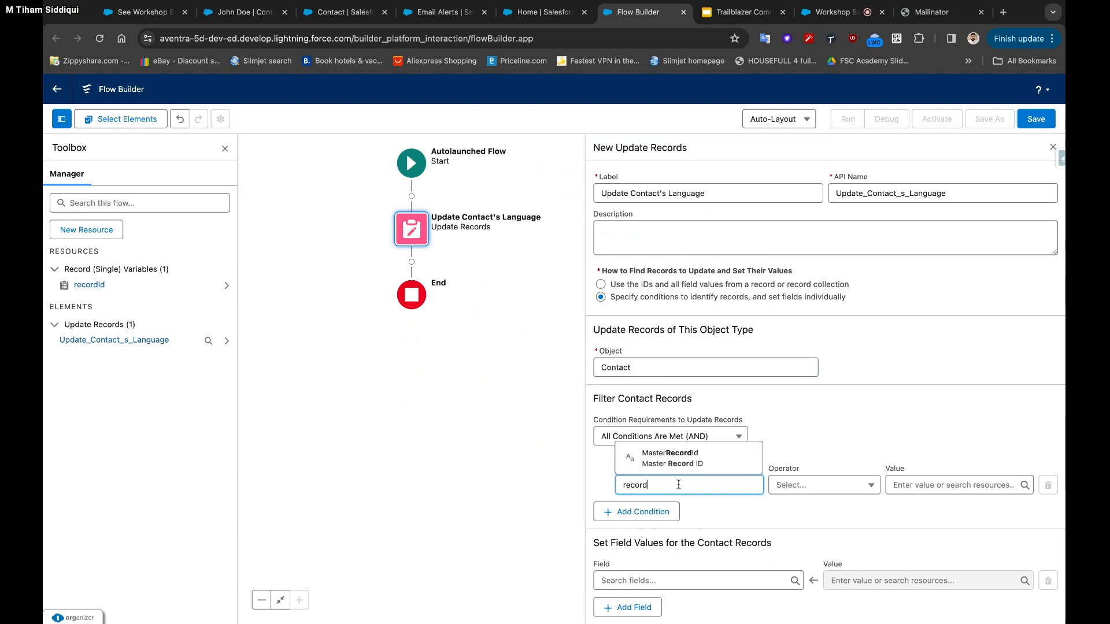
{"action": "left_click_drag", "start_coordinate": [679, 485], "coordinate": [599, 488]}
{"action": "key", "text": "BackSpace"}
{"action": "type", "text": "Contact"}
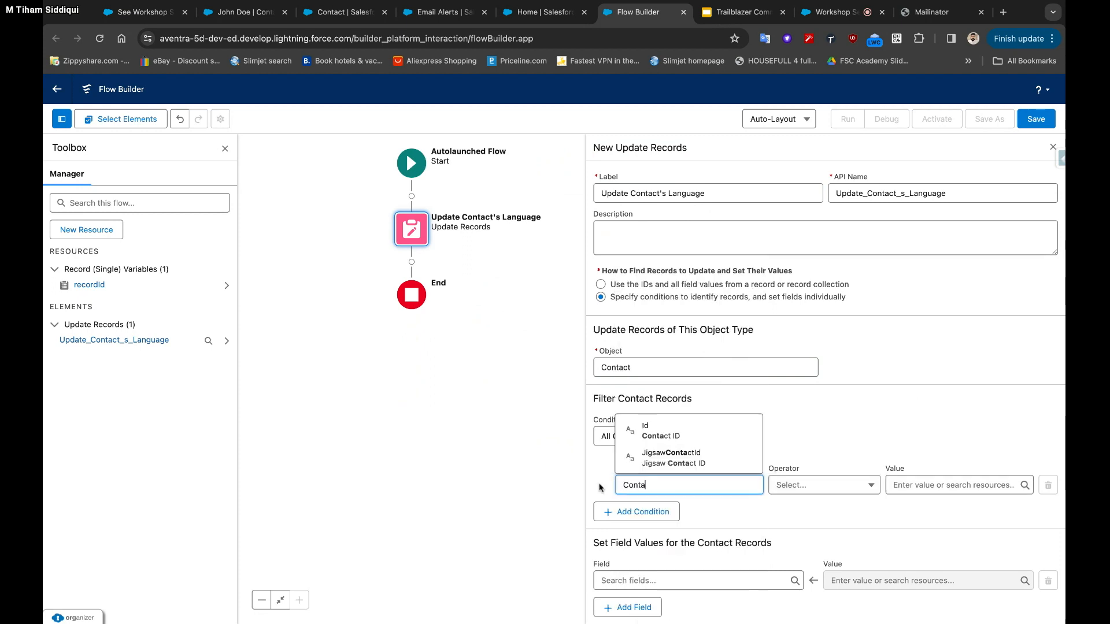
{"action": "left_click", "coordinate": [663, 442]}
Set the Id condition's value to the Contact ID of the recordId variable
{"action": "left_click", "coordinate": [936, 486]}
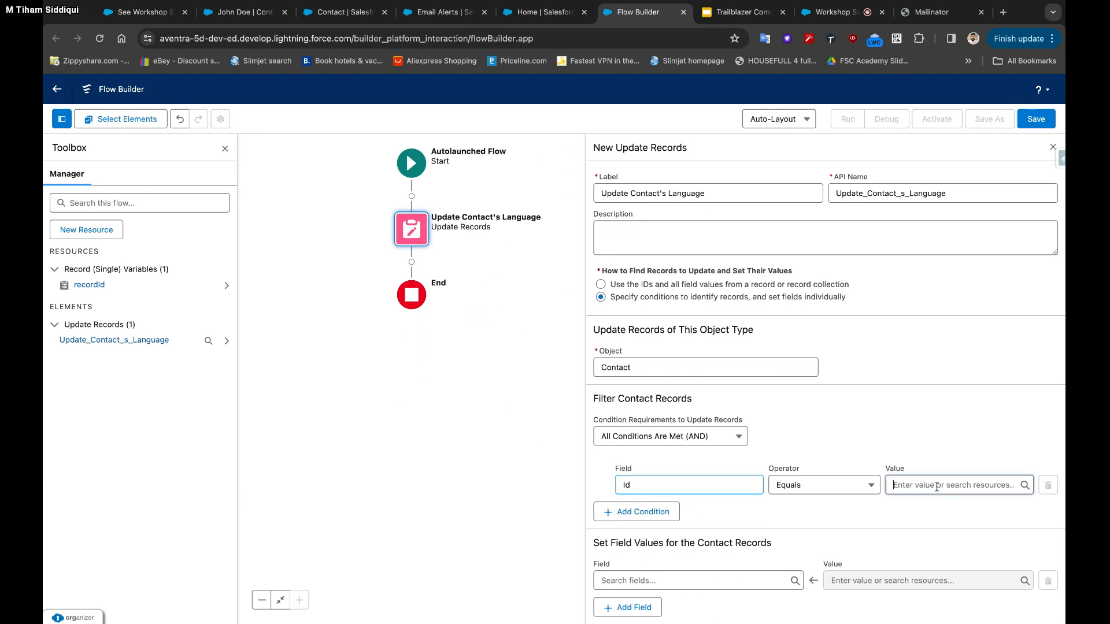
{"action": "left_click", "coordinate": [963, 418]}
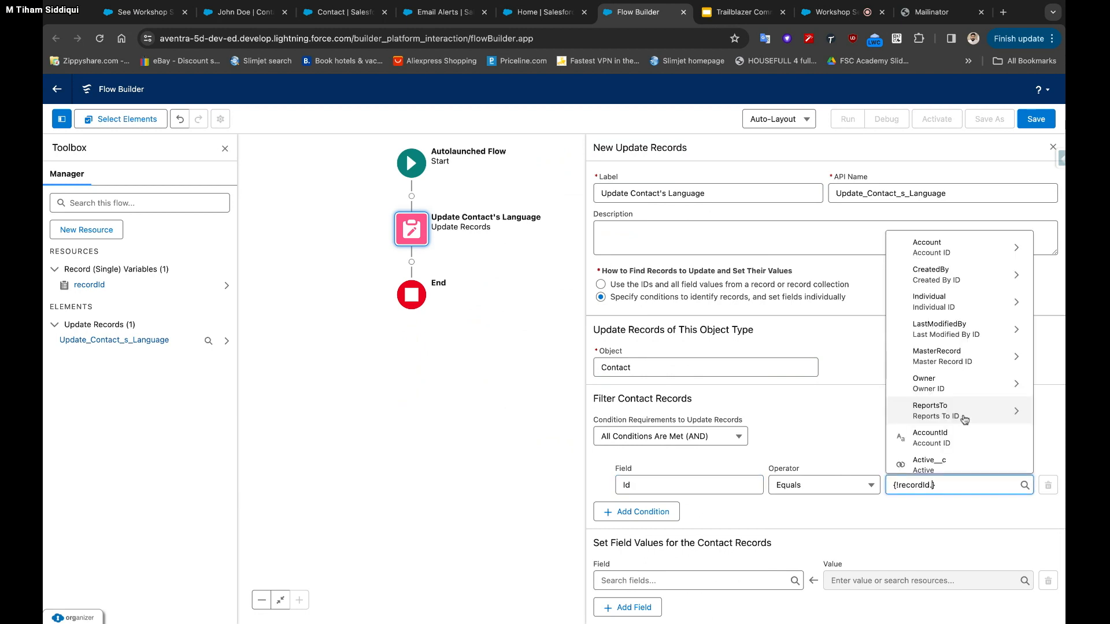
{"action": "type", "text": "Id"}
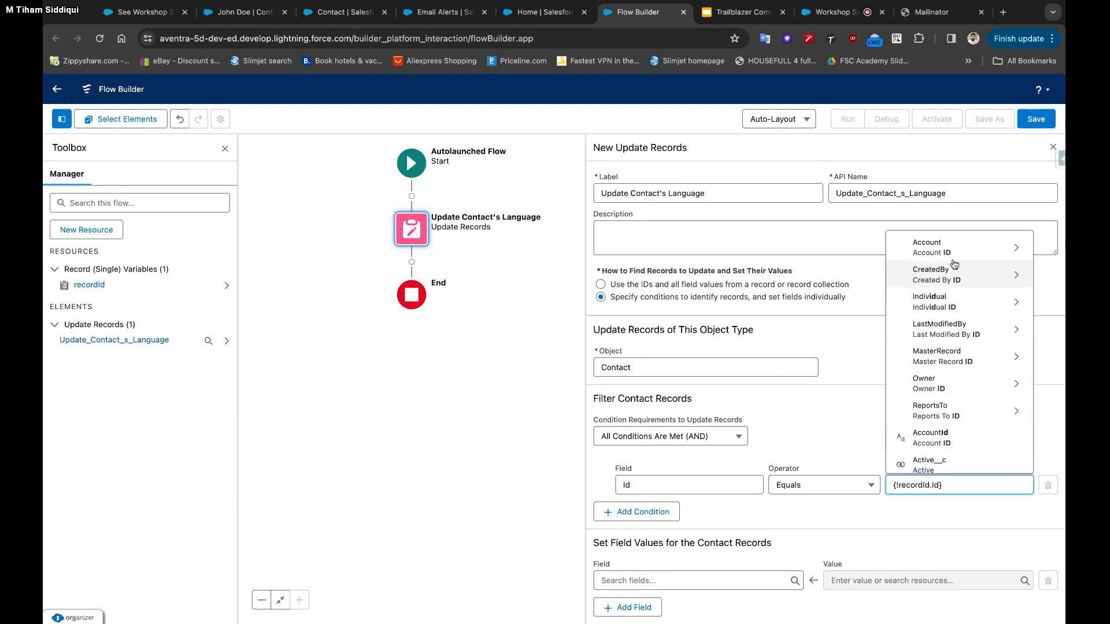
{"action": "scroll", "coordinate": [935, 418], "scroll_direction": "down", "scroll_amount": 1}
{"action": "scroll", "coordinate": [935, 418], "scroll_direction": "down", "scroll_amount": 4}
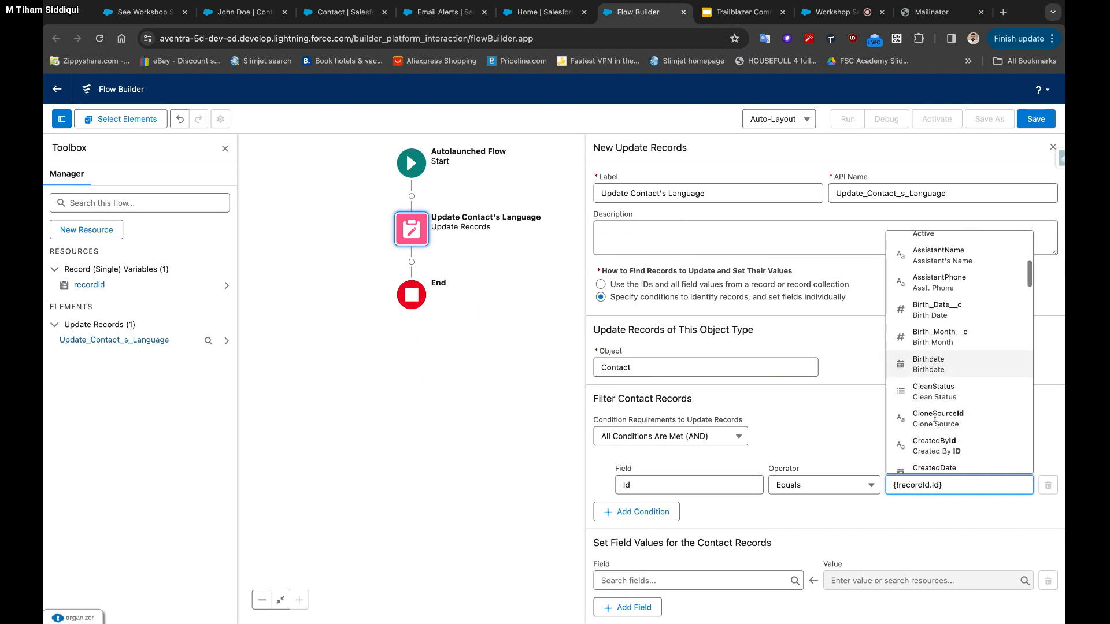
{"action": "scroll", "coordinate": [944, 409], "scroll_direction": "down", "scroll_amount": 4}
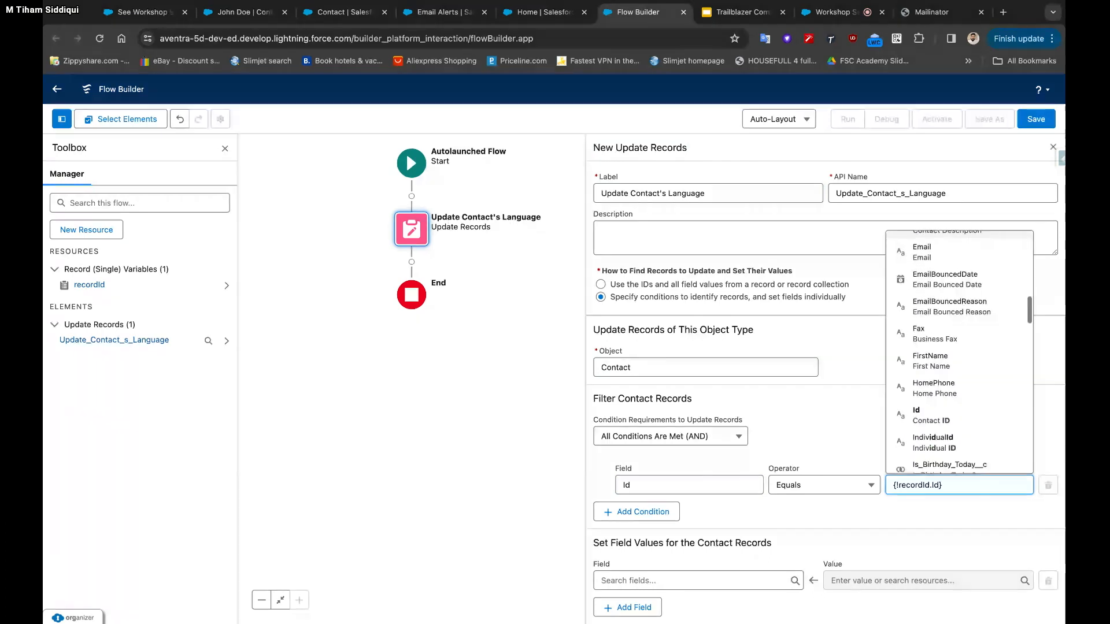
{"action": "left_click", "coordinate": [944, 410]}
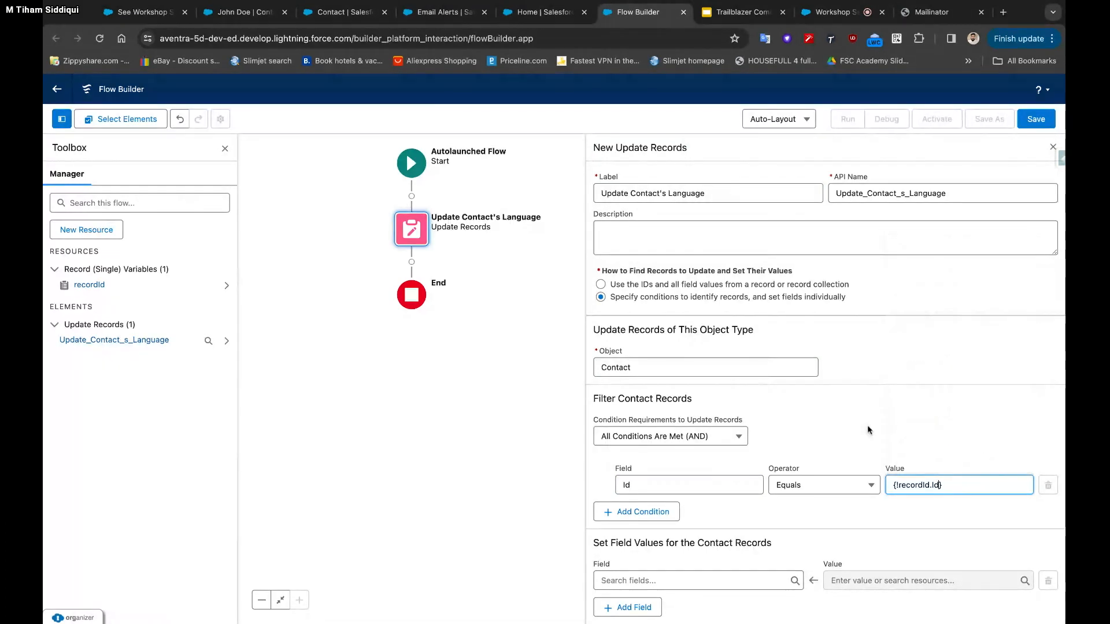
Add a second filter condition on the Languages__c field with the Is Null operator and the global constant True
{"action": "left_click", "coordinate": [643, 512]}
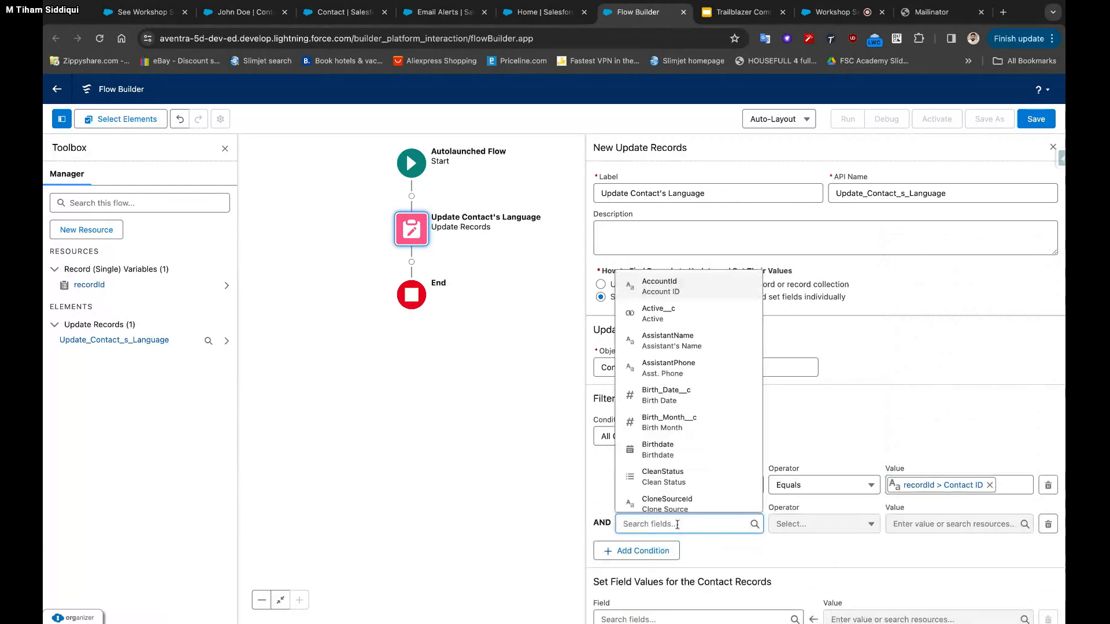
{"action": "type", "text": "Lan"}
{"action": "left_click", "coordinate": [671, 499]}
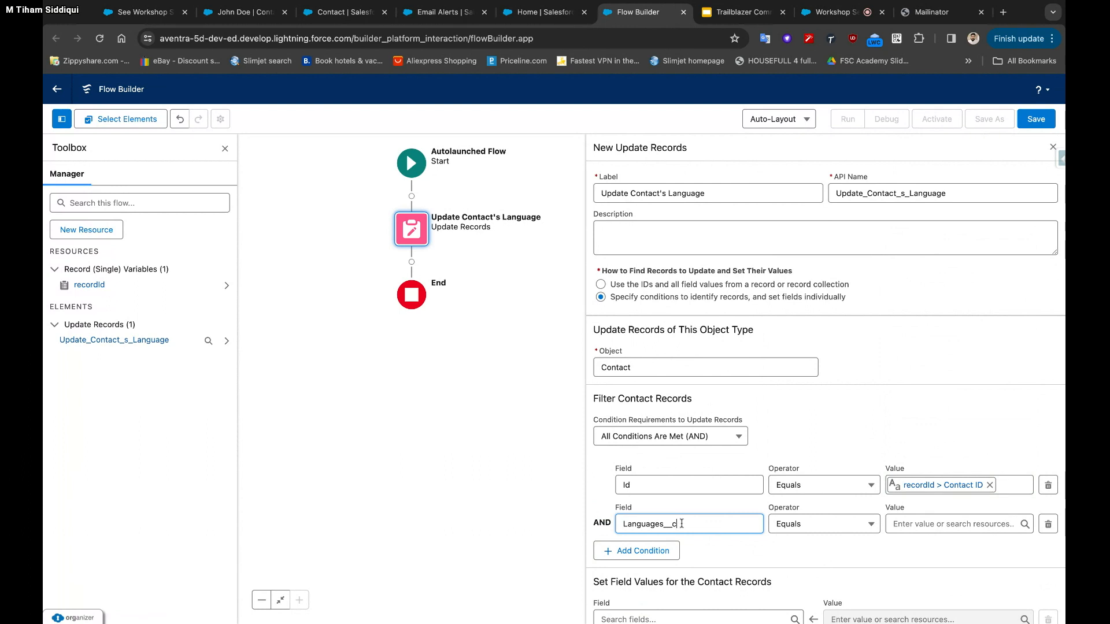
{"action": "scroll", "coordinate": [721, 531], "scroll_direction": "down", "scroll_amount": 1}
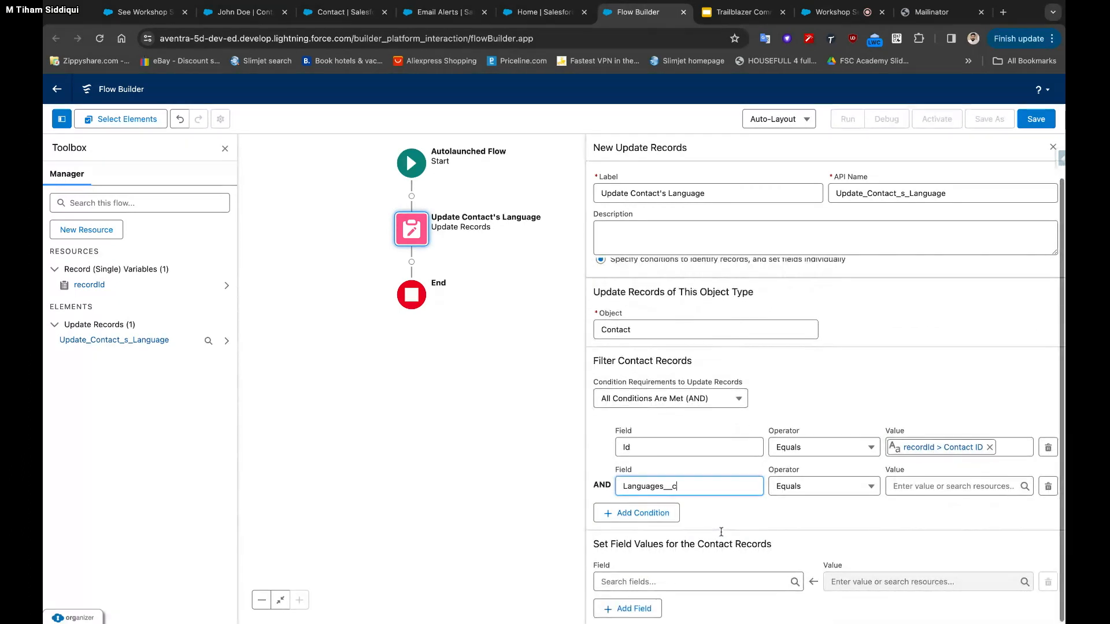
{"action": "left_click", "coordinate": [831, 492]}
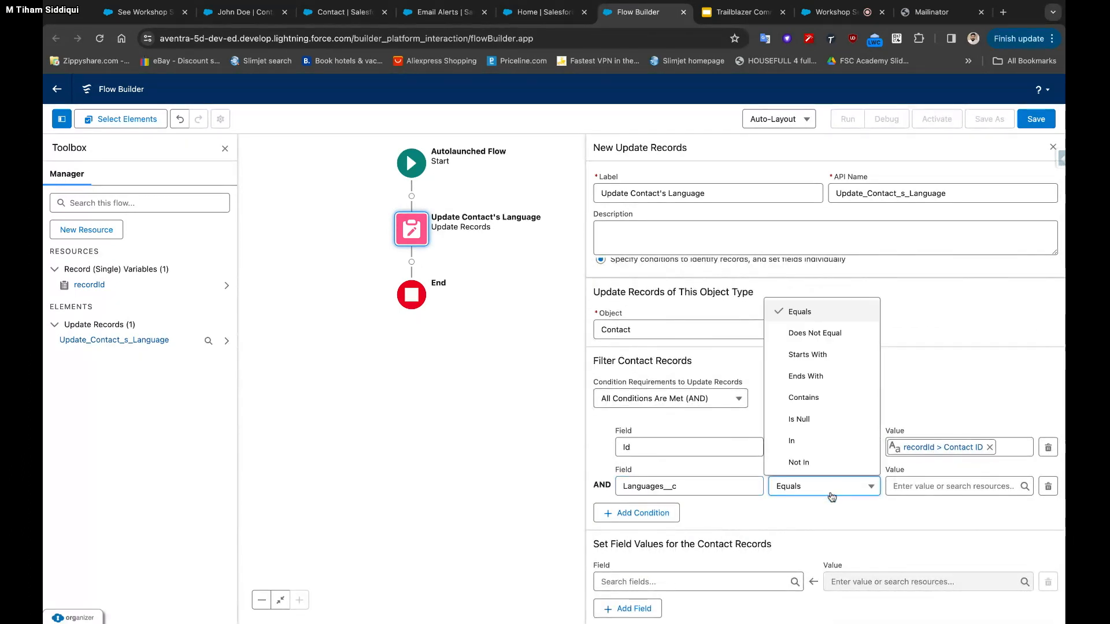
{"action": "left_click", "coordinate": [832, 420]}
{"action": "left_click", "coordinate": [911, 485]}
{"action": "type", "text": "TRUE"}
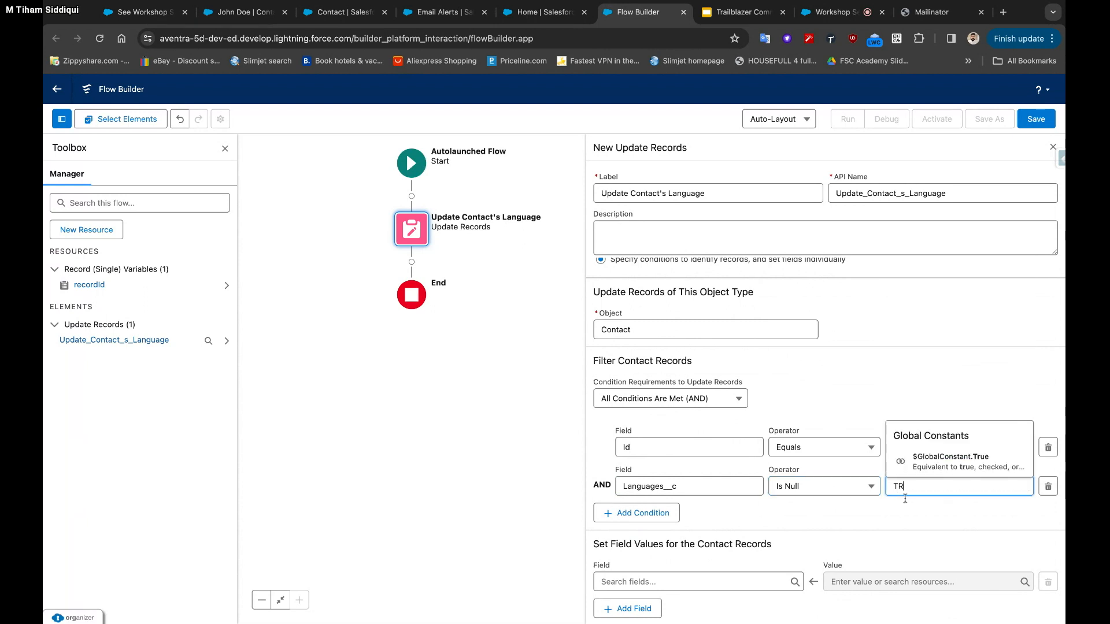
{"action": "left_click", "coordinate": [953, 462]}
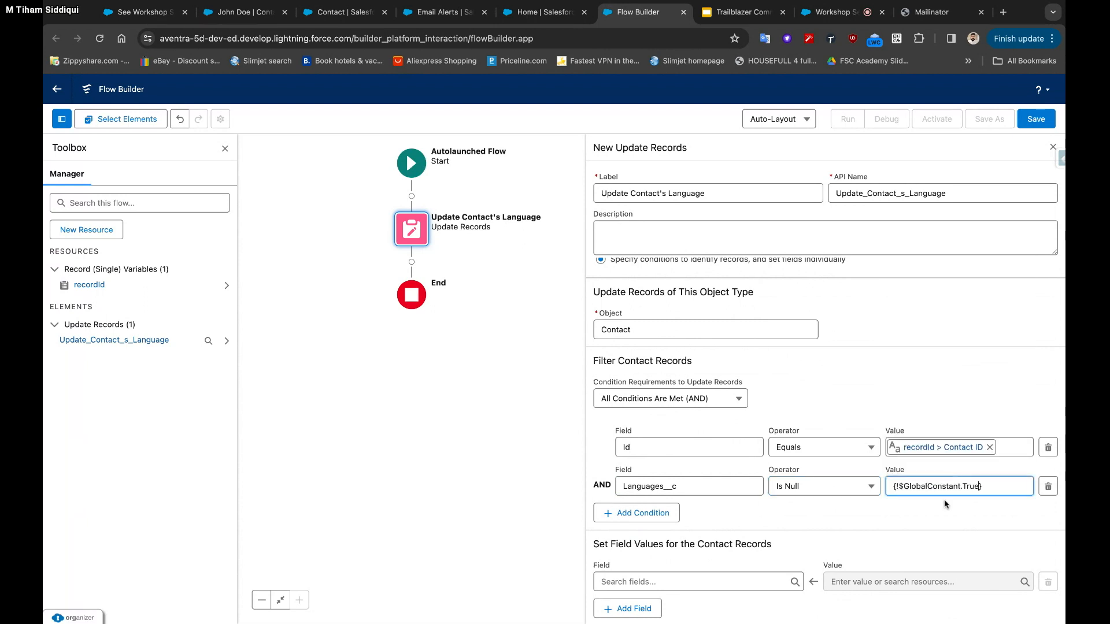
Set the Languages__c field of the matching contact records to "English"
{"action": "left_click", "coordinate": [688, 581]}
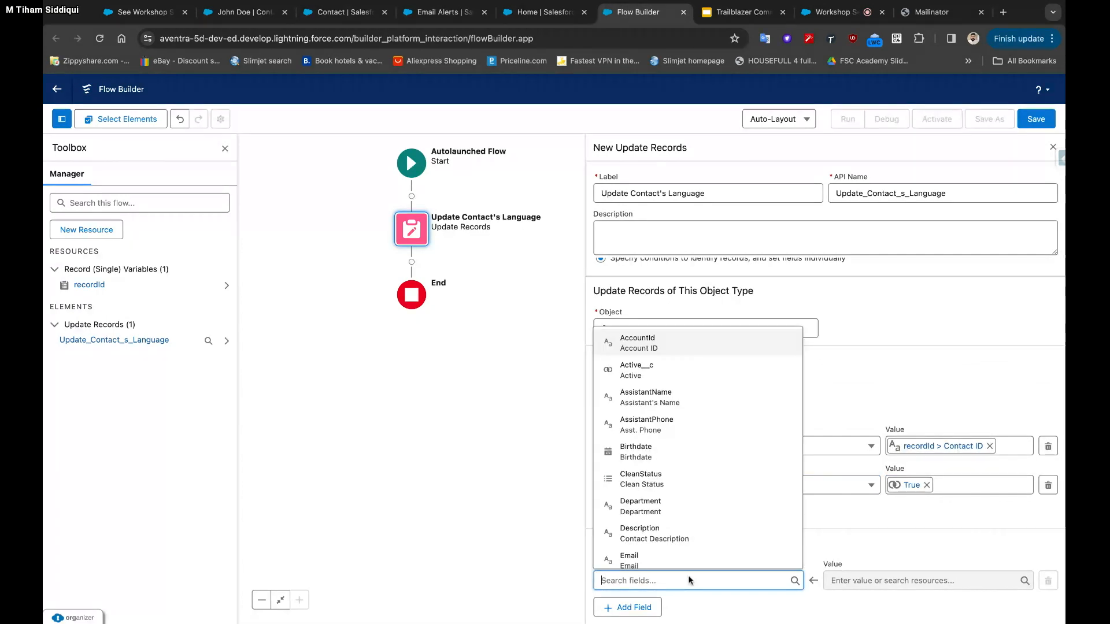
{"action": "type", "text": "LAn"}
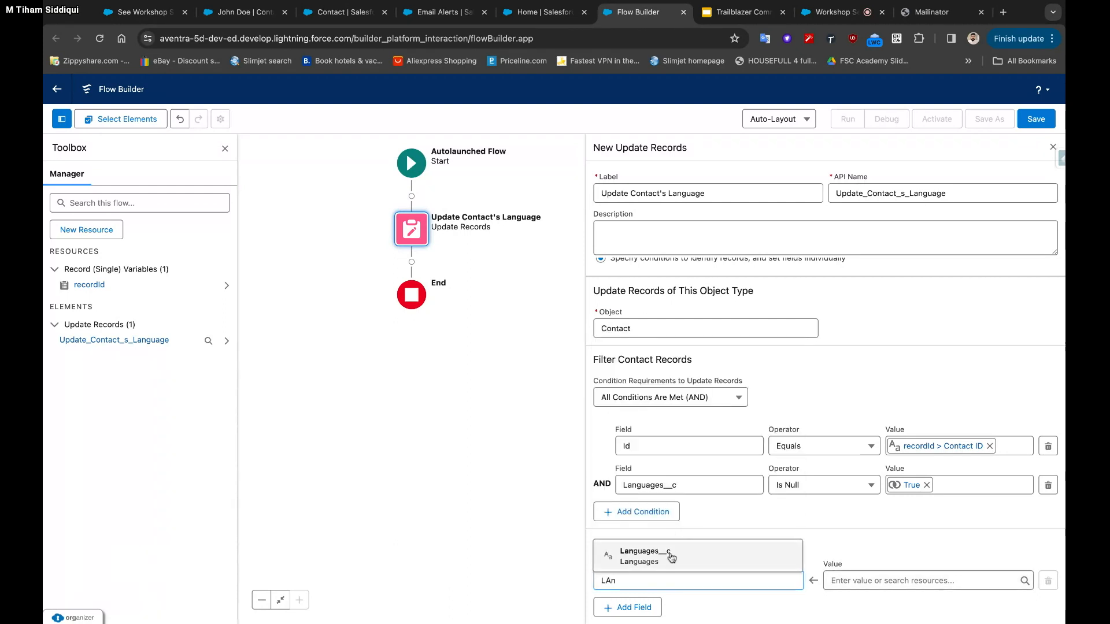
{"action": "left_click", "coordinate": [670, 557]}
{"action": "left_click", "coordinate": [892, 581]}
{"action": "type", "text": "En"}
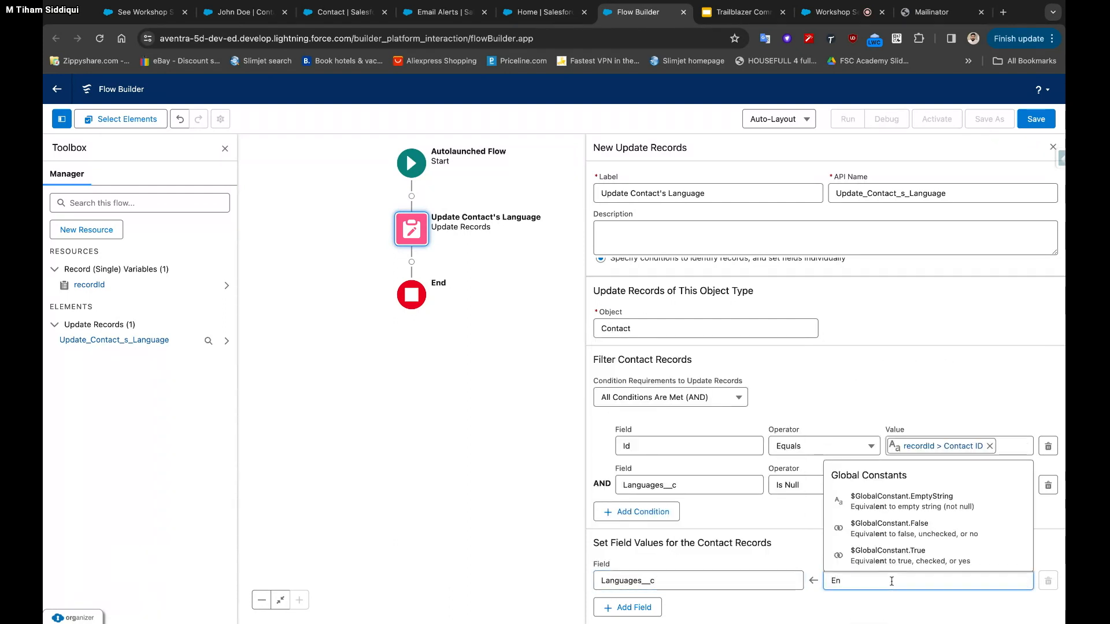
{"action": "type", "text": "glish"}
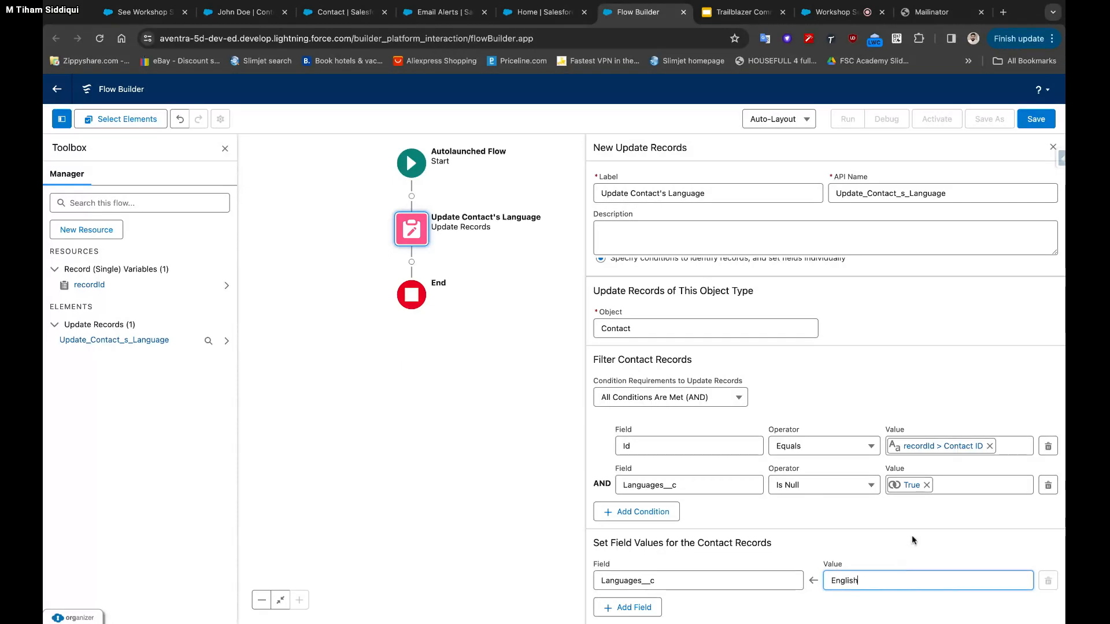
{"action": "left_click", "coordinate": [913, 540]}
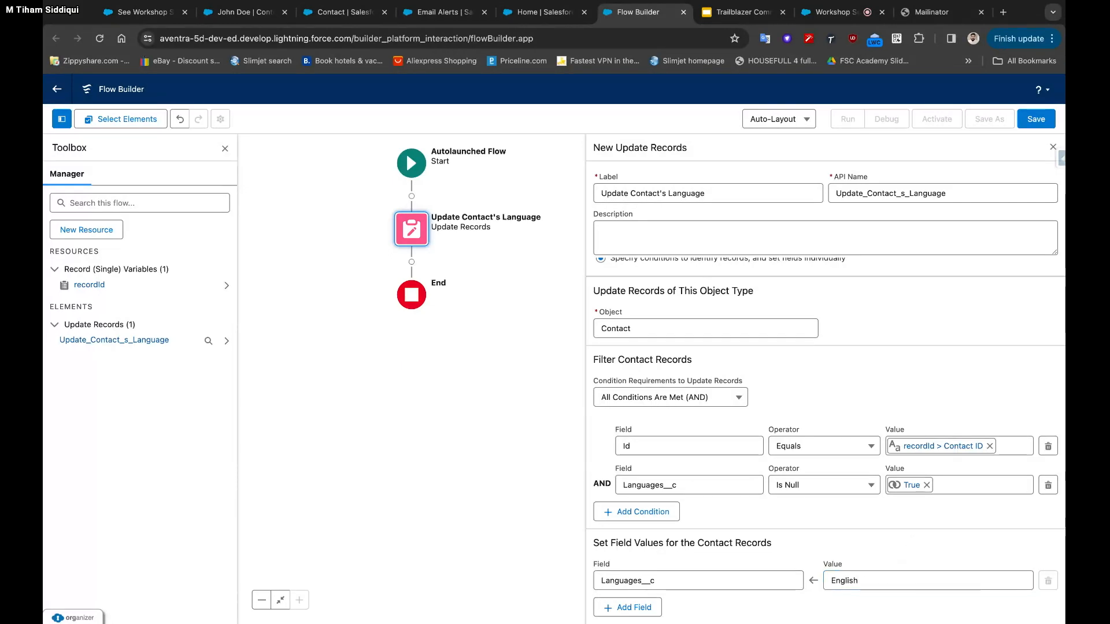
{"action": "scroll", "coordinate": [789, 483], "scroll_direction": "up", "scroll_amount": 1}
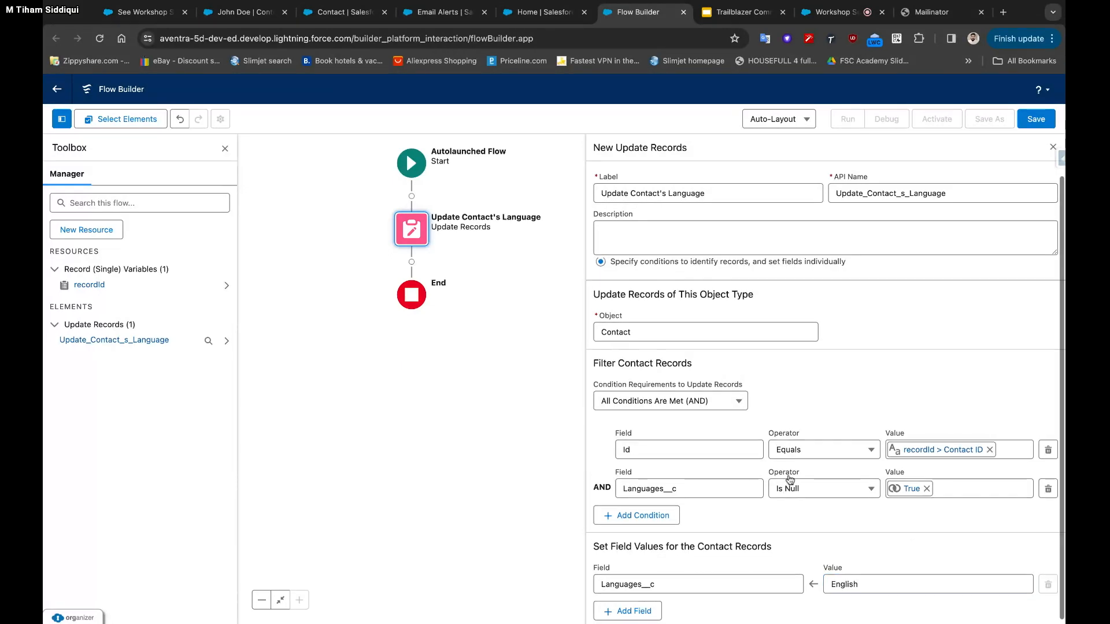
Save the flow with the label "Update Contact's Language" and activate it
{"action": "left_click", "coordinate": [1029, 125]}
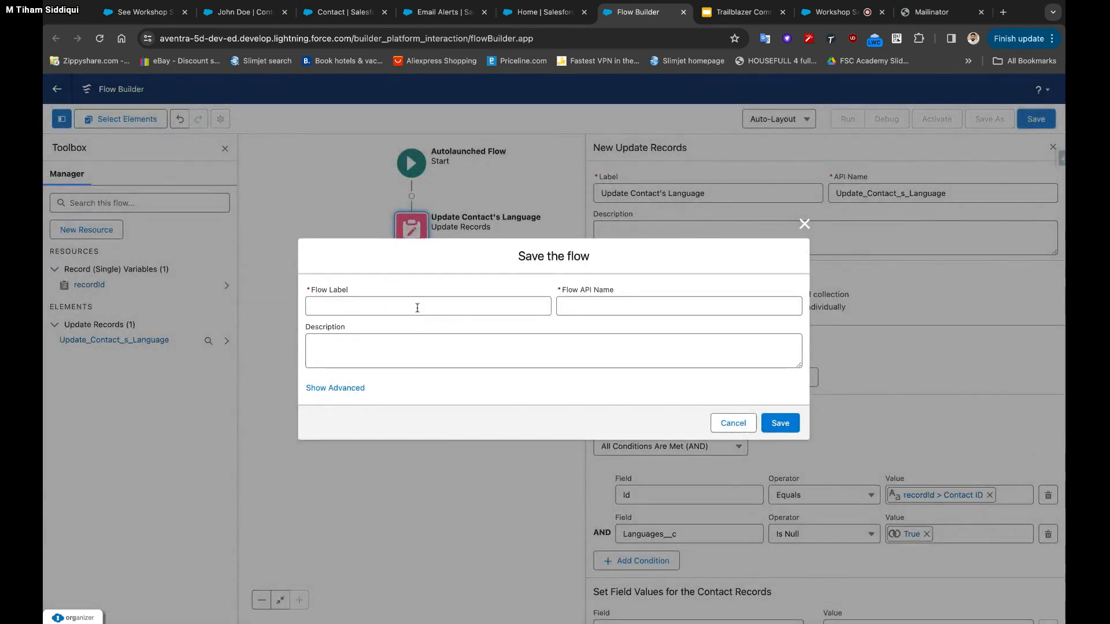
{"action": "left_click", "coordinate": [418, 307]}
{"action": "type", "text": "Update "}
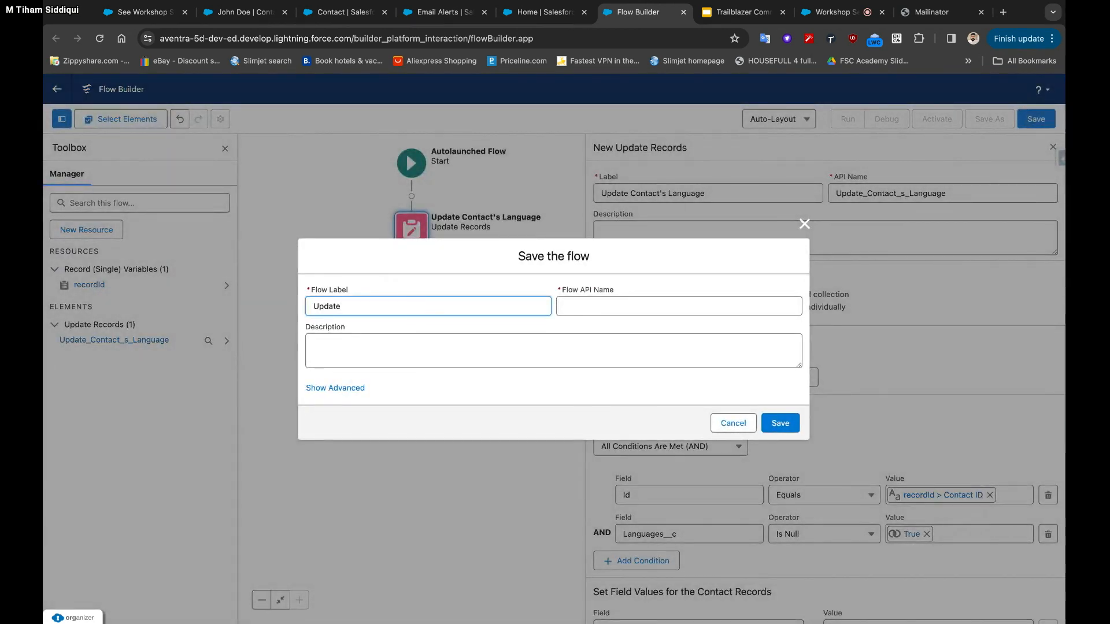
{"action": "type", "text": "Contact's Language"}
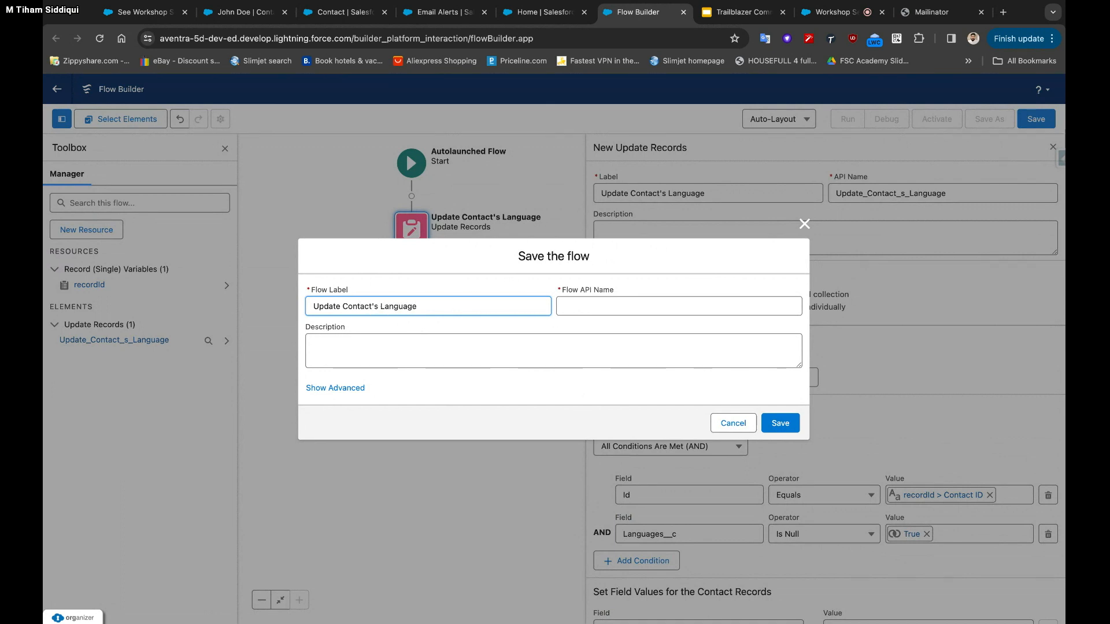
{"action": "left_click", "coordinate": [434, 336]}
{"action": "left_click", "coordinate": [780, 425]}
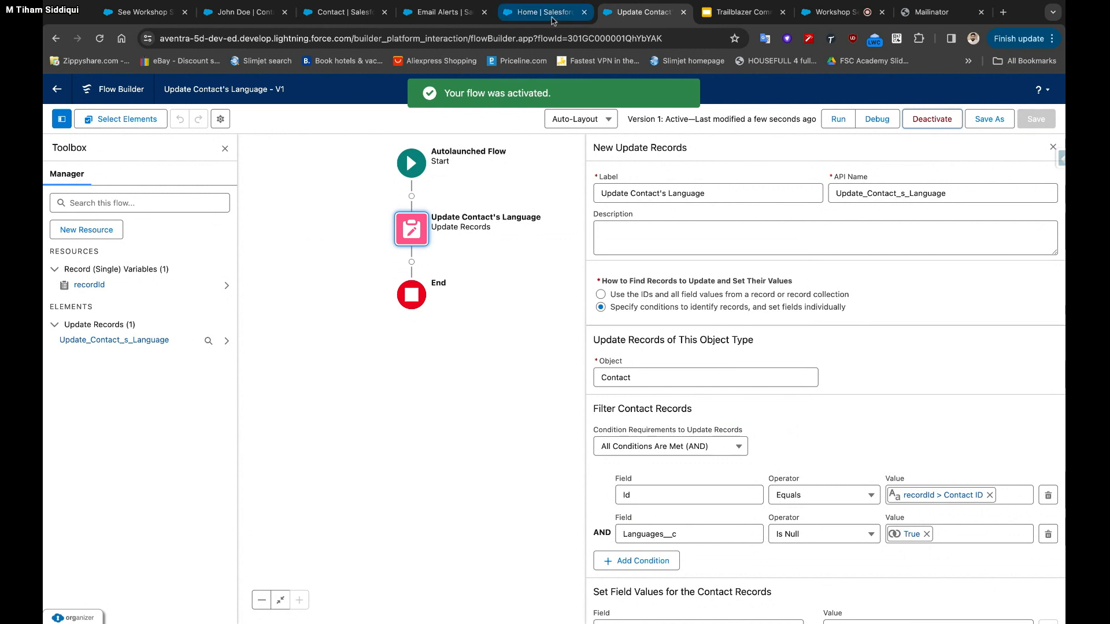
Switch to the Contact object's setup page and start creating a new custom button or link
{"action": "left_click", "coordinate": [355, 19]}
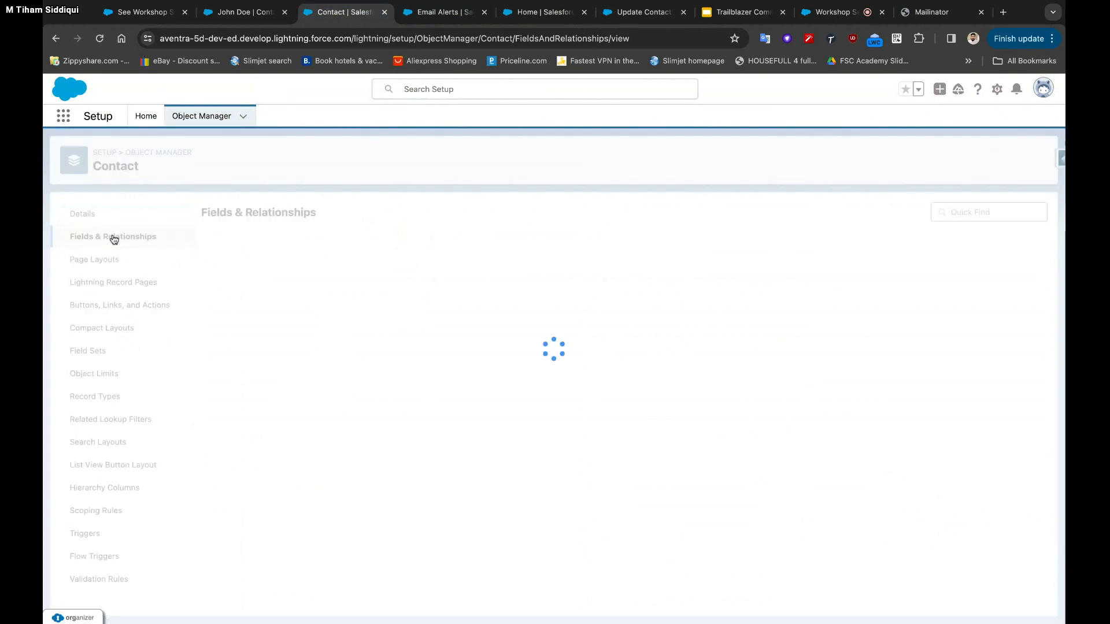
{"action": "left_click", "coordinate": [111, 307]}
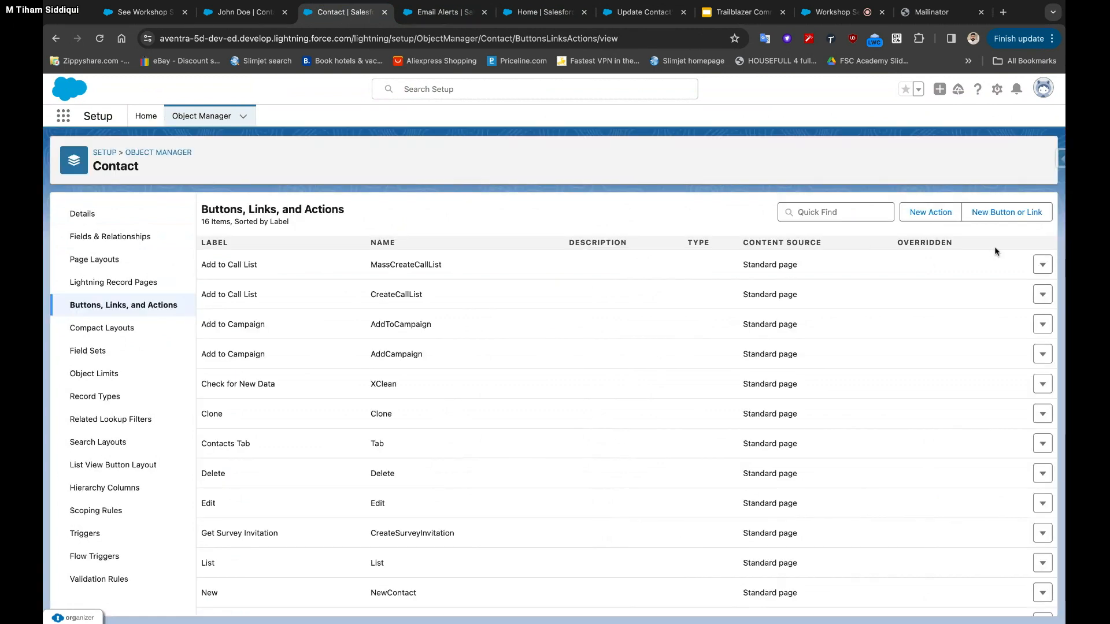
{"action": "left_click", "coordinate": [994, 219]}
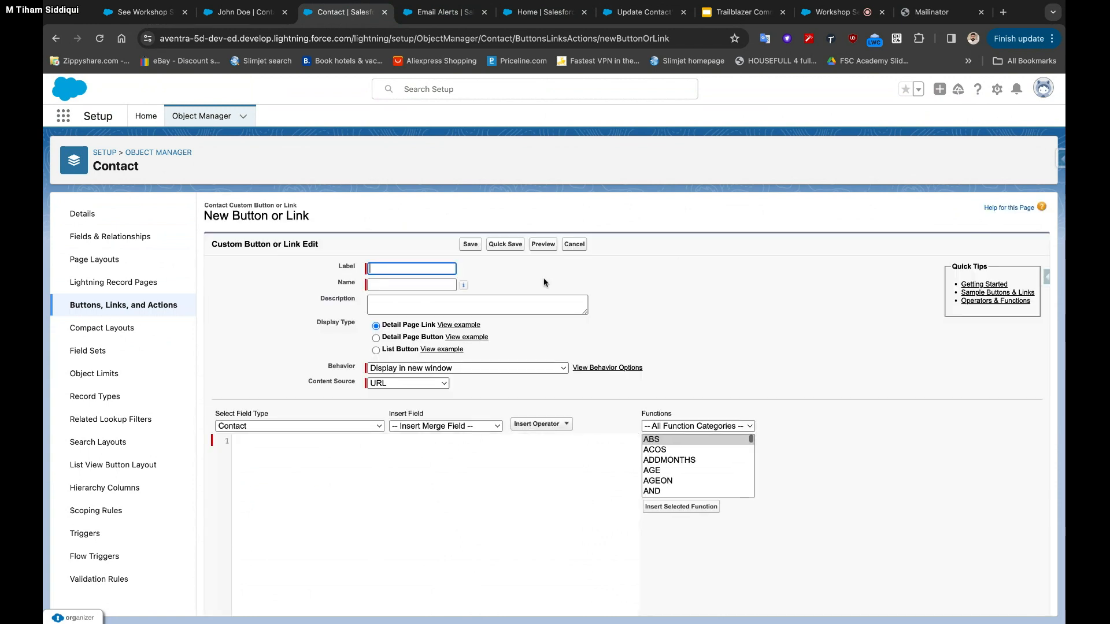
Make the new item a Detail Page Button labelled "Update Language" and place the cursor in its URL content editor
{"action": "left_click", "coordinate": [395, 340]}
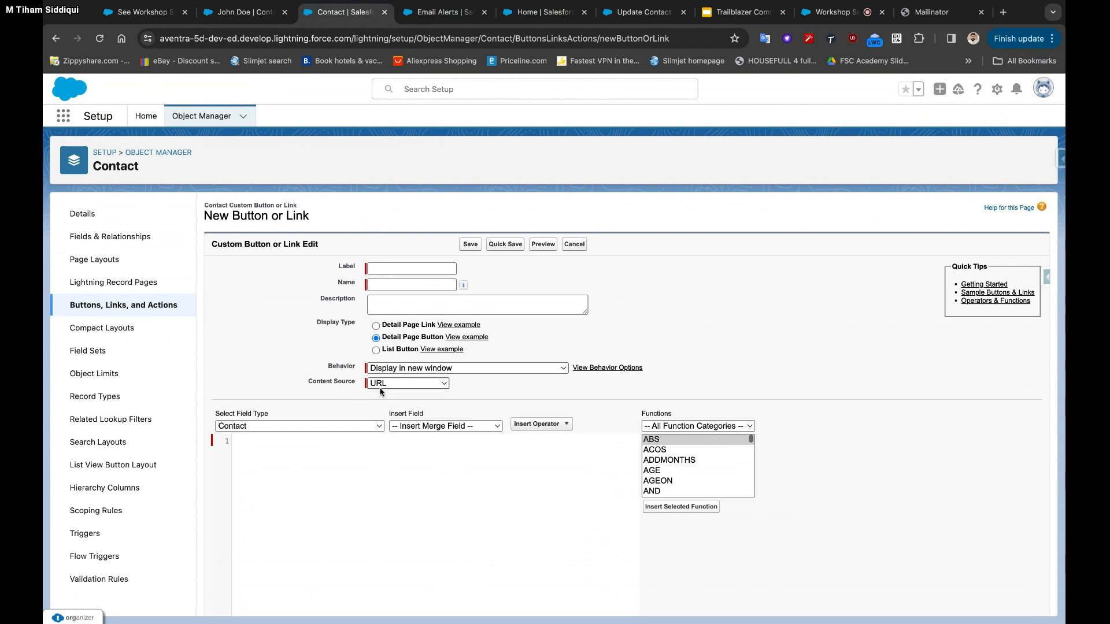
{"action": "left_click", "coordinate": [384, 270]}
{"action": "type", "text": "Upc"}
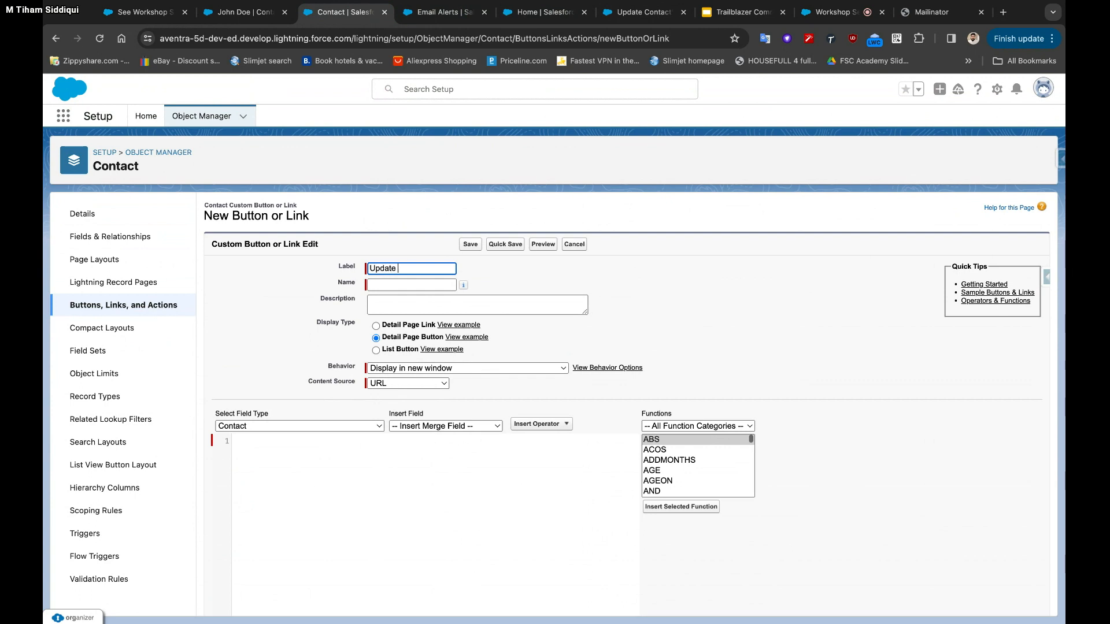
{"action": "type", "text": "ate Language"}
{"action": "left_click", "coordinate": [533, 266]}
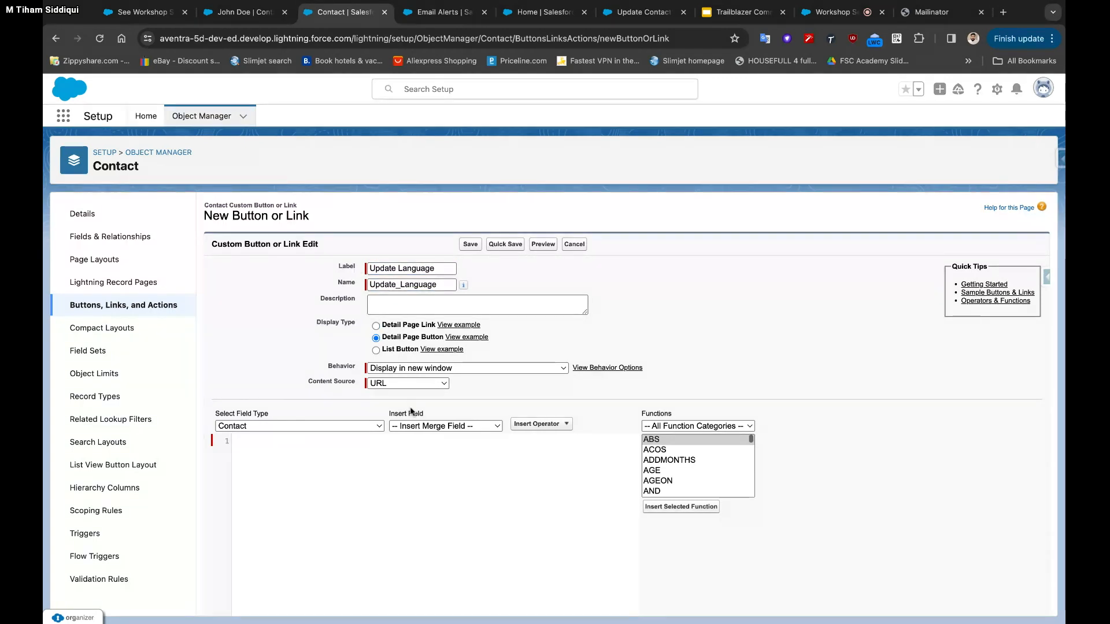
{"action": "scroll", "coordinate": [442, 581], "scroll_direction": "down", "scroll_amount": 2}
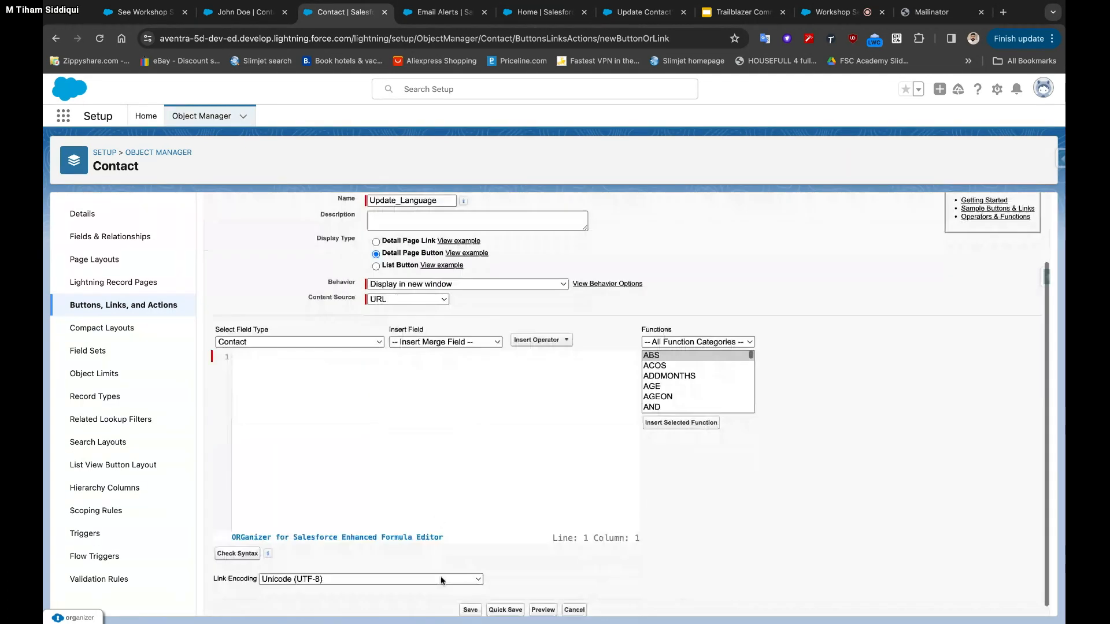
{"action": "left_click", "coordinate": [330, 385]}
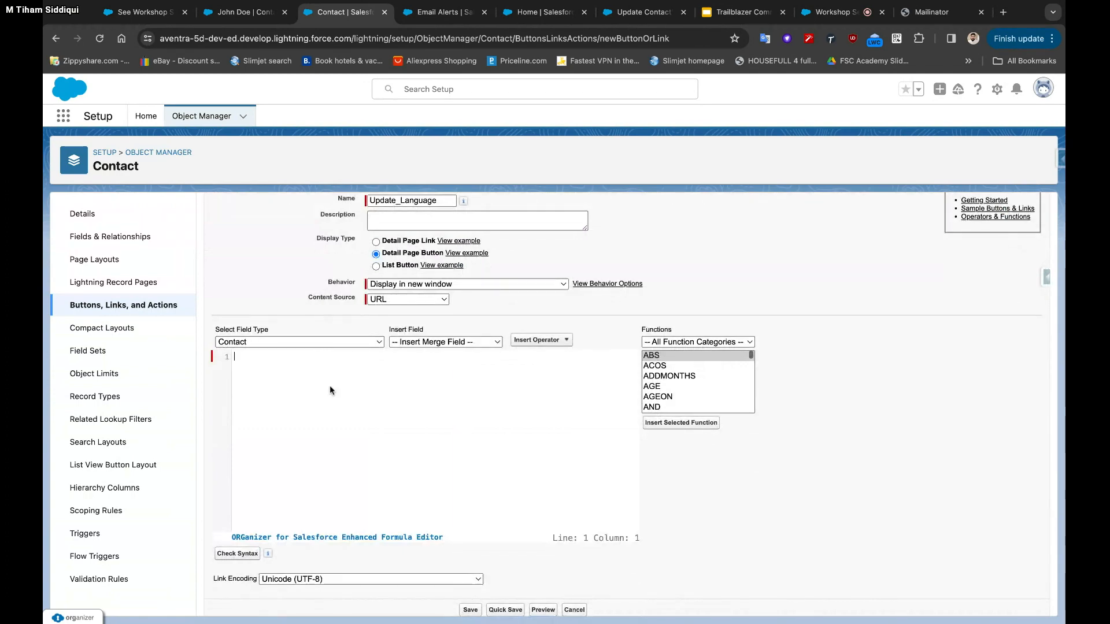
Refresh the list of all flows and open the details and versions of the Update Contact's Language flow
{"action": "left_click", "coordinate": [638, 13]}
{"action": "left_click", "coordinate": [544, 16]}
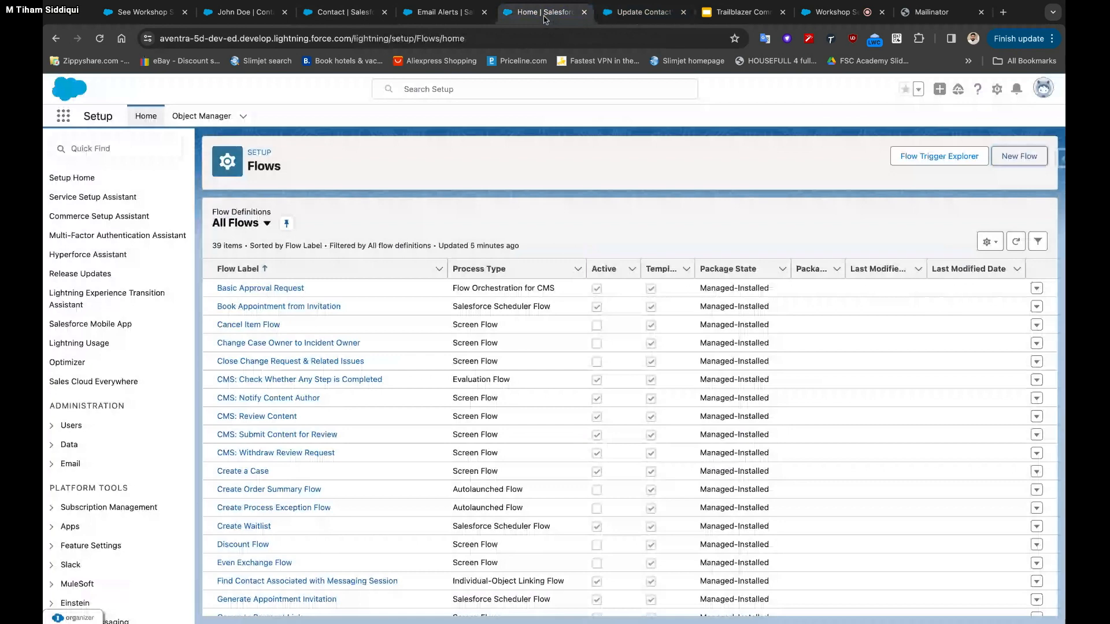
{"action": "left_click", "coordinate": [1016, 241]}
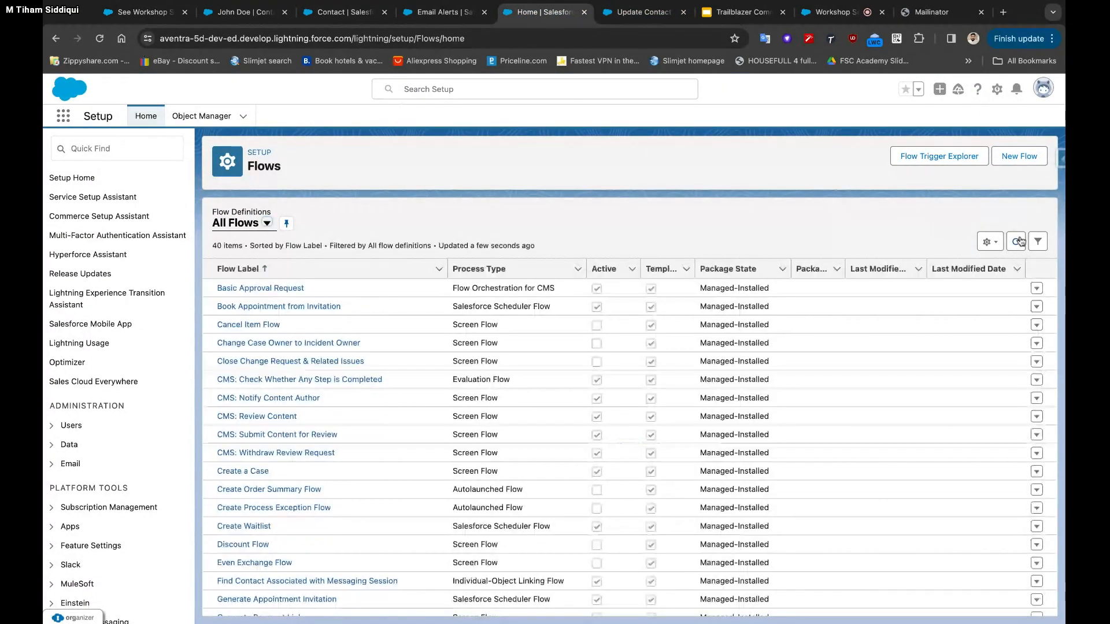
{"action": "scroll", "coordinate": [246, 485], "scroll_direction": "down", "scroll_amount": 4}
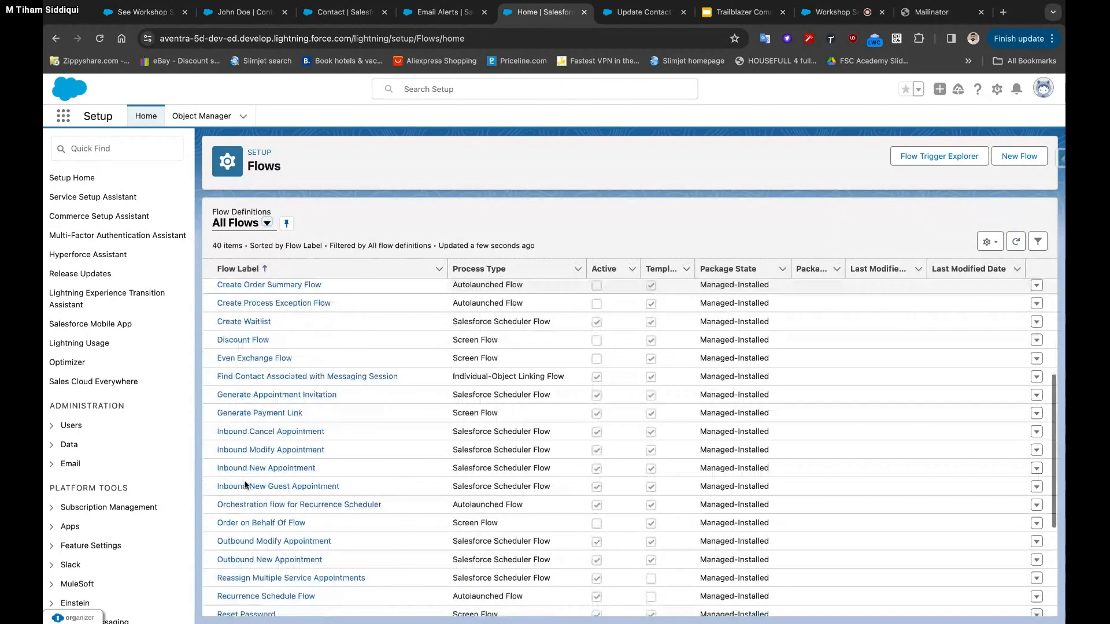
{"action": "scroll", "coordinate": [246, 485], "scroll_direction": "down", "scroll_amount": 4}
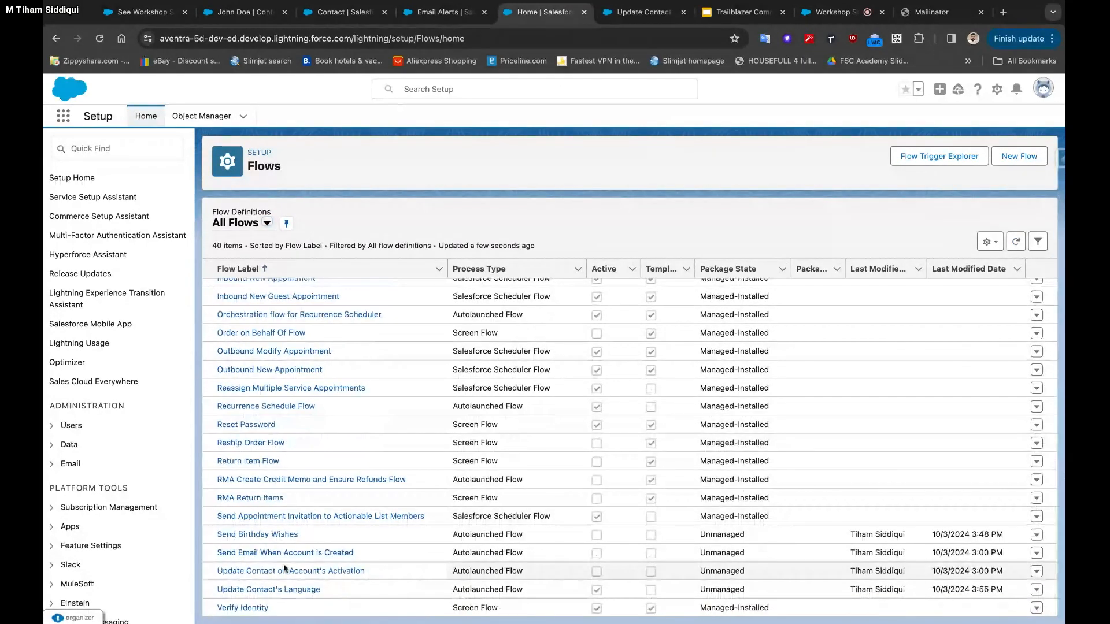
{"action": "left_click", "coordinate": [1037, 591]}
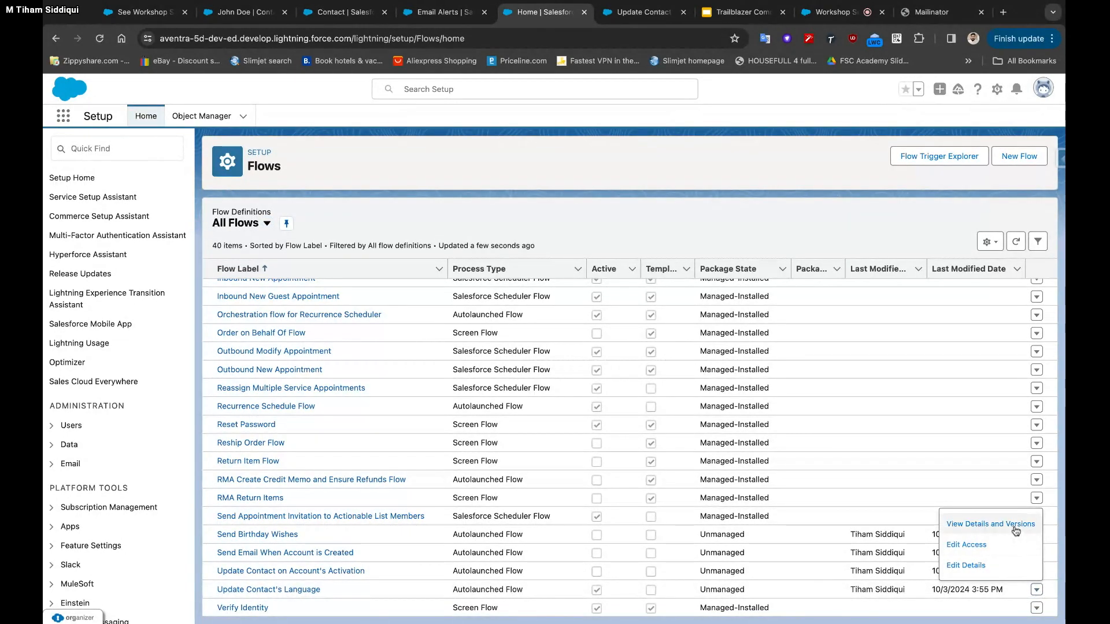
{"action": "left_click", "coordinate": [1015, 526]}
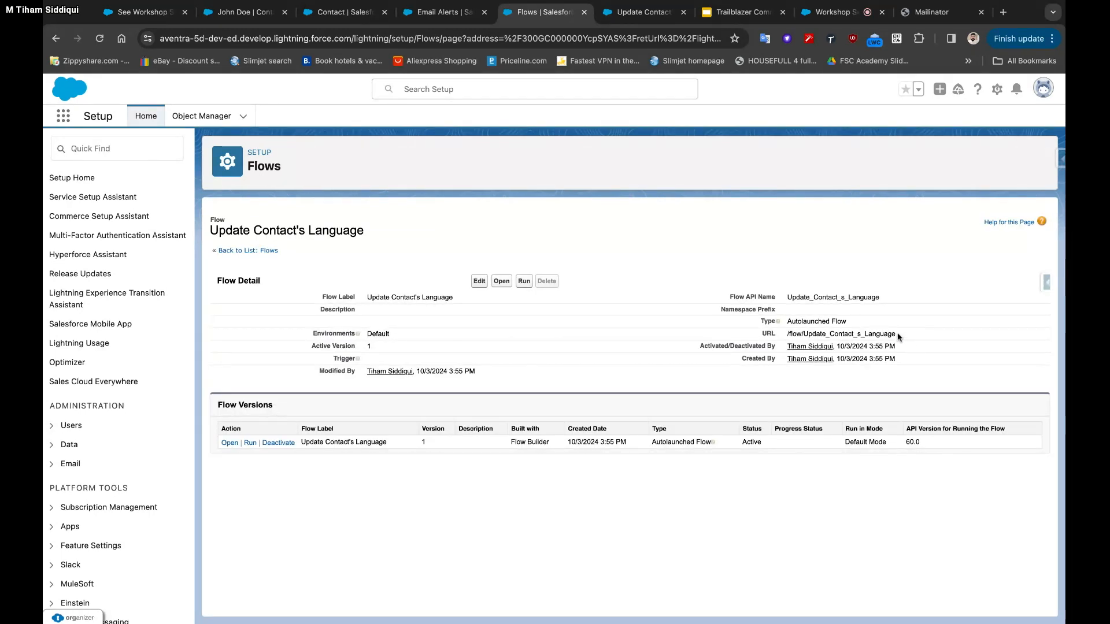
Copy the flow's URL /flow/Update_Contact_s_Language into the URL content of the new Contact button
{"action": "left_click_drag", "start_coordinate": [897, 336], "coordinate": [787, 337]}
{"action": "key", "text": "ctrl+c"}
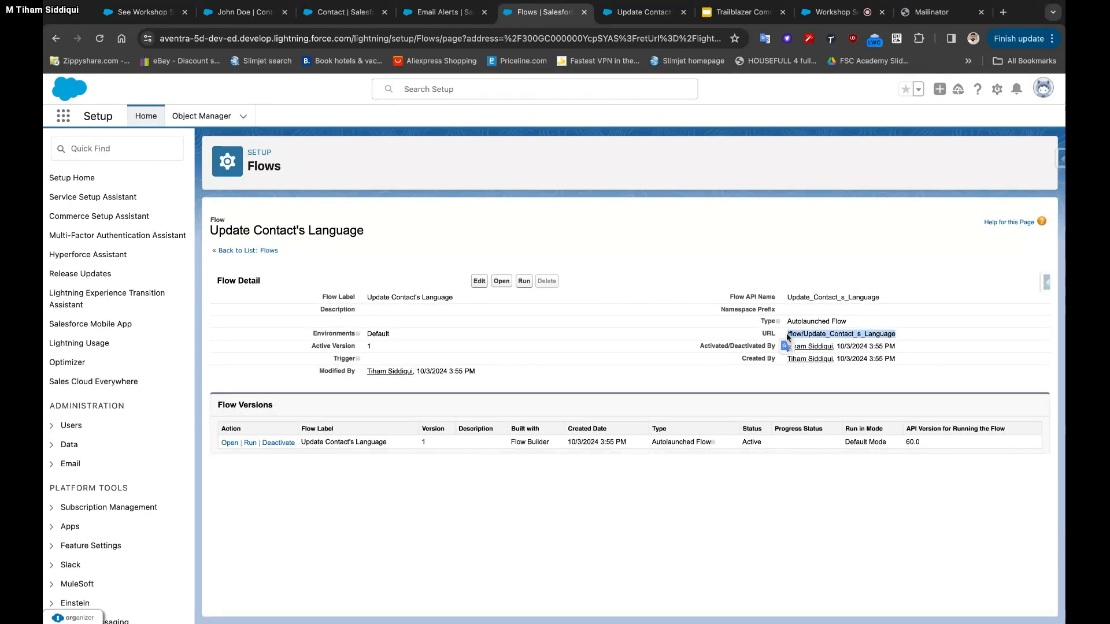
{"action": "left_click", "coordinate": [346, 11]}
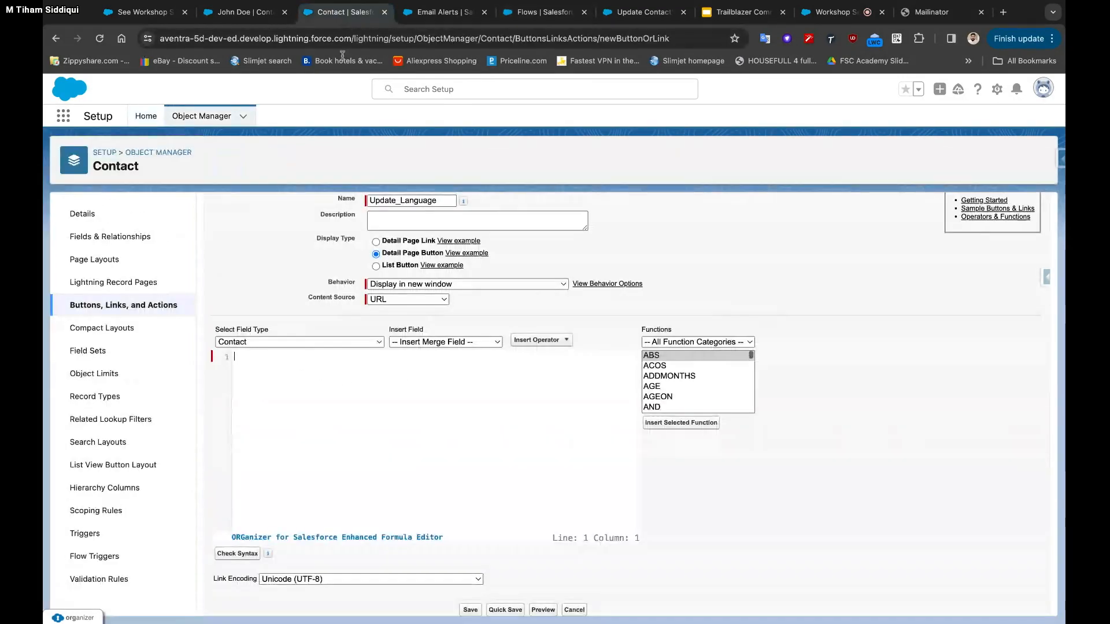
{"action": "key", "text": "ctrl+v"}
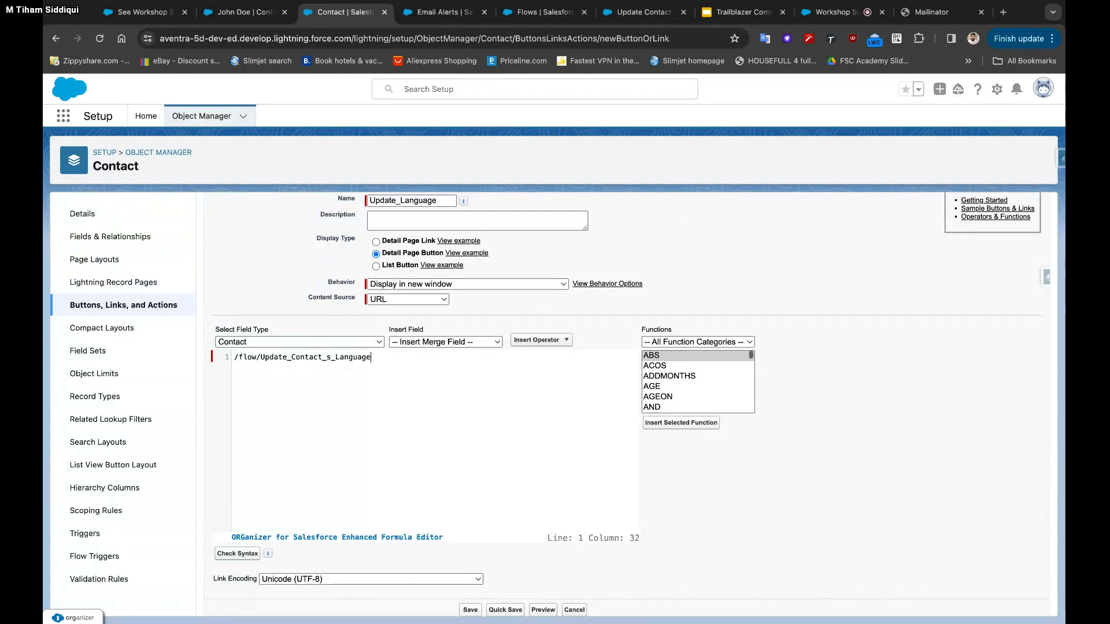
Open the recordId variable in the Update Contact's Language flow to check its name and input availability
{"action": "left_click", "coordinate": [645, 17]}
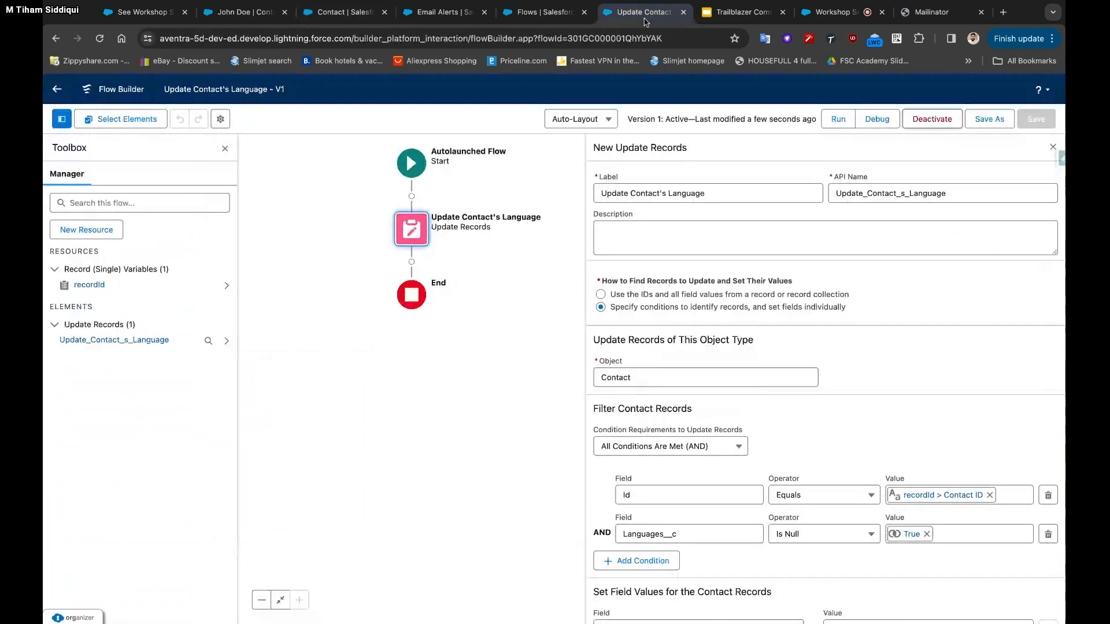
{"action": "double_click", "coordinate": [87, 289]}
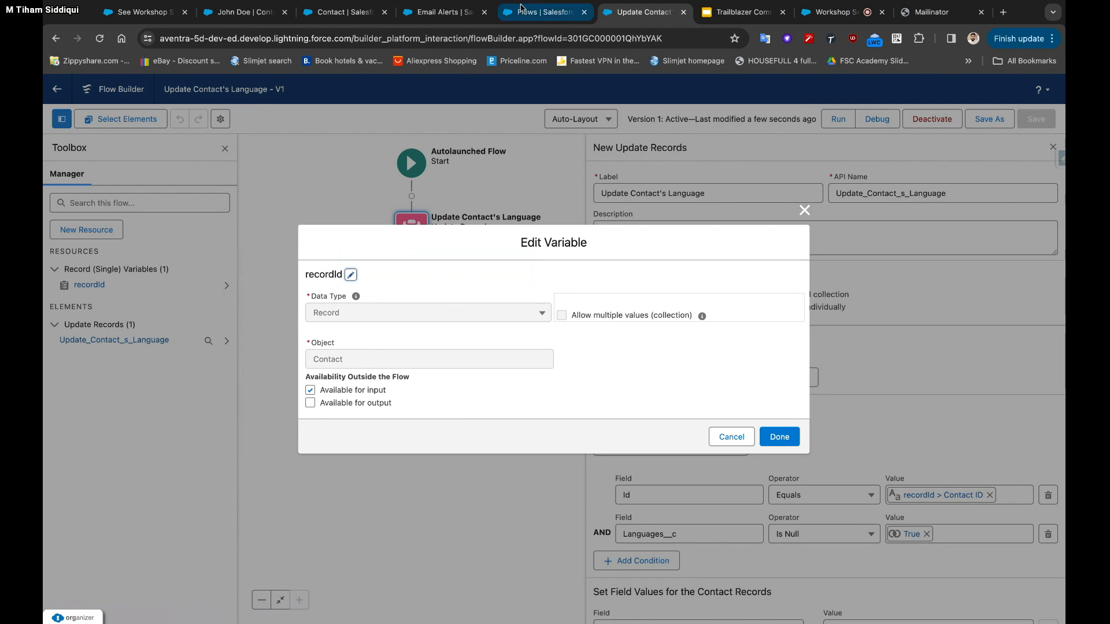
Append ?recordId={!Contact.Id} to the flow URL in the new Contact button and check its syntax
{"action": "left_click", "coordinate": [344, 12]}
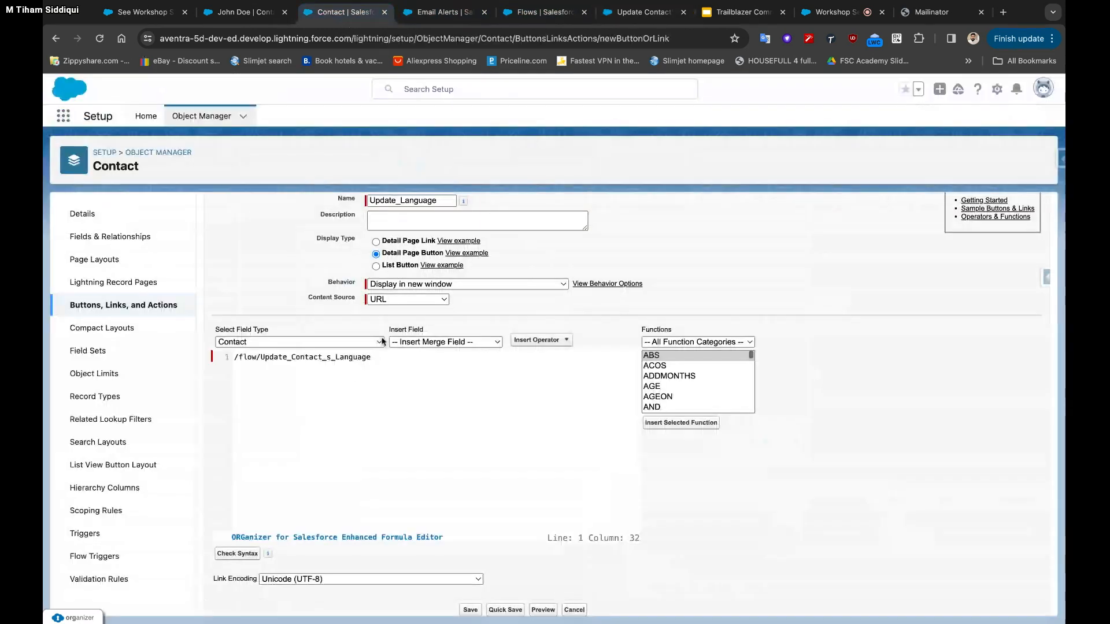
{"action": "type", "text": "?recordId="}
{"action": "left_click", "coordinate": [477, 363]}
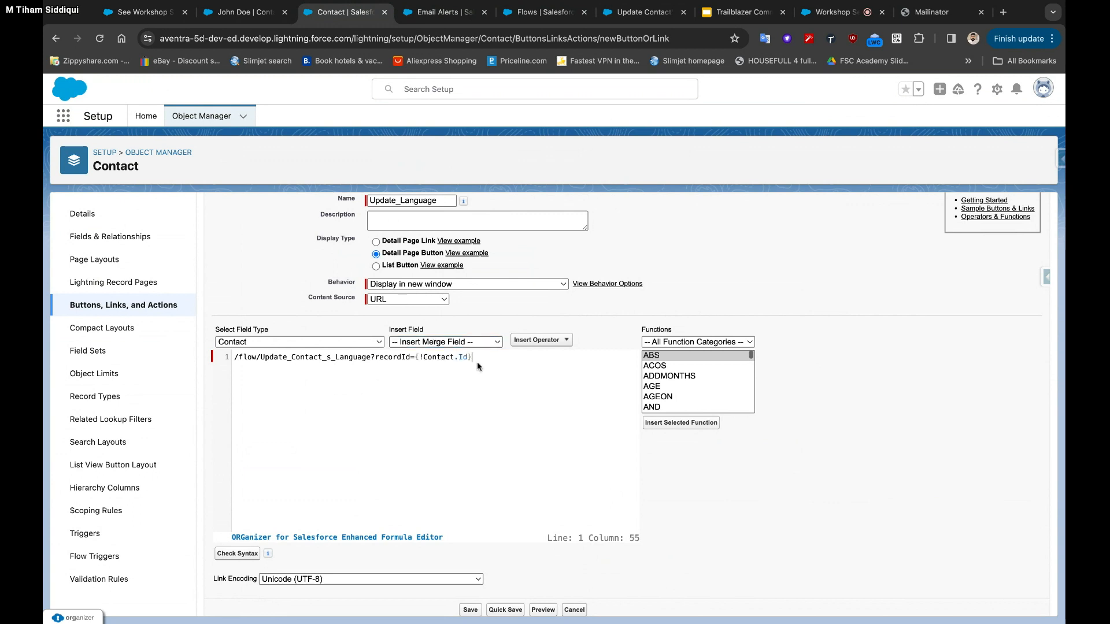
{"action": "left_click", "coordinate": [232, 555]}
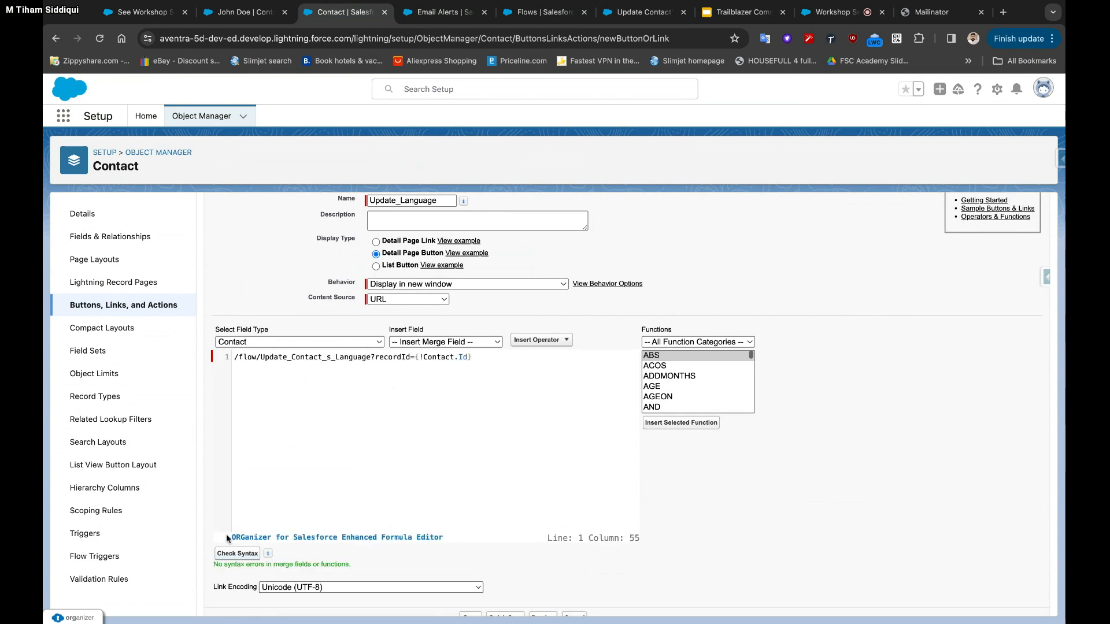
Save the new Update Language button and acknowledge the page layout notice
{"action": "scroll", "coordinate": [402, 531], "scroll_direction": "up", "scroll_amount": 2}
{"action": "scroll", "coordinate": [401, 532], "scroll_direction": "down", "scroll_amount": 3}
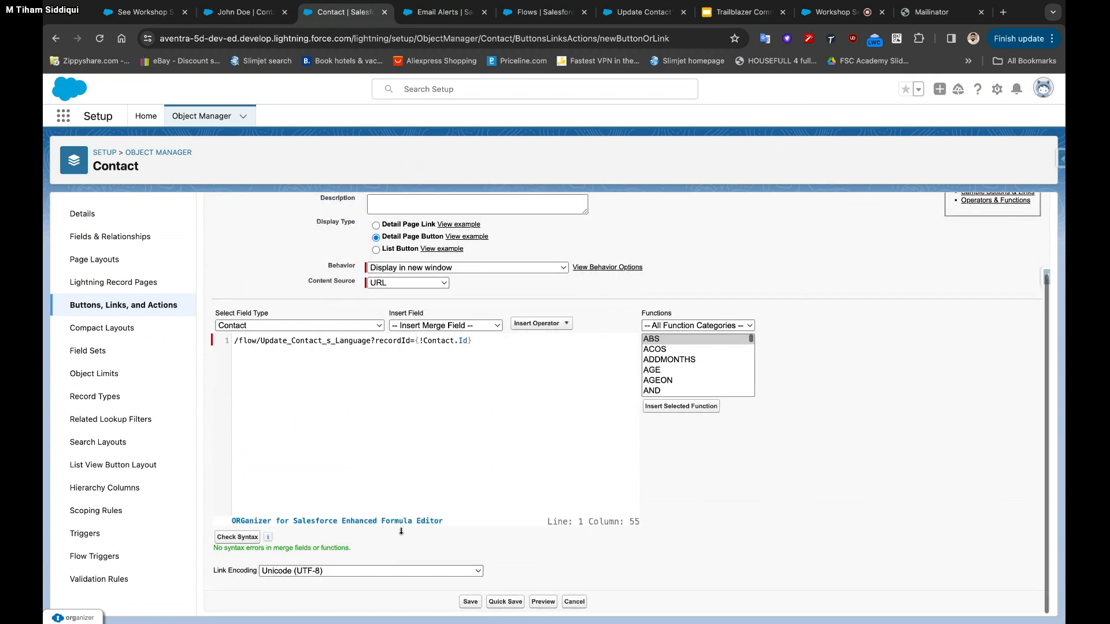
{"action": "left_click", "coordinate": [467, 601]}
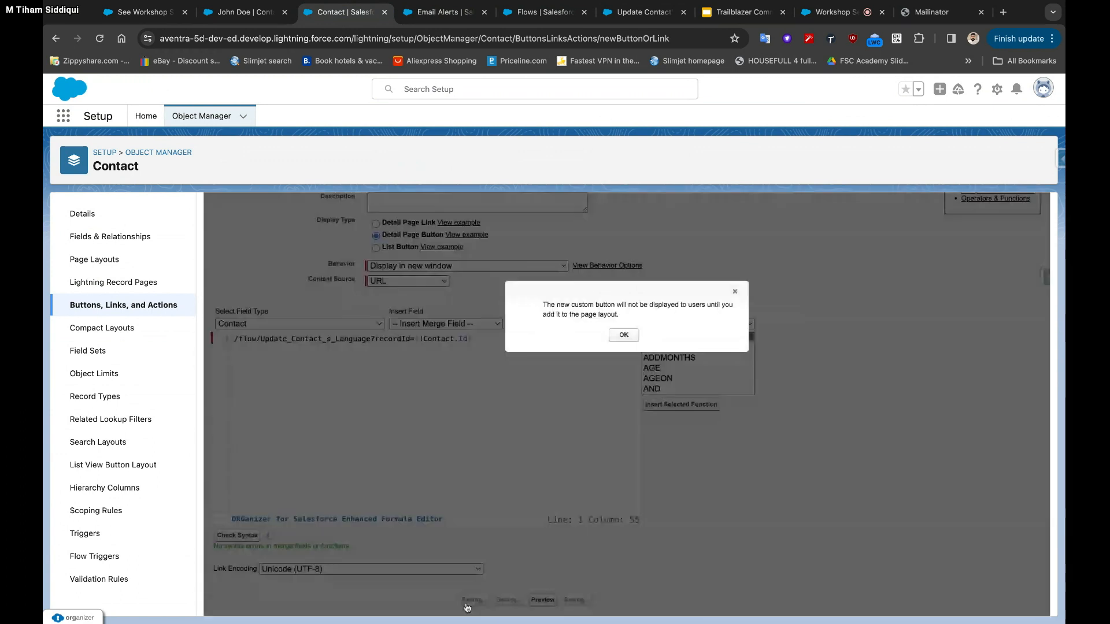
{"action": "left_click", "coordinate": [623, 340]}
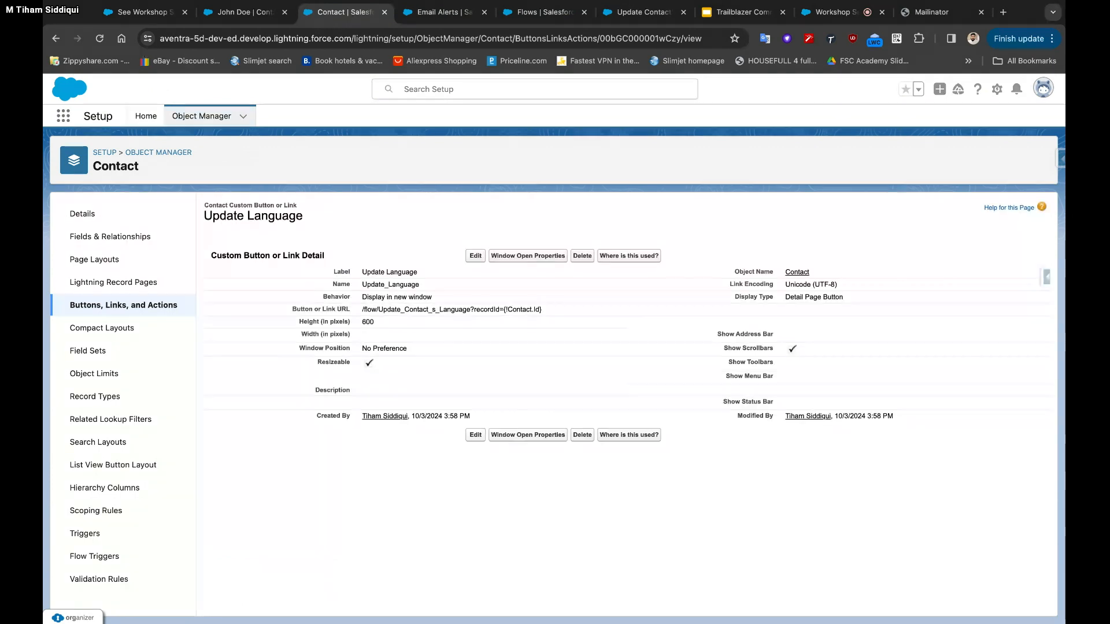
Inspect the Record Detail component of the contact's Lightning record page to find which page layout the record uses
{"action": "left_click", "coordinate": [102, 263]}
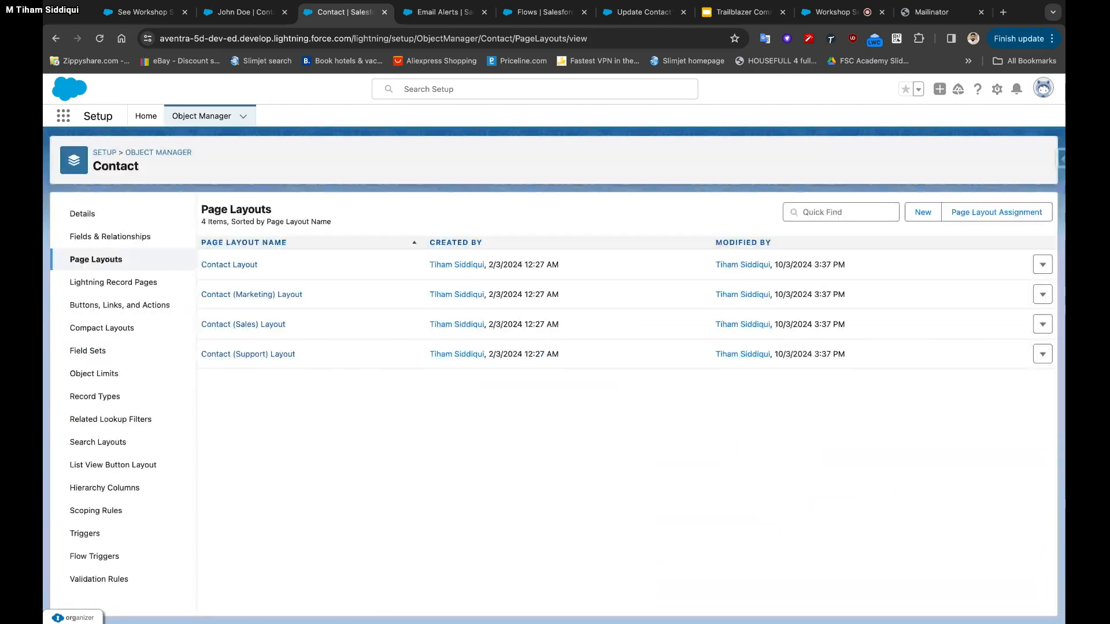
{"action": "left_click", "coordinate": [255, 19]}
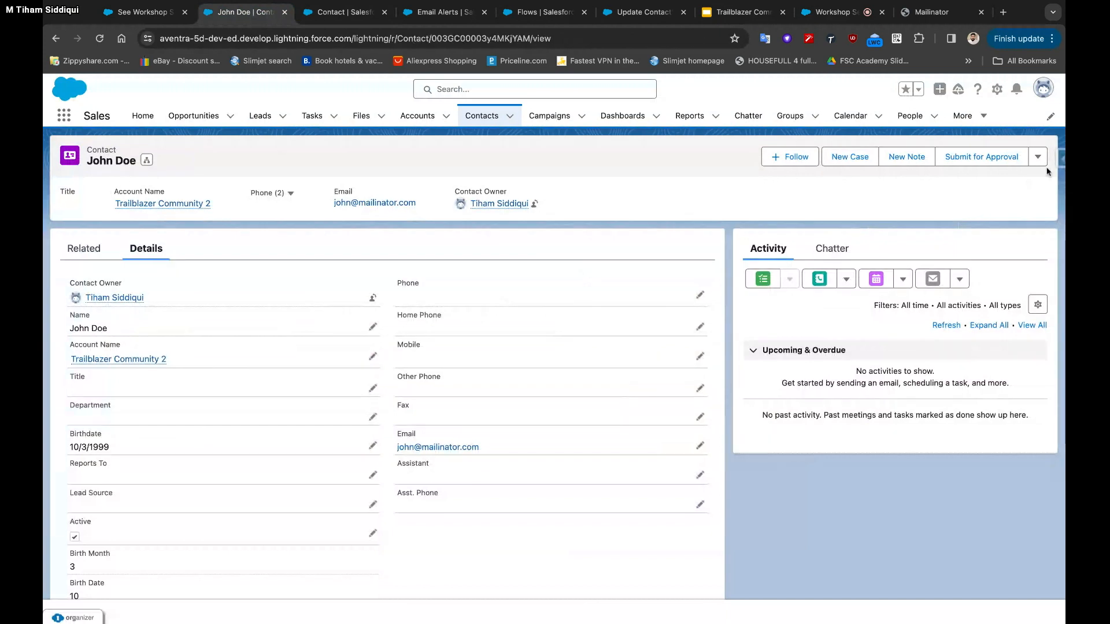
{"action": "left_click", "coordinate": [1060, 162]}
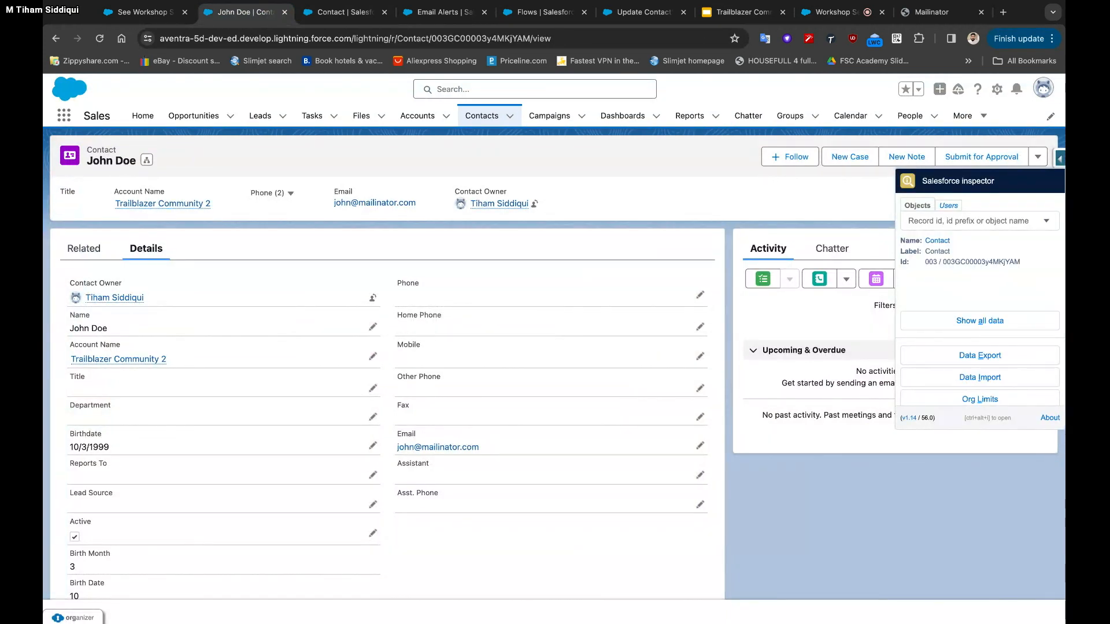
{"action": "left_click", "coordinate": [1060, 159]}
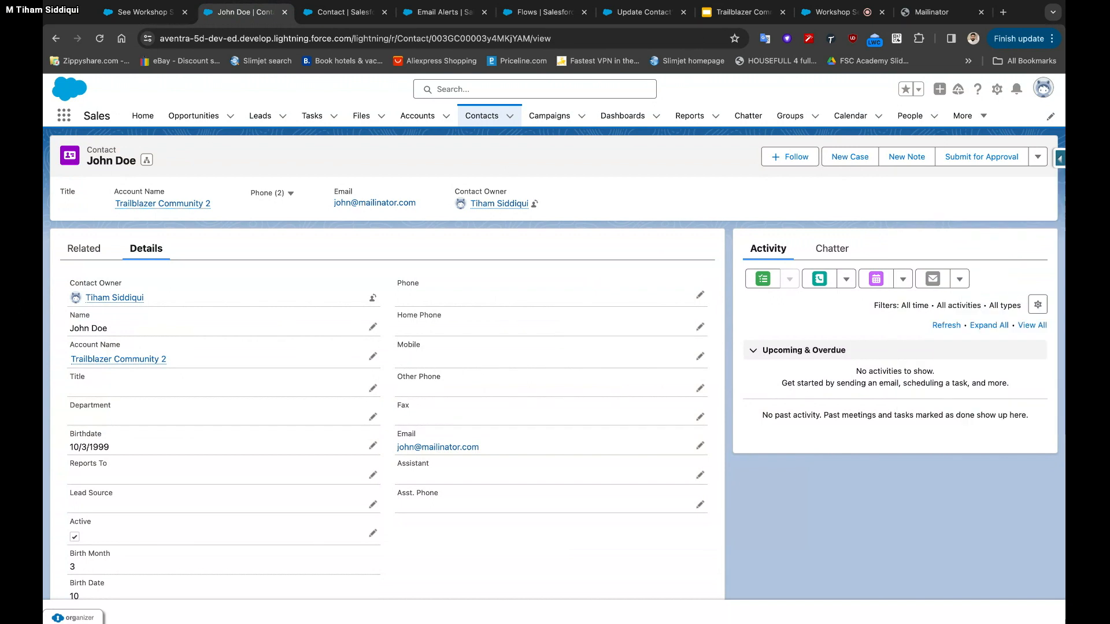
{"action": "left_click", "coordinate": [997, 89]}
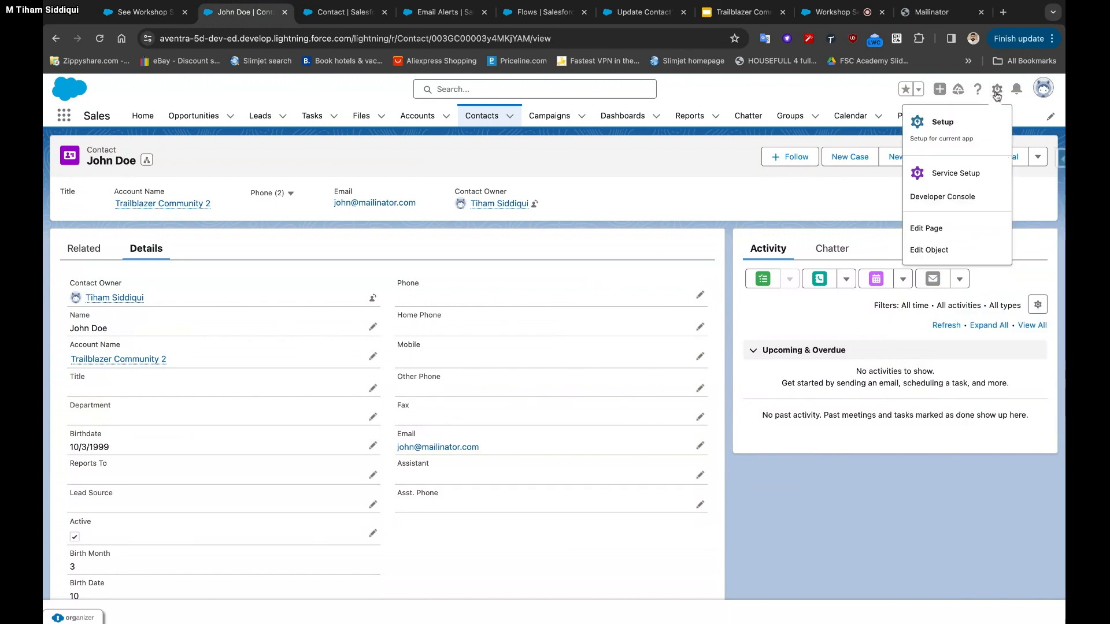
{"action": "left_click", "coordinate": [919, 233]}
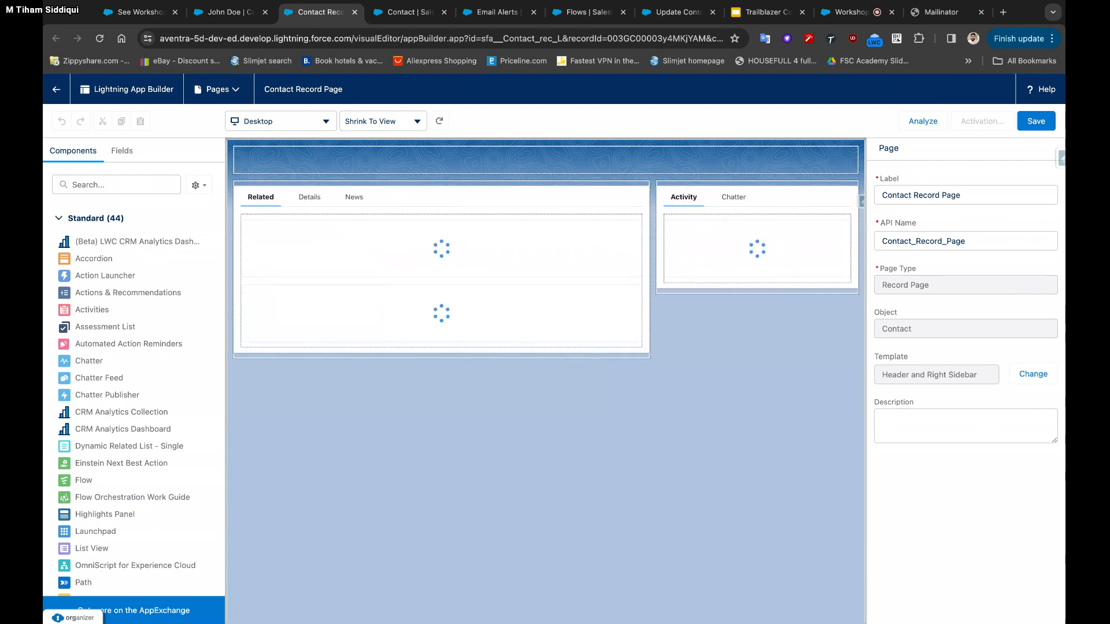
{"action": "left_click", "coordinate": [309, 243]}
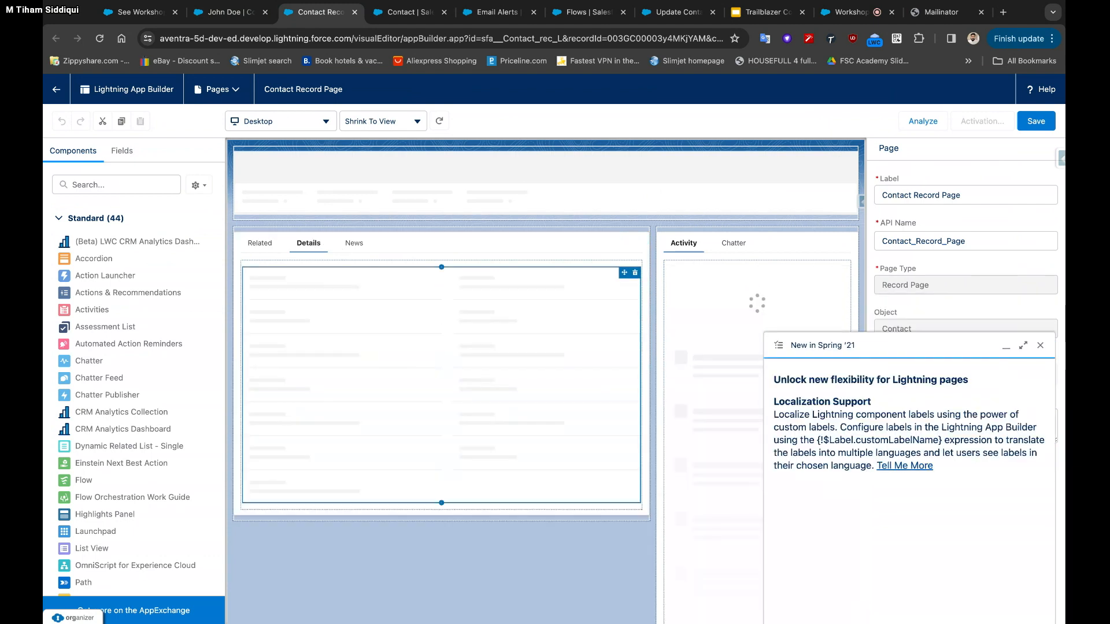
{"action": "left_click", "coordinate": [1041, 346]}
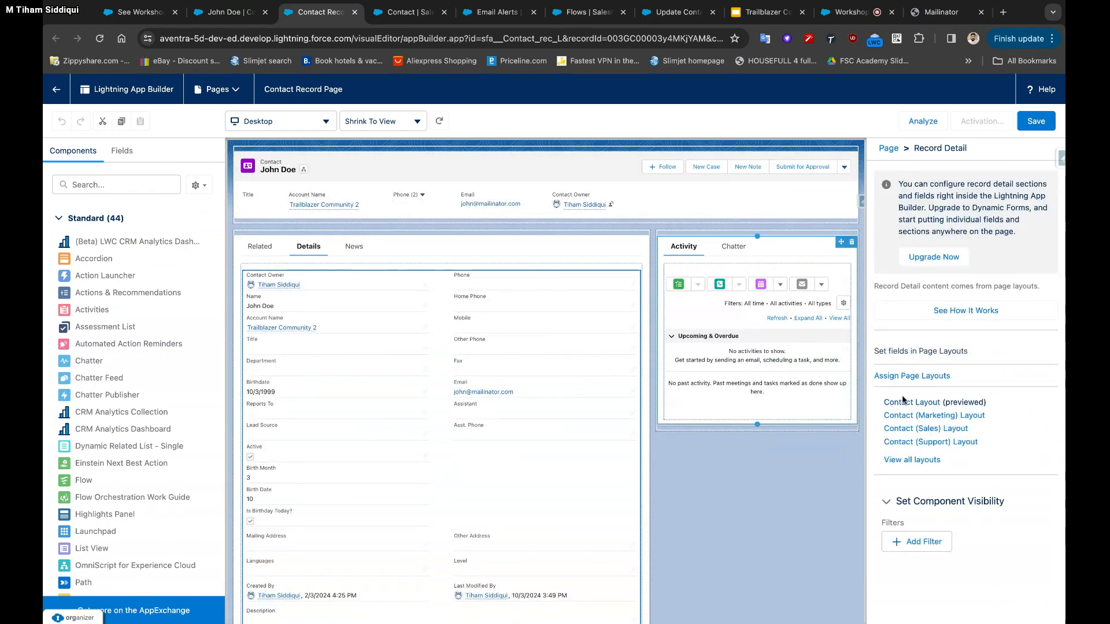
Add the Update Language action at the start of the Salesforce Mobile and Lightning Experience Actions in Contact Layout and save the layout
{"action": "left_click", "coordinate": [408, 14]}
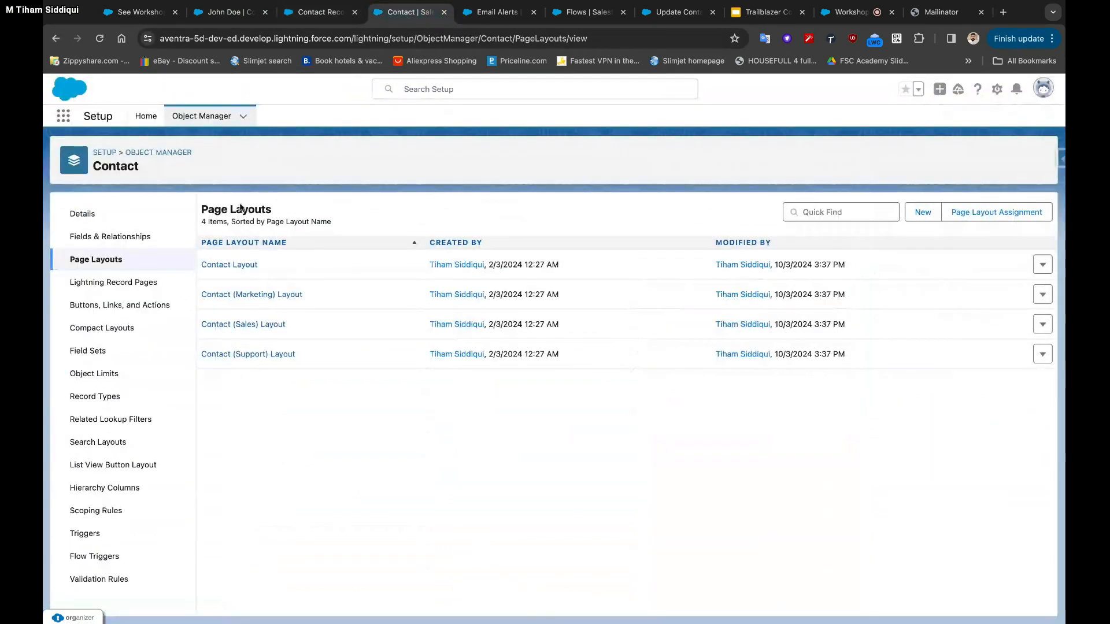
{"action": "left_click", "coordinate": [246, 266]}
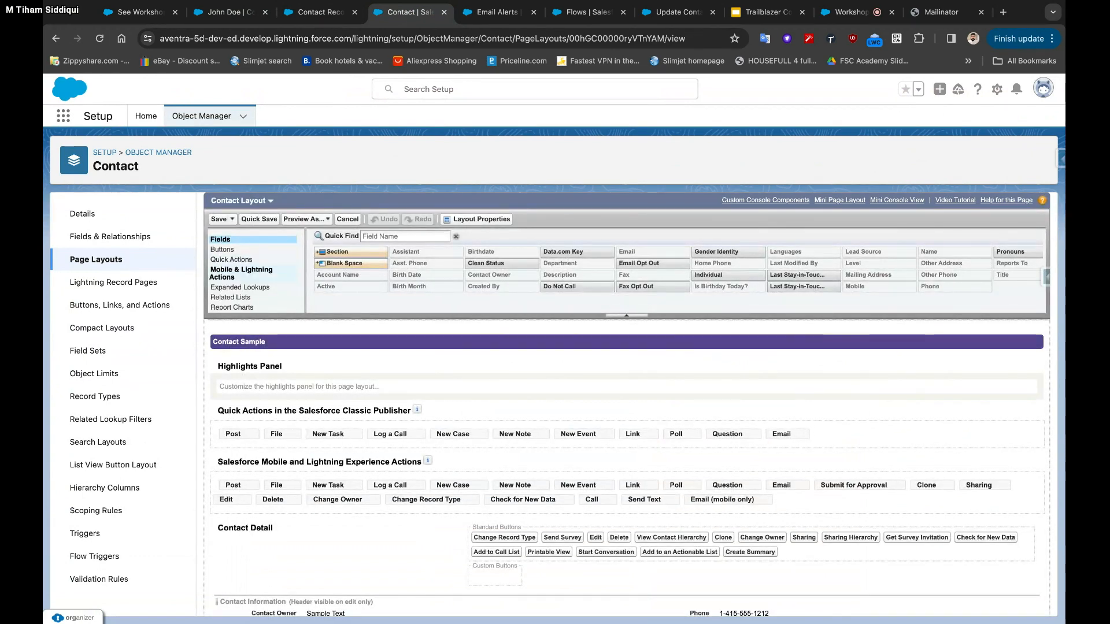
{"action": "left_click", "coordinate": [252, 272]}
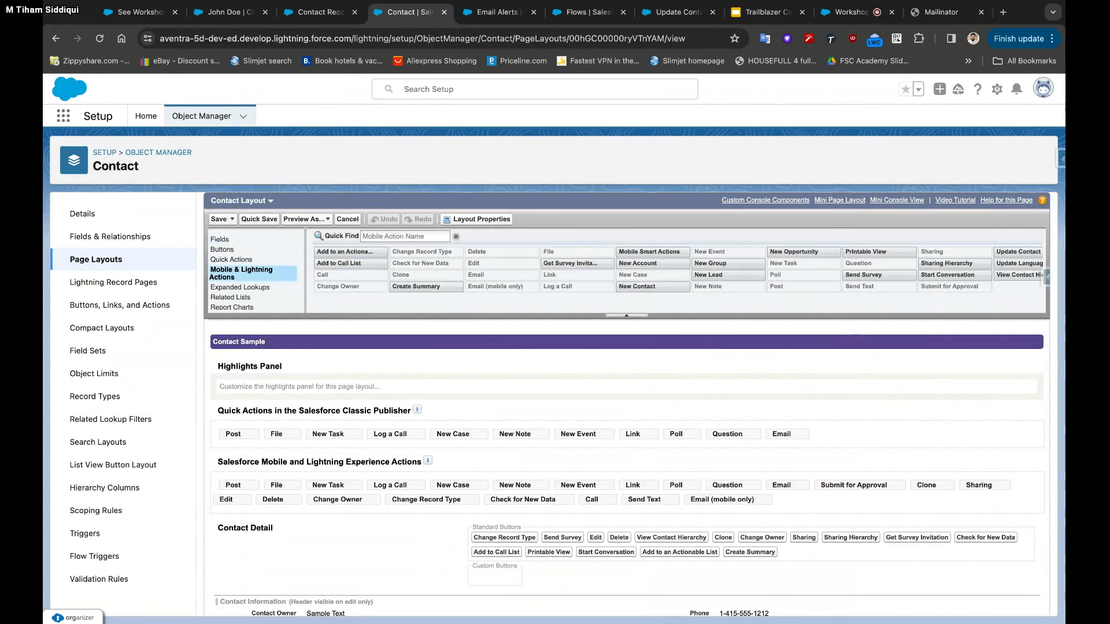
{"action": "left_click", "coordinate": [376, 237]}
{"action": "type", "text": "Up"}
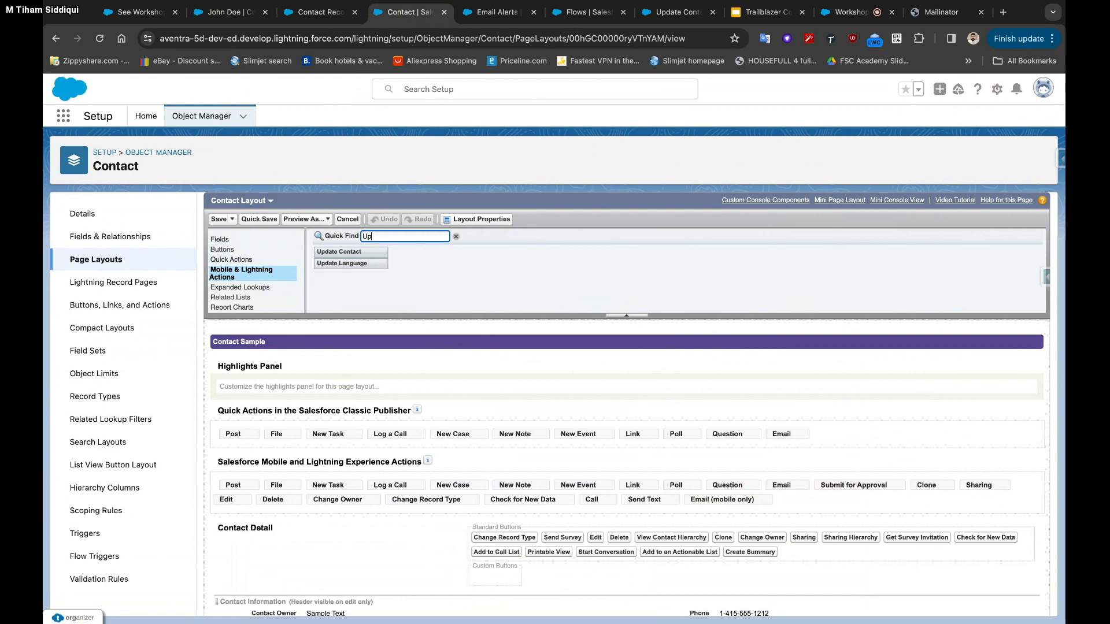
{"action": "type", "text": "da"}
{"action": "scroll", "coordinate": [381, 296], "scroll_direction": "down", "scroll_amount": 1}
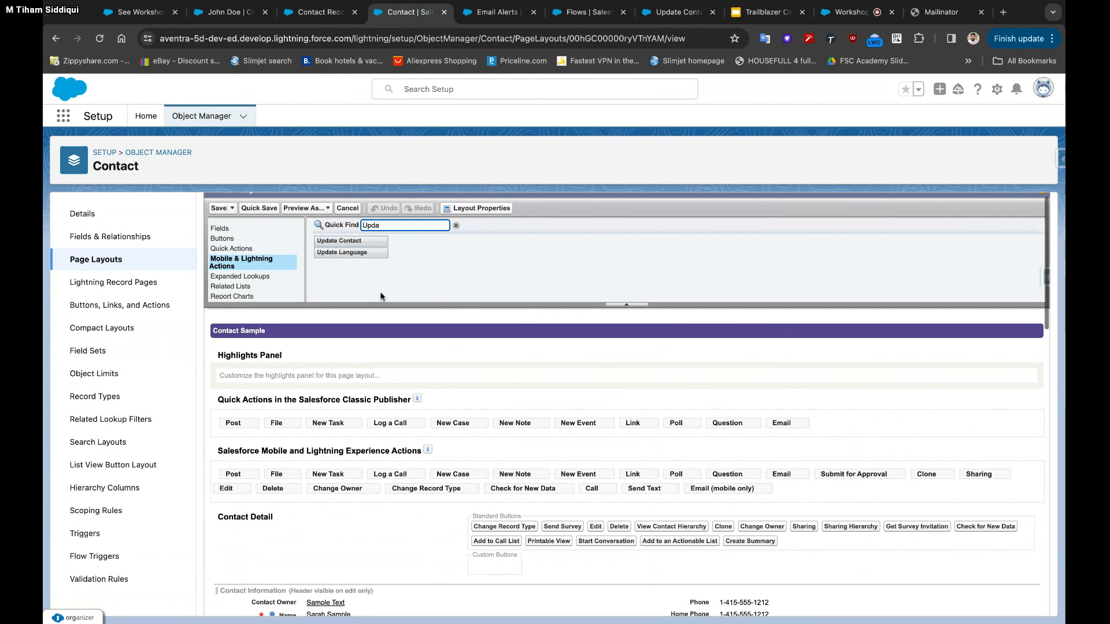
{"action": "left_click_drag", "start_coordinate": [366, 247], "coordinate": [243, 453]}
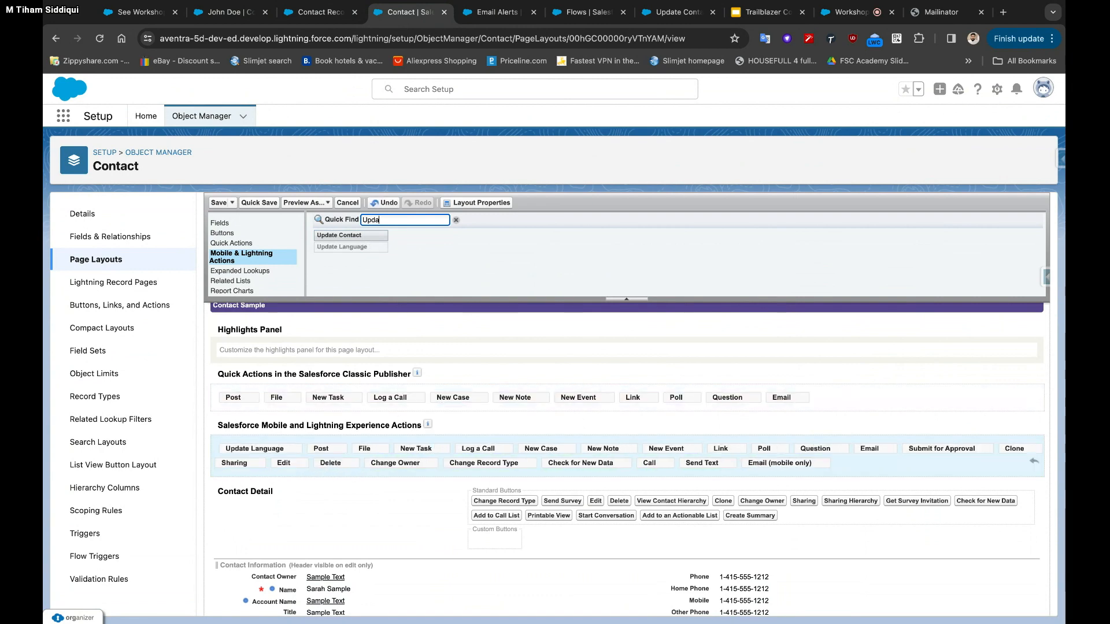
{"action": "left_click", "coordinate": [218, 204]}
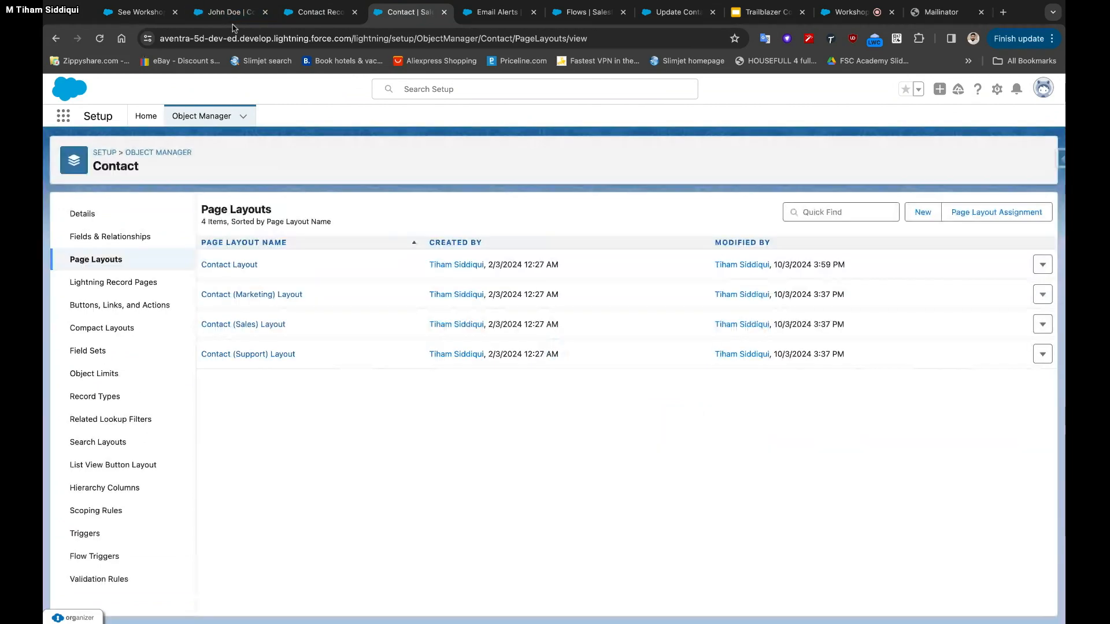
Reload the open contact record and check the Languages field in its details
{"action": "left_click", "coordinate": [231, 16]}
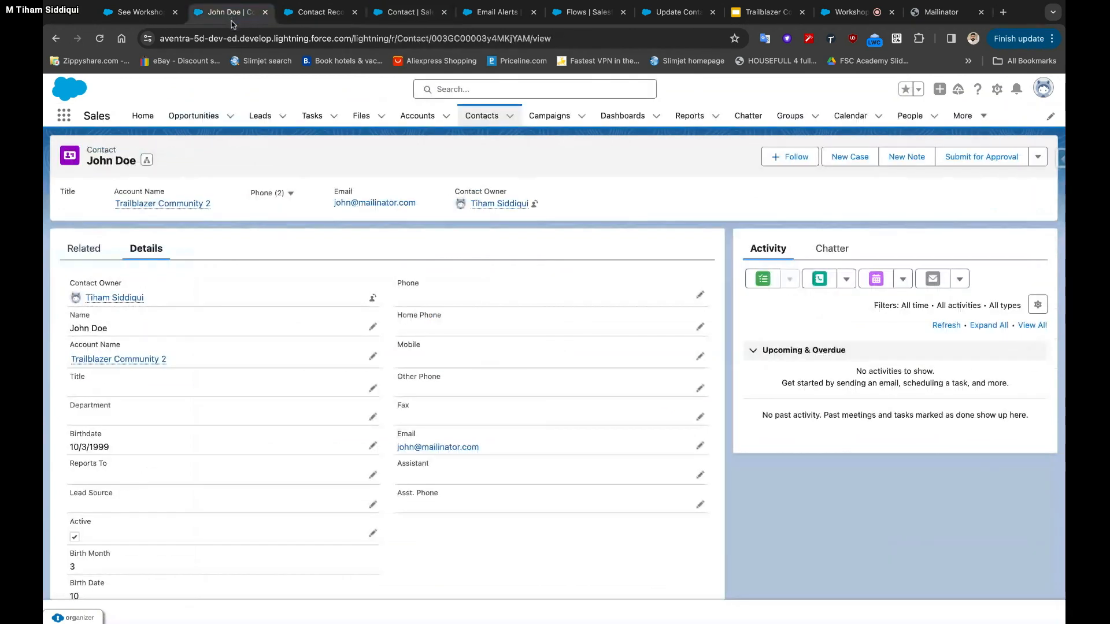
{"action": "scroll", "coordinate": [280, 346], "scroll_direction": "down", "scroll_amount": 4}
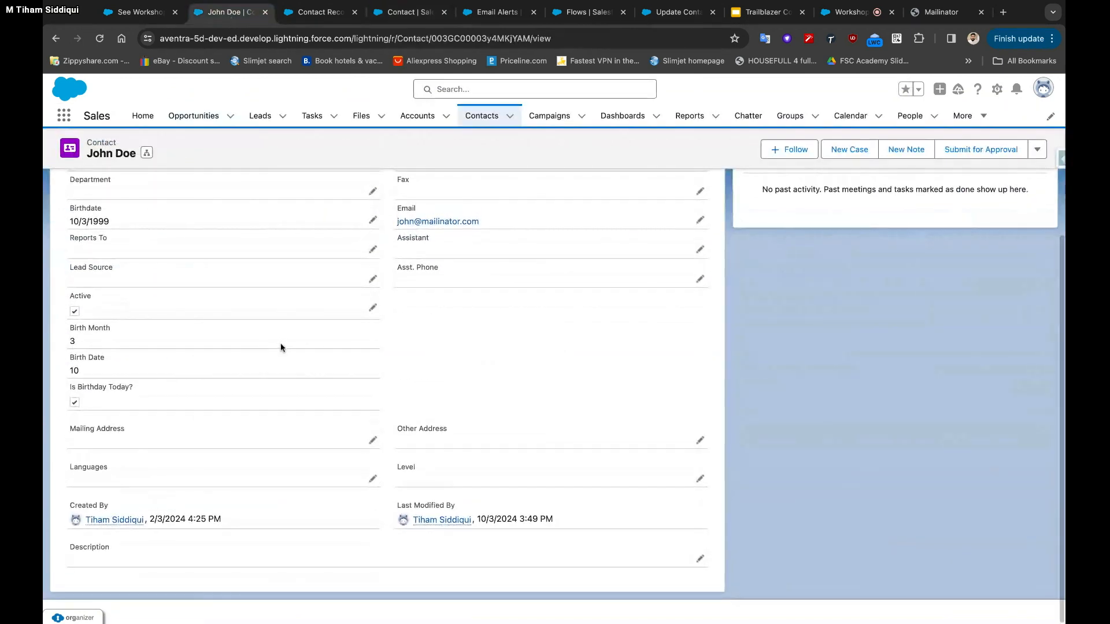
{"action": "left_click", "coordinate": [99, 38]}
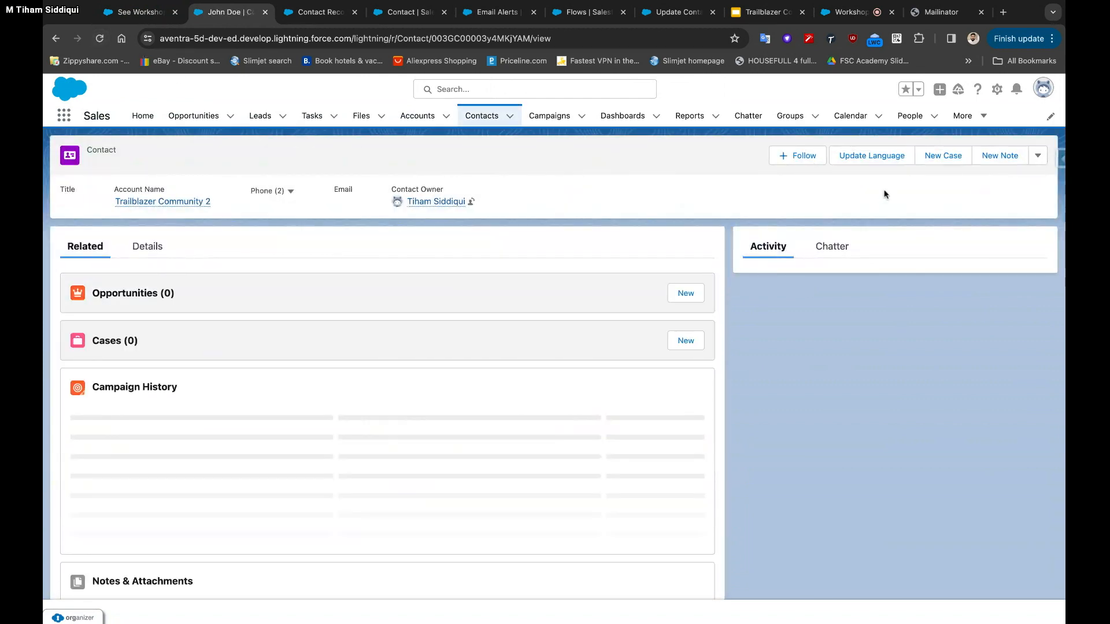
{"action": "left_click", "coordinate": [148, 247]}
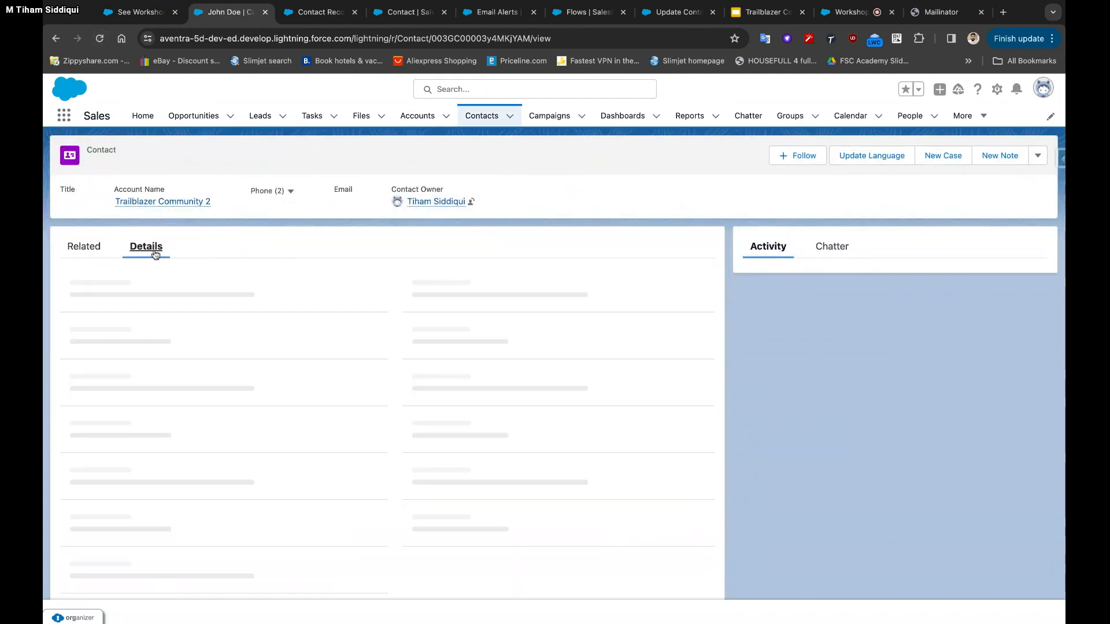
{"action": "scroll", "coordinate": [159, 504], "scroll_direction": "down", "scroll_amount": 4}
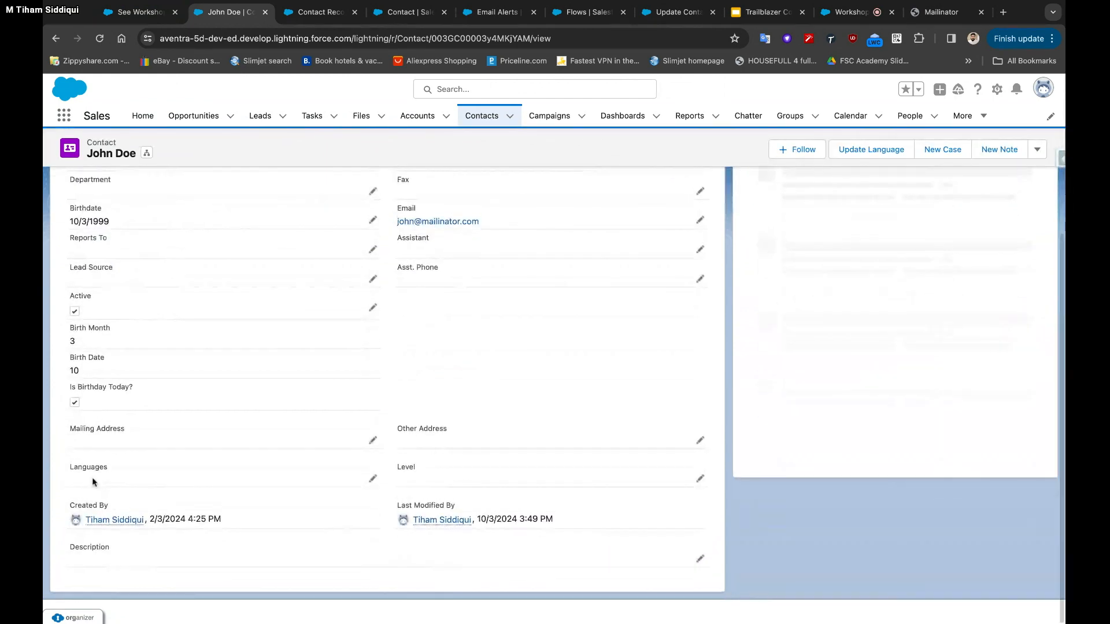
Run Update Language on the contact, return to the record and reload it to check the Languages field
{"action": "scroll", "coordinate": [119, 482], "scroll_direction": "up", "scroll_amount": 4}
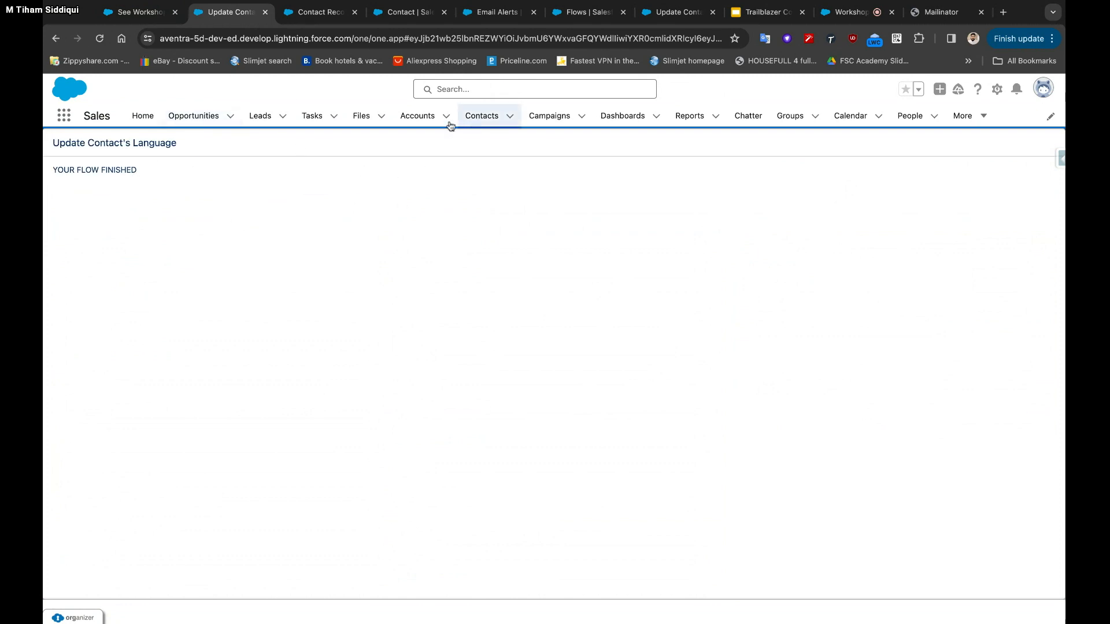
{"action": "left_click", "coordinate": [58, 40]}
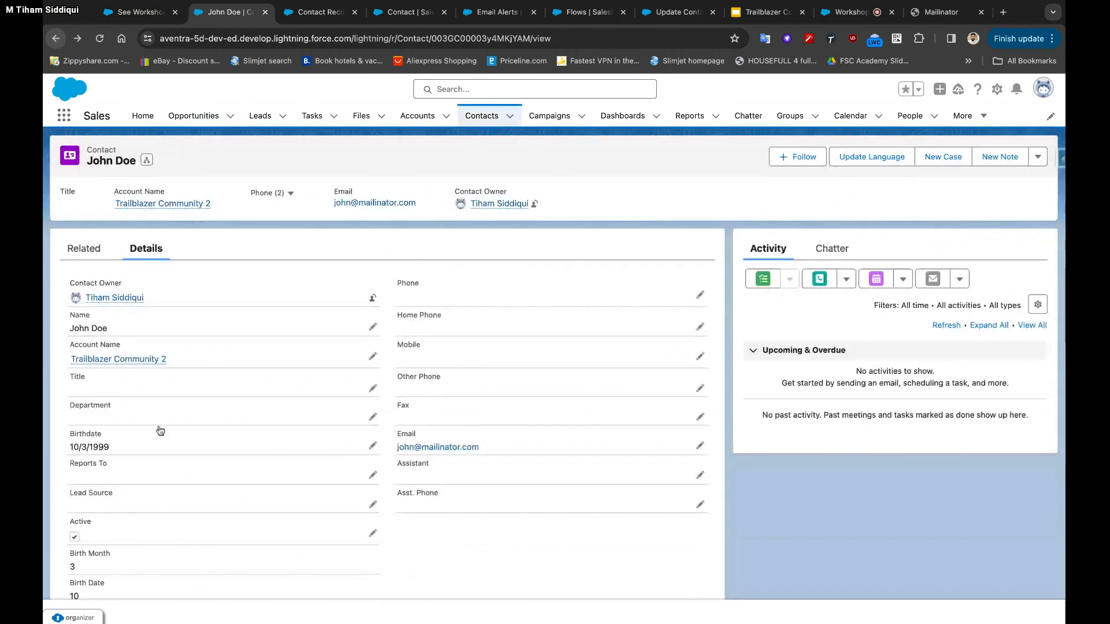
{"action": "scroll", "coordinate": [158, 432], "scroll_direction": "down", "scroll_amount": 4}
{"action": "left_click", "coordinate": [98, 46]}
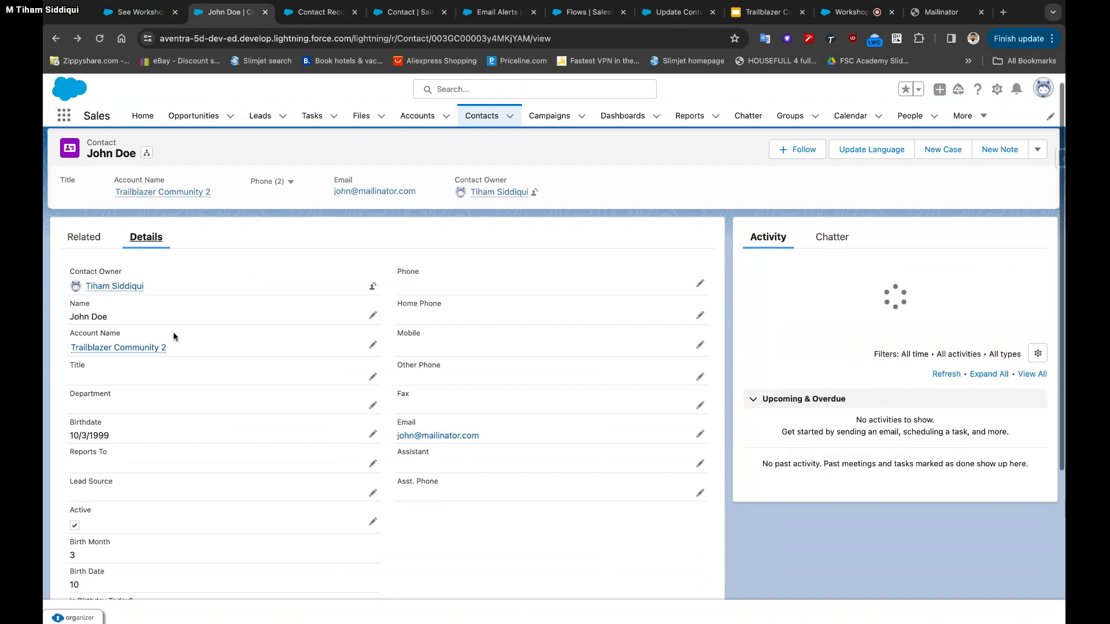
{"action": "scroll", "coordinate": [172, 334], "scroll_direction": "down", "scroll_amount": 3}
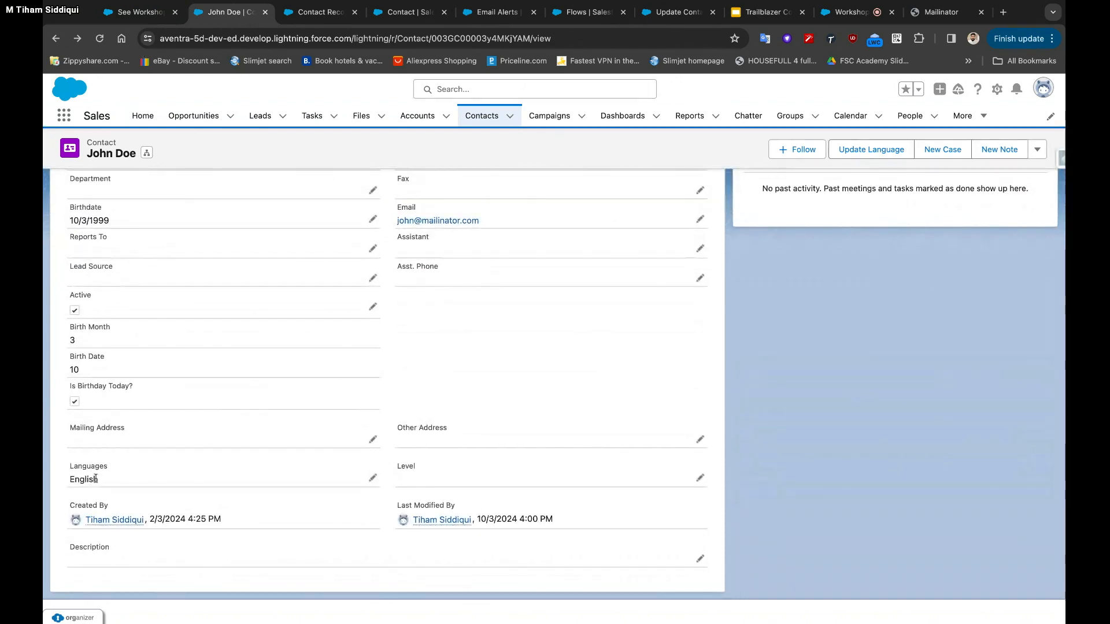
{"action": "mouse_move", "coordinate": [99, 479]}
{"action": "left_mouse_down"}
{"action": "mouse_move", "coordinate": [70, 479]}
{"action": "mouse_move", "coordinate": [79, 475]}
{"action": "left_mouse_up"}
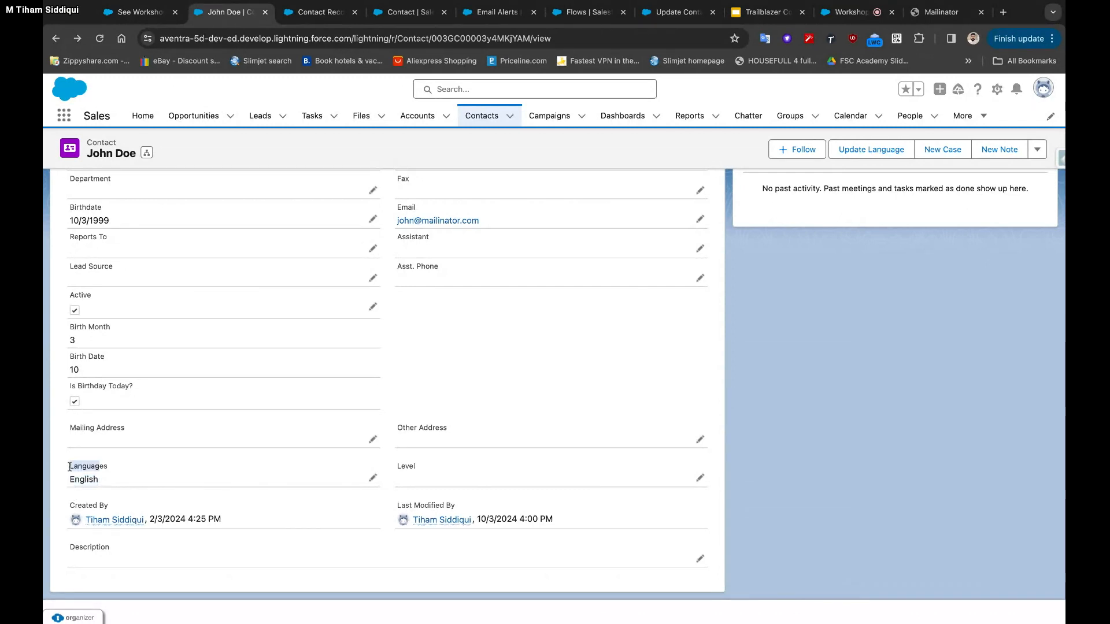
{"action": "triple_click", "coordinate": [69, 467]}
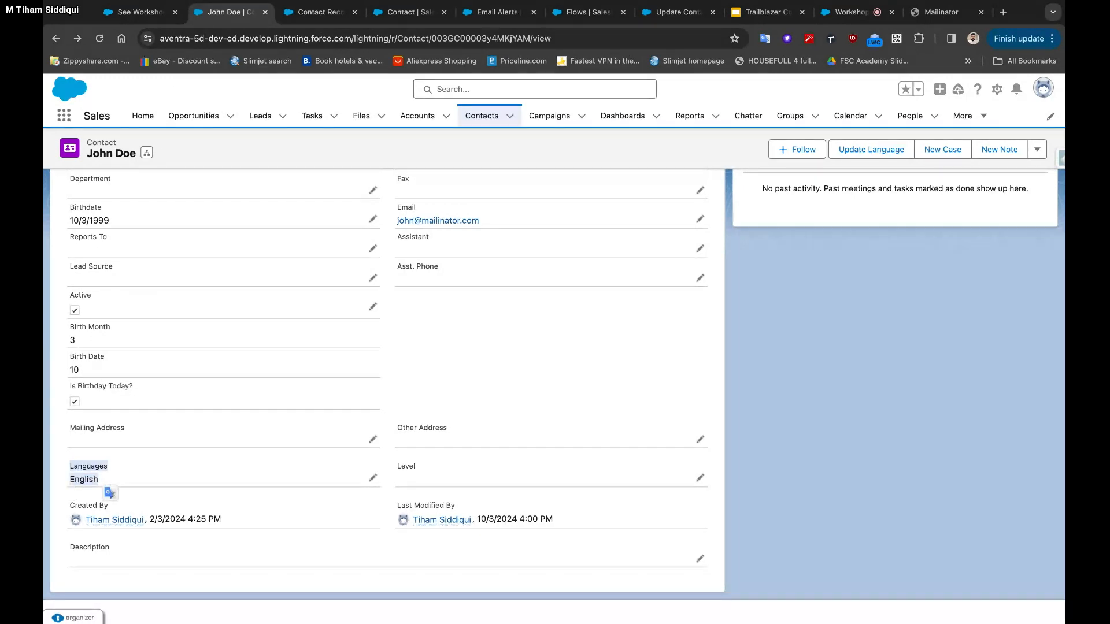
Open the second contact in My Contacts, set its empty Languages field to Urdu and save the record
{"action": "left_click", "coordinate": [482, 117]}
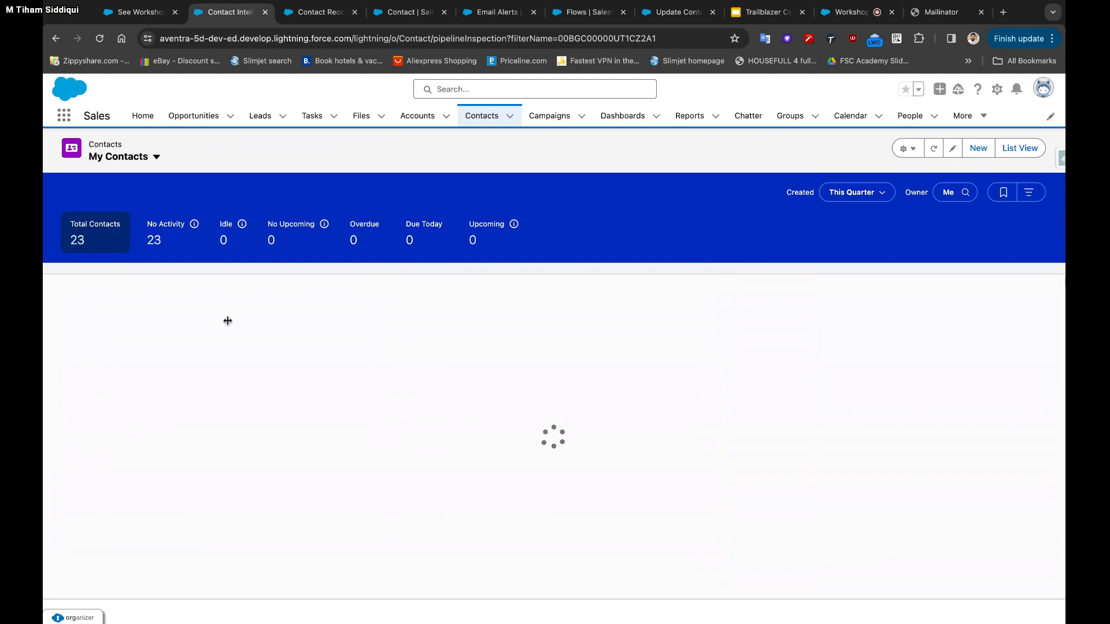
{"action": "left_click", "coordinate": [122, 350]}
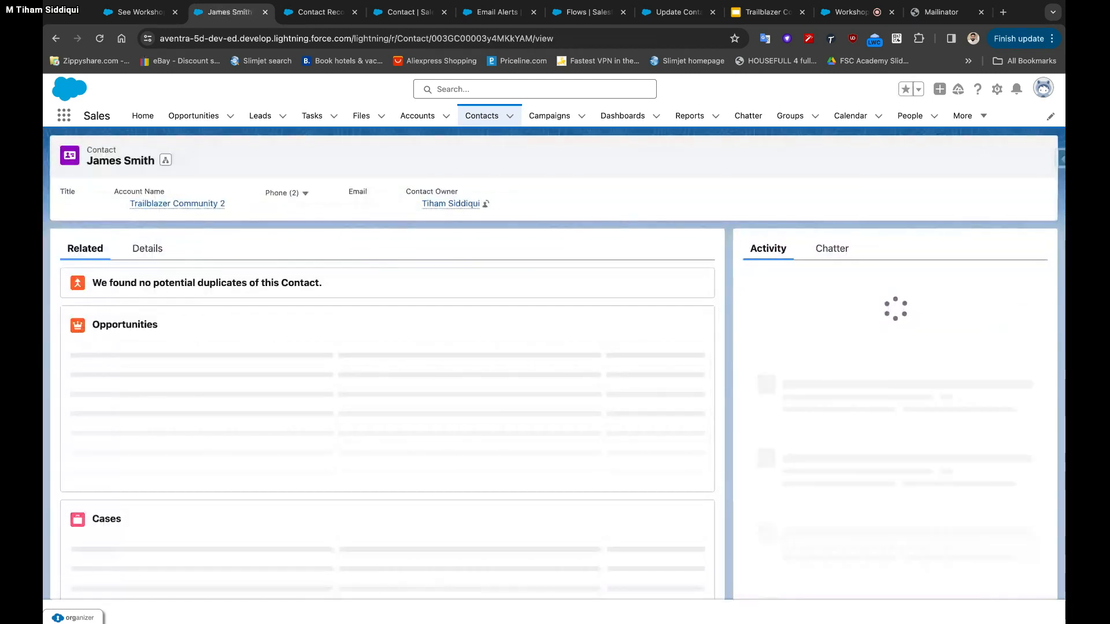
{"action": "left_click", "coordinate": [147, 249]}
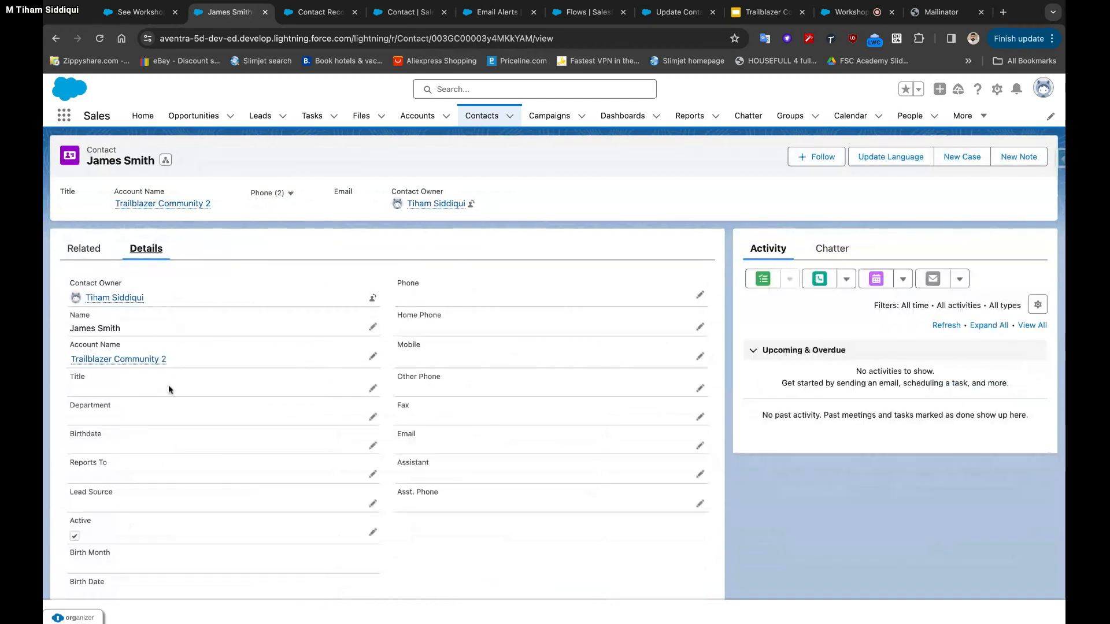
{"action": "scroll", "coordinate": [168, 389], "scroll_direction": "down", "scroll_amount": 5}
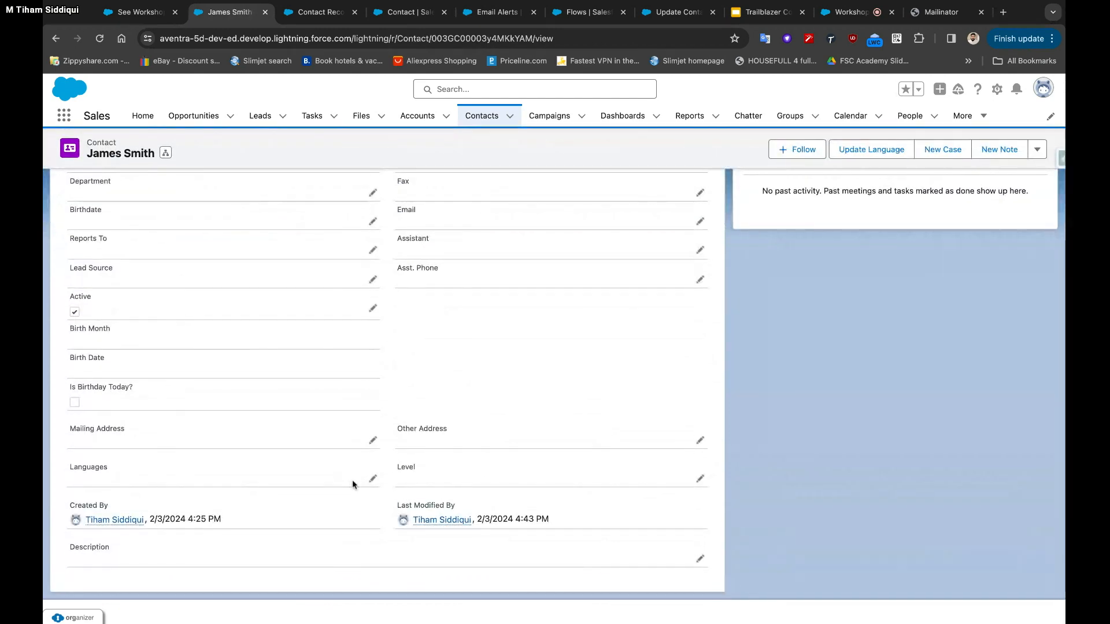
{"action": "left_click", "coordinate": [373, 480]}
{"action": "type", "text": "Urdu"}
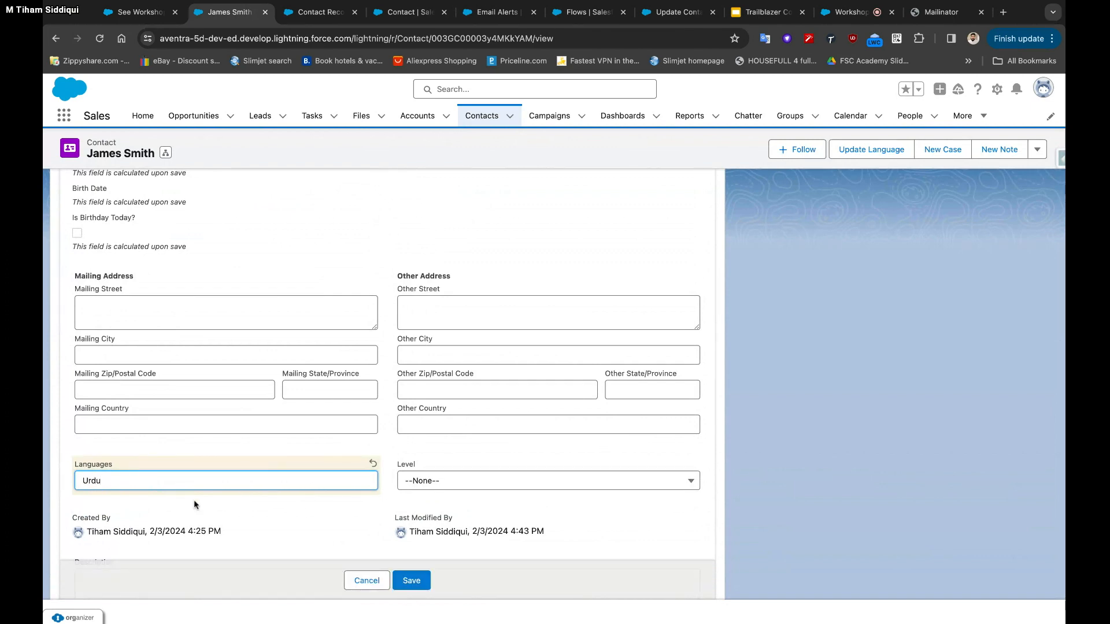
{"action": "left_click", "coordinate": [414, 583]}
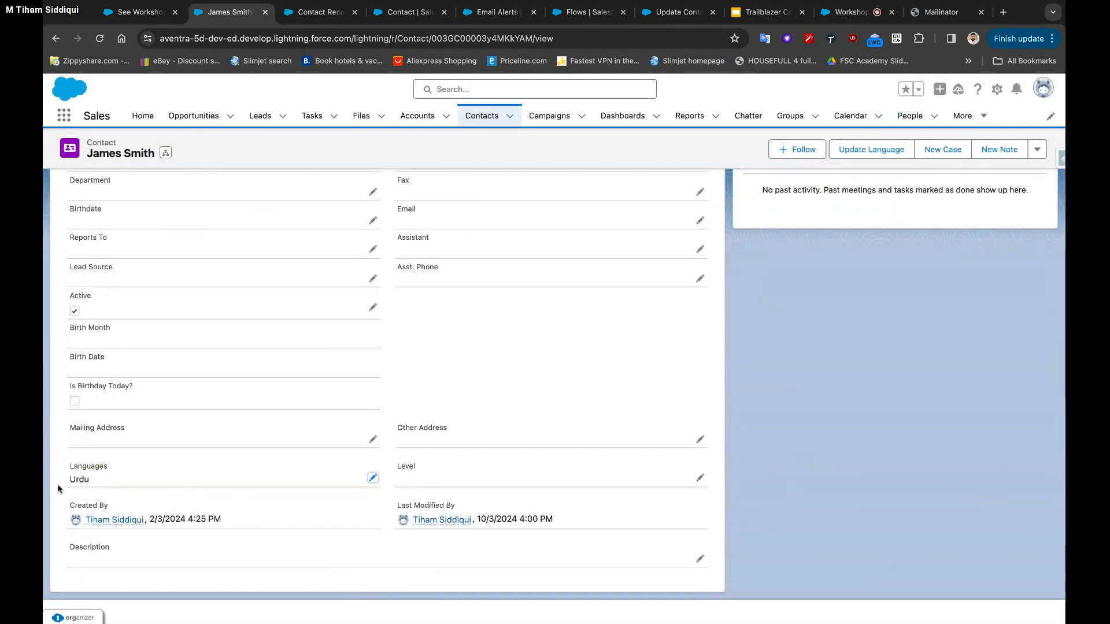
Run Update Language on this contact, reopen the record from the contacts list and check the Languages field in its details
{"action": "scroll", "coordinate": [520, 393], "scroll_direction": "up", "scroll_amount": 2}
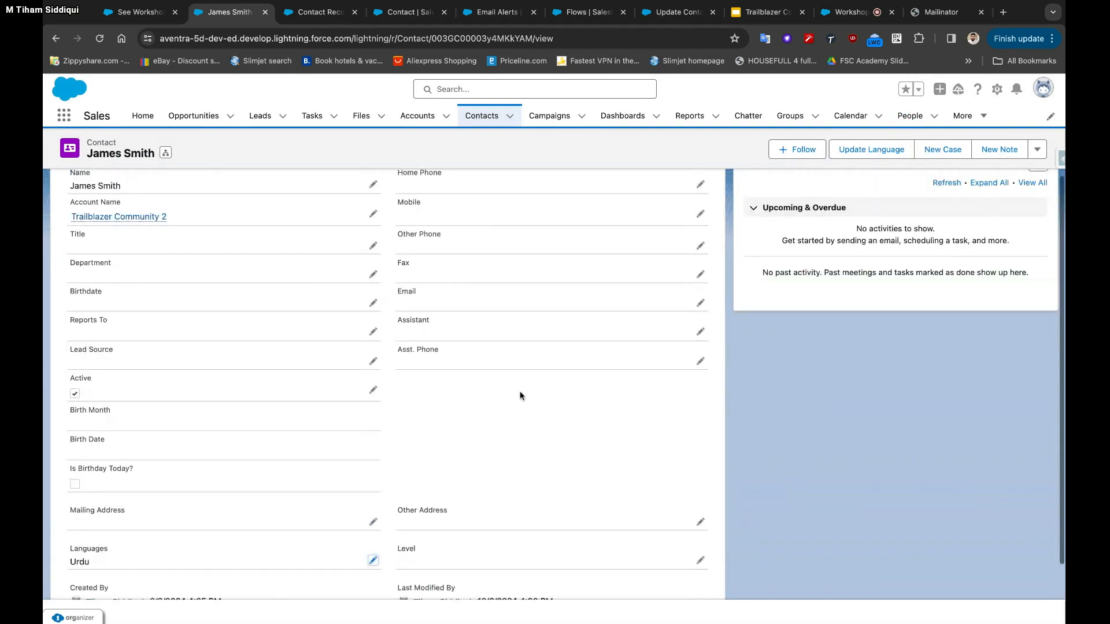
{"action": "scroll", "coordinate": [720, 234], "scroll_direction": "up", "scroll_amount": 1}
{"action": "scroll", "coordinate": [720, 234], "scroll_direction": "down", "scroll_amount": 3}
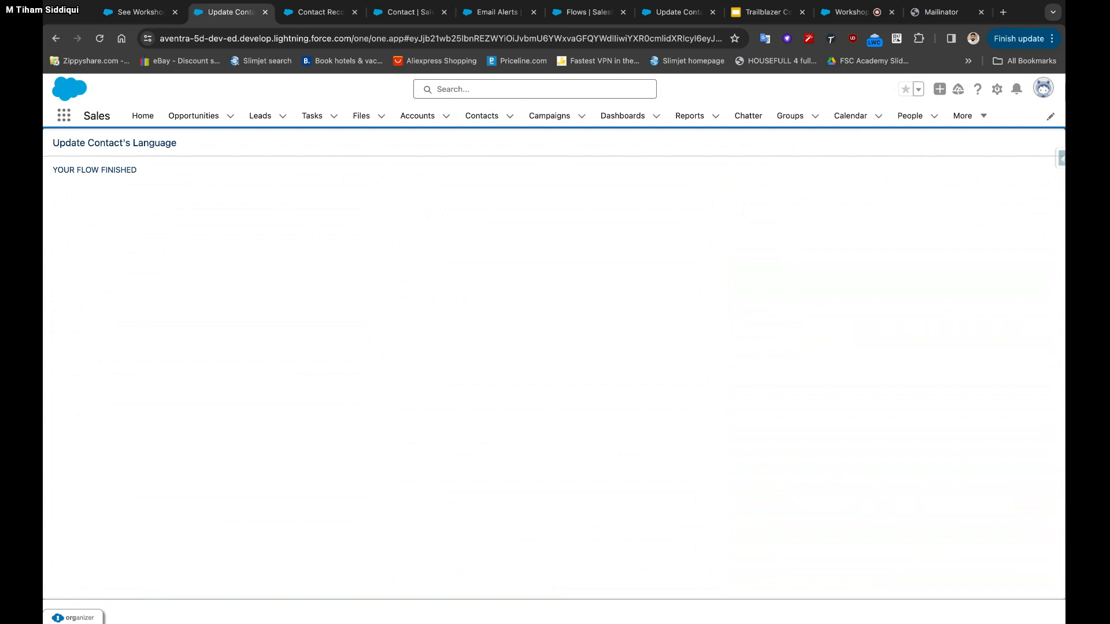
{"action": "left_click", "coordinate": [483, 116]}
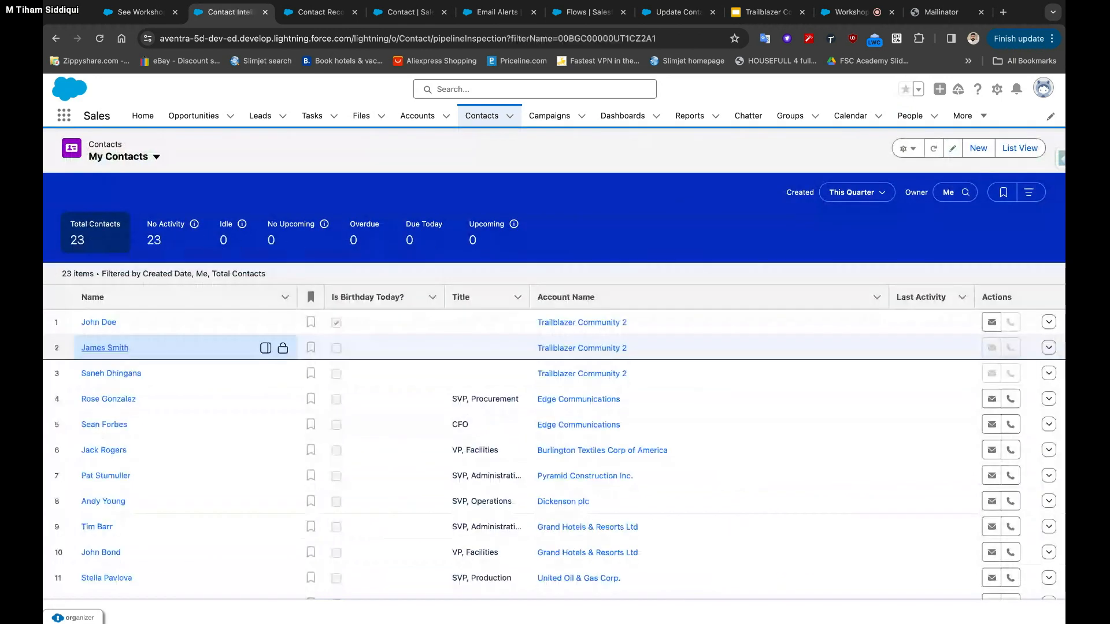
{"action": "left_click", "coordinate": [105, 347]}
{"action": "left_click", "coordinate": [159, 248]}
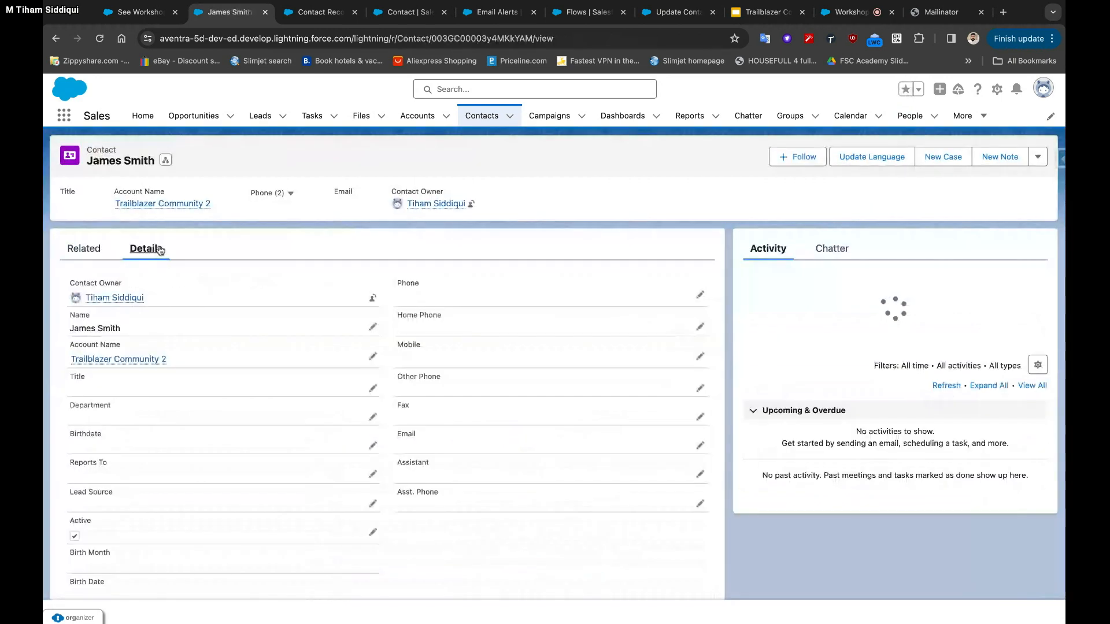
{"action": "scroll", "coordinate": [174, 366], "scroll_direction": "down", "scroll_amount": 4}
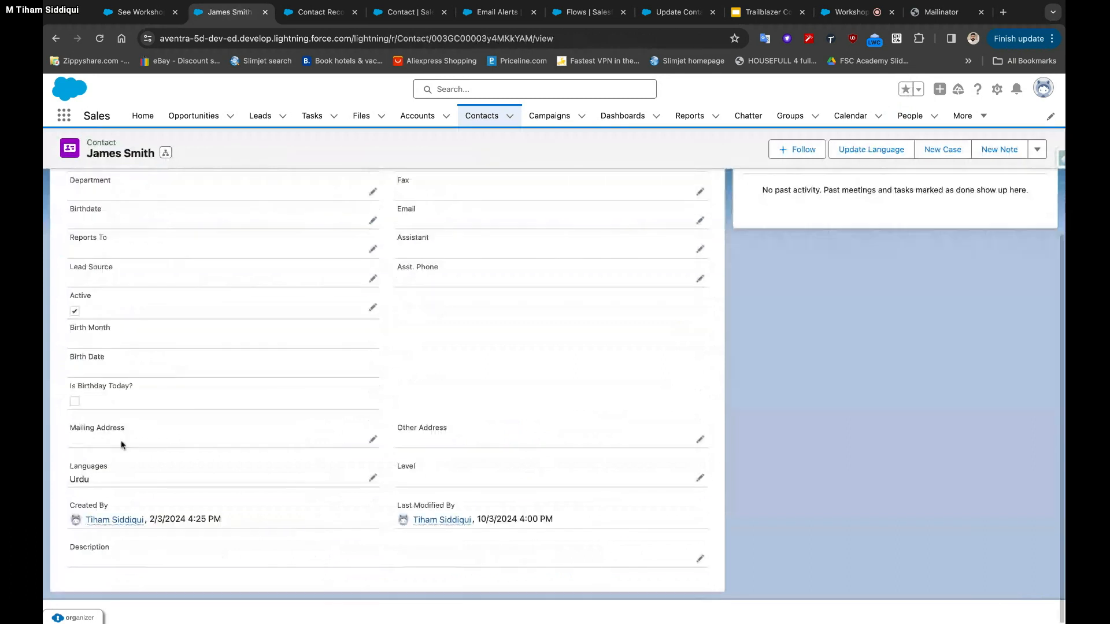
{"action": "double_click", "coordinate": [67, 469]}
{"action": "left_click", "coordinate": [79, 471]}
{"action": "double_click", "coordinate": [89, 481]}
{"action": "left_click", "coordinate": [70, 455]}
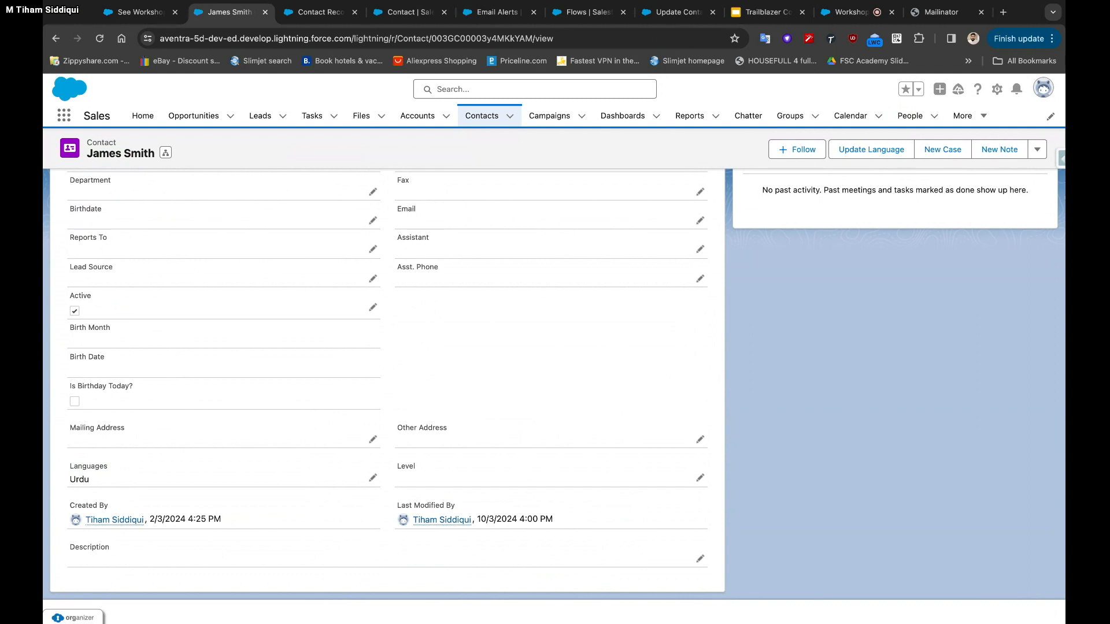
Switch to the Google Slides presentation, advance to the Q&A slide, and check the workshop room for attendee questions
{"action": "left_click", "coordinate": [749, 12]}
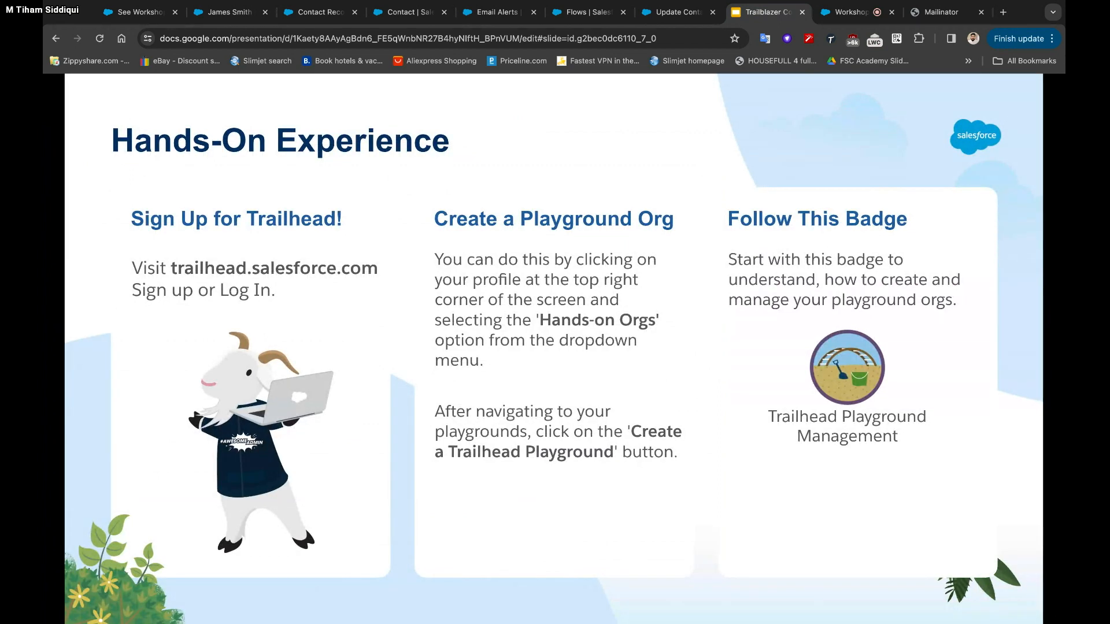
{"action": "key", "text": "Right"}
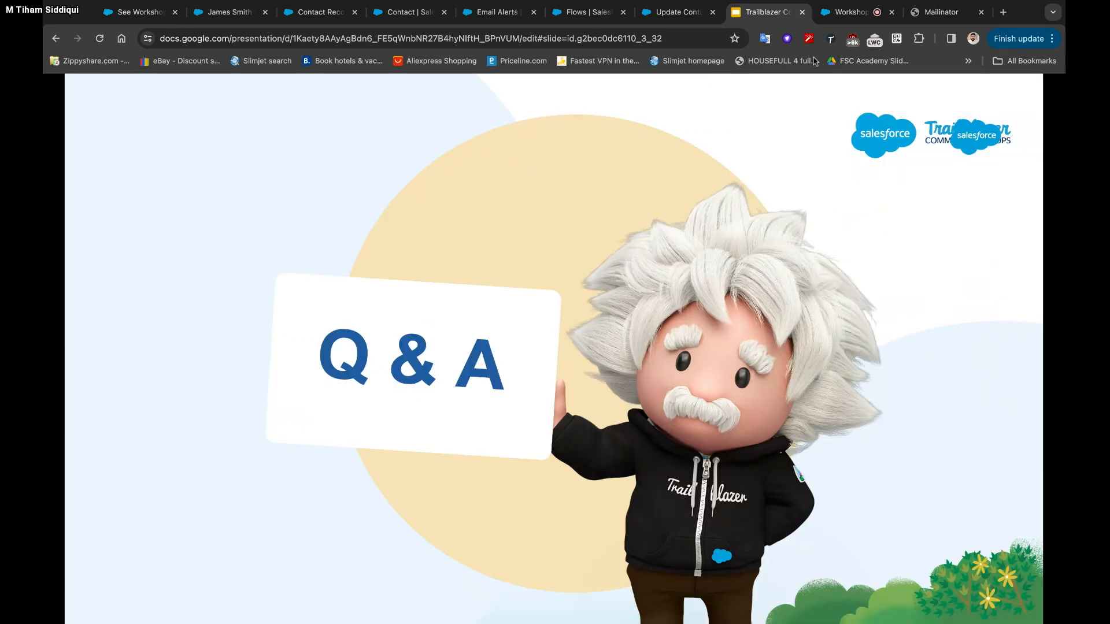
{"action": "left_click", "coordinate": [848, 14]}
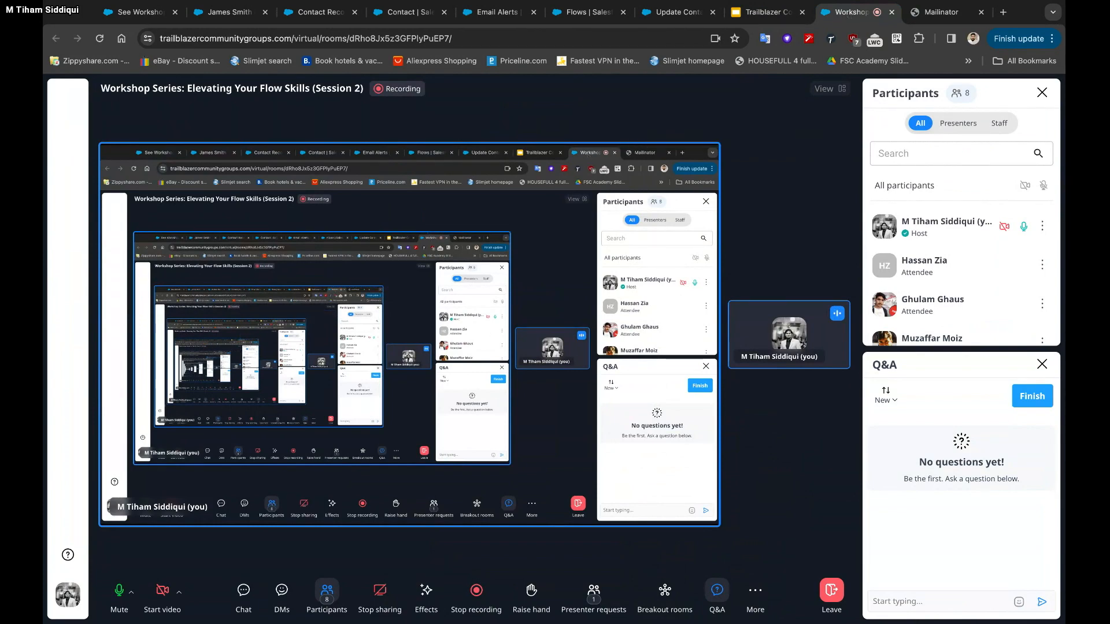
{"action": "scroll", "coordinate": [920, 279], "scroll_direction": "down", "scroll_amount": 3}
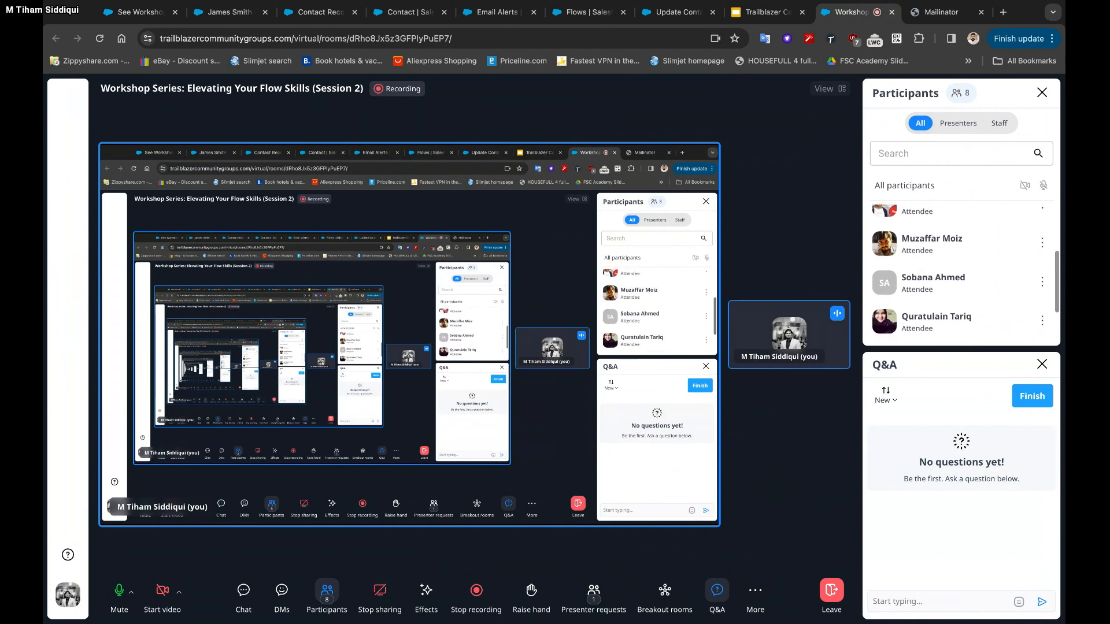
{"action": "scroll", "coordinate": [920, 280], "scroll_direction": "up", "scroll_amount": 1}
Return to the Google Slides presentation and advance to the Resources to Help You slide
{"action": "left_click", "coordinate": [766, 12]}
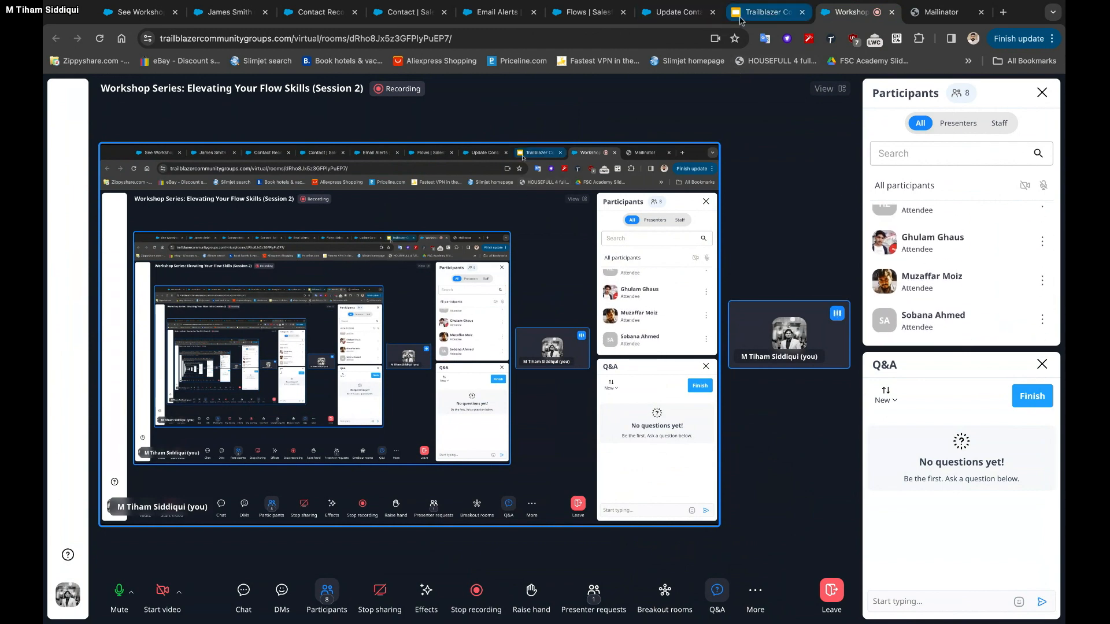
{"action": "left_click", "coordinate": [582, 249]}
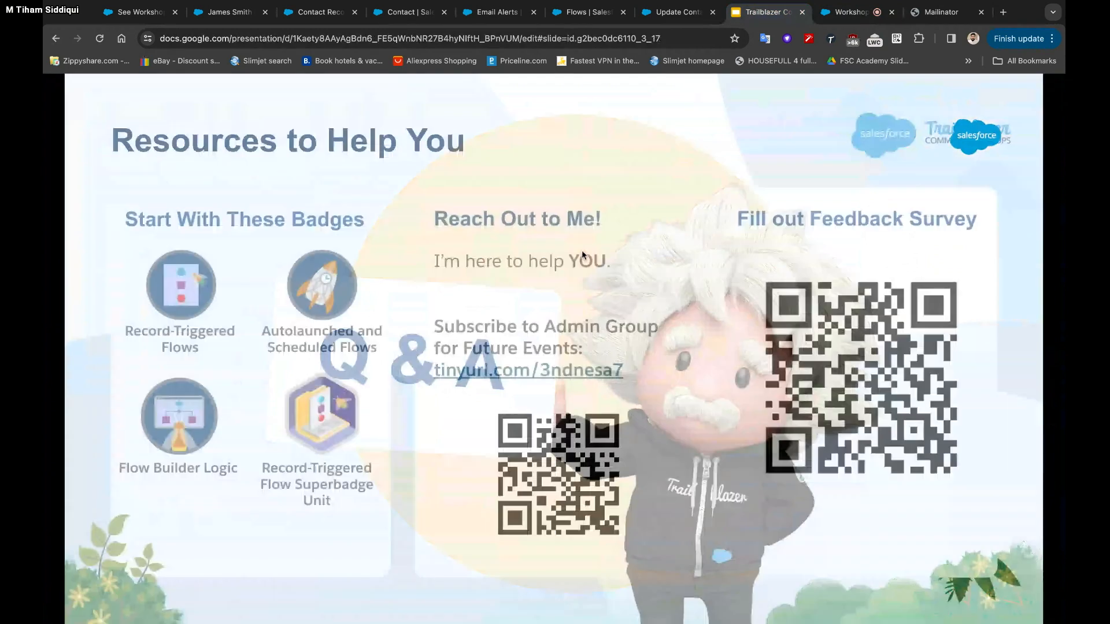